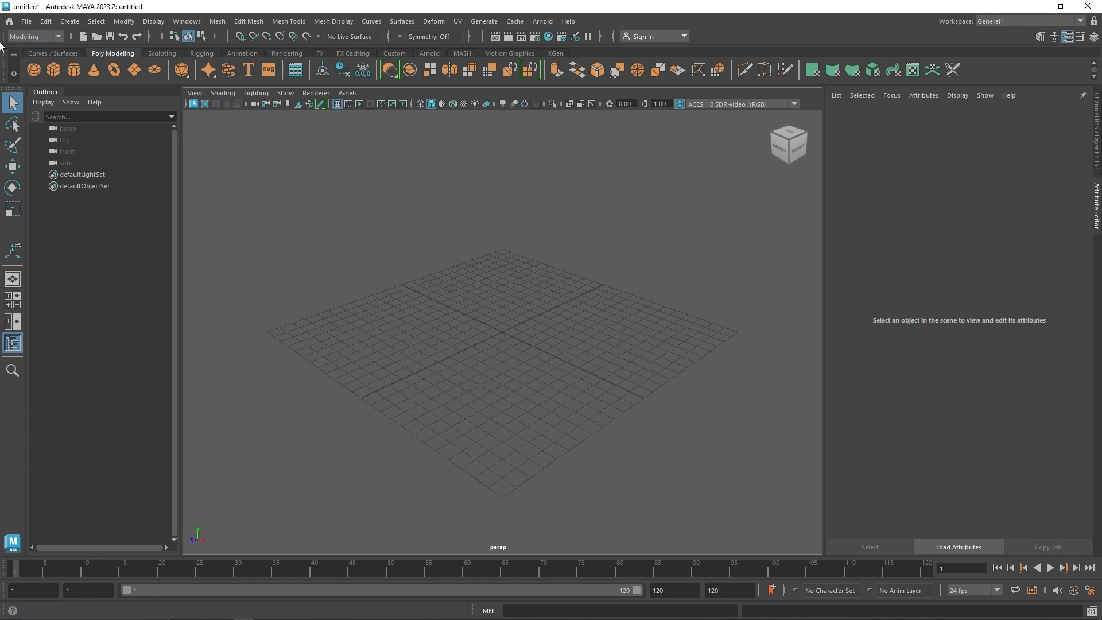
Create a polygon sphere and build a MASH network from it
{"action": "left_click", "coordinate": [34, 70]}
{"action": "left_click_drag", "start_coordinate": [485, 257], "coordinate": [514, 251], "text": "alt"}
{"action": "scroll", "coordinate": [532, 288], "scroll_direction": "up", "scroll_amount": 4}
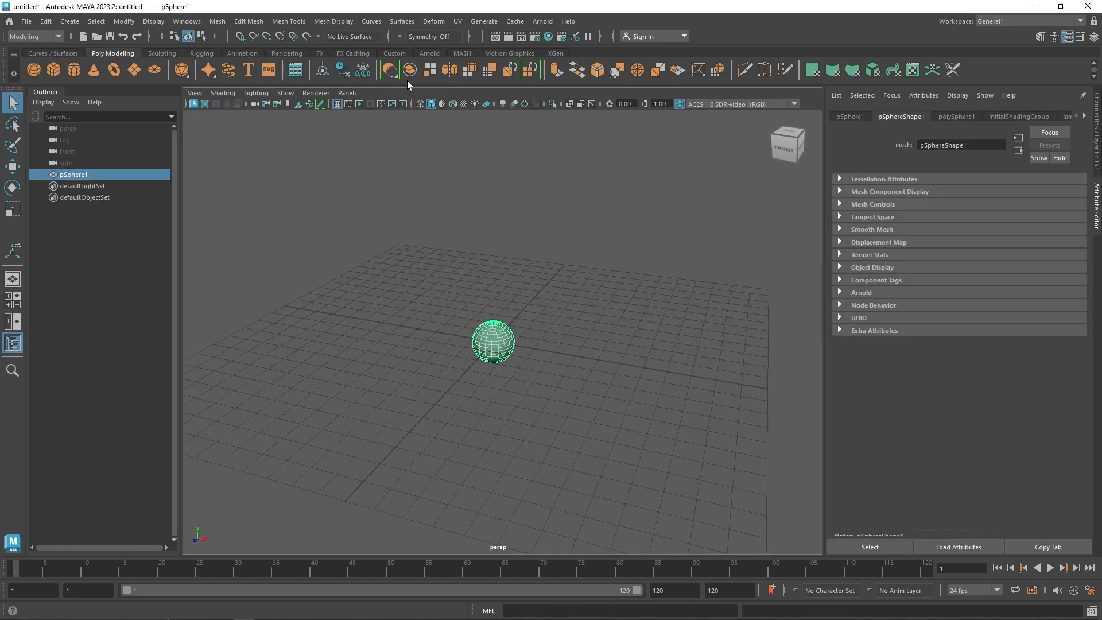
{"action": "left_click", "coordinate": [461, 54]}
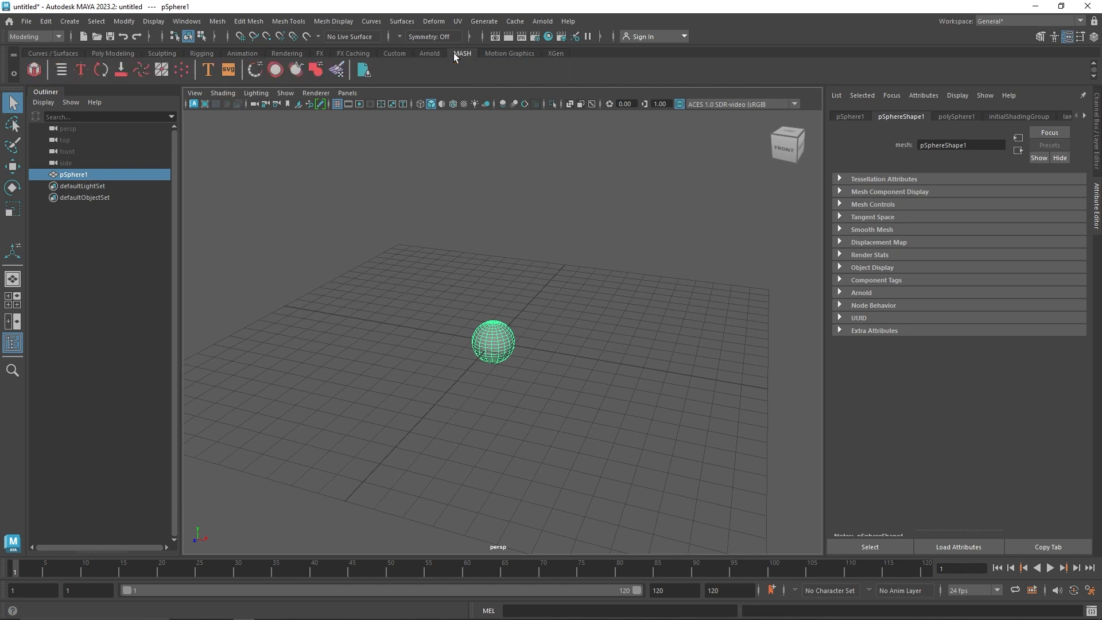
{"action": "left_click", "coordinate": [34, 70]}
{"action": "key", "text": "f"}
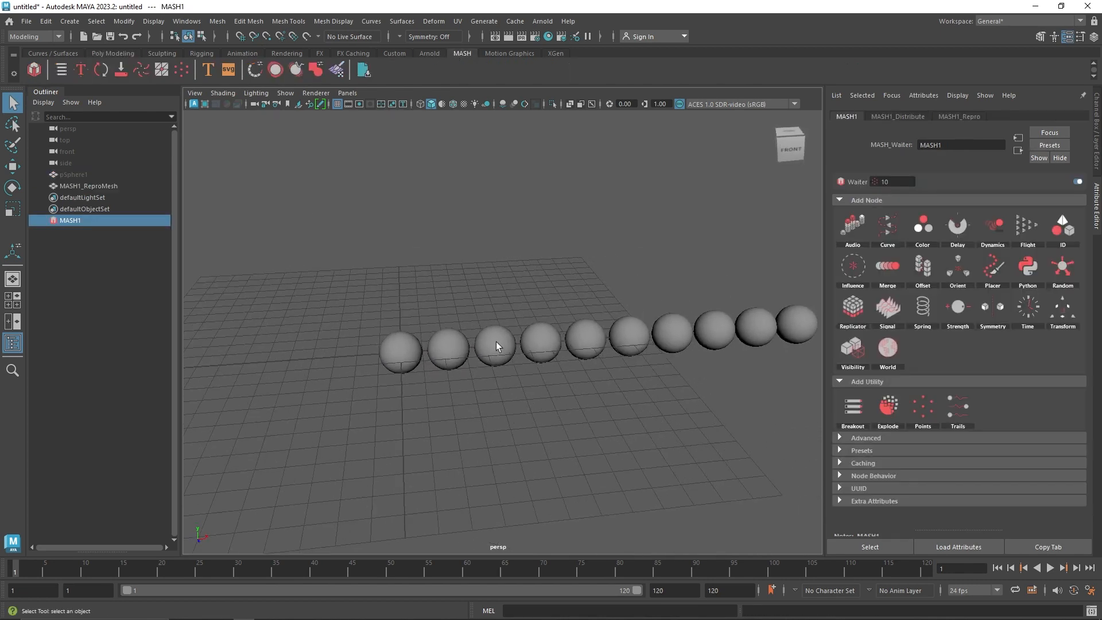
Change the MASH network's distribution type to Grid and set Grid Y to 3
{"action": "left_click", "coordinate": [893, 116]}
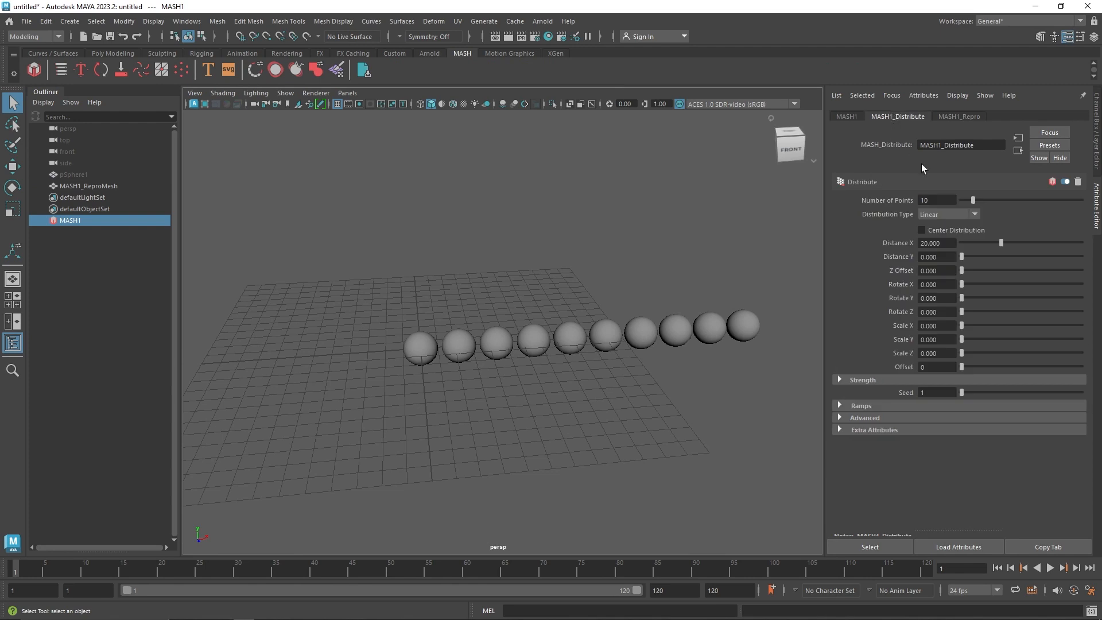
{"action": "left_click", "coordinate": [847, 116]}
{"action": "left_click", "coordinate": [895, 116]}
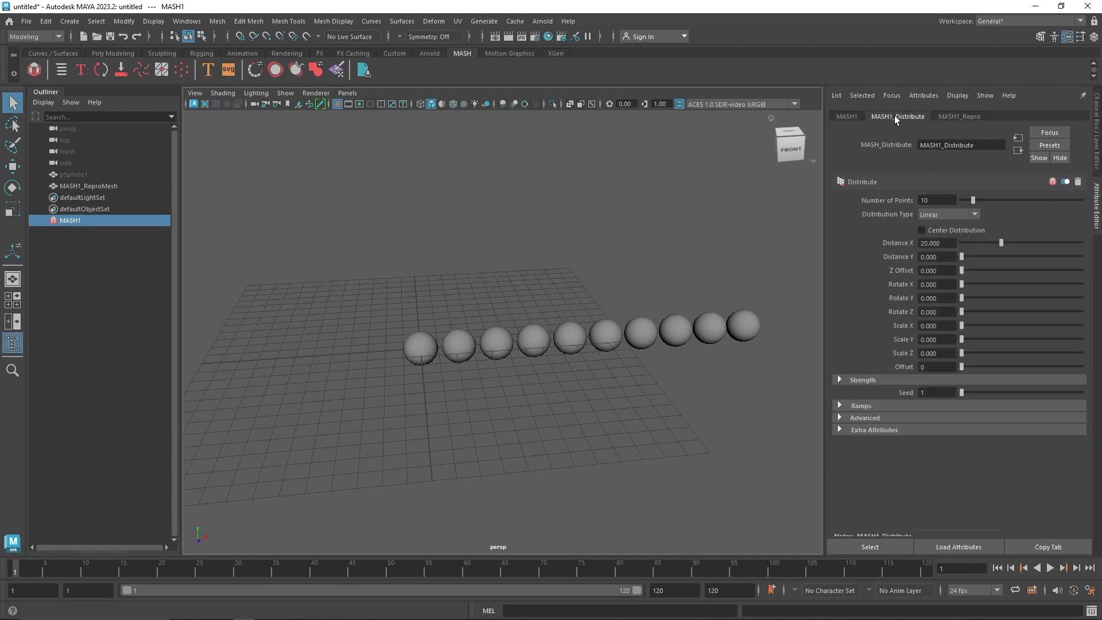
{"action": "left_click", "coordinate": [939, 215]}
{"action": "left_click", "coordinate": [946, 280]}
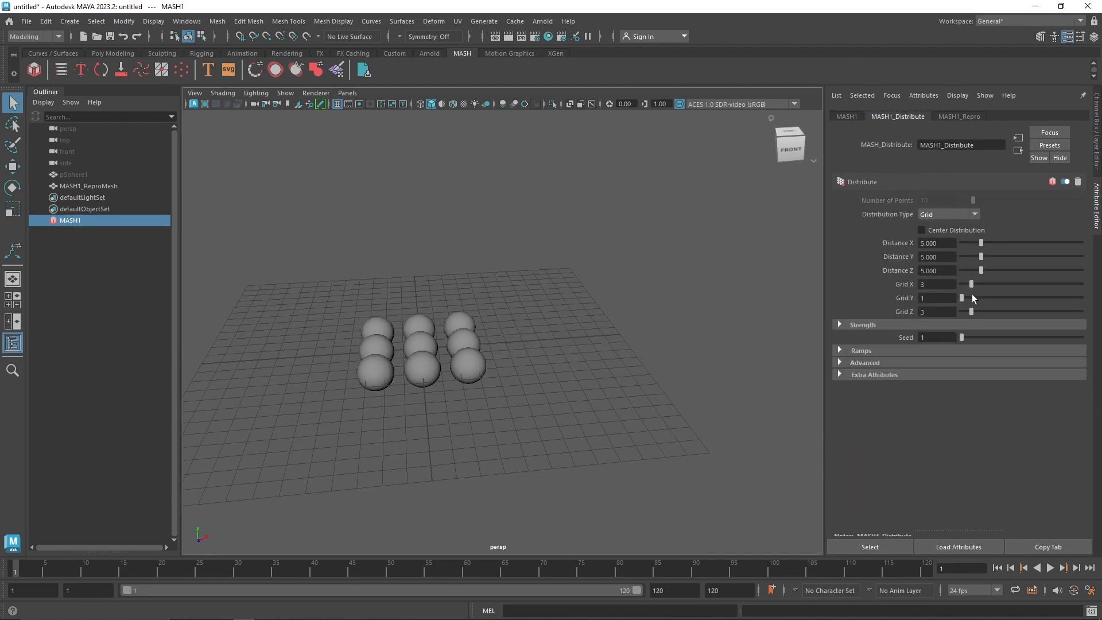
{"action": "left_click", "coordinate": [974, 298]}
{"action": "left_click_drag", "start_coordinate": [413, 241], "coordinate": [522, 304], "text": "alt"}
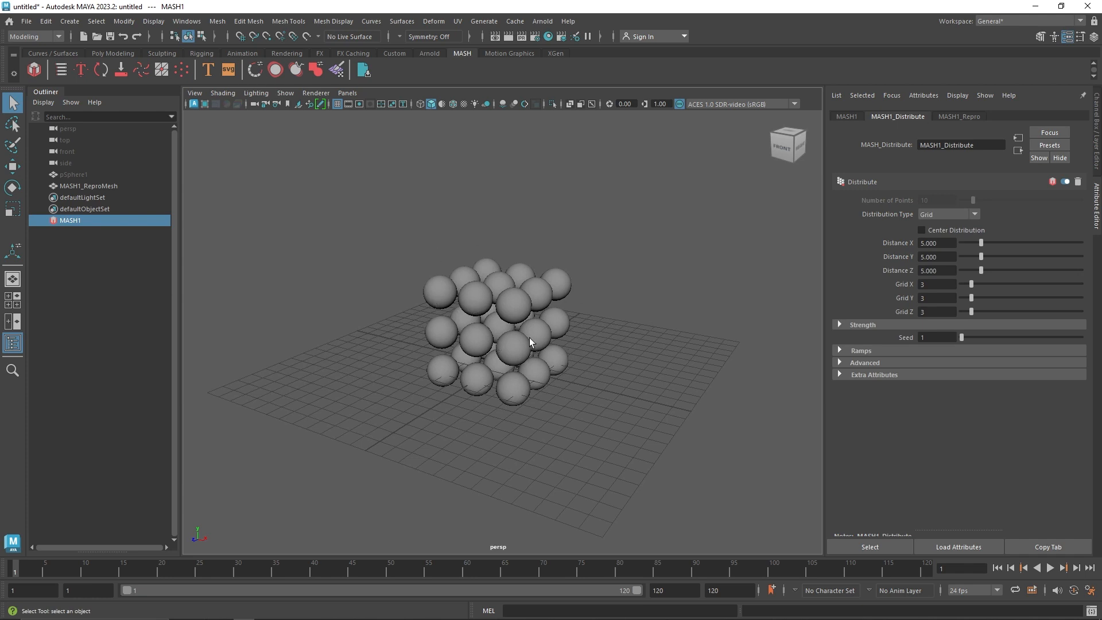
{"action": "left_click", "coordinate": [845, 117]}
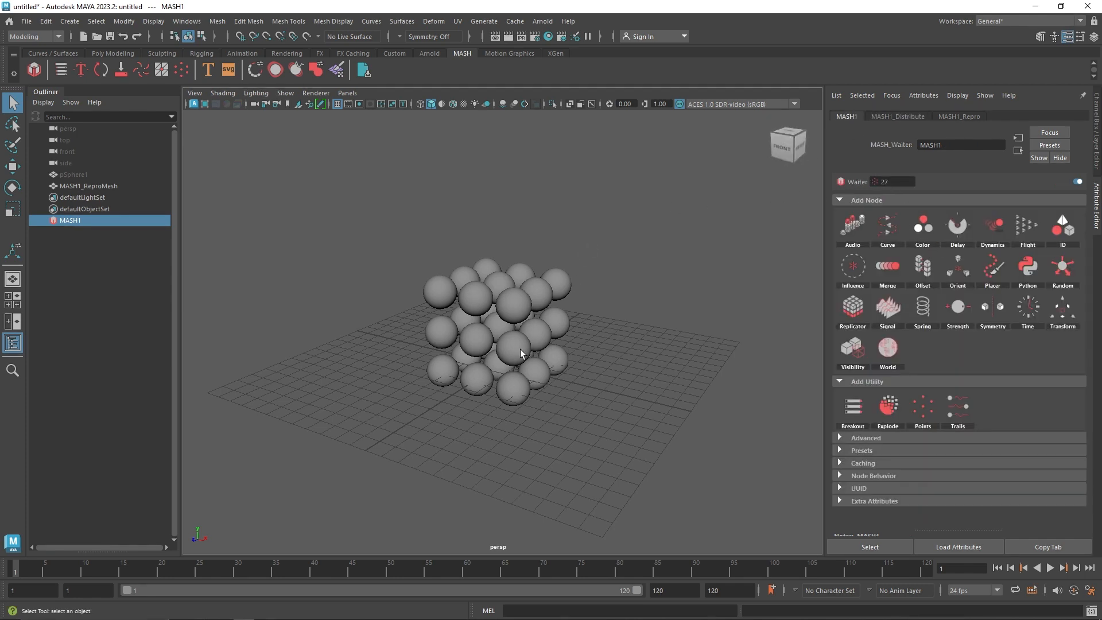
{"action": "left_click", "coordinate": [339, 217]}
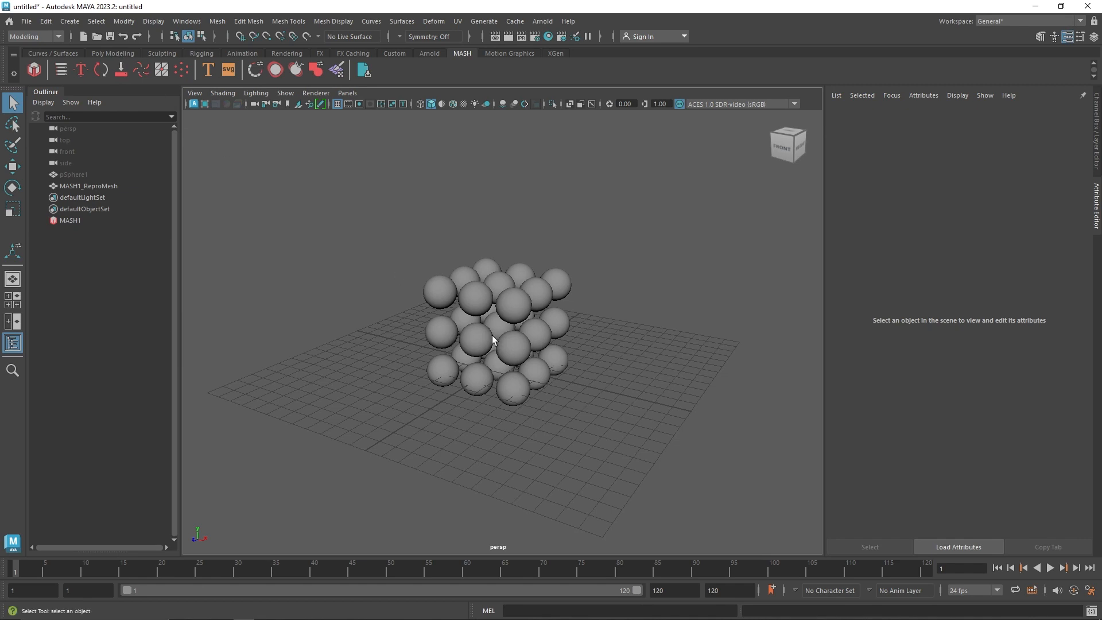
{"action": "mouse_move", "coordinate": [454, 363]}
{"action": "left_mouse_down", "text": "alt"}
{"action": "mouse_move", "coordinate": [472, 347]}
{"action": "mouse_move", "coordinate": [436, 352]}
{"action": "left_mouse_up", "text": "alt"}
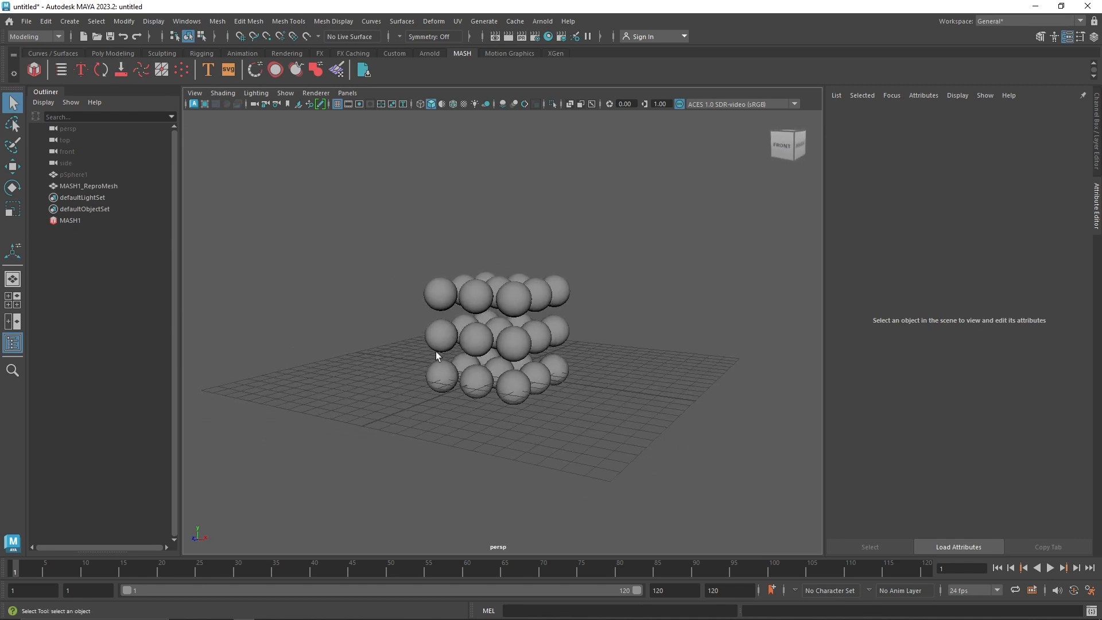
{"action": "left_click", "coordinate": [103, 53]}
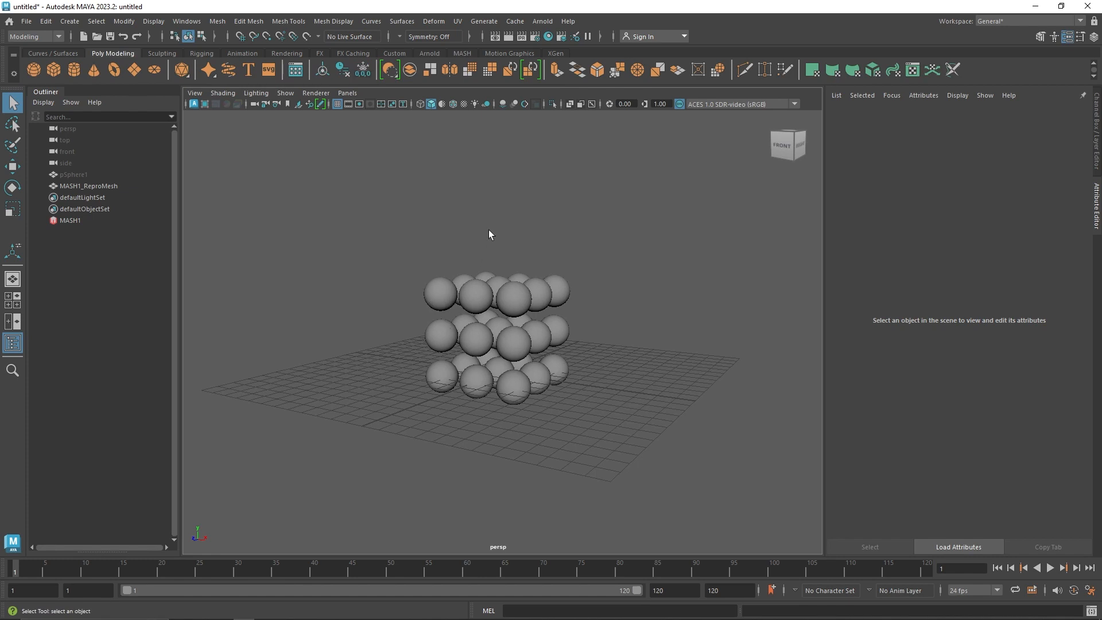
{"action": "left_click", "coordinate": [464, 54]}
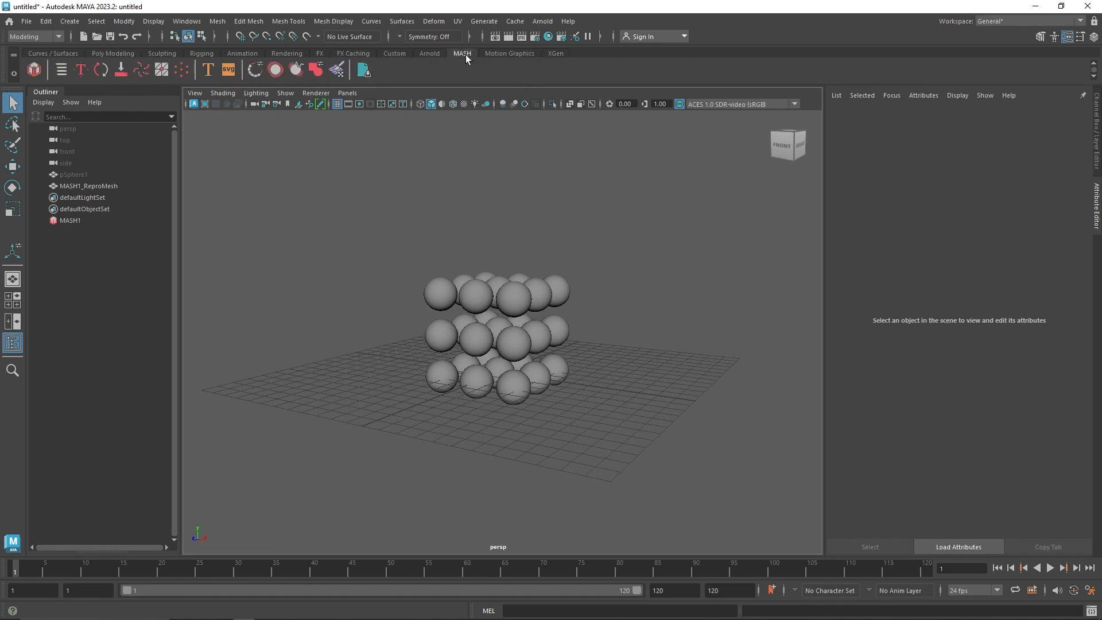
Switch to the FX menu set and look through the available fields, solvers and rigid body commands
{"action": "left_click", "coordinate": [33, 38]}
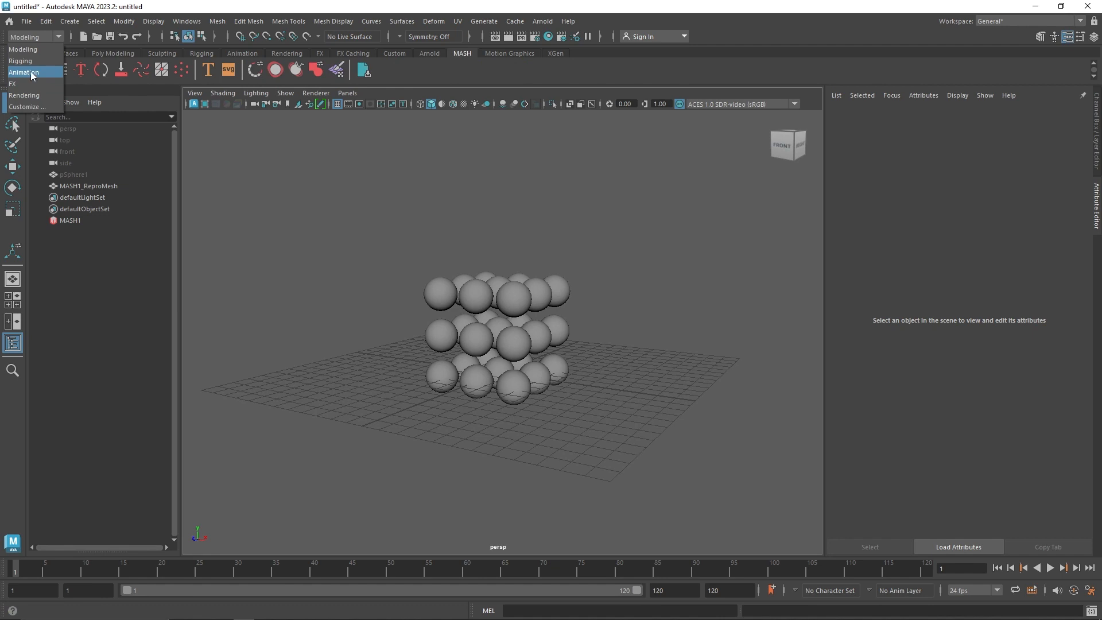
{"action": "left_click", "coordinate": [21, 84]}
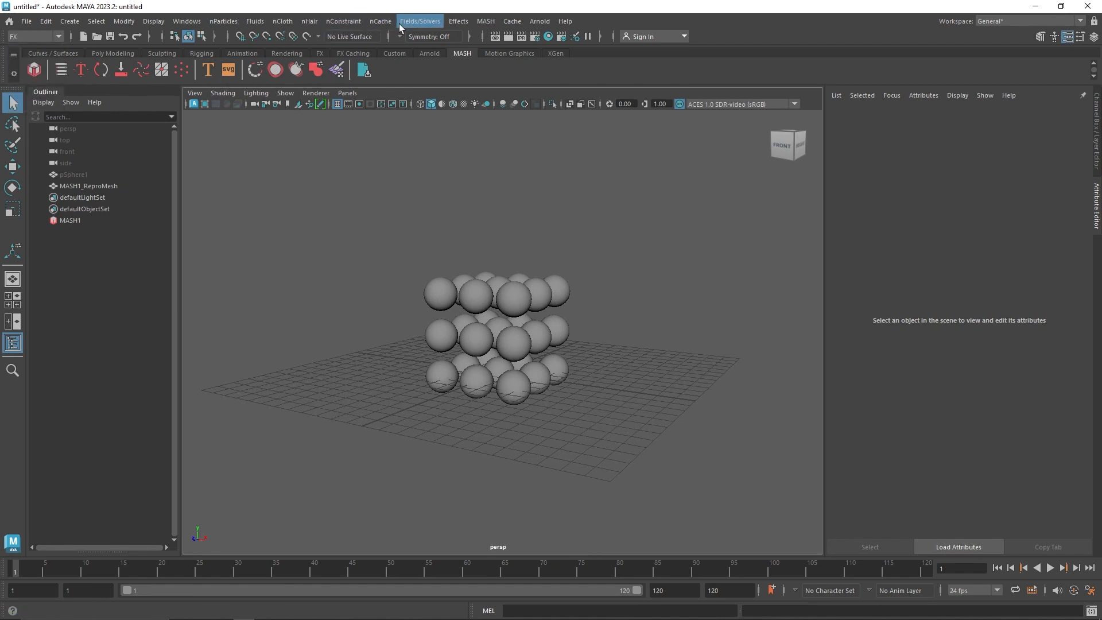
{"action": "left_click", "coordinate": [420, 21]}
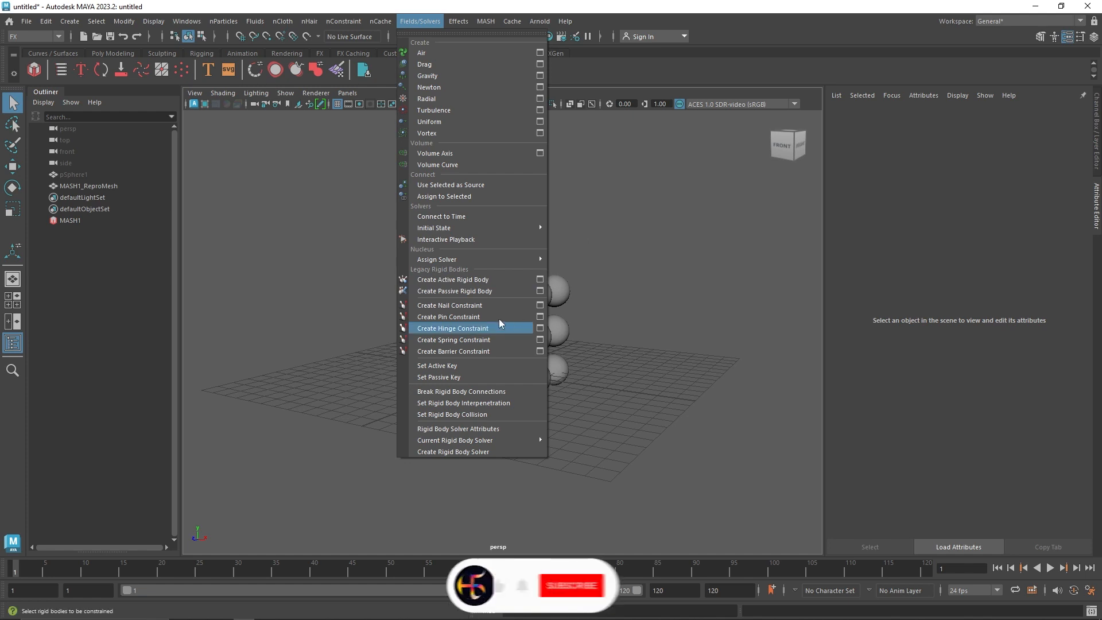
{"action": "left_click", "coordinate": [594, 267]}
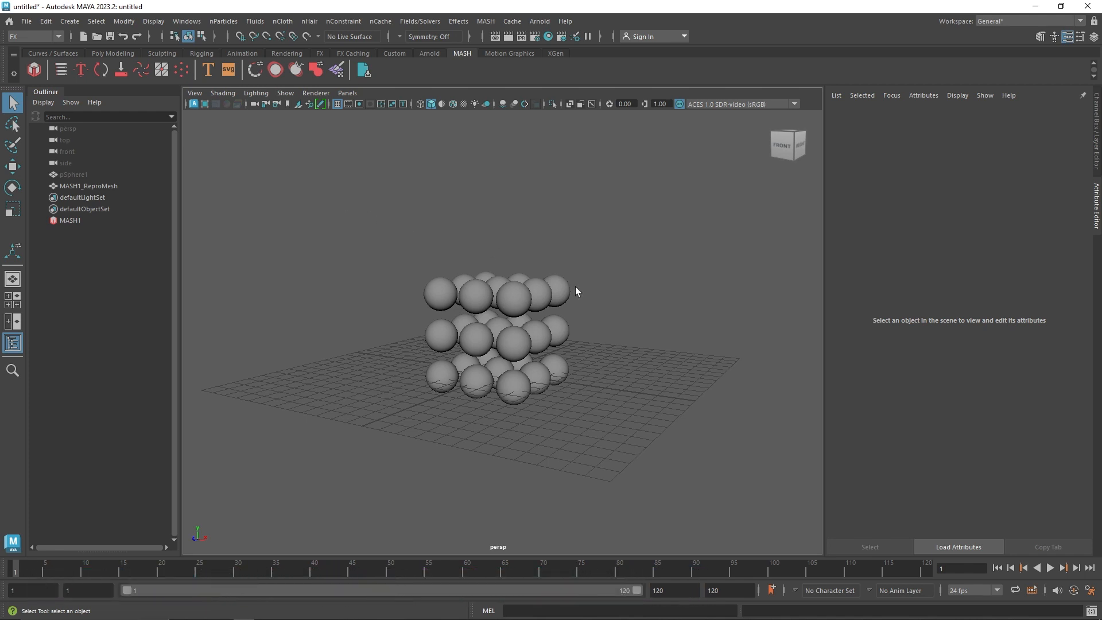
Add a Dynamics node to the MASH1 network of spheres
{"action": "left_click_drag", "start_coordinate": [490, 310], "coordinate": [482, 362], "text": "alt"}
{"action": "left_click", "coordinate": [70, 220]}
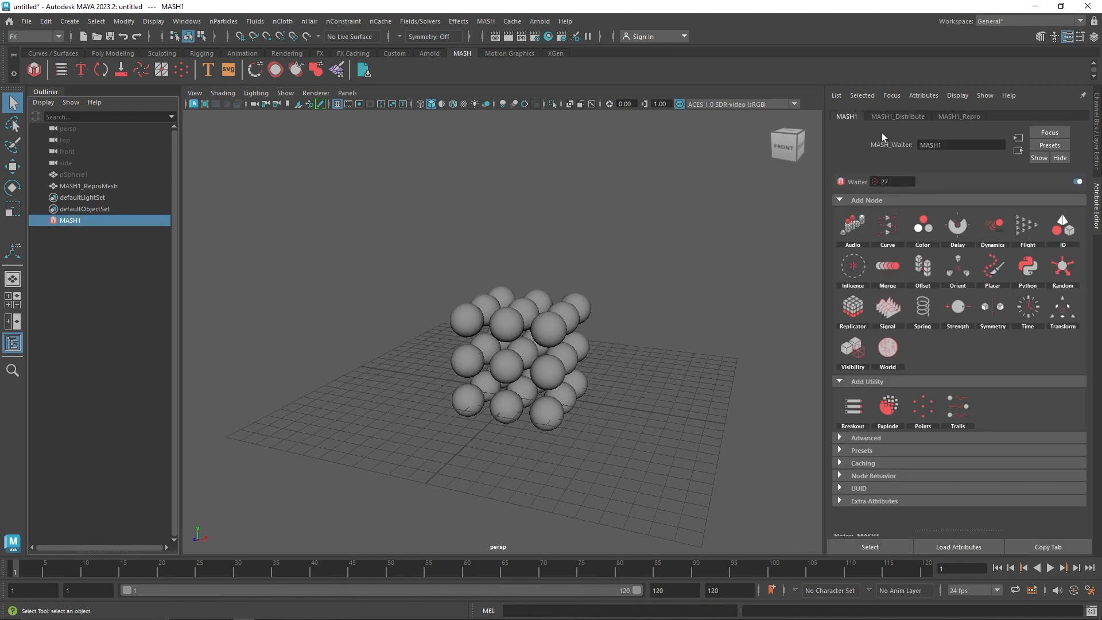
{"action": "left_click", "coordinate": [893, 117]}
{"action": "left_click", "coordinate": [853, 117]}
{"action": "left_click", "coordinate": [991, 226]}
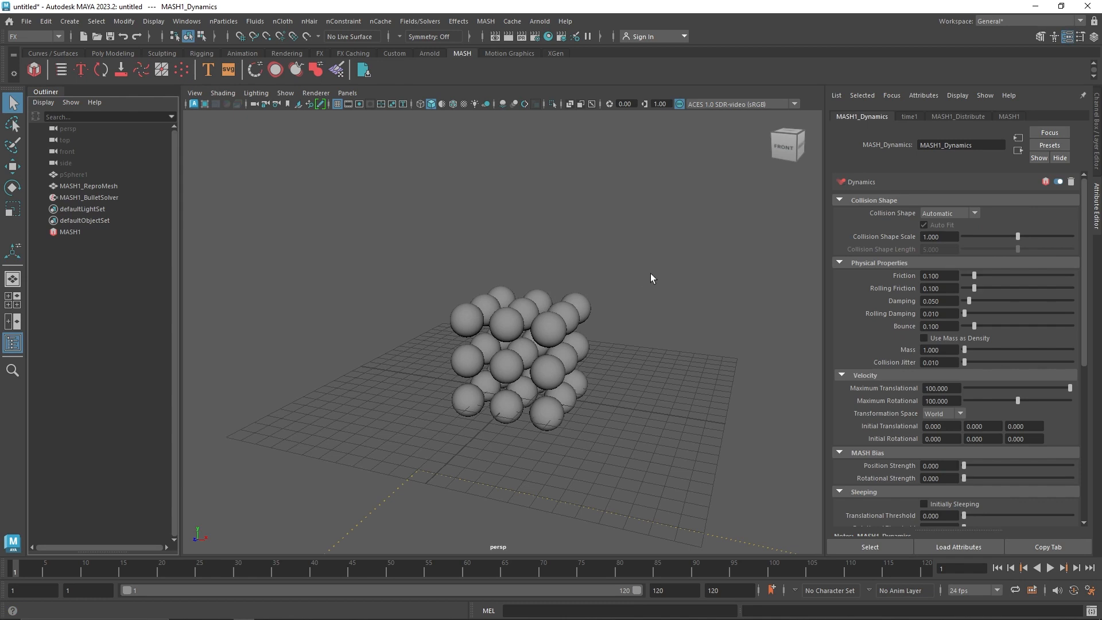
{"action": "left_click_drag", "start_coordinate": [650, 273], "coordinate": [617, 267], "text": "alt"}
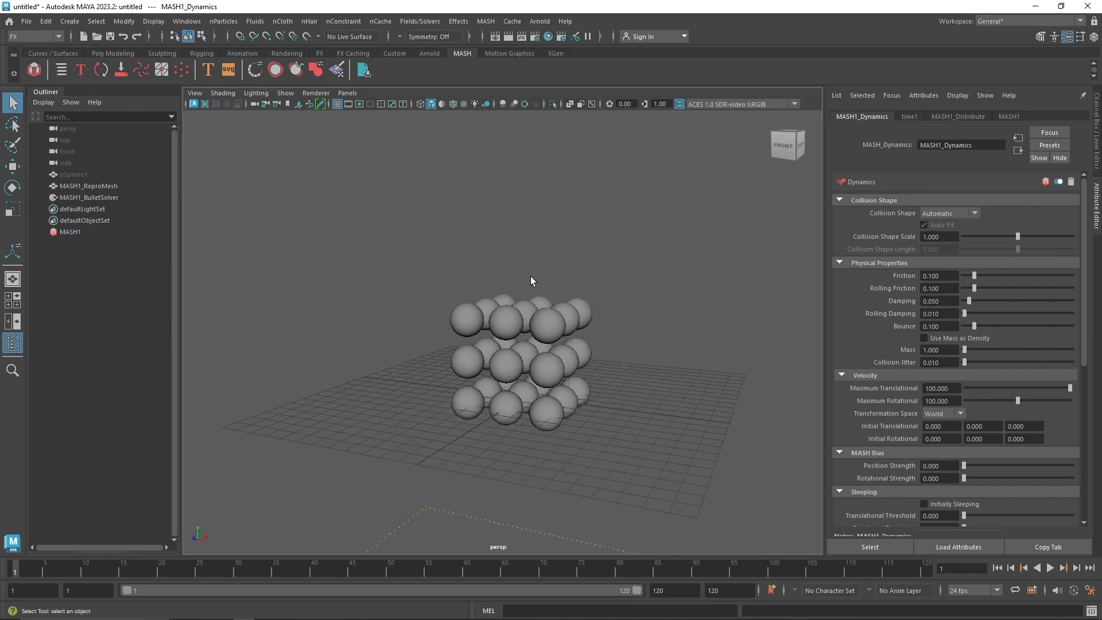
Hide the grid in the perspective viewport
{"action": "left_click", "coordinate": [339, 106]}
{"action": "left_click_drag", "start_coordinate": [511, 344], "coordinate": [494, 343], "text": "alt"}
{"action": "middle_click_drag", "start_coordinate": [494, 342], "coordinate": [462, 304], "text": "alt"}
{"action": "scroll", "coordinate": [480, 325], "scroll_direction": "down", "scroll_amount": 2}
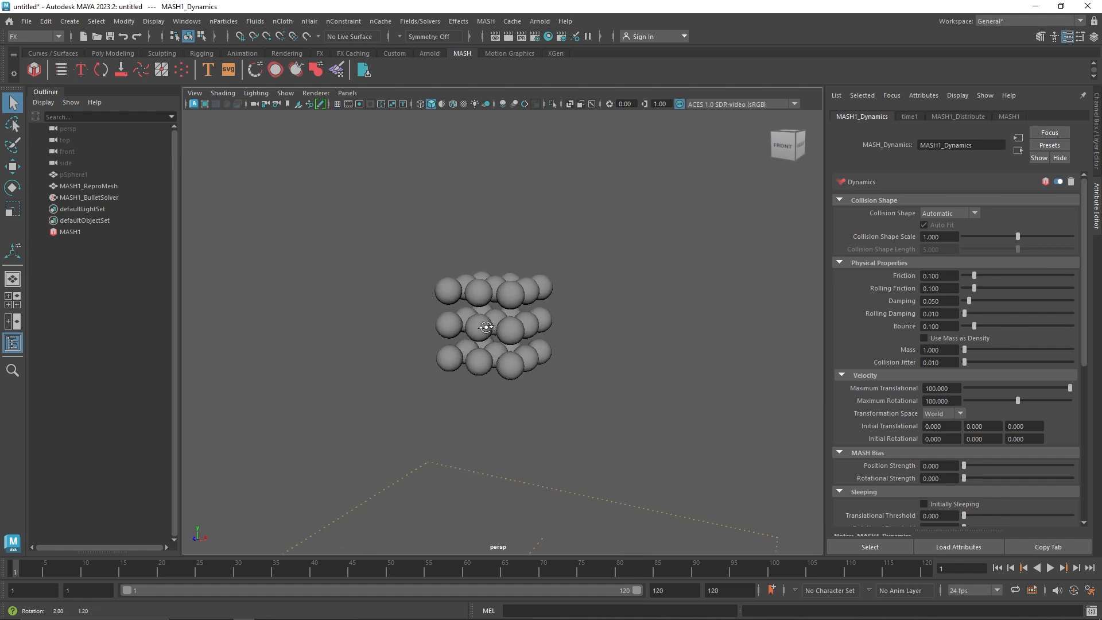
{"action": "left_click_drag", "start_coordinate": [480, 324], "coordinate": [490, 344], "text": "alt"}
{"action": "middle_click_drag", "start_coordinate": [491, 345], "coordinate": [485, 322], "text": "alt"}
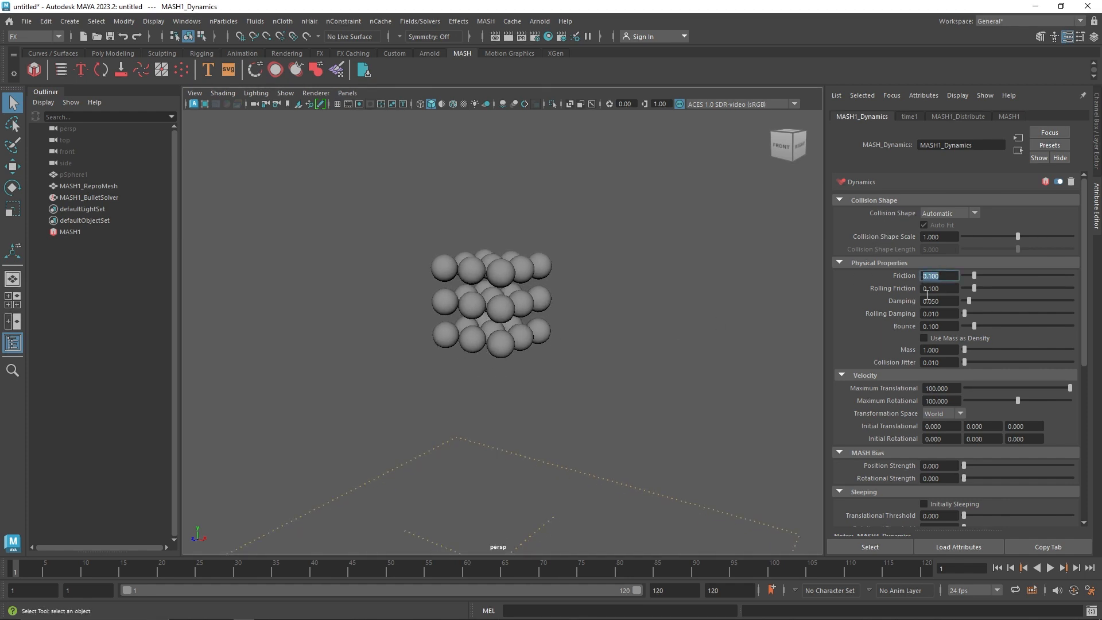
Play the dynamics simulation and stop it once the spheres have fallen onto the ground plane
{"action": "left_click", "coordinate": [934, 325]}
{"action": "left_click_drag", "start_coordinate": [587, 419], "coordinate": [641, 435], "text": "alt"}
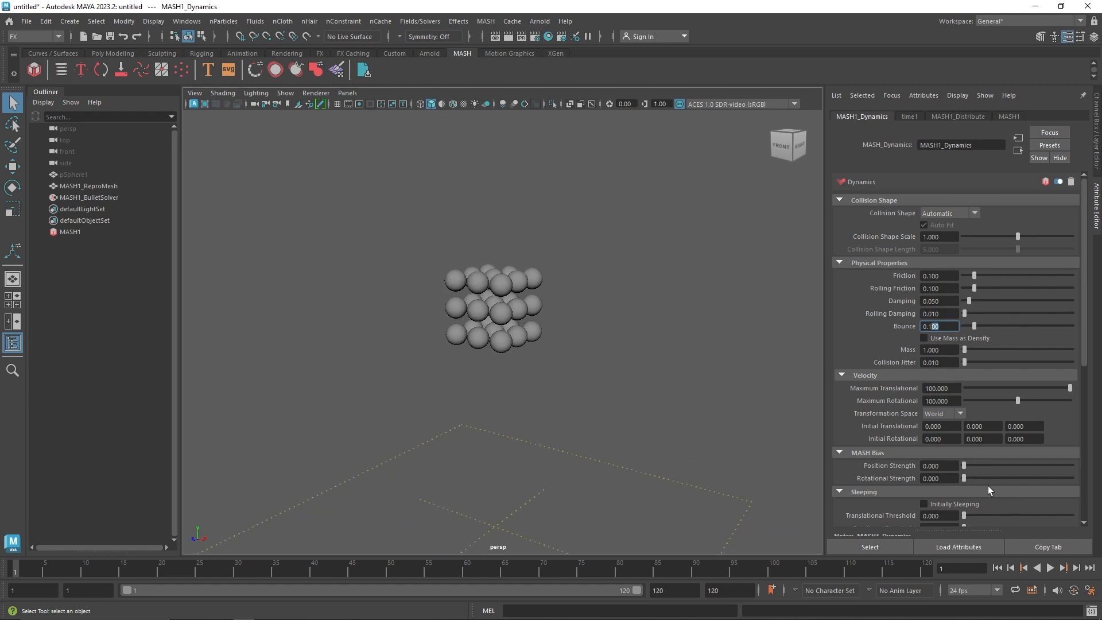
{"action": "left_click", "coordinate": [1054, 568]}
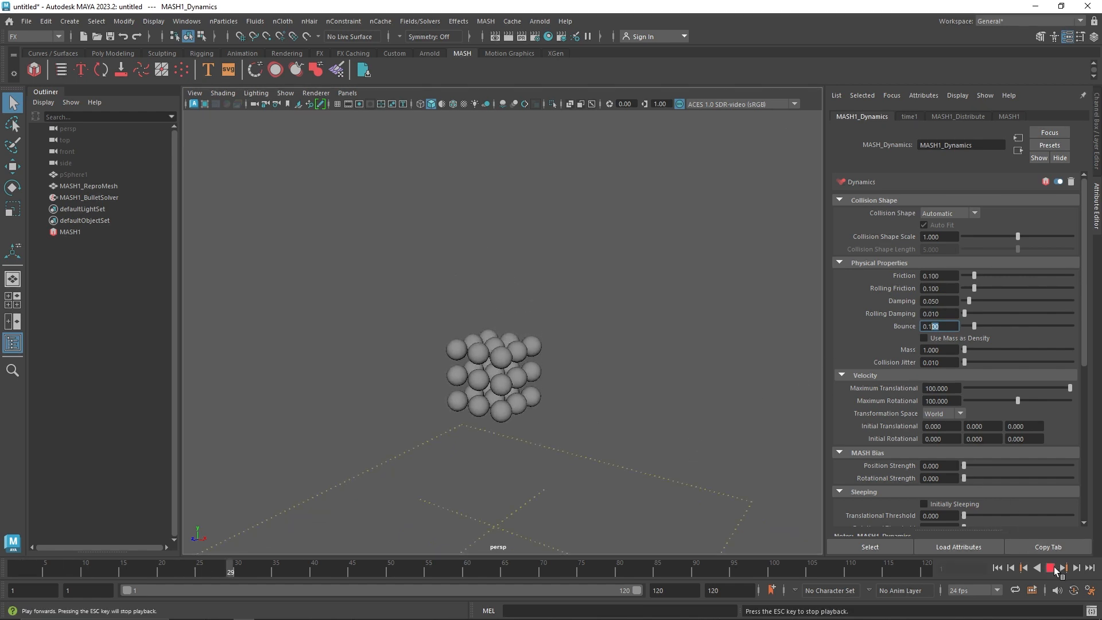
{"action": "left_click", "coordinate": [1054, 567]}
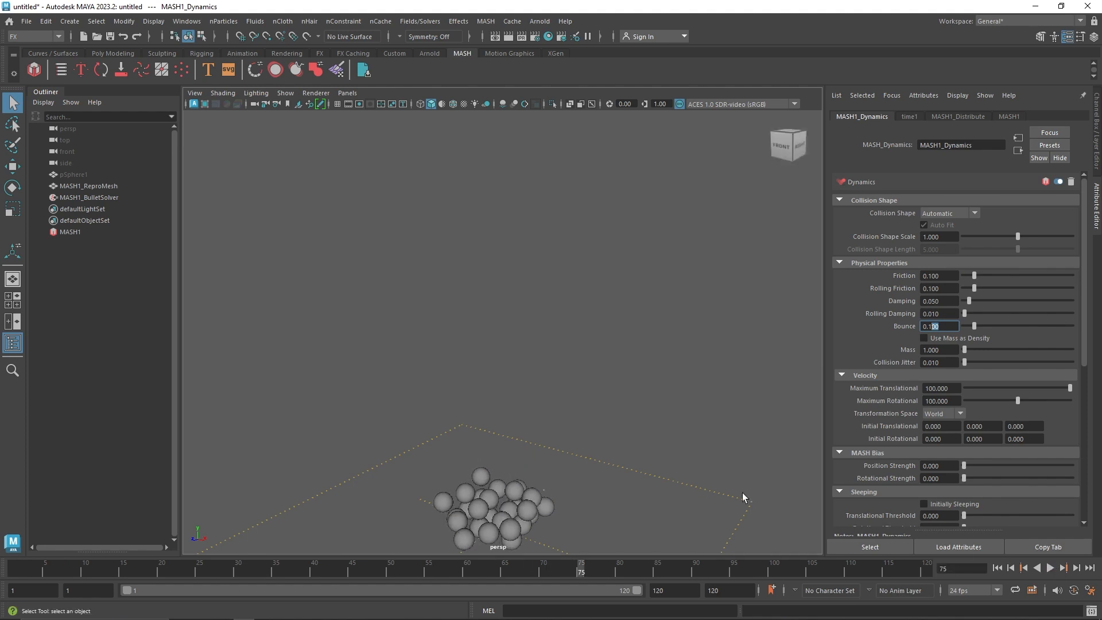
{"action": "middle_click_drag", "start_coordinate": [575, 456], "coordinate": [571, 406], "text": "alt"}
Extend the playback range to end at frame 350
{"action": "left_click_drag", "start_coordinate": [673, 590], "coordinate": [646, 589]}
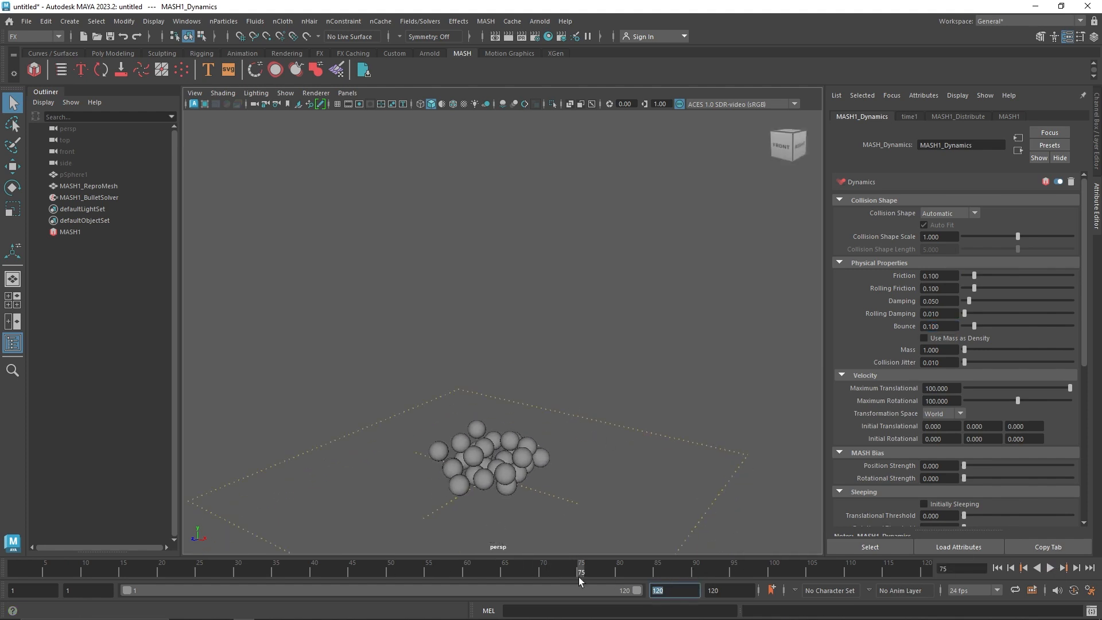
{"action": "type", "text": "350"}
{"action": "key", "text": "Tab"}
Continue the simulation over the longer range, then rewind to the first frame and replay the spheres' fall
{"action": "left_click", "coordinate": [1051, 568]}
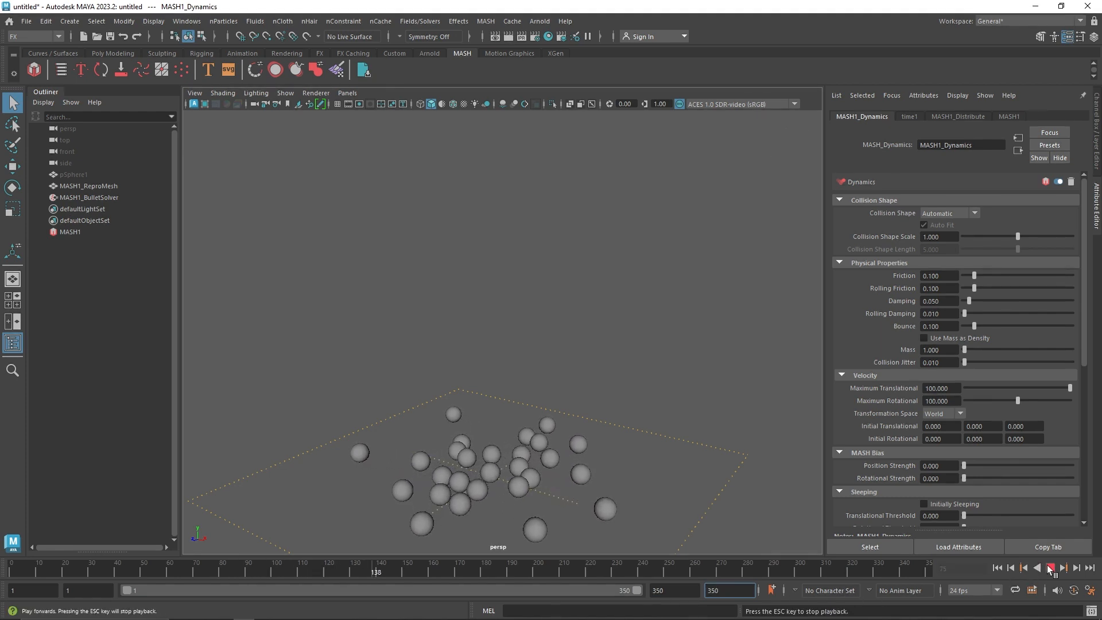
{"action": "left_click", "coordinate": [1051, 568]}
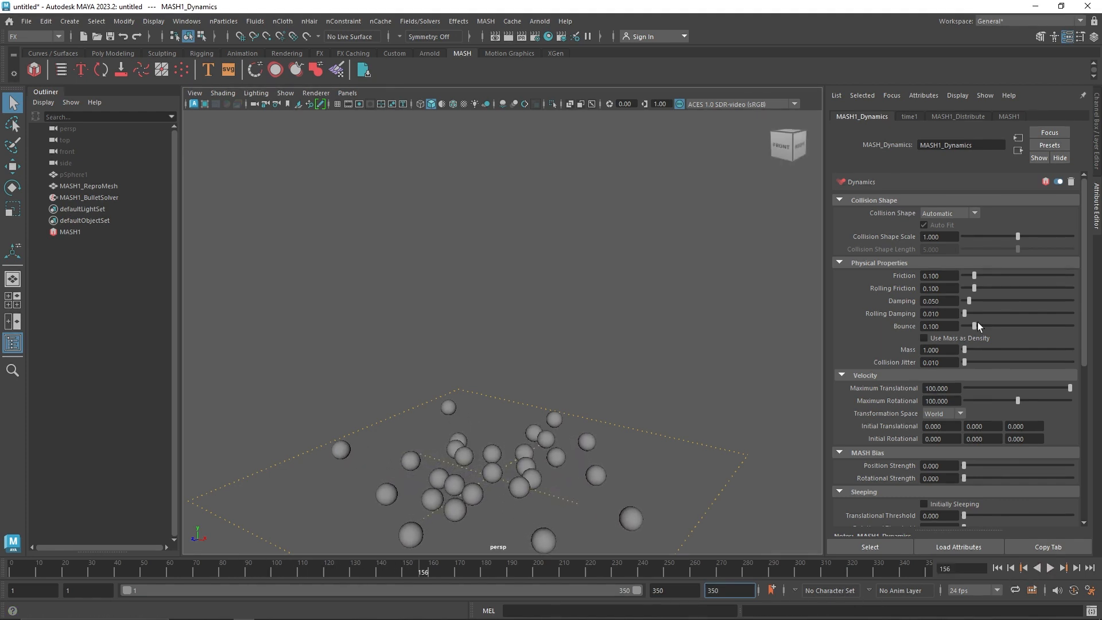
{"action": "left_click", "coordinate": [998, 568]}
{"action": "left_click", "coordinate": [1050, 568]}
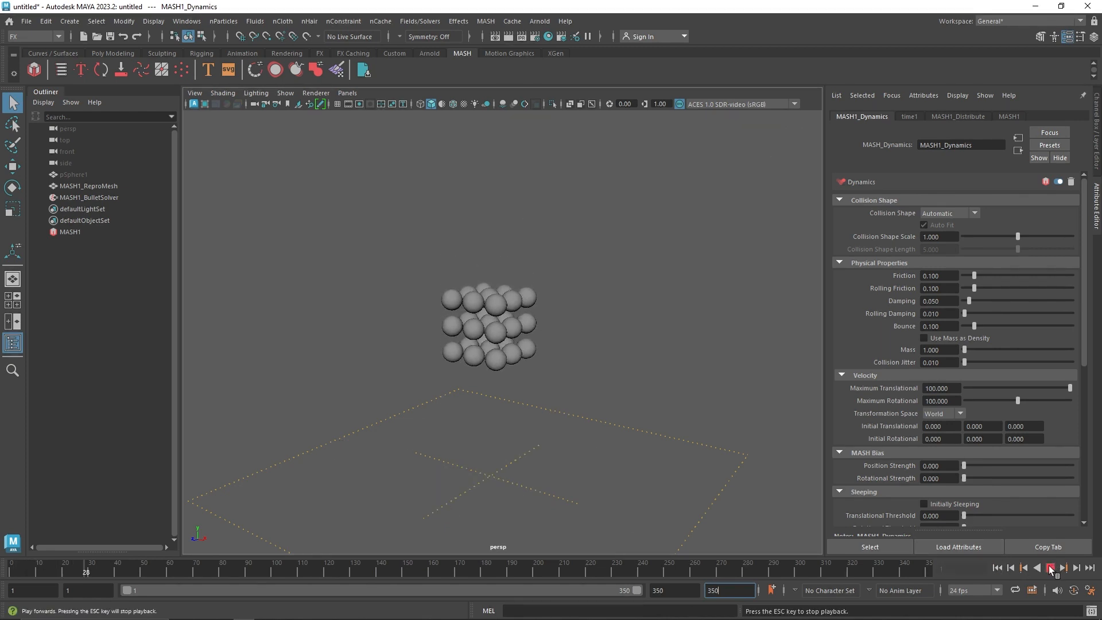
{"action": "left_click", "coordinate": [1050, 567]}
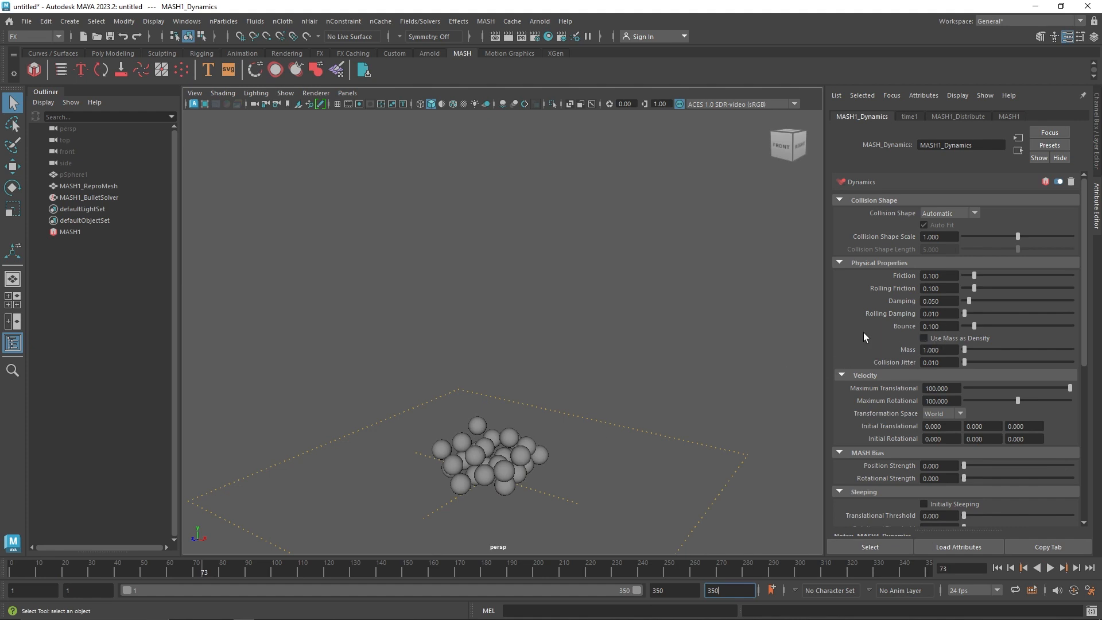
Raise the spheres' Bounce to about 0.642 and replay the simulation from the first frame
{"action": "left_click_drag", "start_coordinate": [1008, 326], "coordinate": [1036, 335]}
{"action": "left_click", "coordinate": [997, 568]}
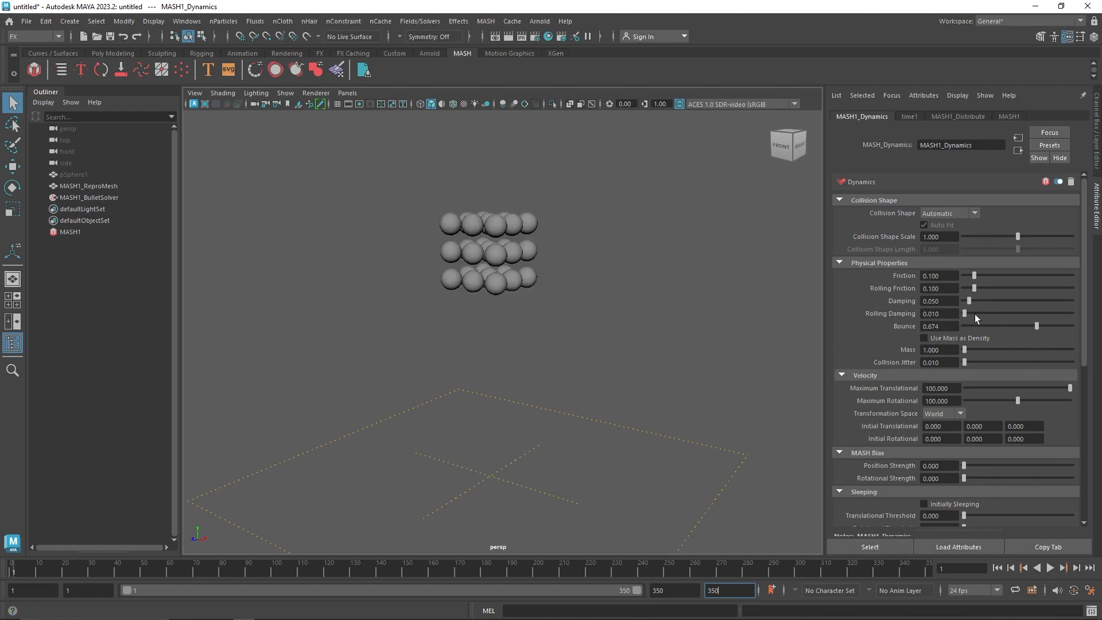
{"action": "left_click", "coordinate": [1051, 568]}
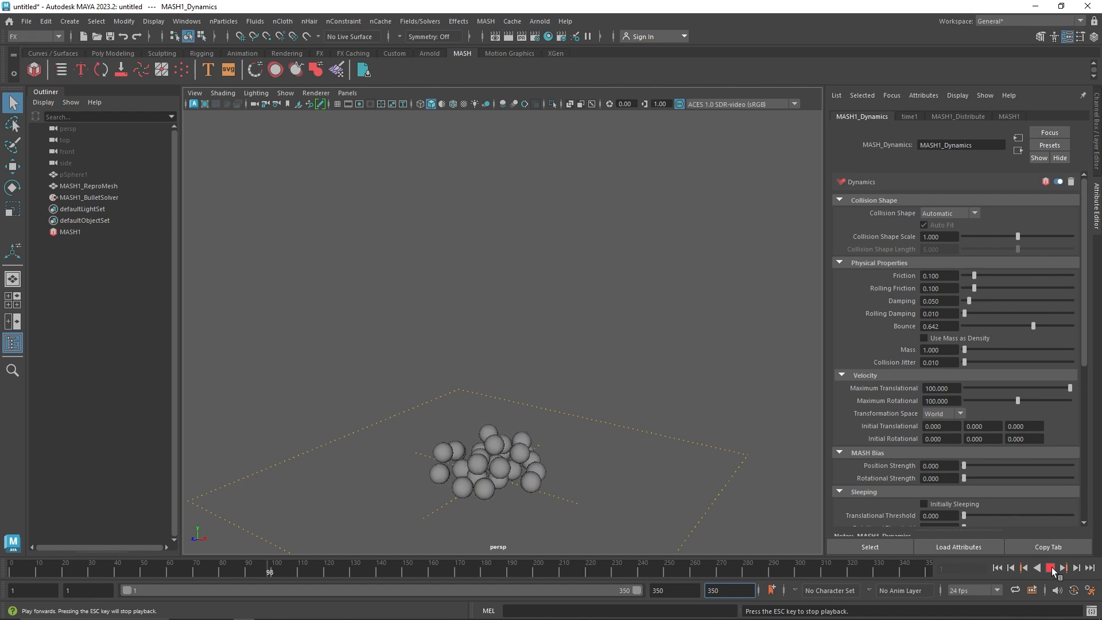
{"action": "left_click", "coordinate": [1052, 567]}
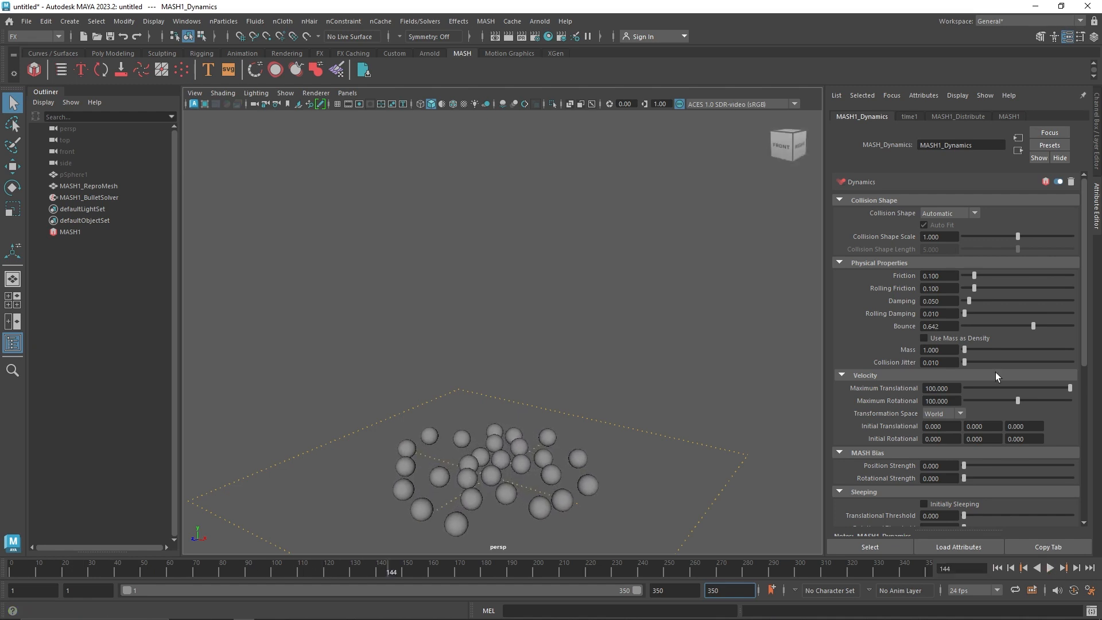
Raise the spheres' Friction to about 0.845 and replay the simulation from the first frame
{"action": "left_click", "coordinate": [997, 569]}
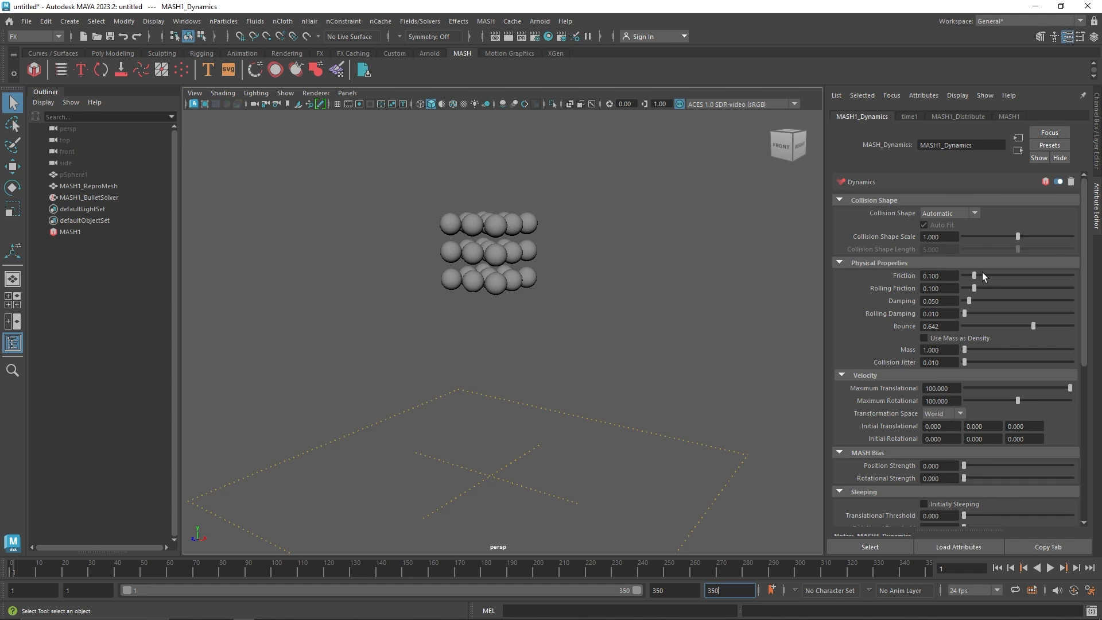
{"action": "left_click_drag", "start_coordinate": [982, 274], "coordinate": [1055, 275]}
{"action": "left_click", "coordinate": [1050, 568]}
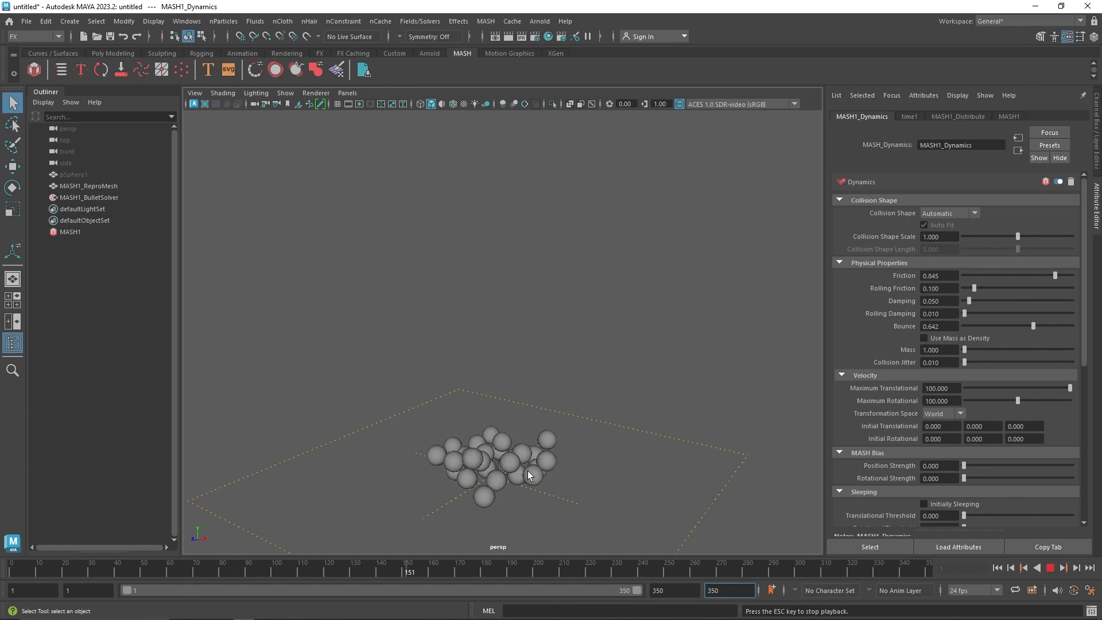
{"action": "left_click", "coordinate": [1050, 567]}
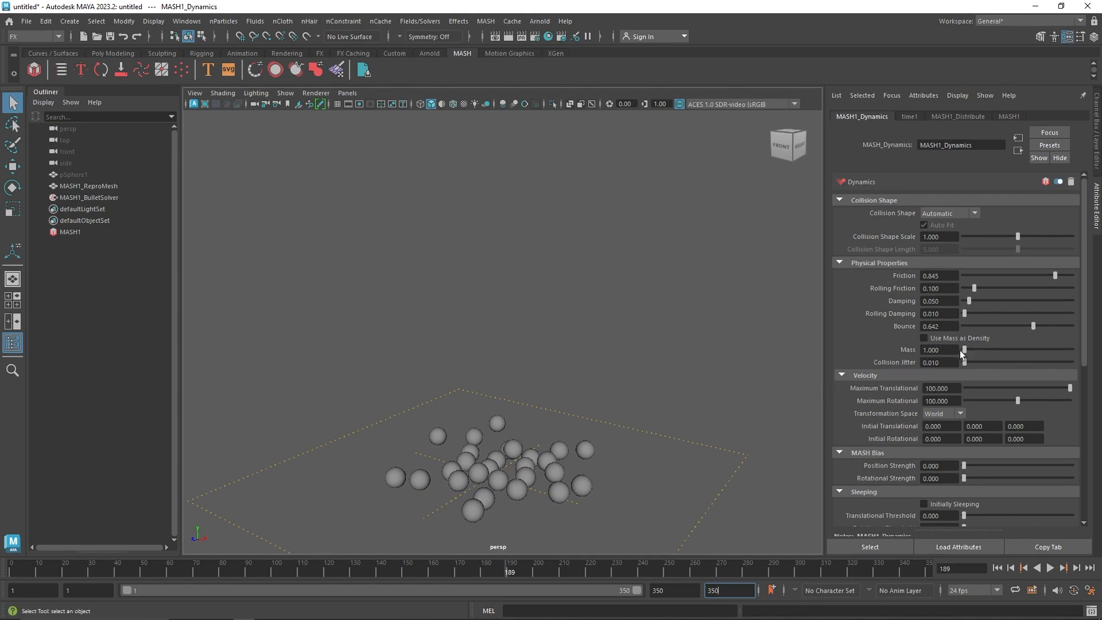
Lower the spheres' Mass to 0.100 in the Dynamics node's physical properties
{"action": "left_click", "coordinate": [947, 350]}
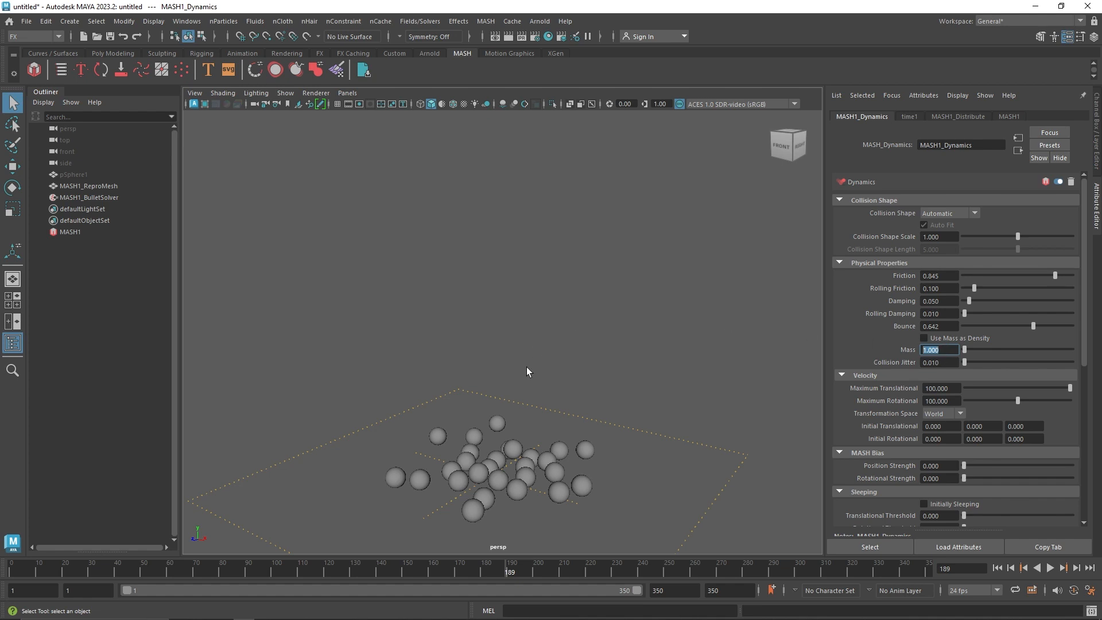
{"action": "type", "text": "1"}
{"action": "left_click", "coordinate": [940, 363]}
{"action": "left_click", "coordinate": [944, 351]}
{"action": "type", "text": ".01"}
{"action": "key", "text": "Return"}
{"action": "left_click", "coordinate": [941, 351]}
{"action": "type", "text": ".01"}
{"action": "key", "text": "Return"}
{"action": "left_click", "coordinate": [947, 361]}
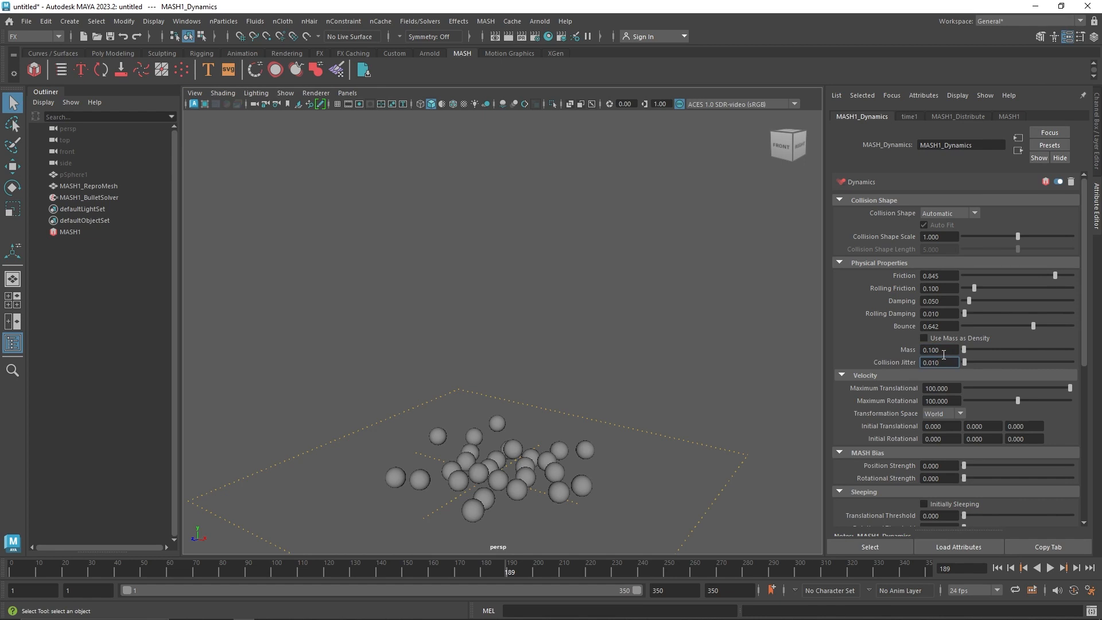
Replay the simulation from the first frame to check how the lighter spheres fall, then stop it
{"action": "left_click", "coordinate": [997, 567]}
{"action": "left_click", "coordinate": [1050, 567]}
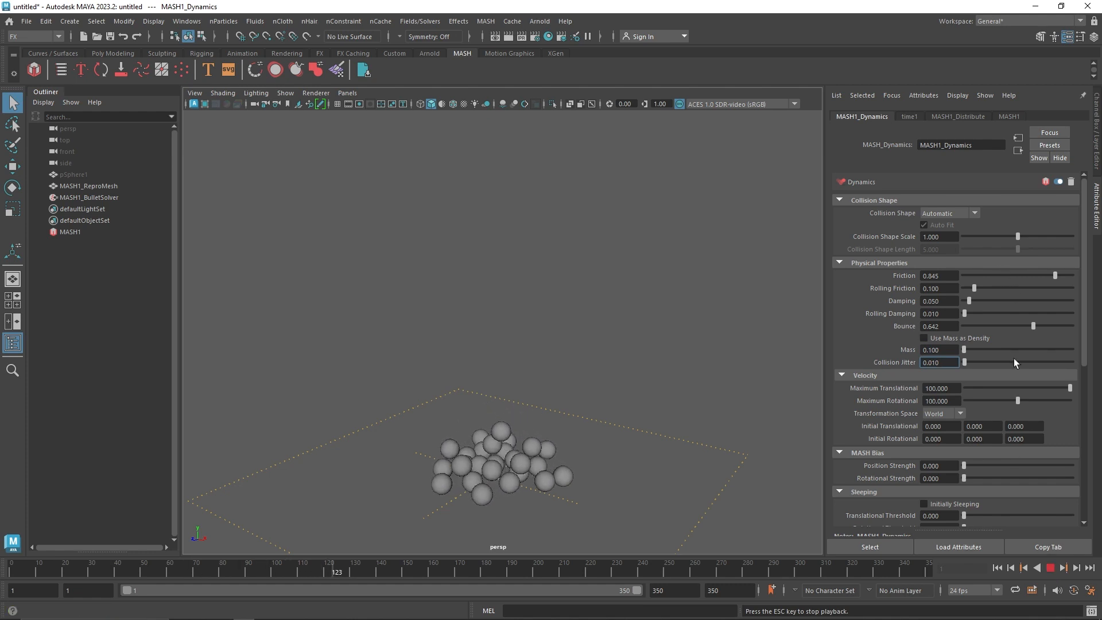
{"action": "left_click", "coordinate": [1050, 569]}
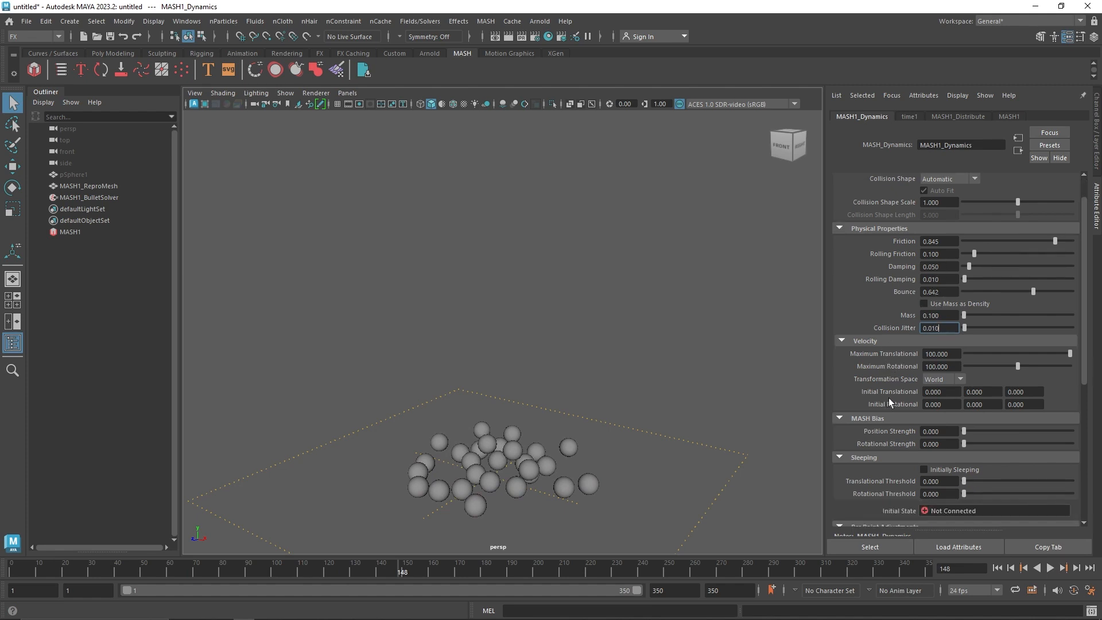
Review the remaining Dynamics settings down to Constraints, then play the simulation briefly and rewind to the first frame
{"action": "scroll", "coordinate": [877, 393], "scroll_direction": "down", "scroll_amount": 3}
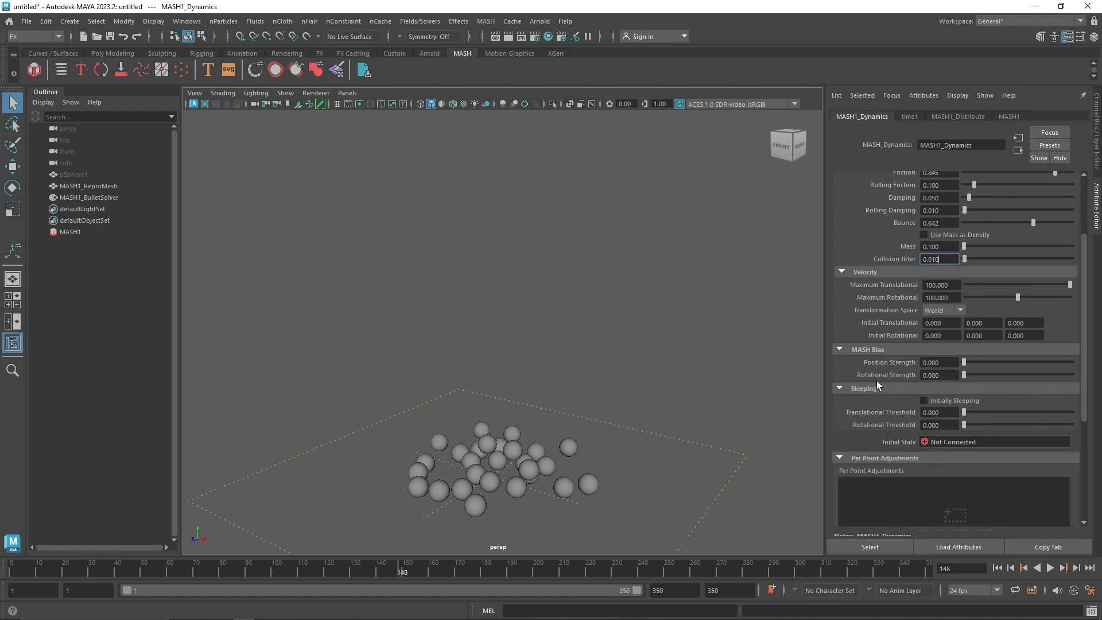
{"action": "scroll", "coordinate": [874, 384], "scroll_direction": "down", "scroll_amount": 3}
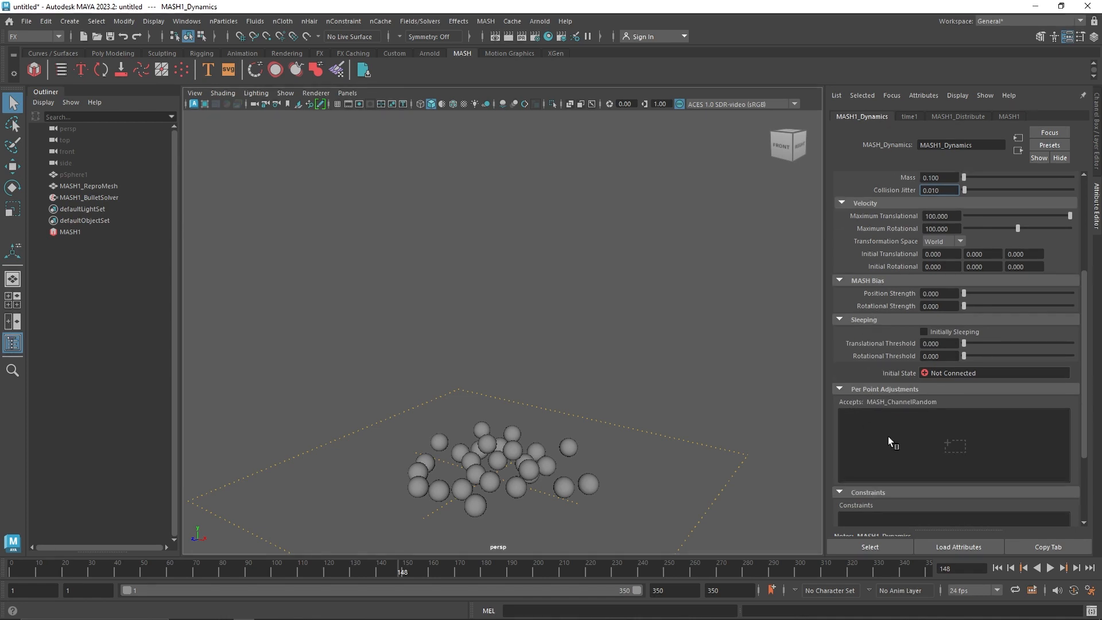
{"action": "scroll", "coordinate": [918, 408], "scroll_direction": "down", "scroll_amount": 3}
{"action": "scroll", "coordinate": [918, 409], "scroll_direction": "down", "scroll_amount": 2}
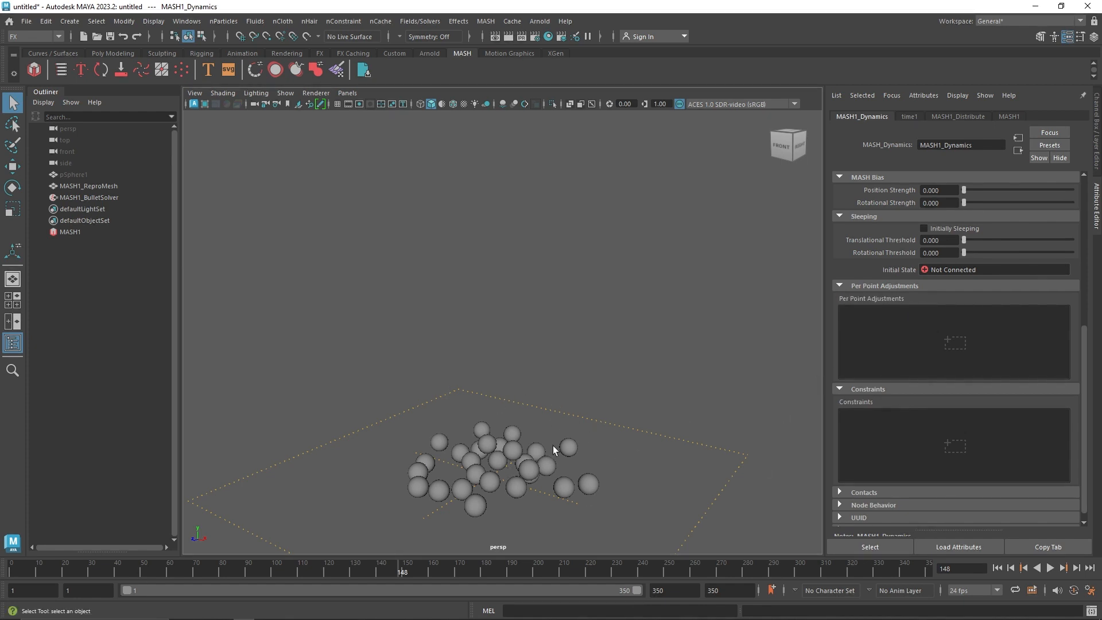
{"action": "left_click", "coordinate": [1048, 567]}
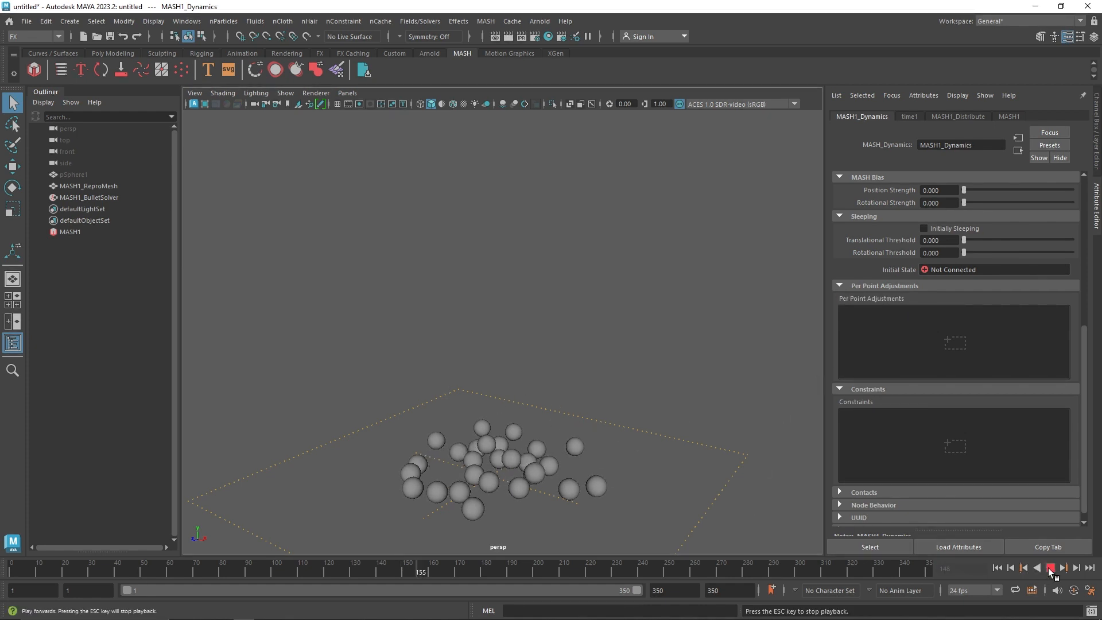
{"action": "left_click", "coordinate": [1049, 567]}
{"action": "left_click", "coordinate": [997, 567]}
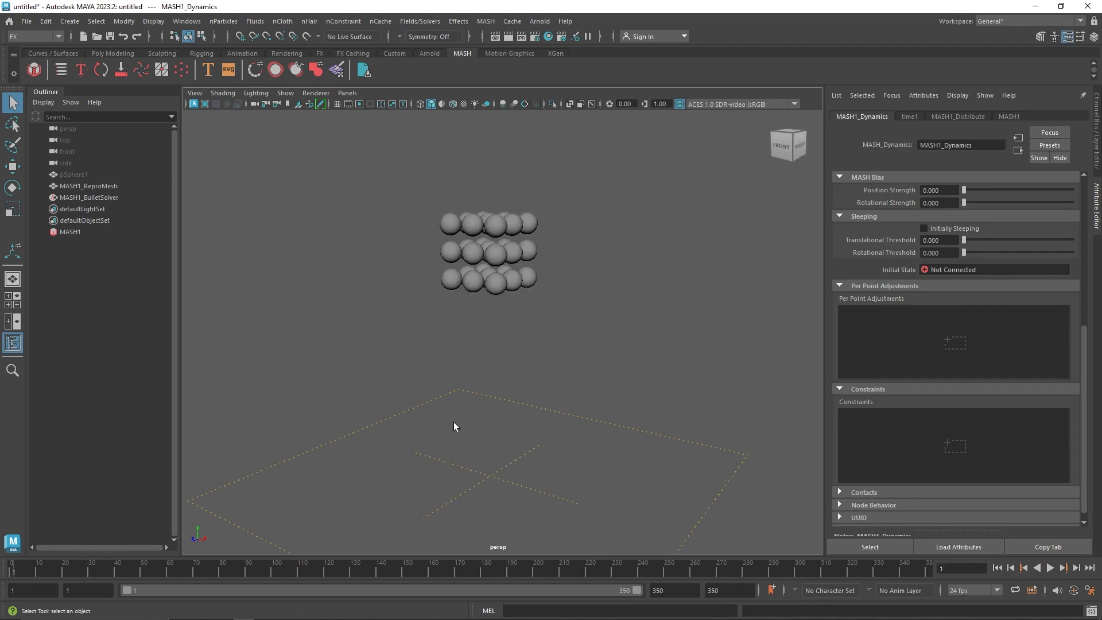
Set the ground's Y position to -5 in the MASH1_BulletSolver settings
{"action": "left_click", "coordinate": [98, 198]}
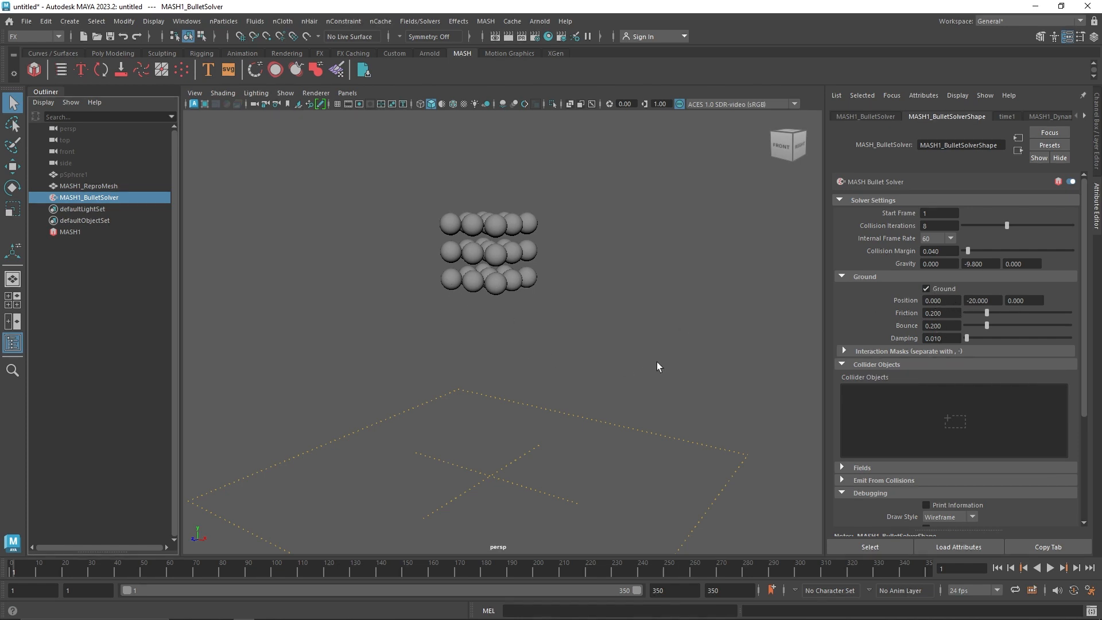
{"action": "left_click", "coordinate": [993, 299]}
{"action": "type", "text": "0"}
{"action": "key", "text": "Return"}
{"action": "left_click", "coordinate": [986, 299]}
{"action": "type", "text": "-0"}
{"action": "left_click", "coordinate": [1024, 300]}
Switch the viewport to a new perspective camera that shows the spheres and the ground
{"action": "key", "text": "alt+space"}
{"action": "left_click", "coordinate": [498, 305]}
{"action": "key", "text": "space"}
{"action": "left_click_drag", "start_coordinate": [504, 305], "coordinate": [553, 317]}
Play the simulation, rewind to the first frame and replay it to check the spheres' fall onto the ground
{"action": "left_click", "coordinate": [1050, 568]}
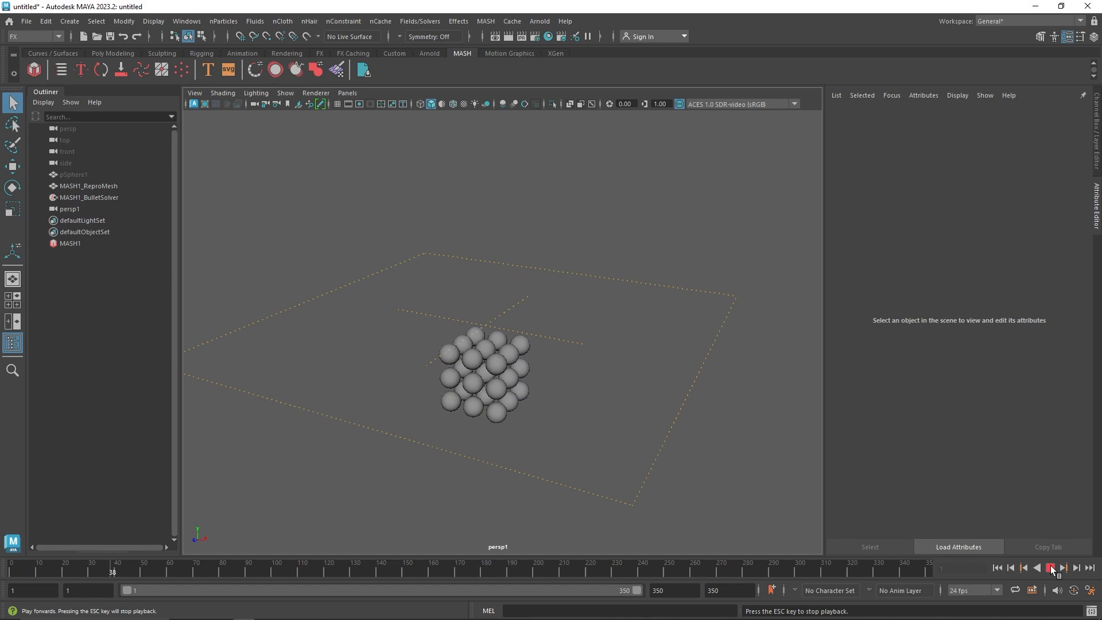
{"action": "left_click", "coordinate": [1051, 568]}
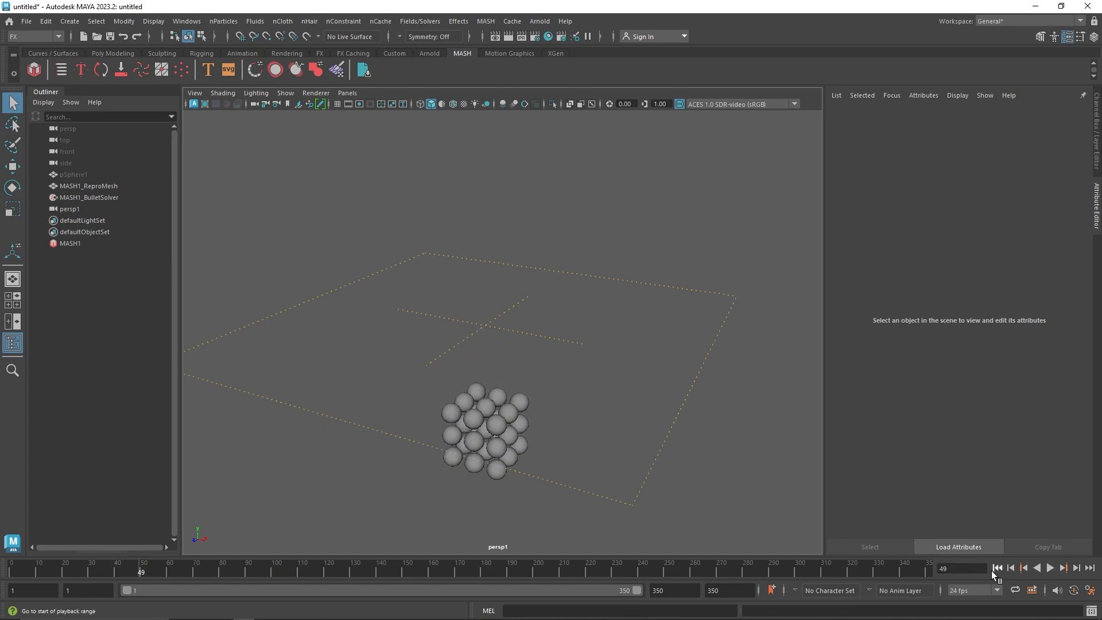
{"action": "left_click", "coordinate": [1026, 567]}
{"action": "left_click", "coordinate": [1050, 568]}
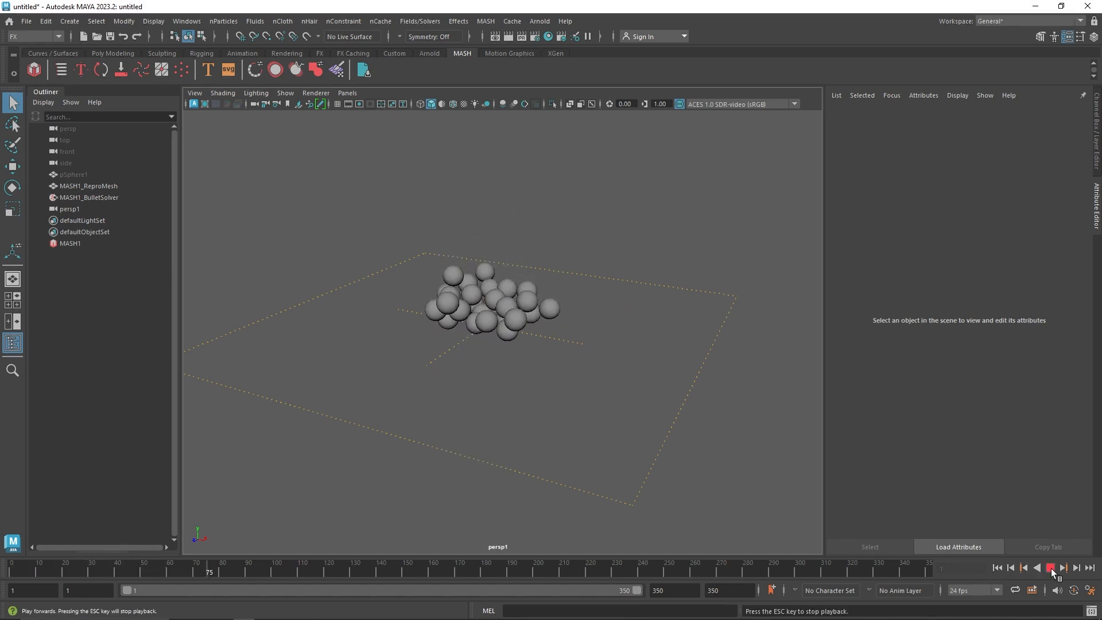
{"action": "left_click", "coordinate": [1050, 568]}
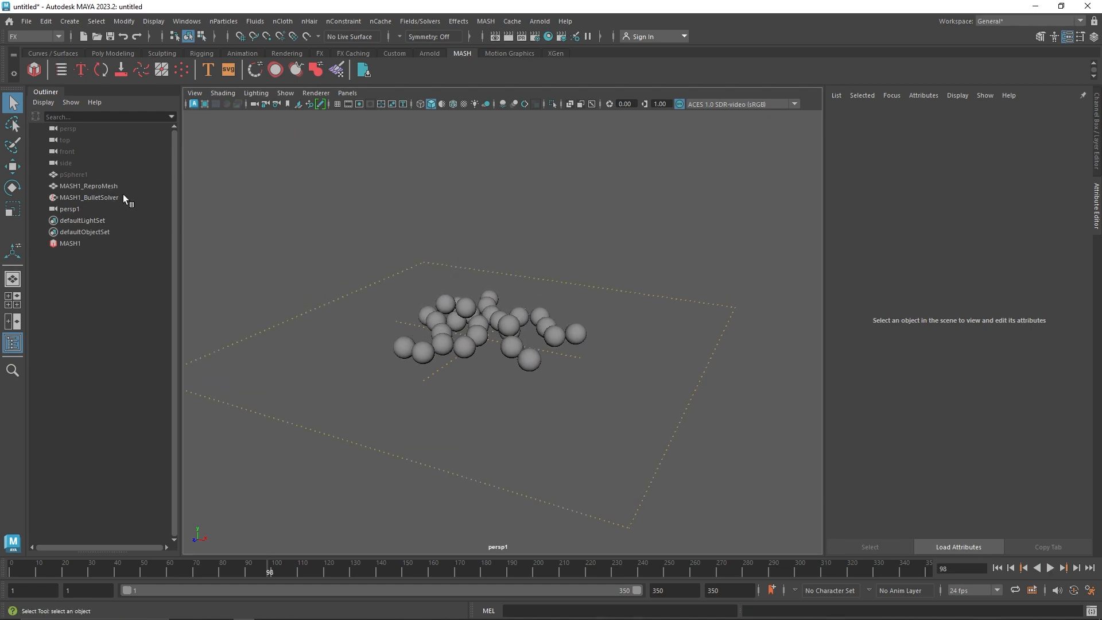
Set the solver's ground Bounce to 1.000, replay the simulation from the first frame, then rewind
{"action": "left_click", "coordinate": [89, 197]}
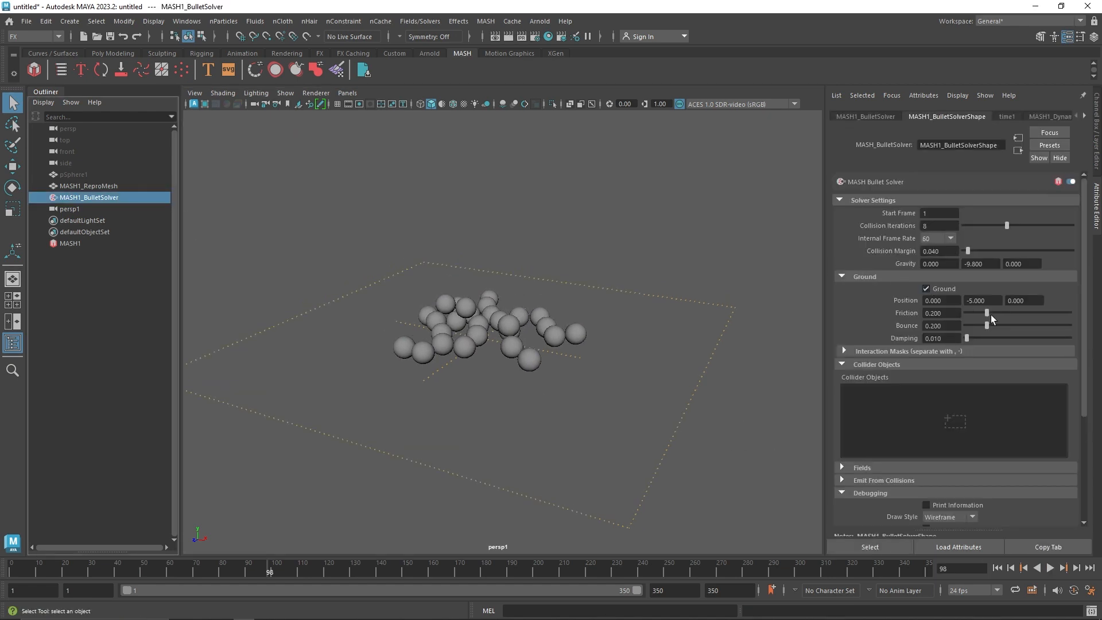
{"action": "left_click_drag", "start_coordinate": [987, 325], "coordinate": [1071, 326]}
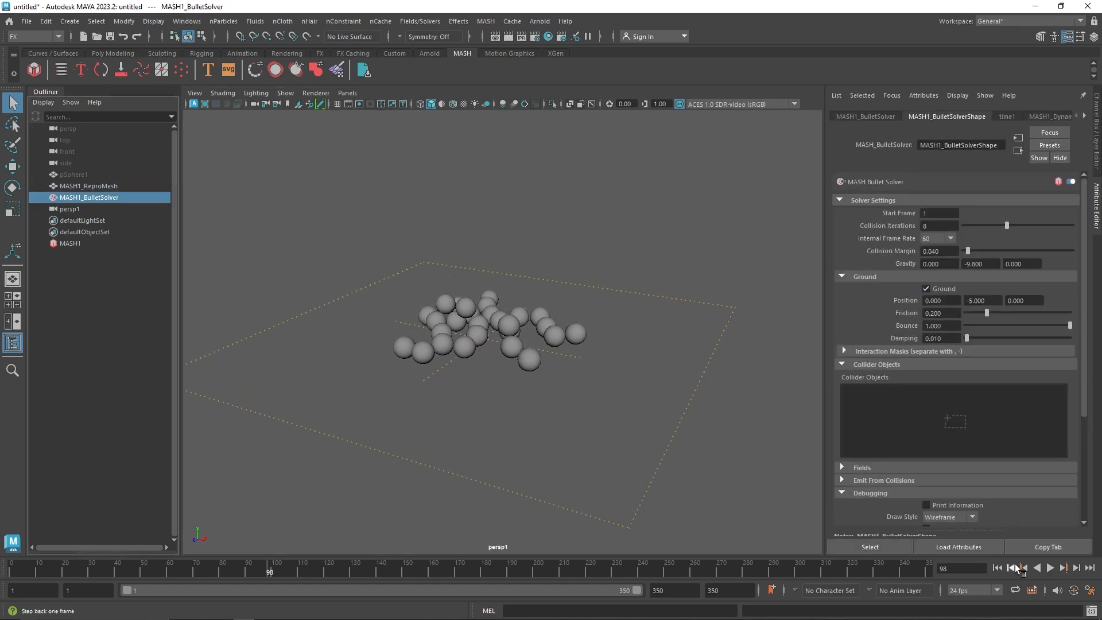
{"action": "left_click", "coordinate": [1000, 567]}
{"action": "left_click", "coordinate": [1052, 567]}
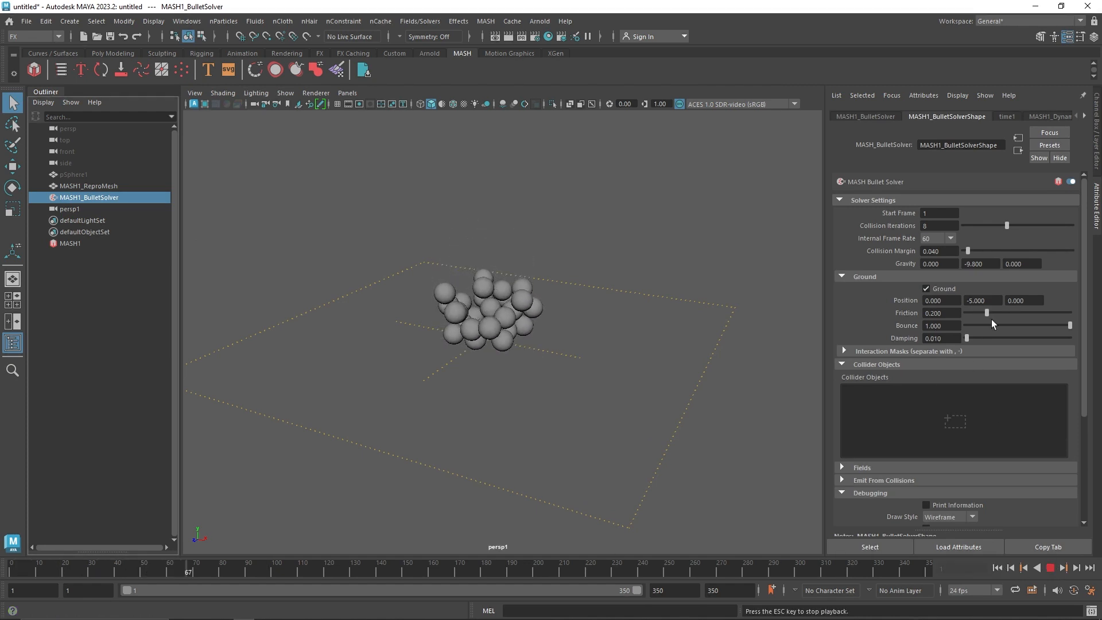
{"action": "left_click", "coordinate": [1051, 568]}
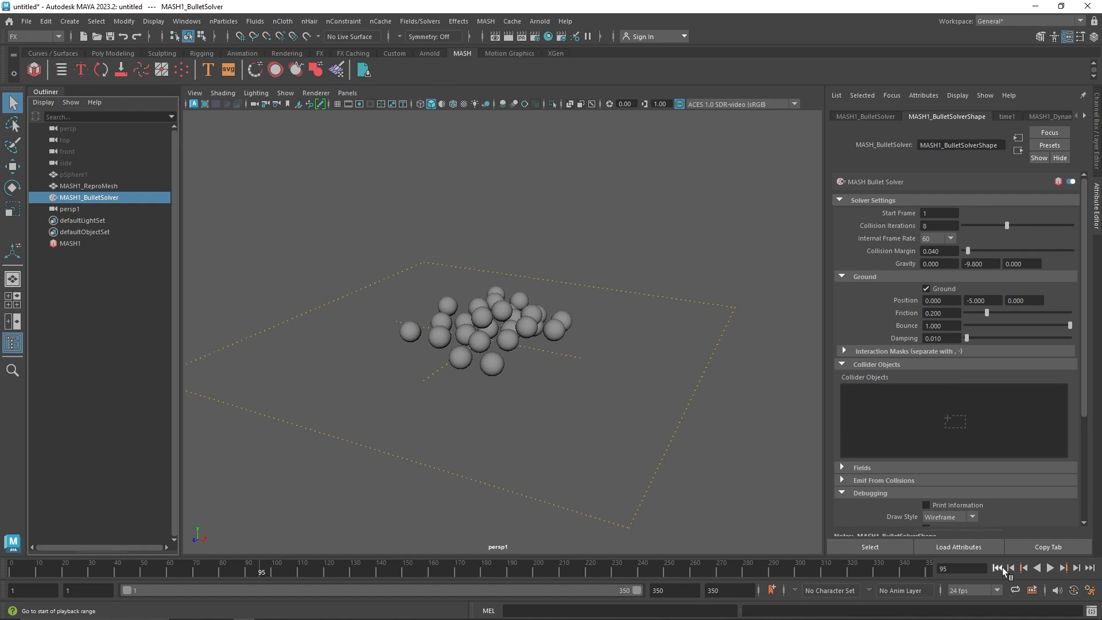
{"action": "left_click", "coordinate": [999, 567]}
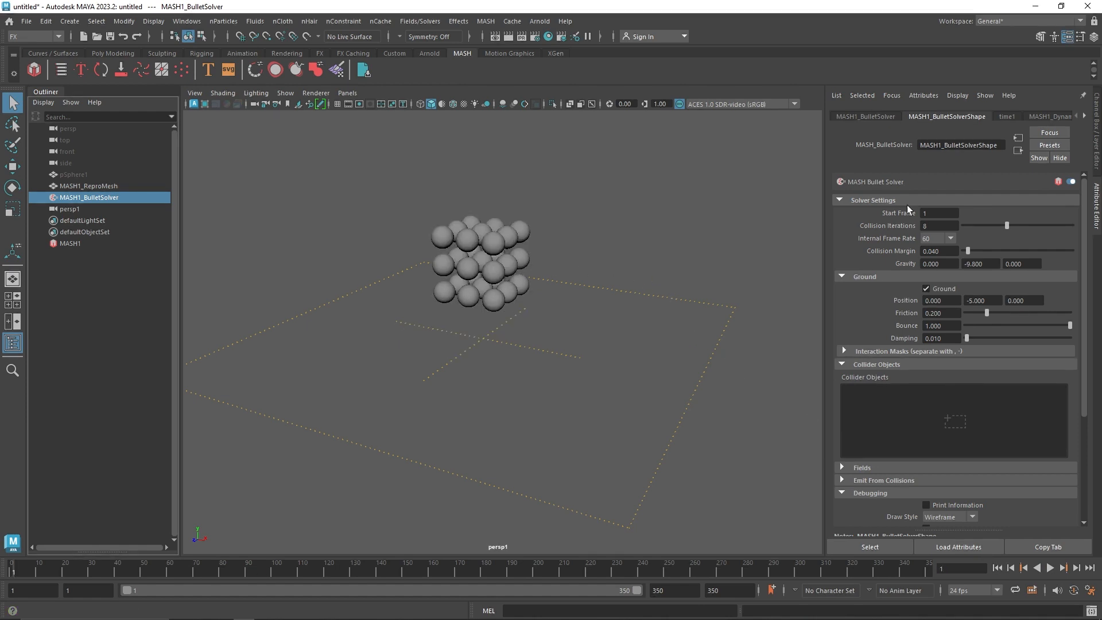
Examine the solver's internal frame rate options, gravity and Fields section, along with the field types available for creation
{"action": "left_click", "coordinate": [933, 238]}
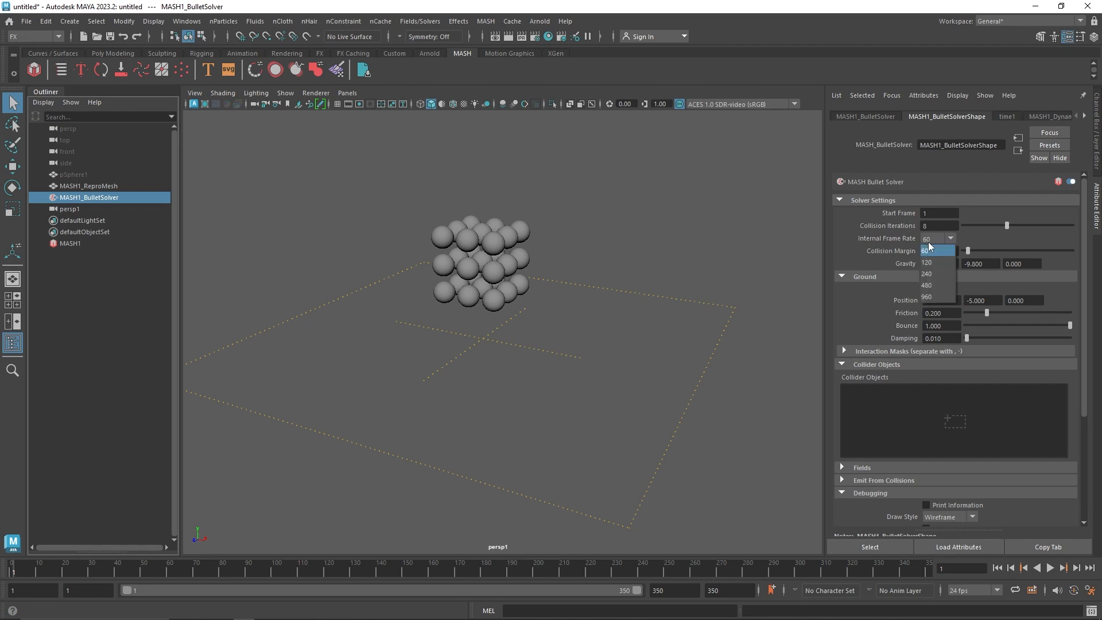
{"action": "left_click", "coordinate": [935, 240]}
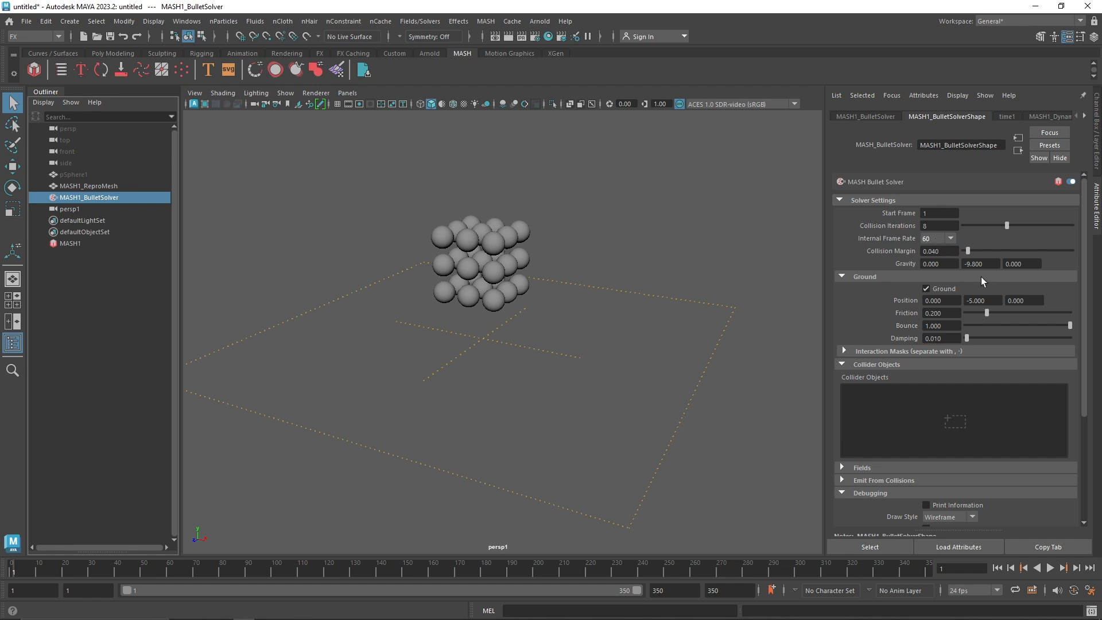
{"action": "left_click", "coordinate": [991, 265]}
{"action": "scroll", "coordinate": [884, 361], "scroll_direction": "down", "scroll_amount": 3}
{"action": "left_click", "coordinate": [870, 397]}
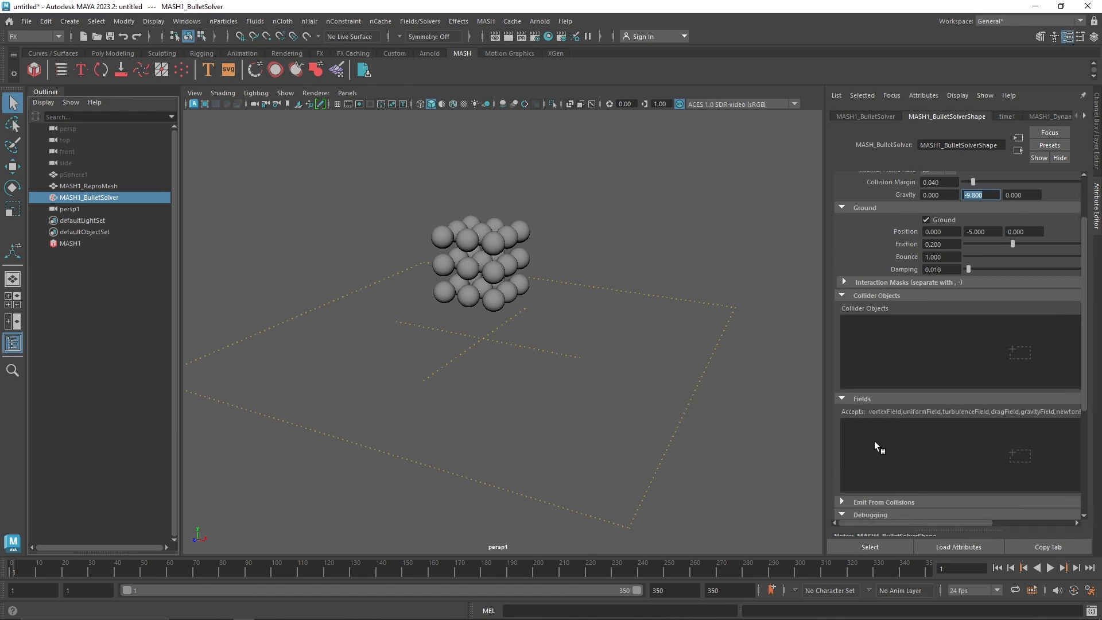
{"action": "left_click", "coordinate": [418, 20]}
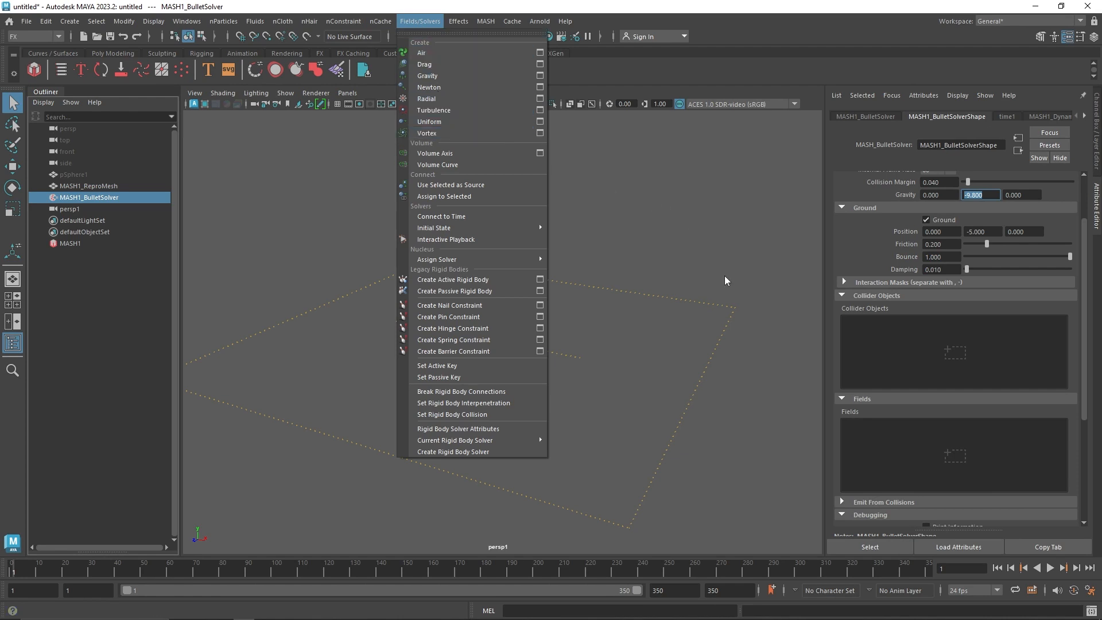
{"action": "left_click", "coordinate": [632, 275]}
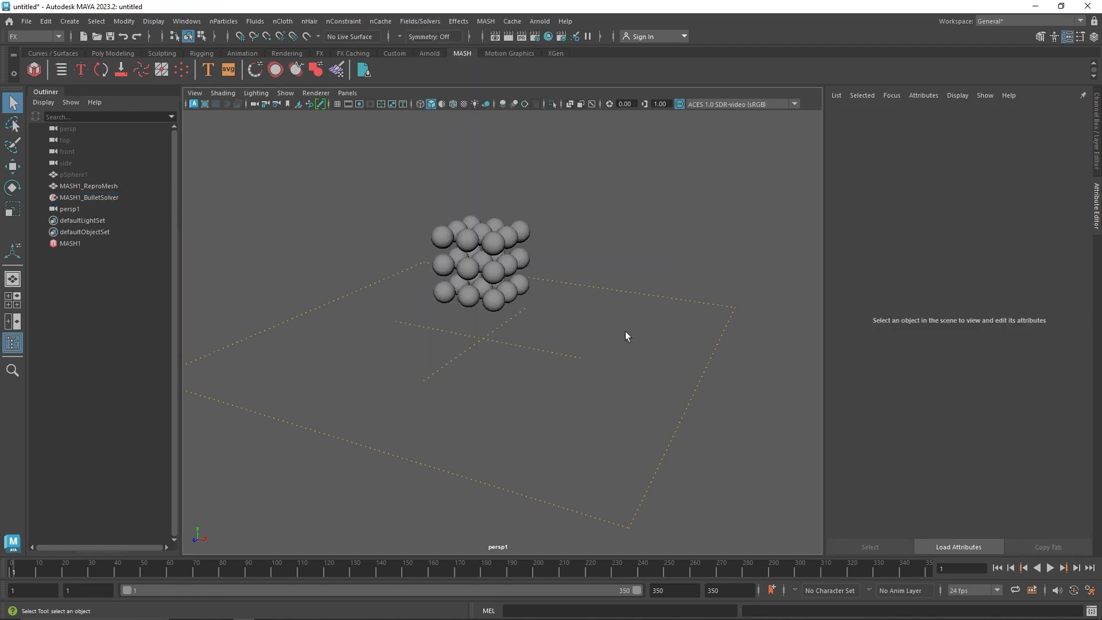
Raise the Bullet Solver's ground Damping to about 0.134, play the simulation and rewind to the first frame
{"action": "left_click", "coordinate": [107, 188]}
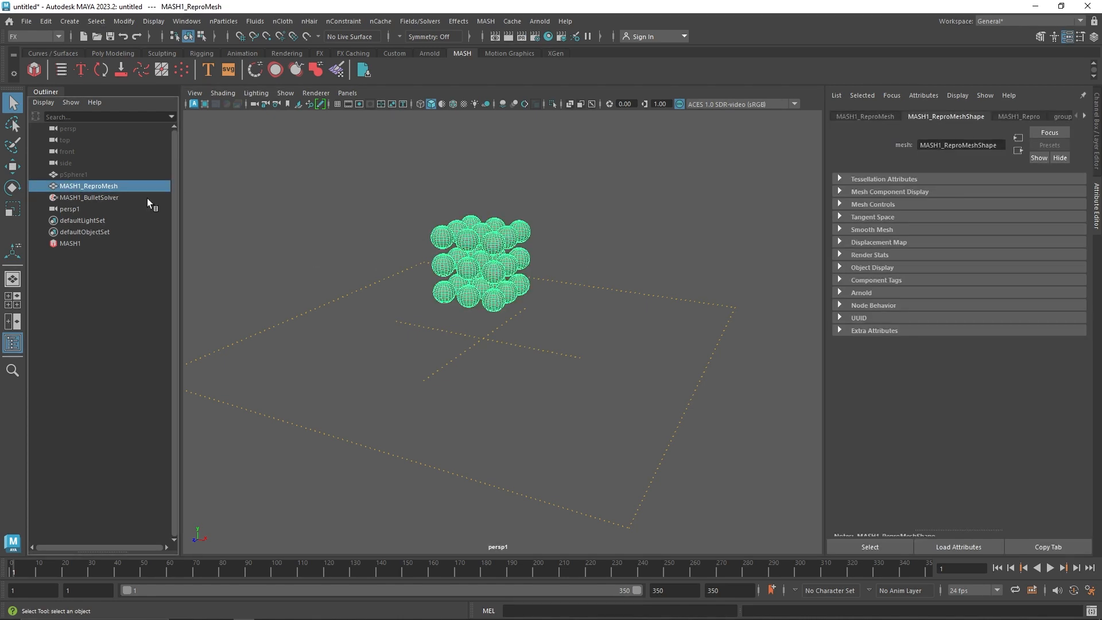
{"action": "left_click", "coordinate": [147, 198]}
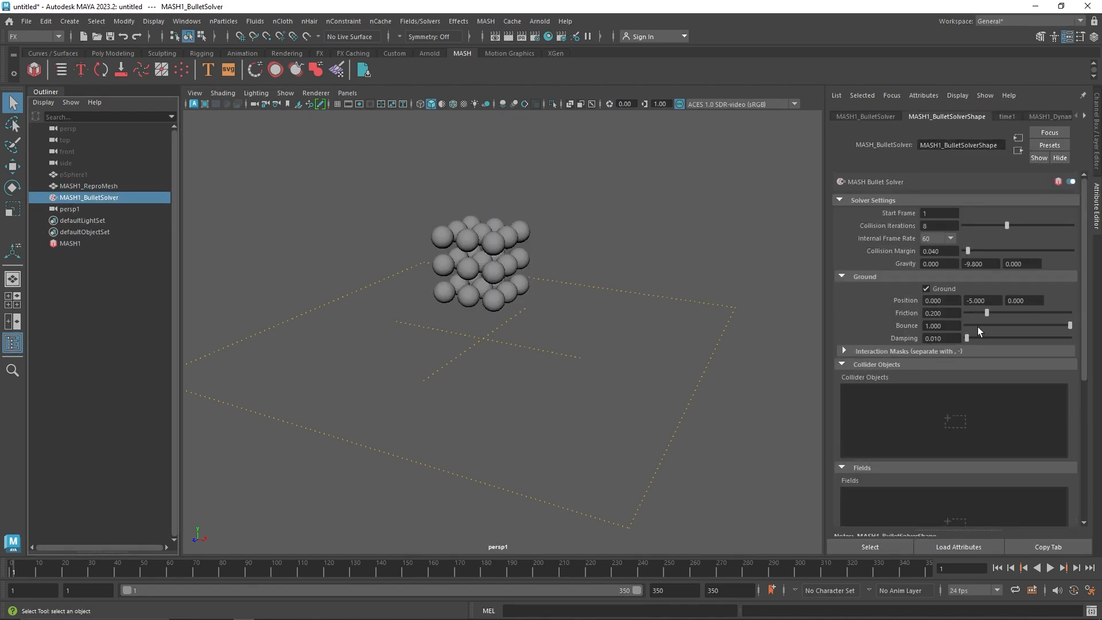
{"action": "left_click_drag", "start_coordinate": [969, 338], "coordinate": [981, 338]}
{"action": "left_click", "coordinate": [1050, 567]}
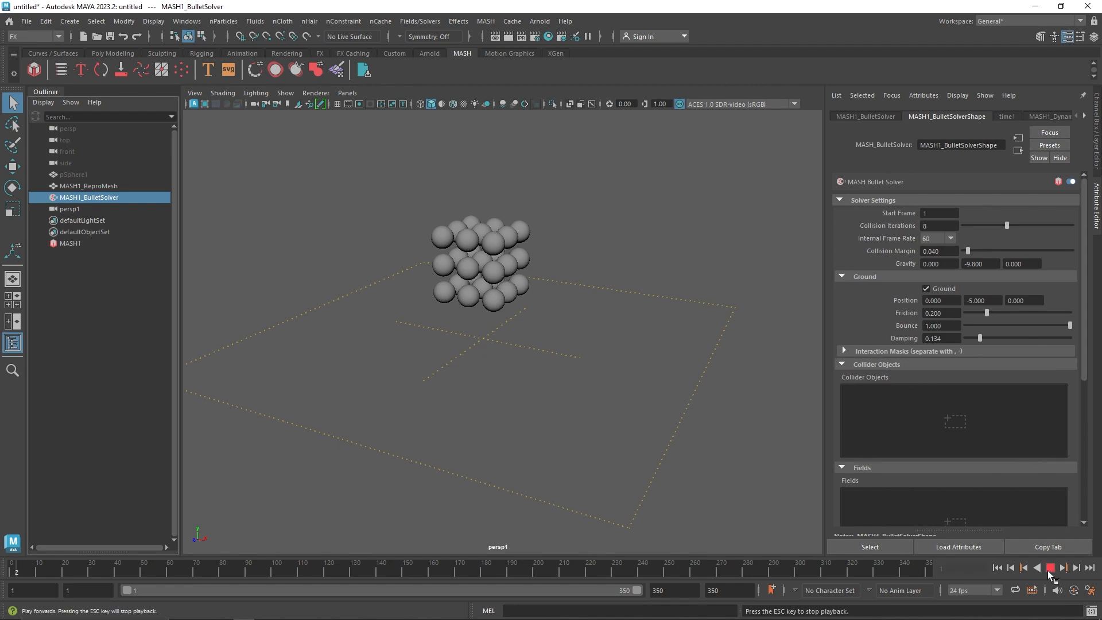
{"action": "left_click", "coordinate": [1050, 568]}
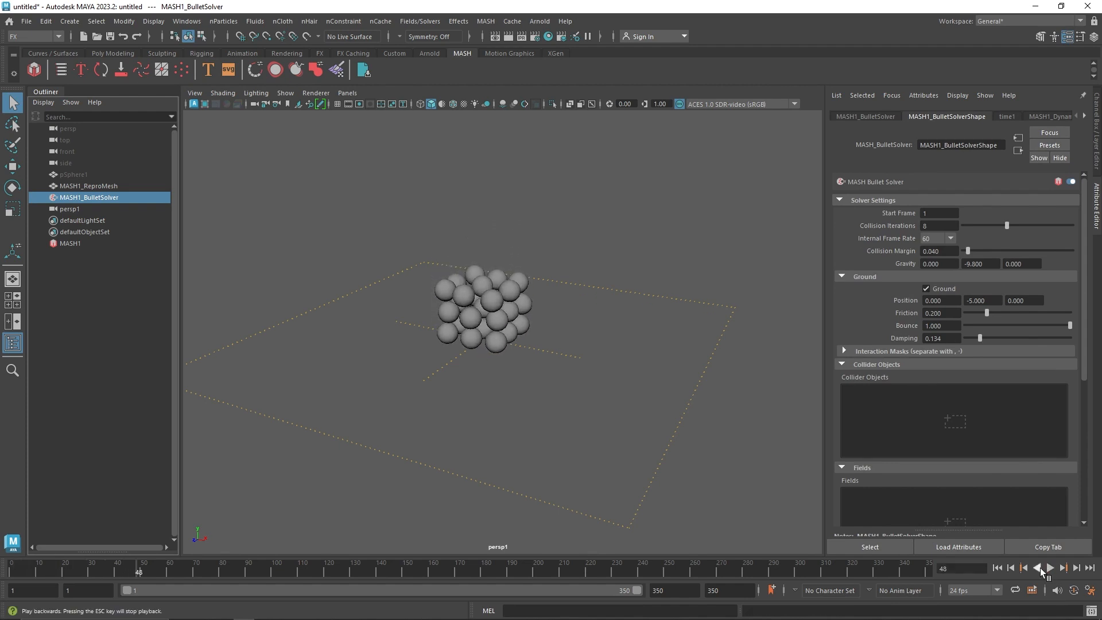
{"action": "left_click", "coordinate": [997, 567]}
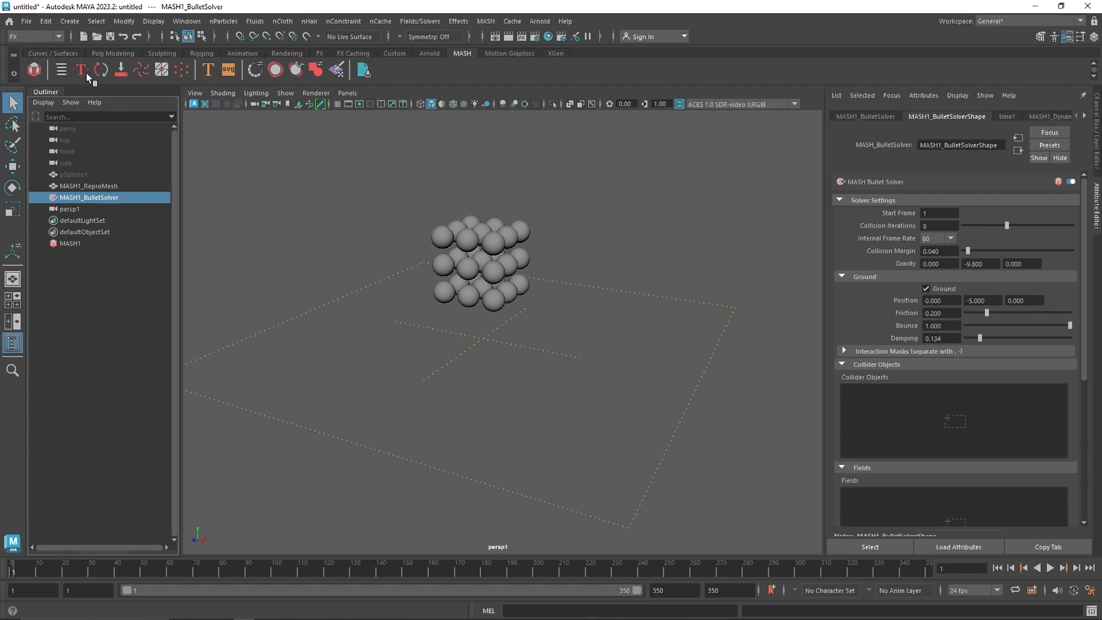
Start a new scene without saving the current one
{"action": "left_click", "coordinate": [27, 21]}
{"action": "left_click", "coordinate": [38, 38]}
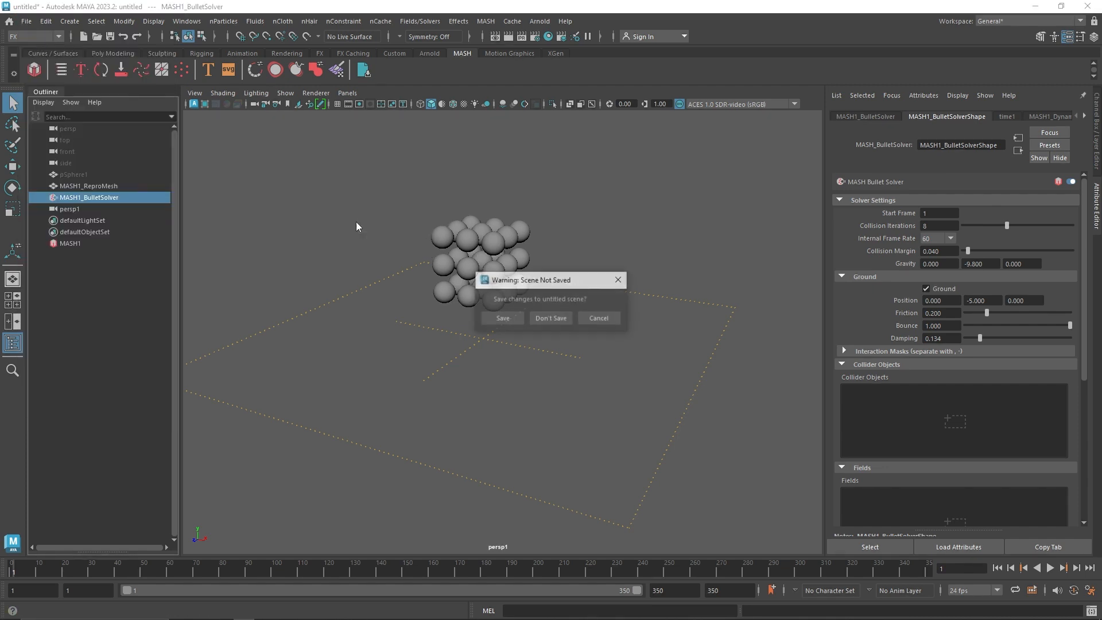
{"action": "left_click", "coordinate": [554, 314]}
Create a polygon cube and build a MASH network from it
{"action": "left_click", "coordinate": [108, 53]}
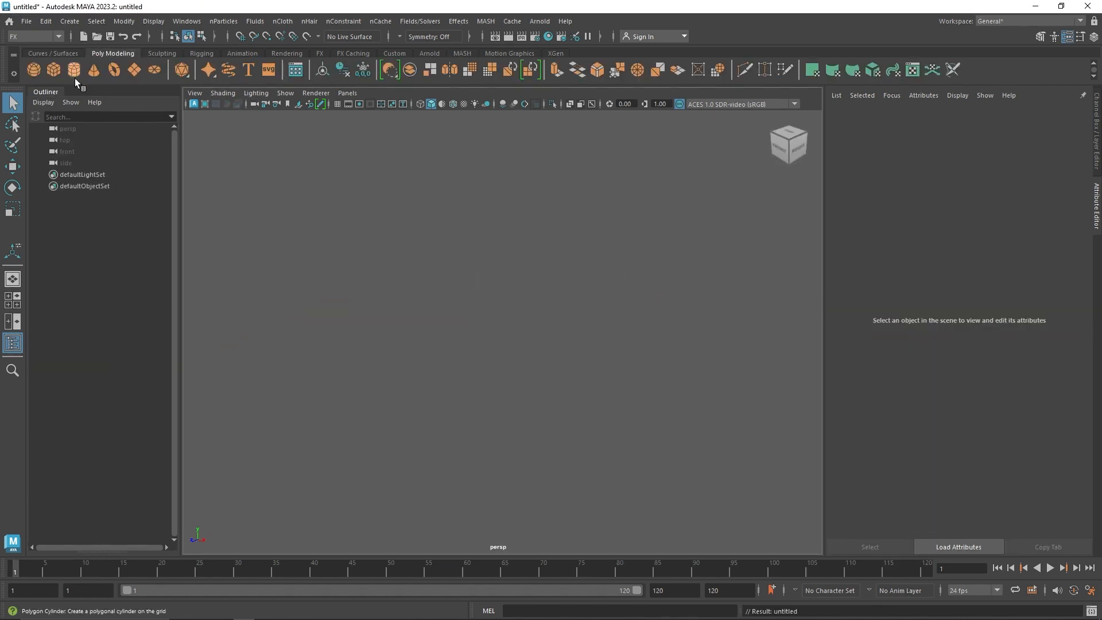
{"action": "left_click", "coordinate": [57, 70]}
{"action": "left_click", "coordinate": [462, 53]}
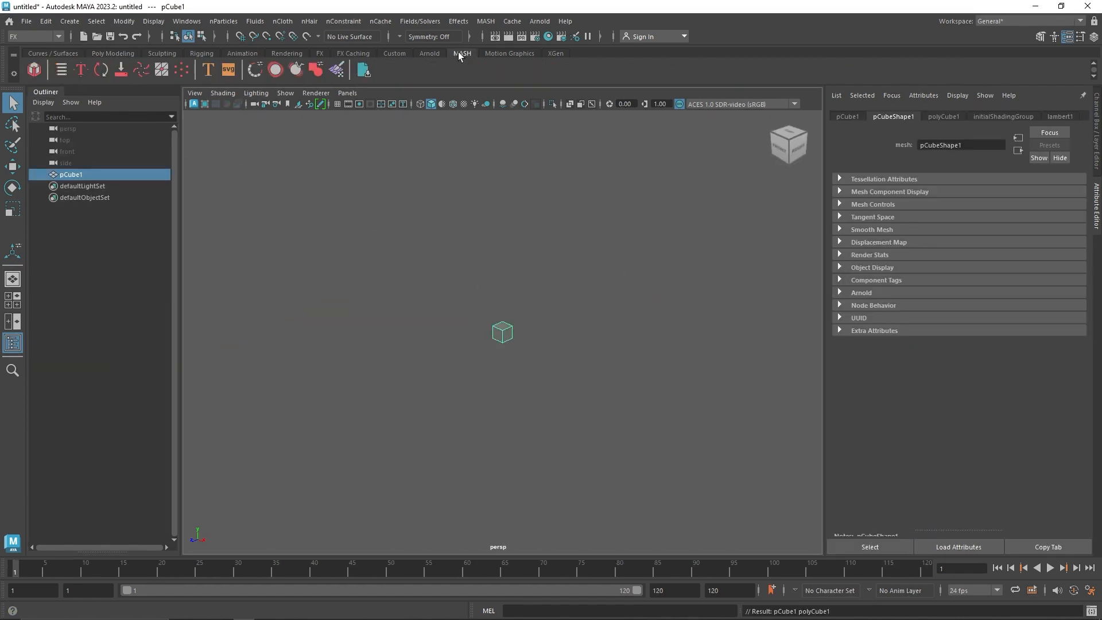
{"action": "left_click", "coordinate": [34, 69]}
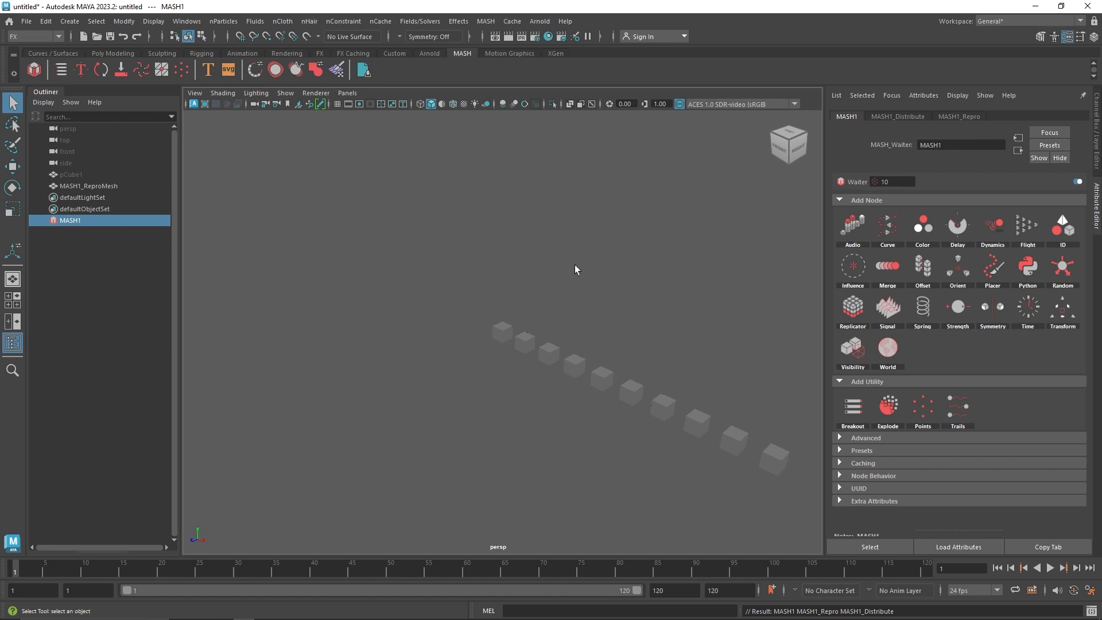
Change the cubes' distribution type to Grid and set Grid Y to 7
{"action": "left_click", "coordinate": [902, 116]}
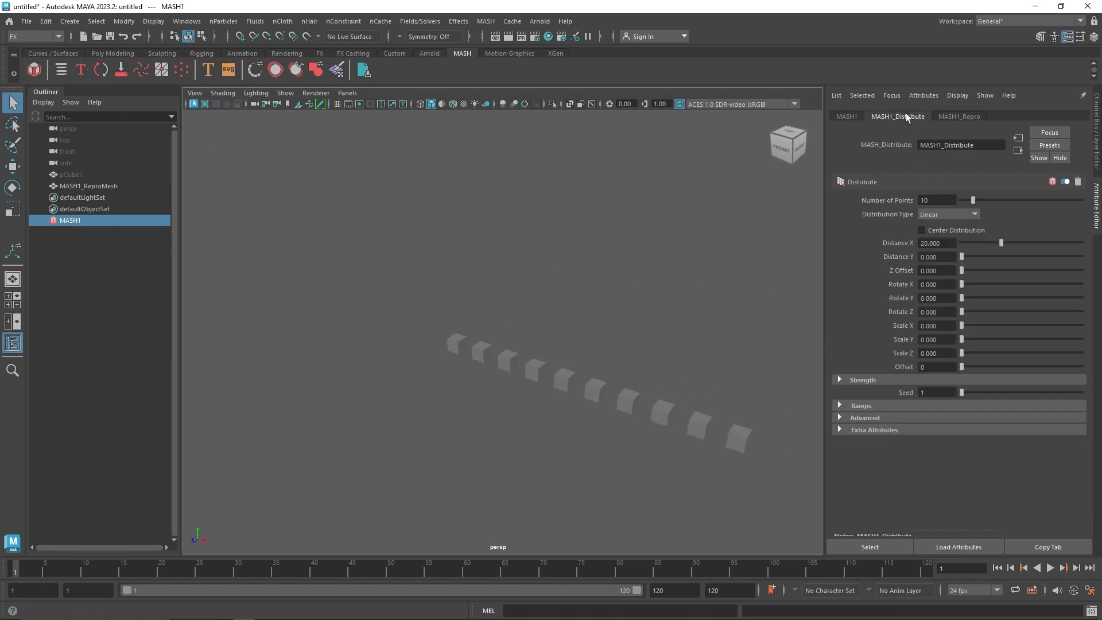
{"action": "left_click", "coordinate": [947, 216]}
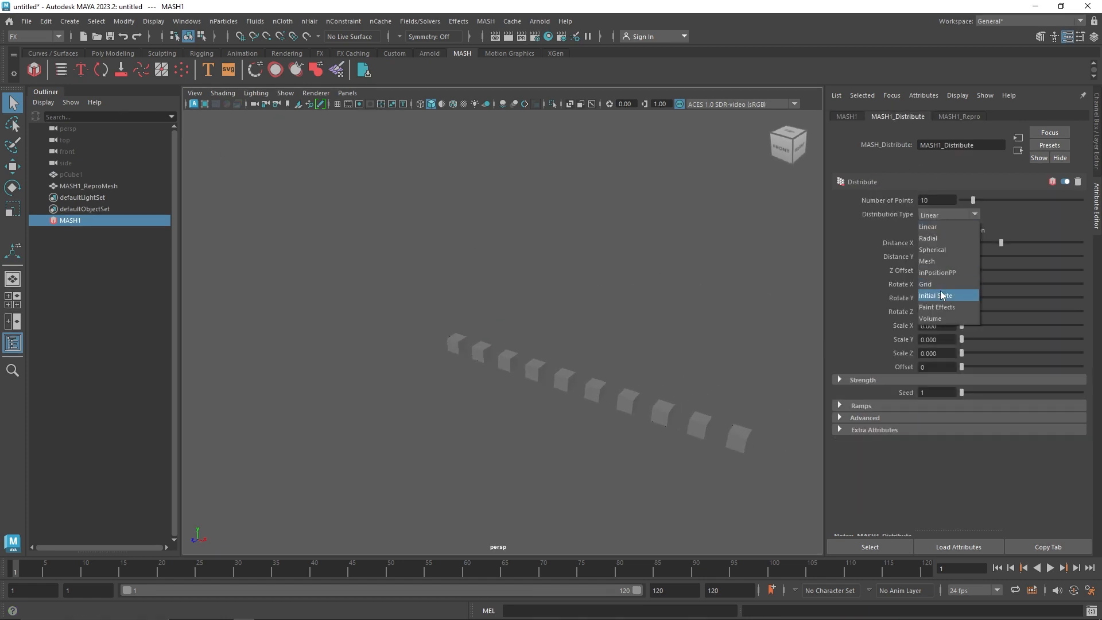
{"action": "left_click", "coordinate": [941, 283]}
{"action": "mouse_move", "coordinate": [971, 298]}
{"action": "left_mouse_down"}
{"action": "mouse_move", "coordinate": [1002, 301]}
{"action": "mouse_move", "coordinate": [992, 301]}
{"action": "left_mouse_up"}
{"action": "mouse_move", "coordinate": [428, 226]}
{"action": "right_mouse_down", "text": "alt"}
{"action": "mouse_move", "coordinate": [410, 221]}
{"action": "mouse_move", "coordinate": [482, 261]}
{"action": "right_mouse_up", "text": "alt"}
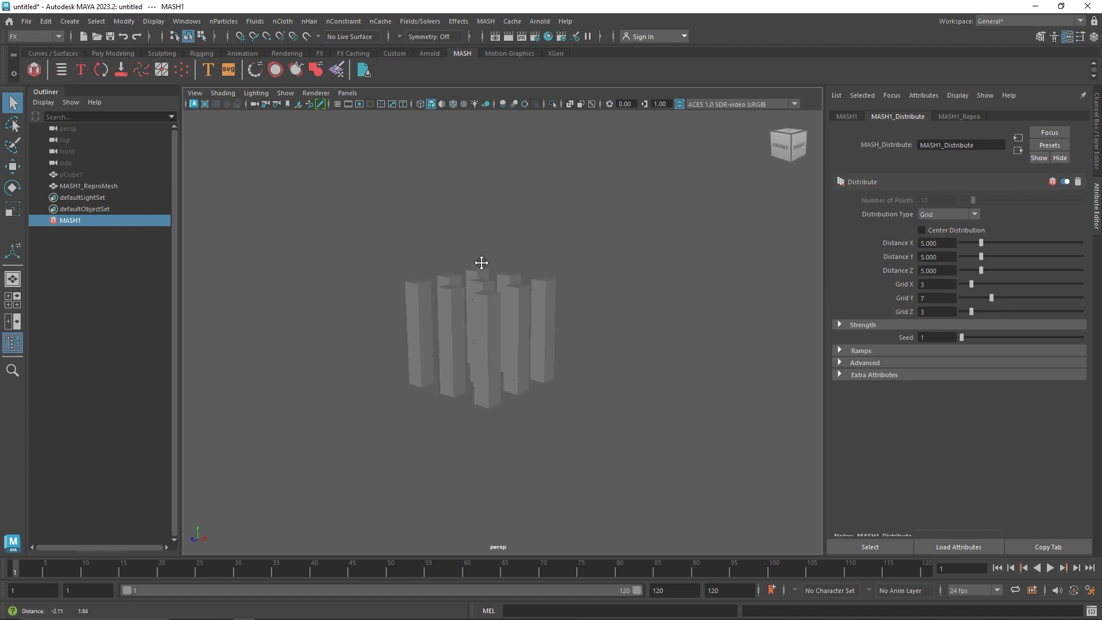
Show wireframe on the shaded cubes and set the MASH distribution's Grid Y to 8
{"action": "left_click", "coordinate": [453, 104]}
{"action": "scroll", "coordinate": [541, 272], "scroll_direction": "up", "scroll_amount": 2}
{"action": "middle_click_drag", "start_coordinate": [542, 272], "coordinate": [565, 286], "text": "alt"}
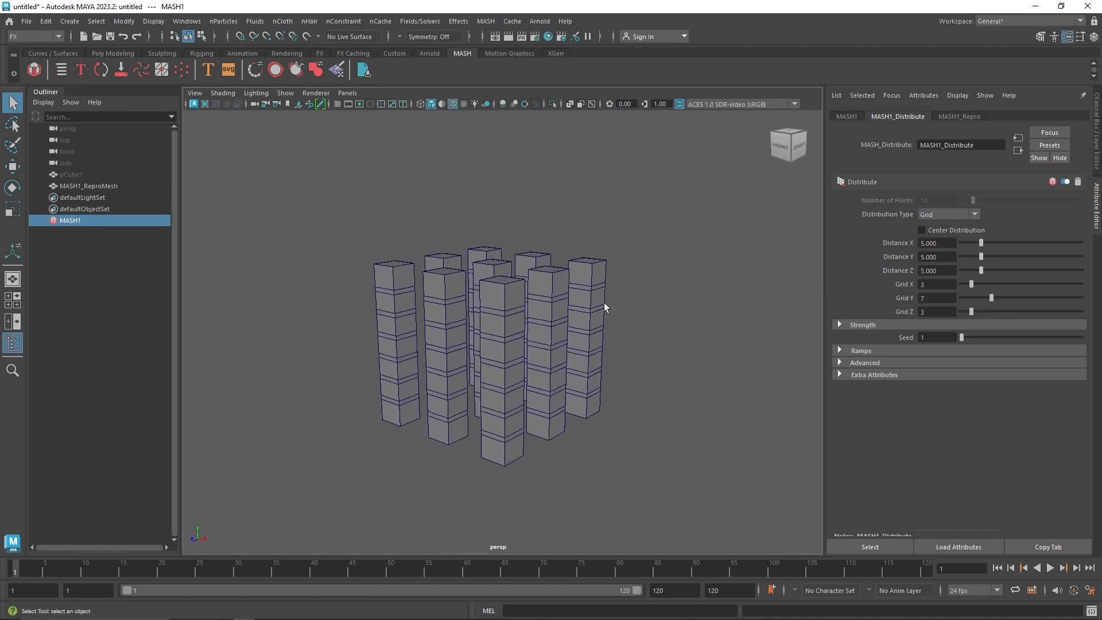
{"action": "left_click_drag", "start_coordinate": [992, 298], "coordinate": [997, 299]}
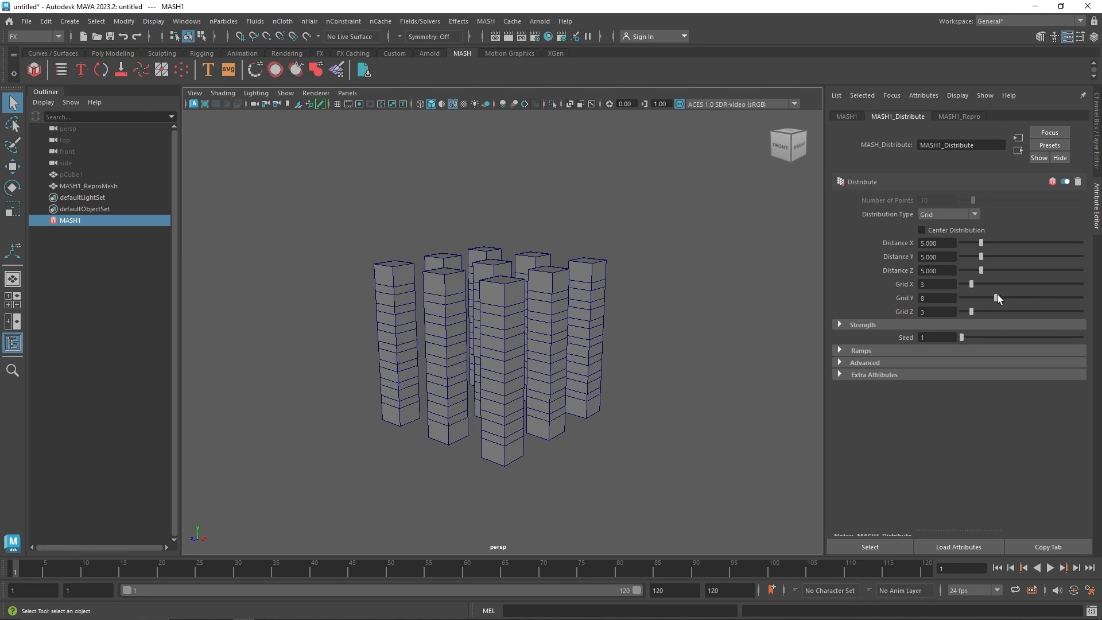
Set the grid distribution's Distance Z and Distance X to 2 and Distance Y to 7
{"action": "left_click_drag", "start_coordinate": [941, 271], "coordinate": [907, 243]}
{"action": "type", "text": "2"}
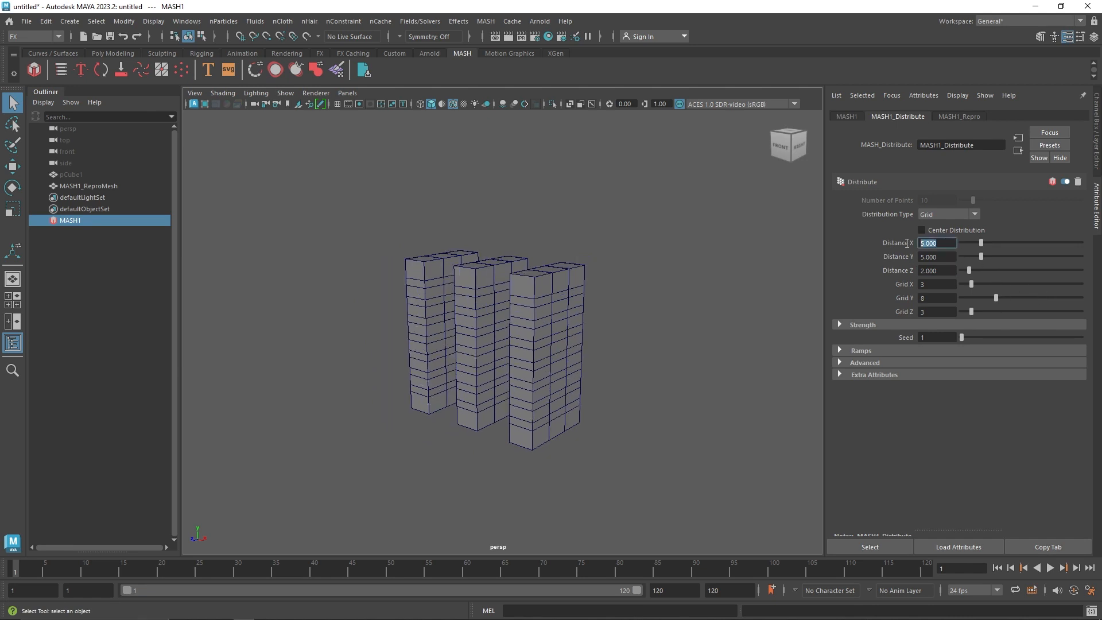
{"action": "type", "text": "2"}
{"action": "left_click", "coordinate": [935, 256]}
{"action": "left_click_drag", "start_coordinate": [981, 257], "coordinate": [891, 266]}
{"action": "type", "text": "7"}
{"action": "key", "text": "Return"}
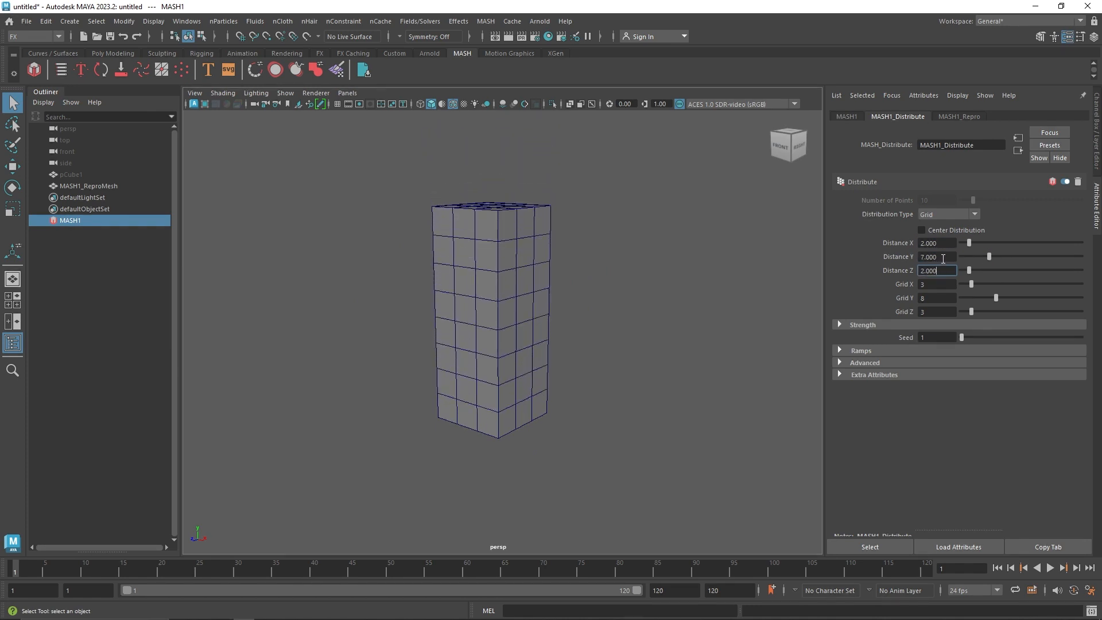
Widen the gaps between cubes by setting Distance Y to 7.1 and both Distance X and Distance Z to 2.1
{"action": "type", "text": "7.1"}
{"action": "key", "text": "Return"}
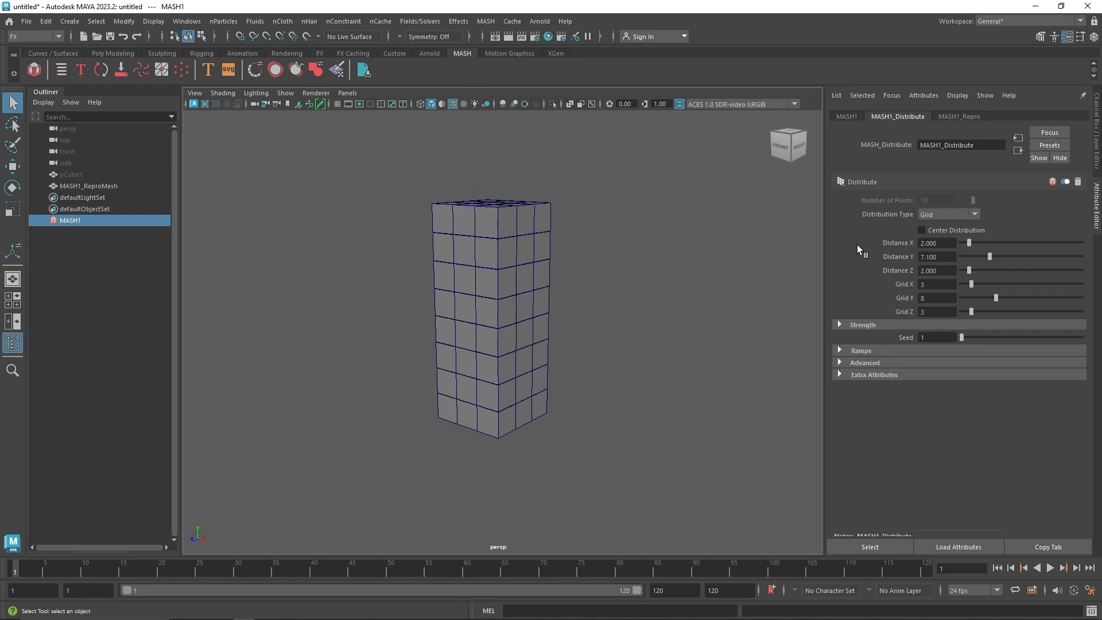
{"action": "left_click_drag", "start_coordinate": [948, 243], "coordinate": [899, 238]}
{"action": "type", "text": "2.1"}
{"action": "key", "text": "Return"}
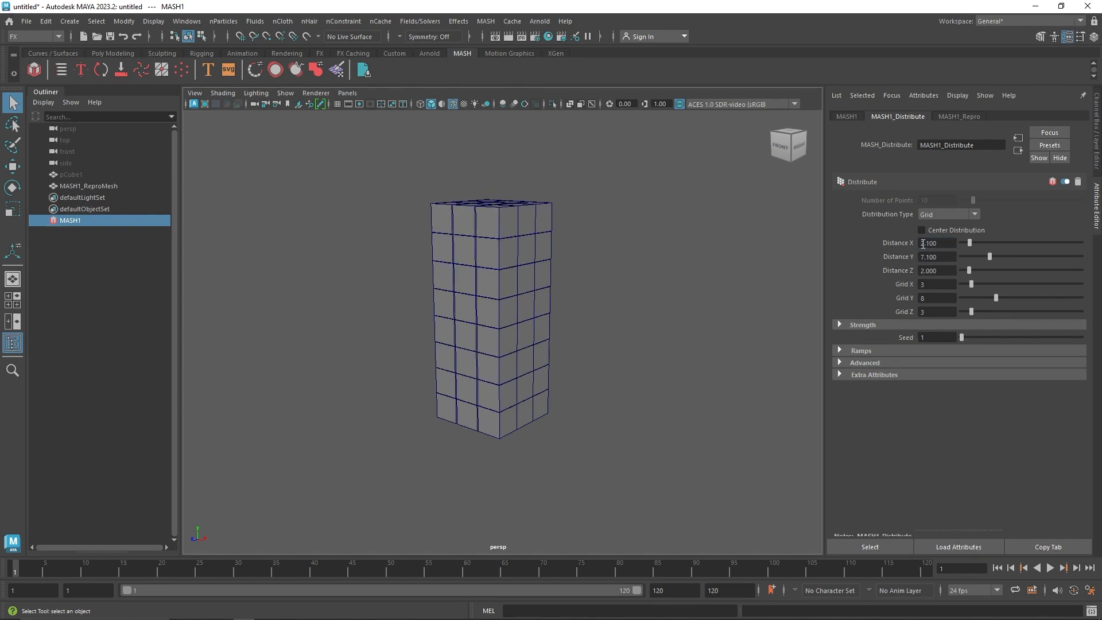
{"action": "double_click", "coordinate": [923, 243]}
{"action": "double_click", "coordinate": [936, 271]}
{"action": "type", "text": "2.1"}
{"action": "key", "text": "Return"}
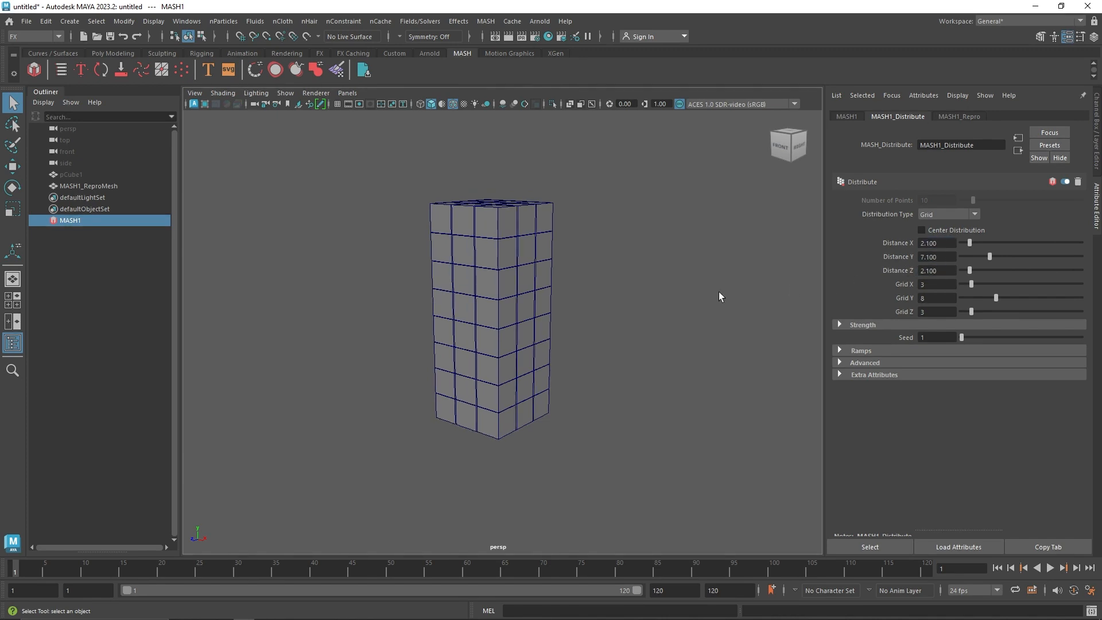
Try Grid X at 5 while keeping Distance Z at 2.1
{"action": "left_click_drag", "start_coordinate": [556, 281], "coordinate": [554, 305], "text": "alt"}
{"action": "scroll", "coordinate": [517, 270], "scroll_direction": "up", "scroll_amount": 5}
{"action": "left_click_drag", "start_coordinate": [481, 241], "coordinate": [554, 270], "text": "alt"}
{"action": "scroll", "coordinate": [488, 253], "scroll_direction": "down", "scroll_amount": 4}
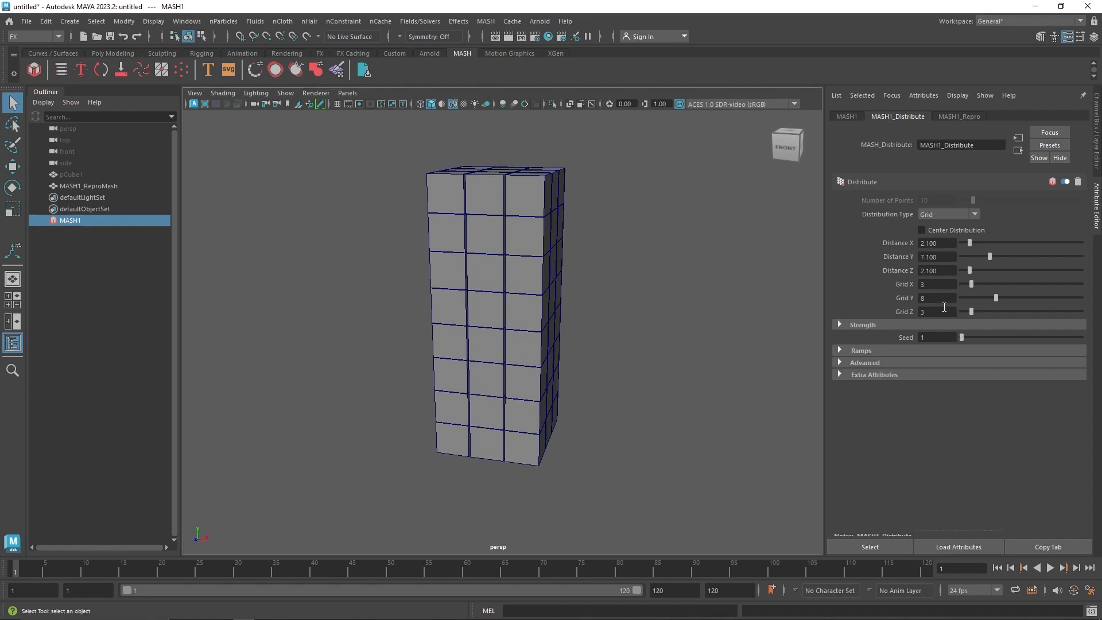
{"action": "double_click", "coordinate": [914, 312]}
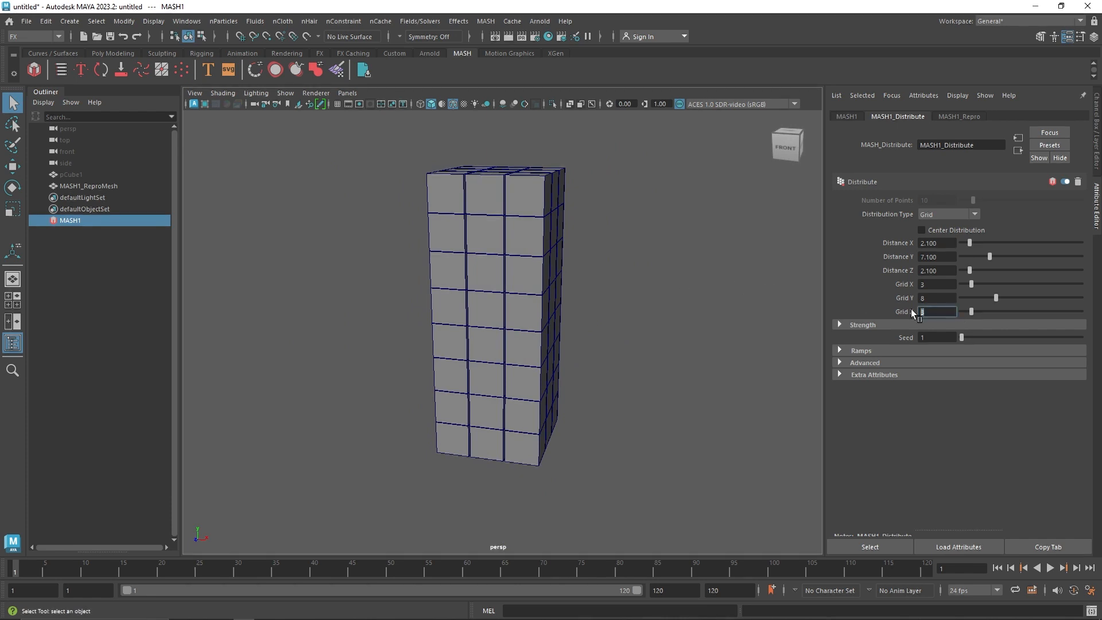
{"action": "type", "text": "4"}
{"action": "double_click", "coordinate": [952, 288]}
{"action": "left_click", "coordinate": [970, 312]}
{"action": "left_click_drag", "start_coordinate": [971, 284], "coordinate": [846, 257]}
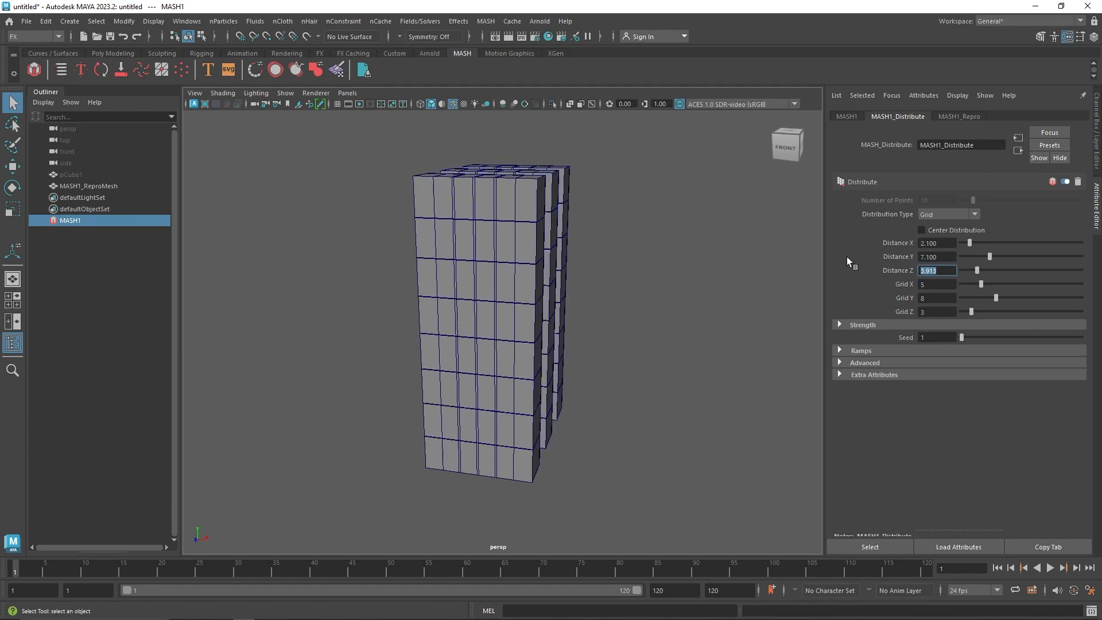
{"action": "type", "text": "2.1"}
{"action": "key", "text": "Return"}
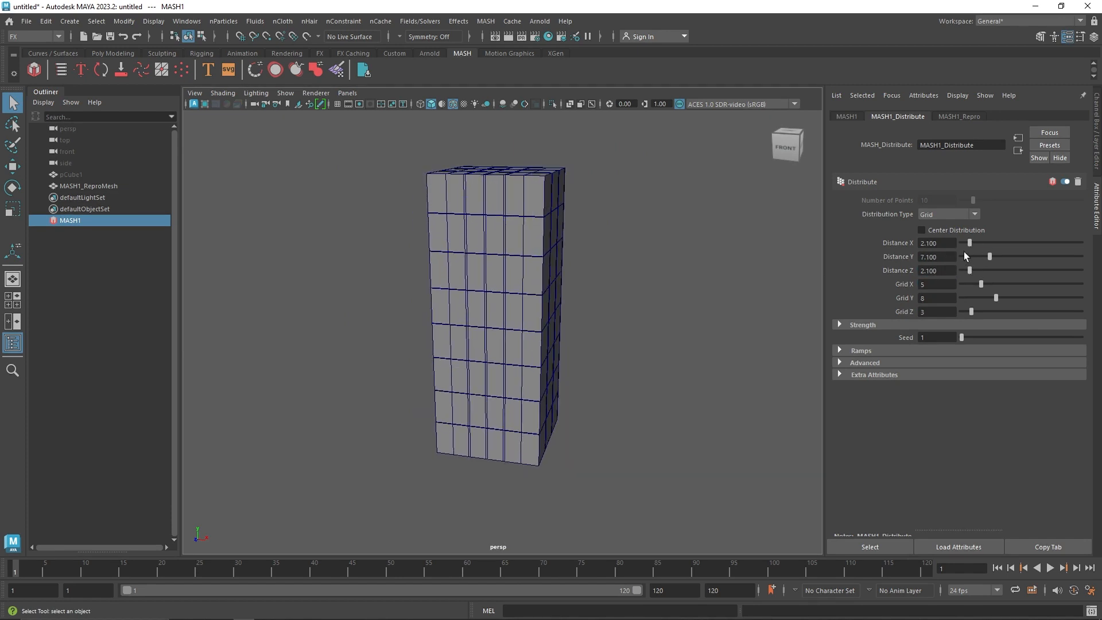
Set the cube grid's Grid X to 4 and Distance X to 3
{"action": "left_click_drag", "start_coordinate": [970, 243], "coordinate": [978, 244]}
{"action": "left_click_drag", "start_coordinate": [932, 285], "coordinate": [903, 284]}
{"action": "type", "text": "4"}
{"action": "left_click", "coordinate": [930, 297]}
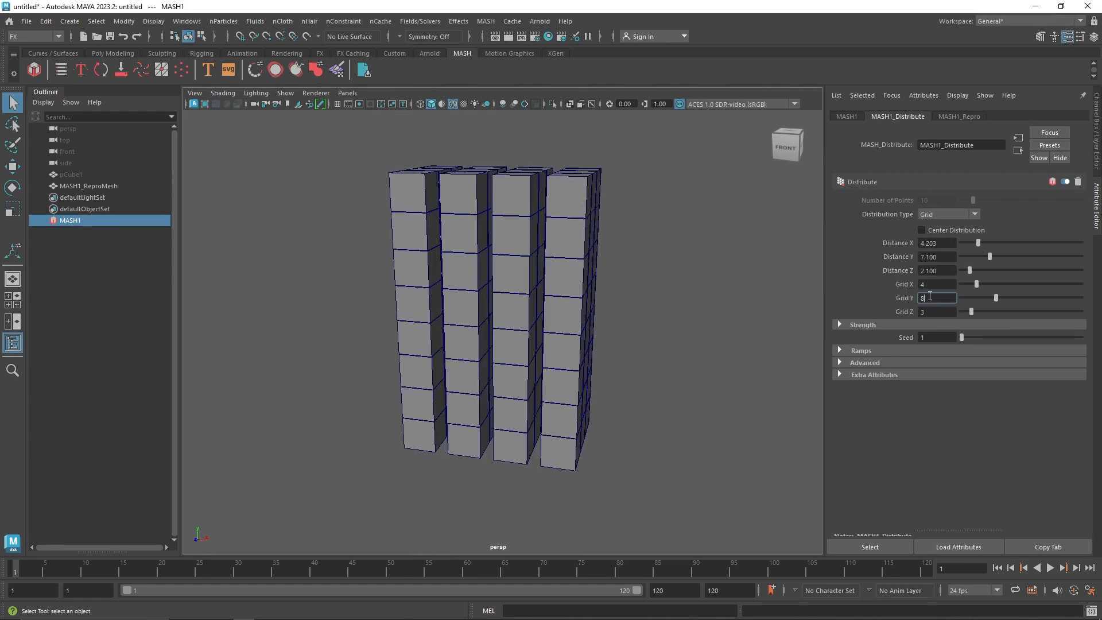
{"action": "left_click_drag", "start_coordinate": [975, 244], "coordinate": [826, 237]}
{"action": "type", "text": "3"}
{"action": "left_click", "coordinate": [937, 256]}
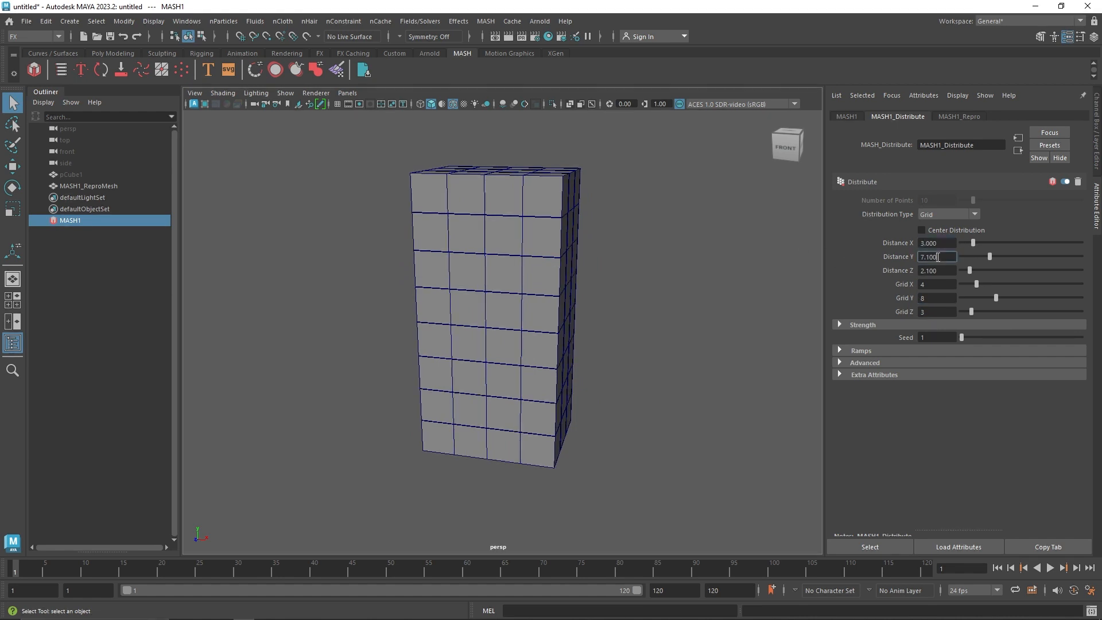
Set Distance X to 3.1 to leave thin gaps between the cube columns, and inspect the stack from several sides
{"action": "left_click_drag", "start_coordinate": [533, 172], "coordinate": [548, 227], "text": "alt"}
{"action": "scroll", "coordinate": [548, 229], "scroll_direction": "up", "scroll_amount": 3}
{"action": "left_click_drag", "start_coordinate": [948, 243], "coordinate": [850, 230]}
{"action": "type", "text": "3.1"}
{"action": "key", "text": "Return"}
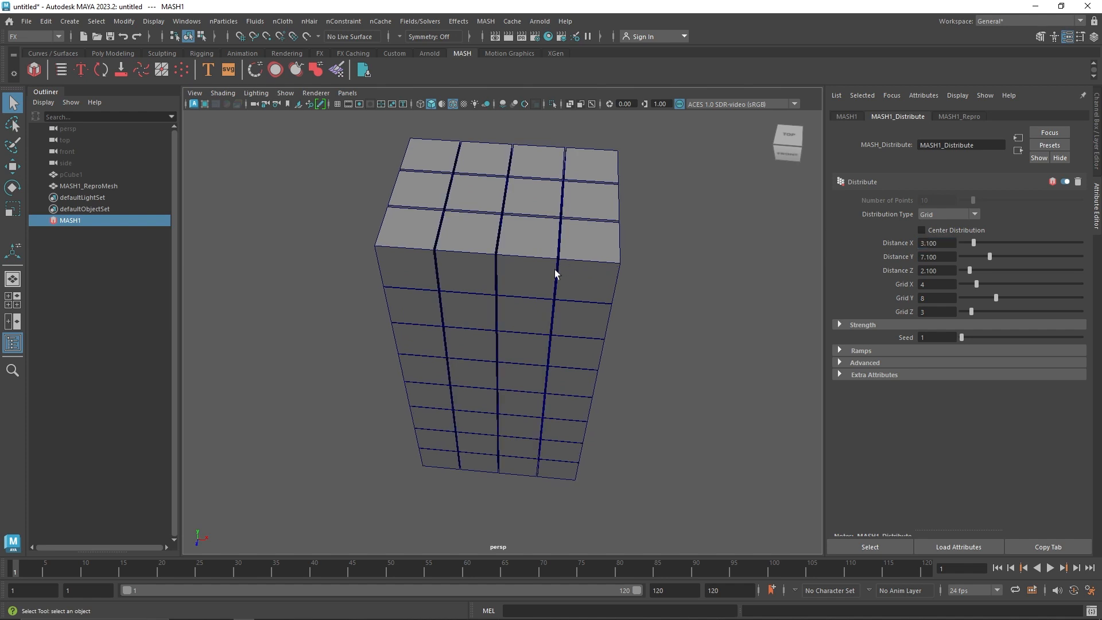
{"action": "left_click_drag", "start_coordinate": [556, 274], "coordinate": [491, 313], "text": "alt"}
{"action": "scroll", "coordinate": [423, 251], "scroll_direction": "down", "scroll_amount": 5}
{"action": "right_click_drag", "start_coordinate": [494, 313], "coordinate": [554, 302], "text": "alt"}
{"action": "left_click_drag", "start_coordinate": [558, 302], "coordinate": [516, 306], "text": "alt"}
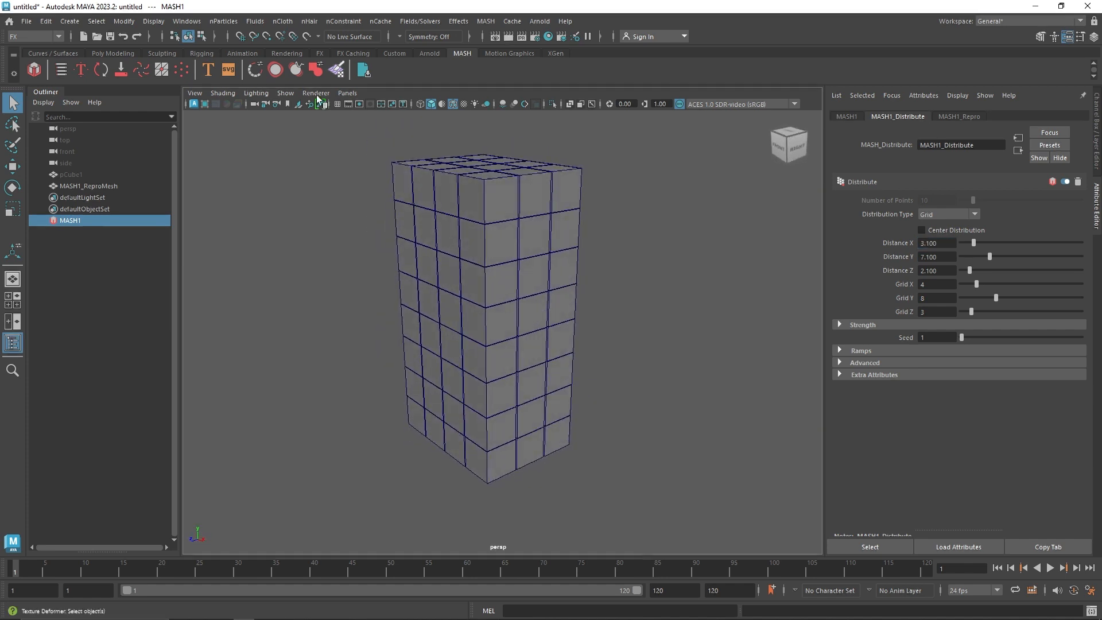
Add a Dynamics node to the MASH network of cubes
{"action": "left_click", "coordinate": [847, 116]}
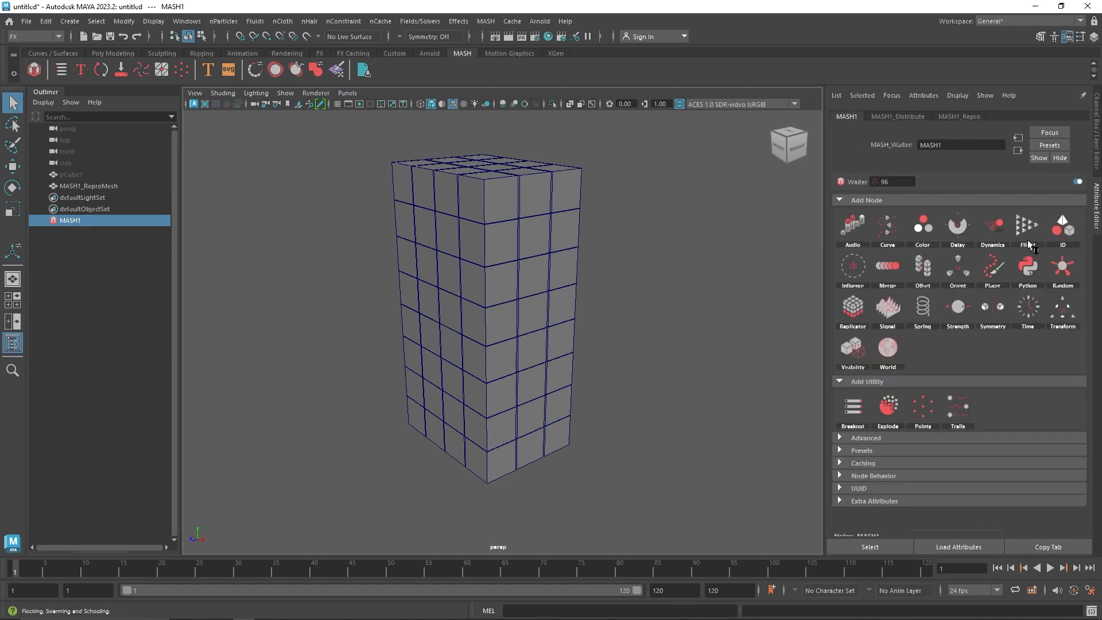
{"action": "left_click", "coordinate": [993, 226]}
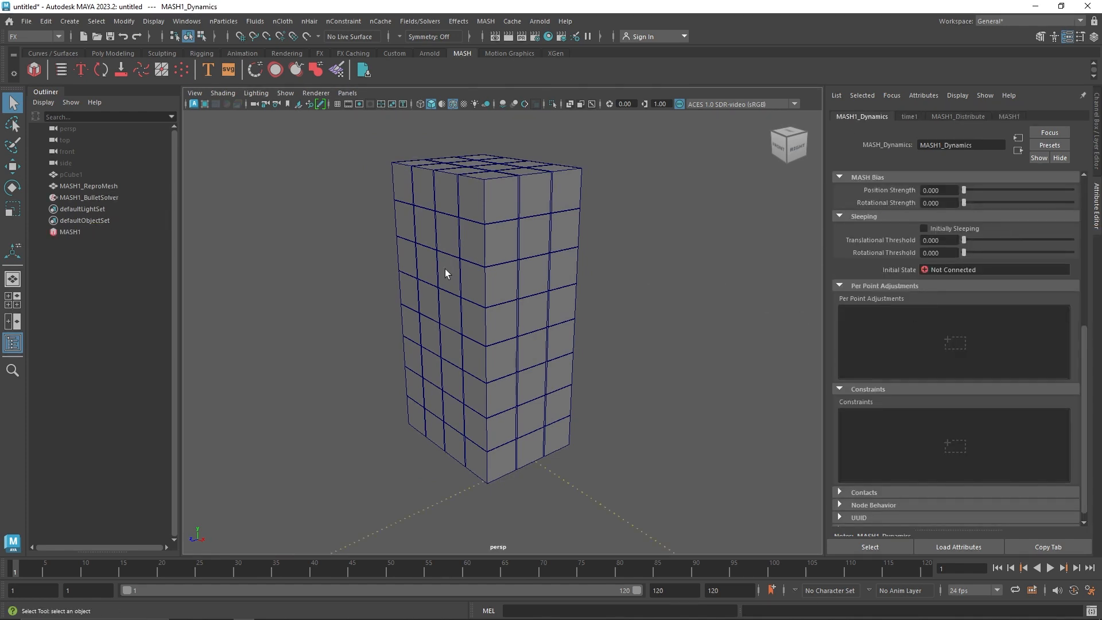
{"action": "left_click_drag", "start_coordinate": [445, 271], "coordinate": [438, 283], "text": "alt"}
{"action": "right_click_drag", "start_coordinate": [438, 283], "coordinate": [549, 433], "text": "alt"}
{"action": "left_click_drag", "start_coordinate": [549, 432], "coordinate": [519, 362], "text": "alt"}
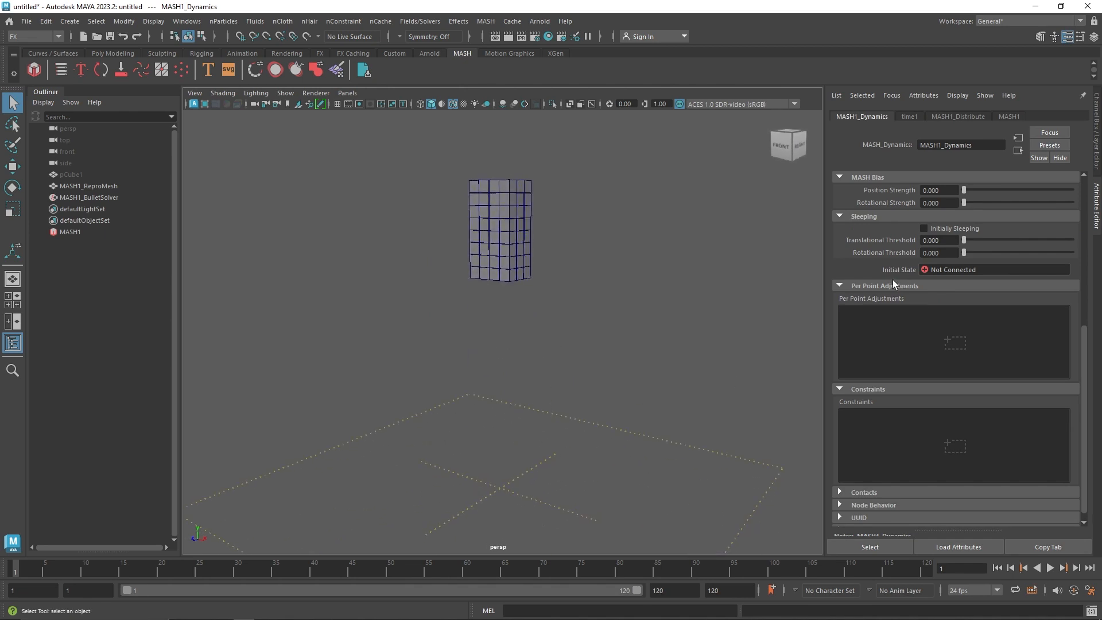
Set the Bullet Solver's ground Position Y to -1 and play the simulation to test it
{"action": "left_click", "coordinate": [131, 199]}
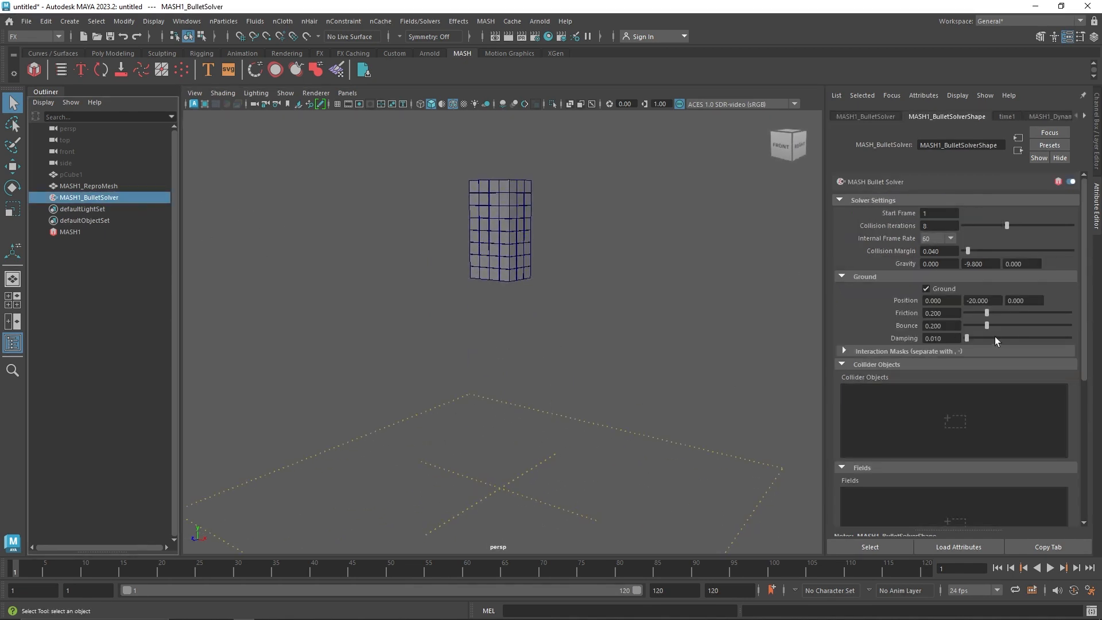
{"action": "mouse_move", "coordinate": [989, 301]}
{"action": "left_mouse_down"}
{"action": "mouse_move", "coordinate": [957, 298]}
{"action": "mouse_move", "coordinate": [991, 309]}
{"action": "mouse_move", "coordinate": [989, 300]}
{"action": "left_mouse_up"}
{"action": "type", "text": "7"}
{"action": "key", "text": "Return"}
{"action": "left_click_drag", "start_coordinate": [647, 288], "coordinate": [617, 284], "text": "alt"}
{"action": "scroll", "coordinate": [620, 289], "scroll_direction": "up", "scroll_amount": 2}
{"action": "left_click", "coordinate": [1050, 569]}
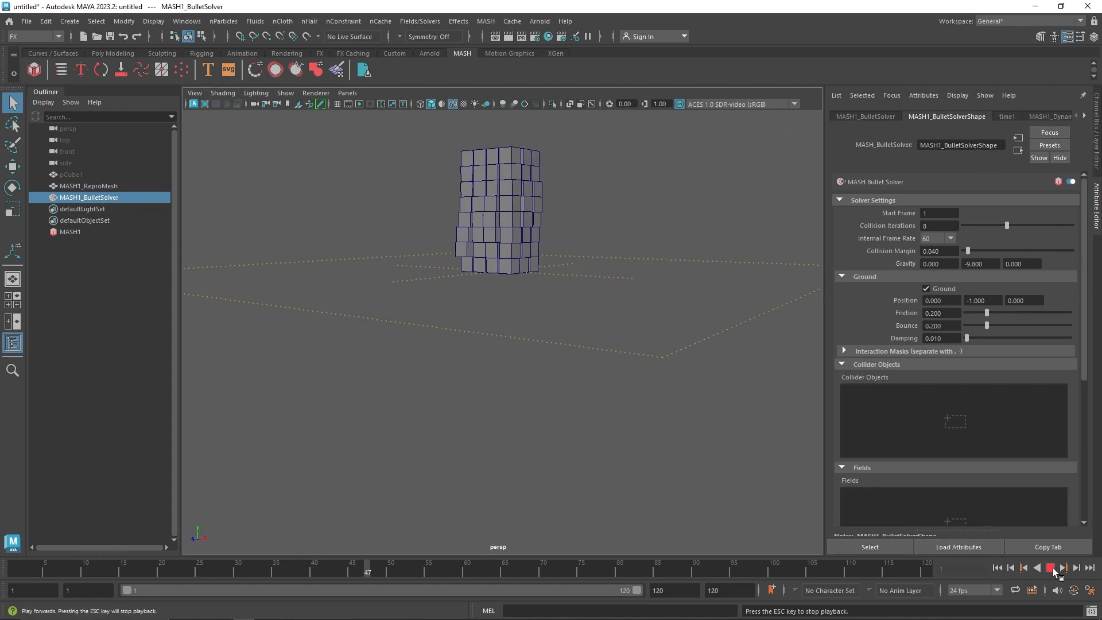
{"action": "left_click", "coordinate": [1051, 568]}
Turn off the Bullet Solver's built-in Ground, play the simulation and rewind to the first frame
{"action": "left_click_drag", "start_coordinate": [656, 397], "coordinate": [529, 287], "text": "alt"}
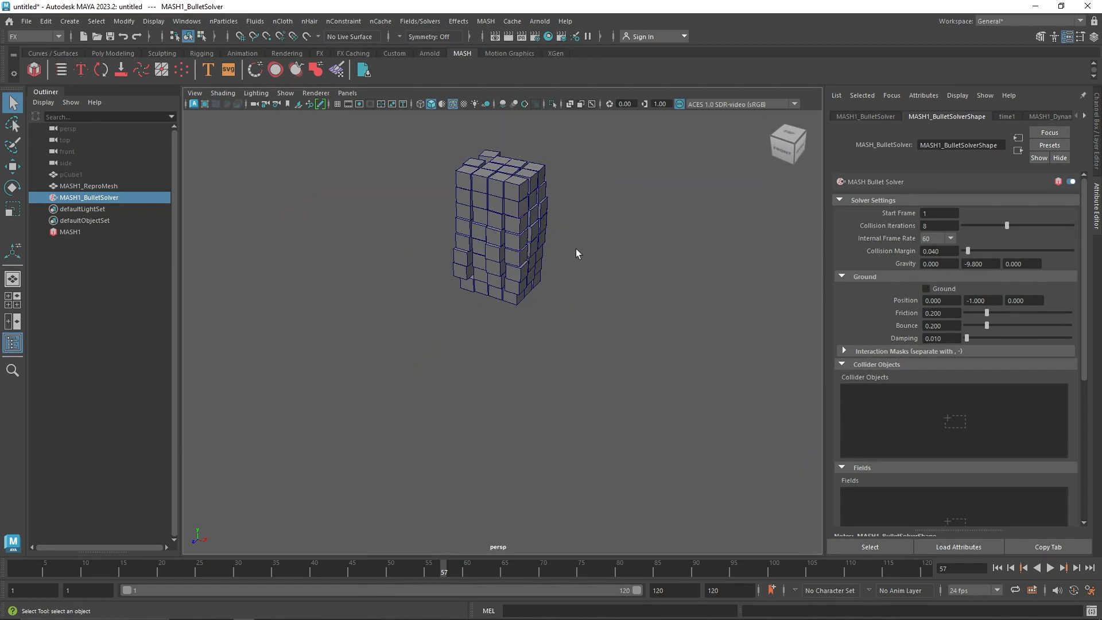
{"action": "left_click", "coordinate": [1050, 568]}
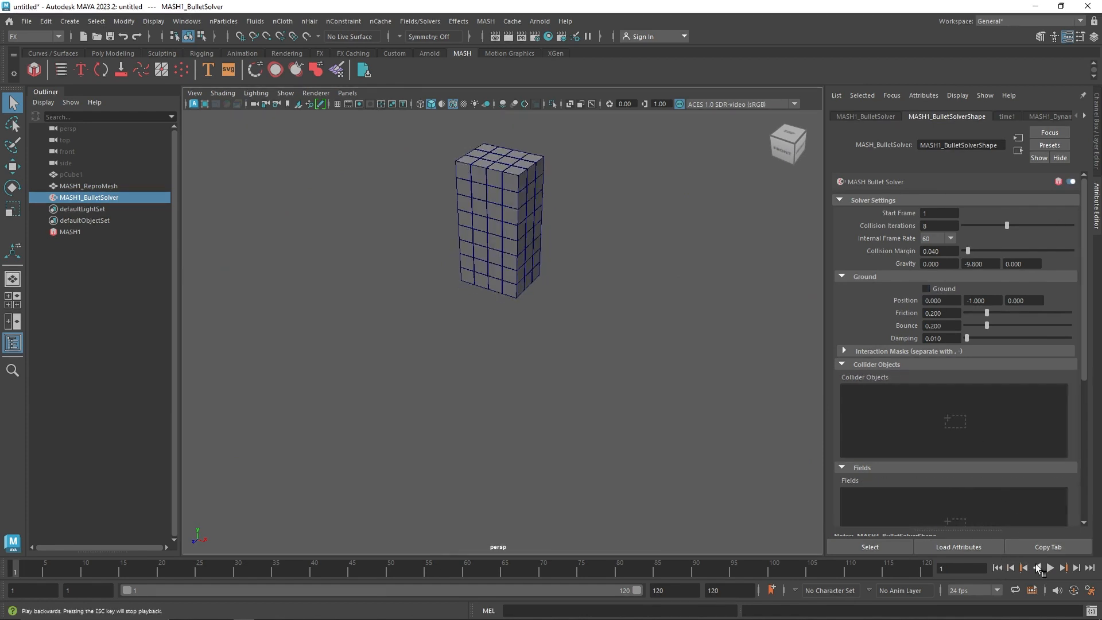
{"action": "left_click", "coordinate": [1051, 568]}
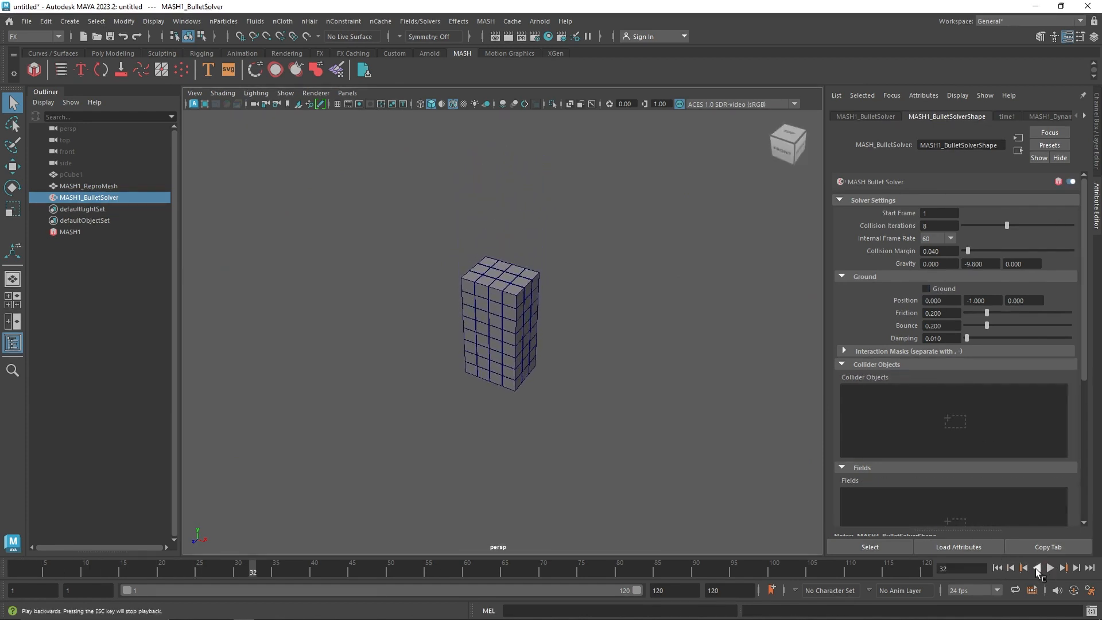
{"action": "left_click", "coordinate": [998, 569]}
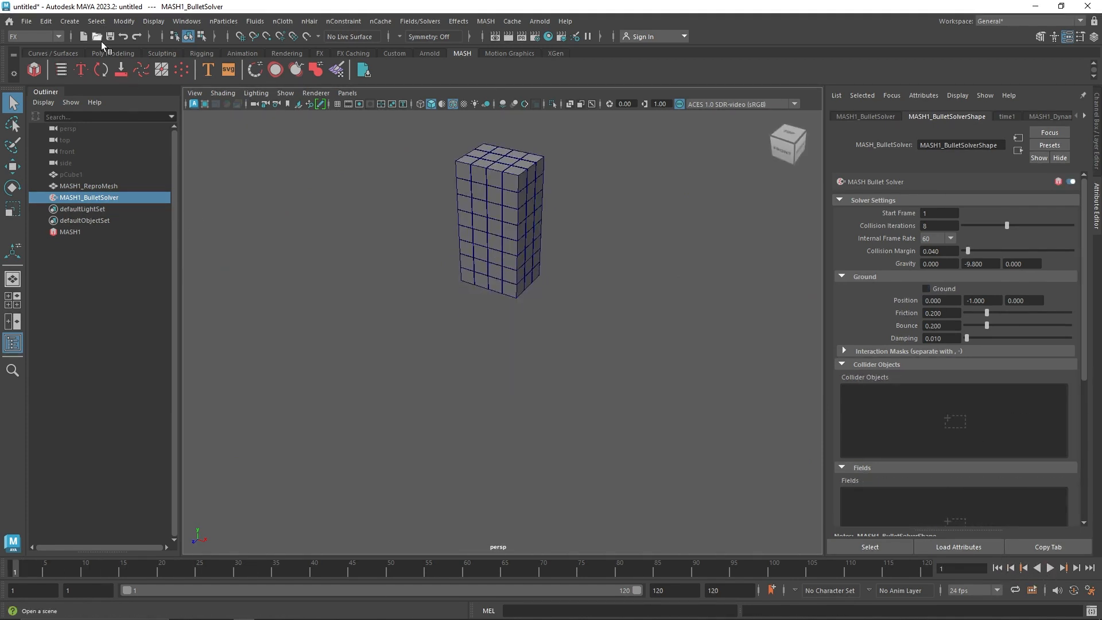
Create a polygon plane and scale it up uniformly to about 35.7 as a floor under the cubes
{"action": "left_click", "coordinate": [113, 53]}
{"action": "left_click", "coordinate": [134, 70]}
{"action": "key", "text": "r"}
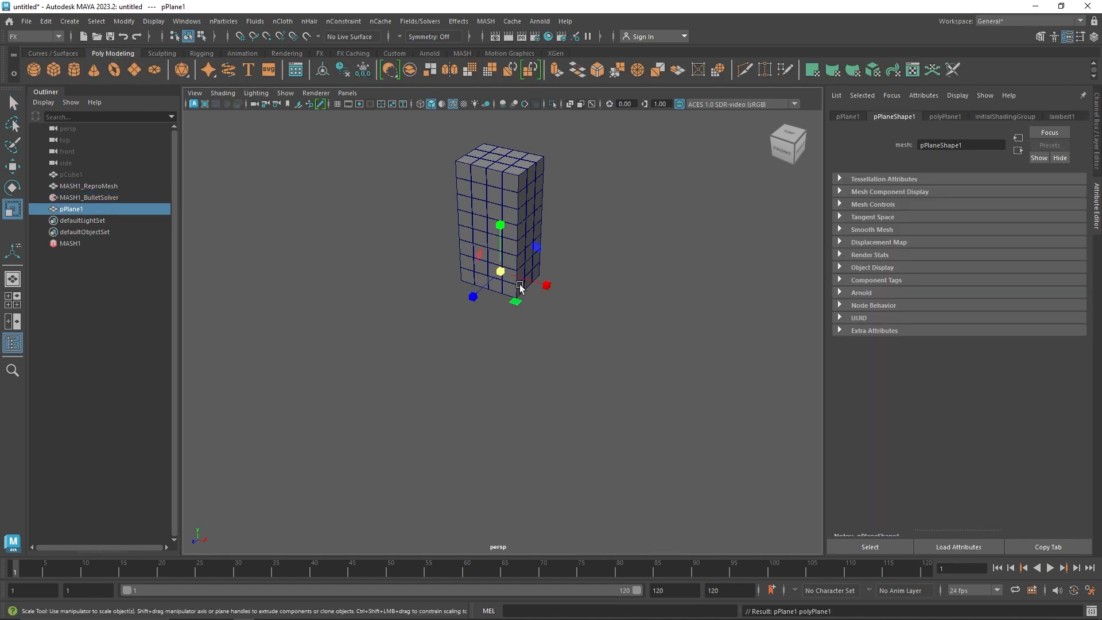
{"action": "left_click_drag", "start_coordinate": [501, 271], "coordinate": [797, 280]}
Reduce the plane's Subdivisions Width and Subdivisions Height to 1
{"action": "left_click", "coordinate": [1097, 141]}
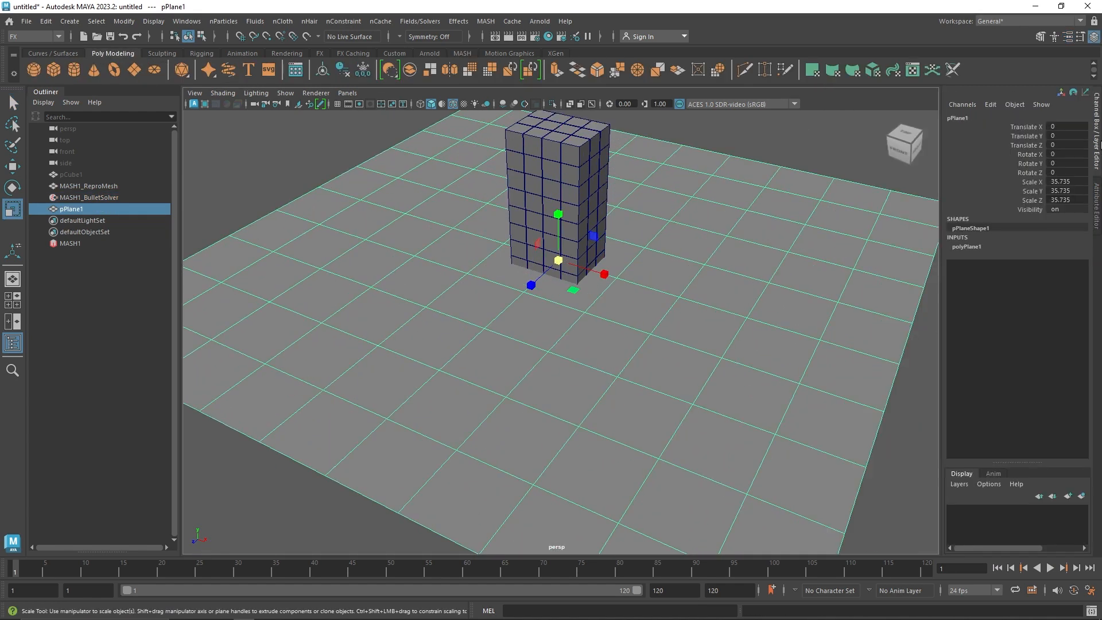
{"action": "left_click", "coordinate": [970, 246]}
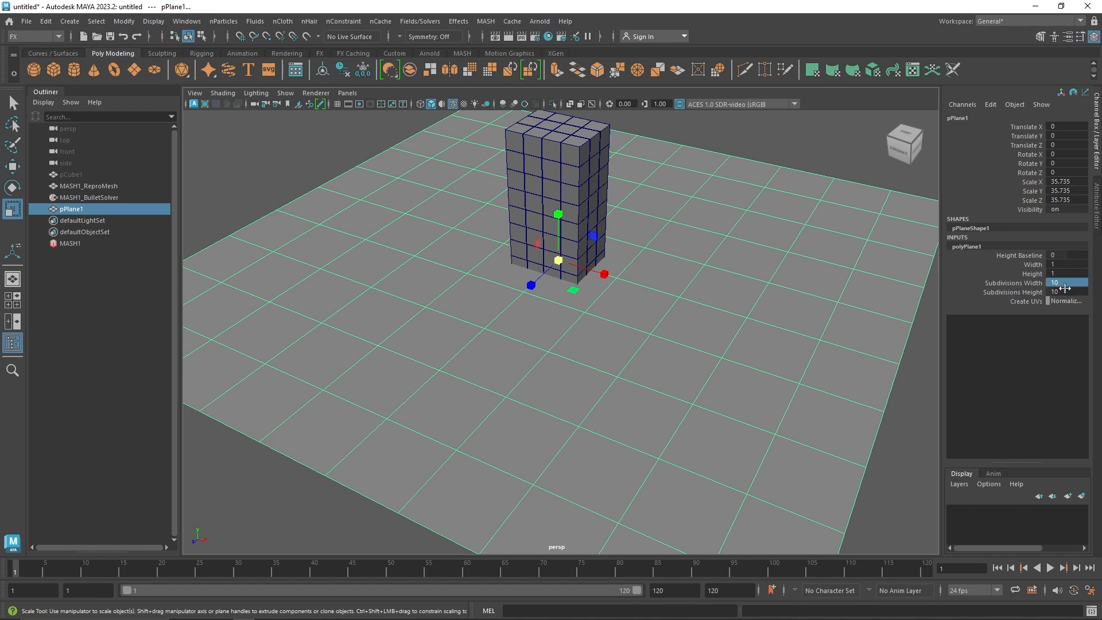
{"action": "left_click", "coordinate": [815, 165]}
In the front wireframe view, move the plane down to about -0.518 in Y, just below the lowest cubes
{"action": "left_click_drag", "start_coordinate": [705, 195], "coordinate": [653, 201], "text": "alt"}
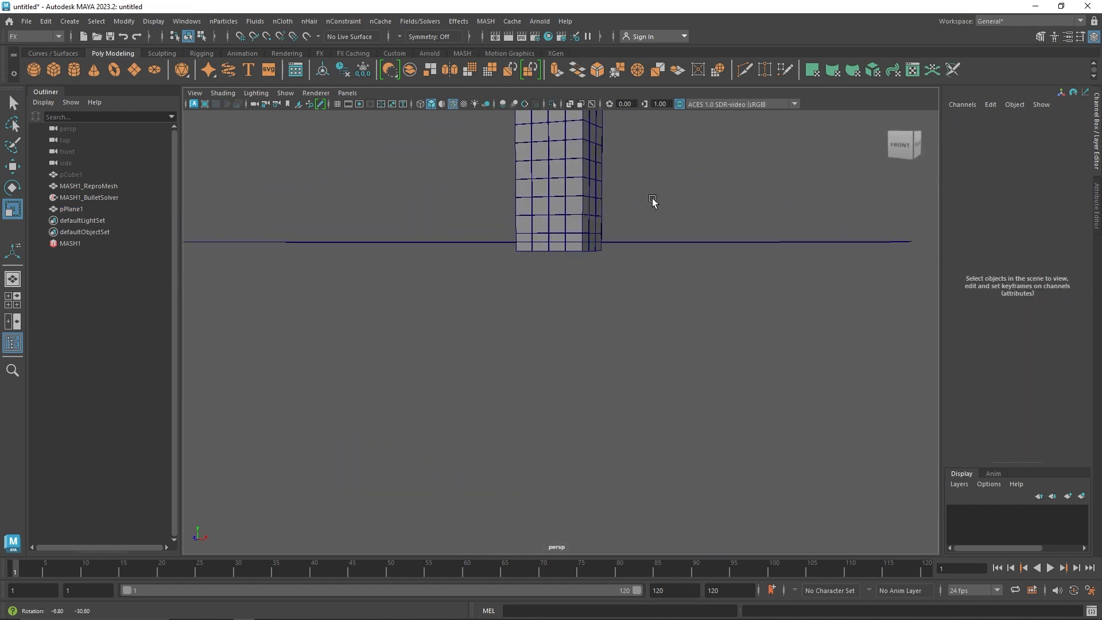
{"action": "left_click_drag", "start_coordinate": [679, 244], "coordinate": [656, 251], "text": "alt"}
{"action": "left_click", "coordinate": [657, 251]}
{"action": "key", "text": "r"}
{"action": "key", "text": "space"}
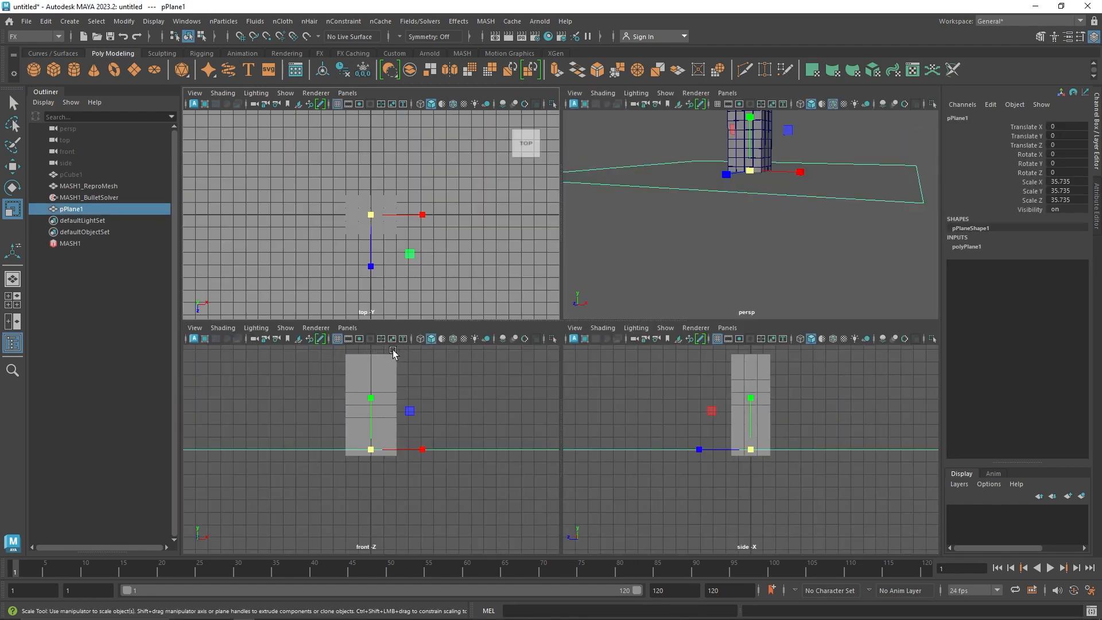
{"action": "key", "text": "space"}
{"action": "scroll", "coordinate": [475, 382], "scroll_direction": "up", "scroll_amount": 2}
{"action": "key", "text": "4"}
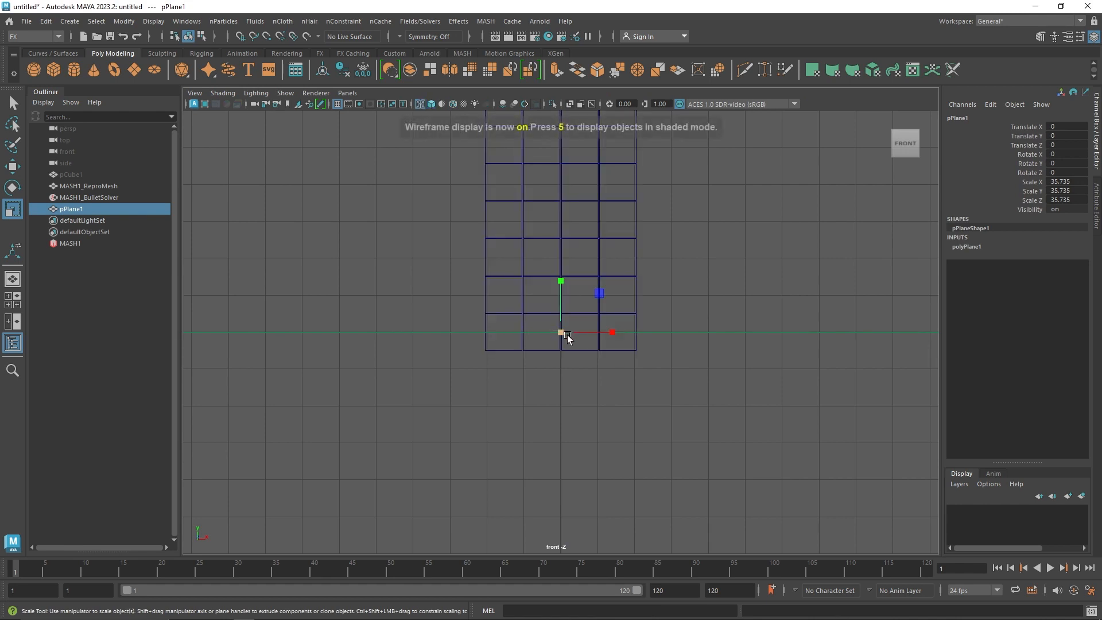
{"action": "scroll", "coordinate": [561, 335], "scroll_direction": "up", "scroll_amount": 3}
{"action": "key", "text": "w"}
{"action": "left_click_drag", "start_coordinate": [563, 313], "coordinate": [562, 344]}
{"action": "scroll", "coordinate": [557, 392], "scroll_direction": "up", "scroll_amount": 3}
{"action": "scroll", "coordinate": [557, 392], "scroll_direction": "up", "scroll_amount": 5}
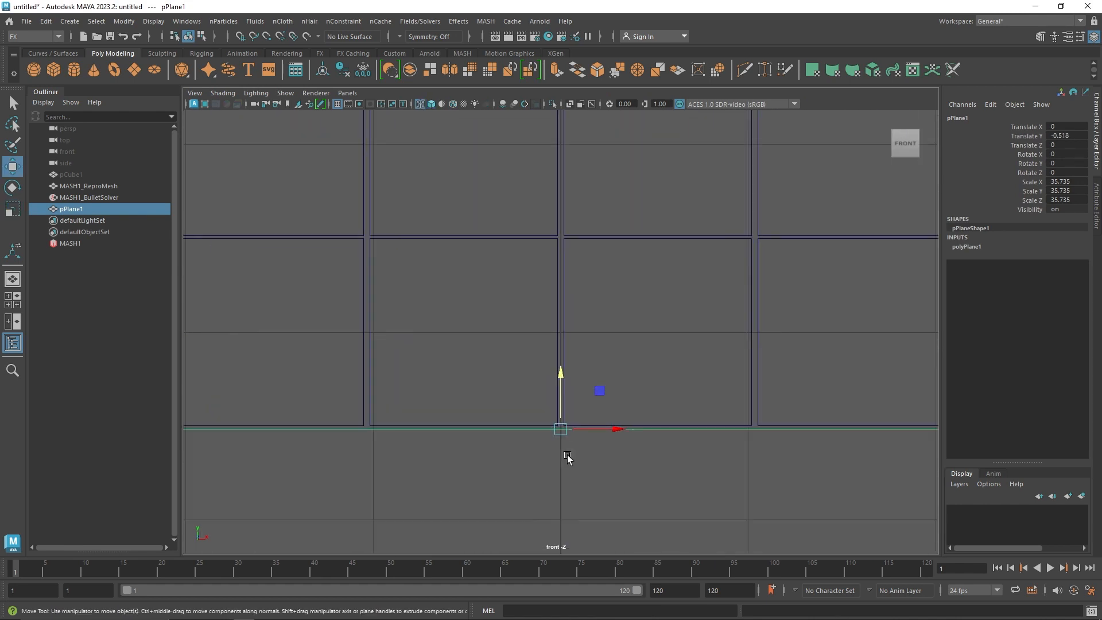
Raise the plane to about -0.503 in Y to meet the cubes' undersides, return to perspective, and rename it Ground
{"action": "middle_click_drag", "start_coordinate": [623, 467], "coordinate": [600, 367], "text": "alt"}
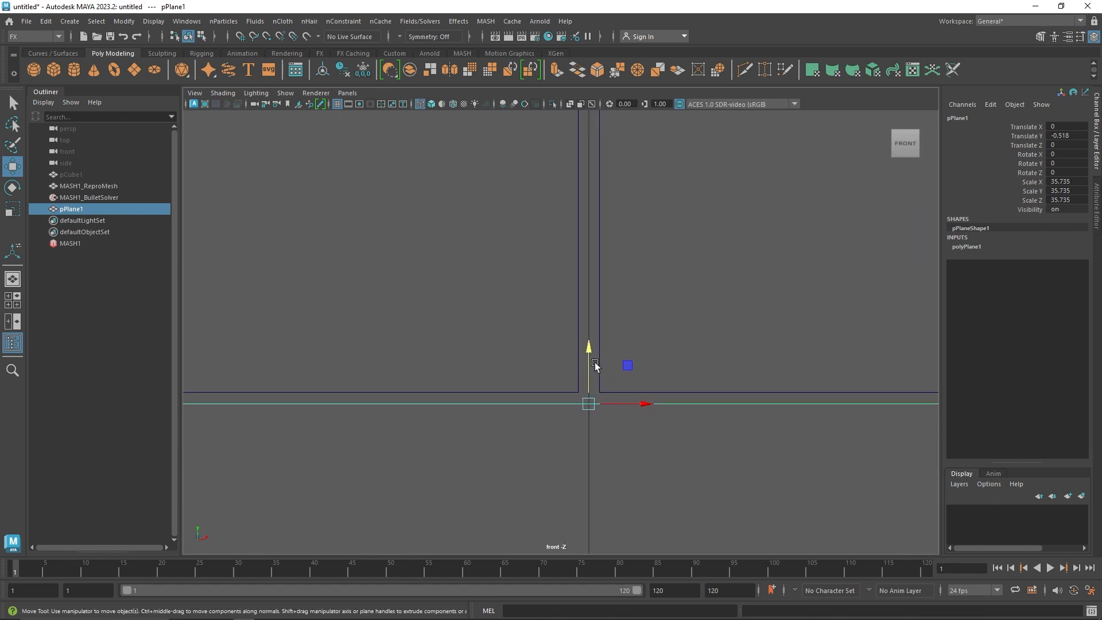
{"action": "left_click_drag", "start_coordinate": [592, 366], "coordinate": [592, 357]}
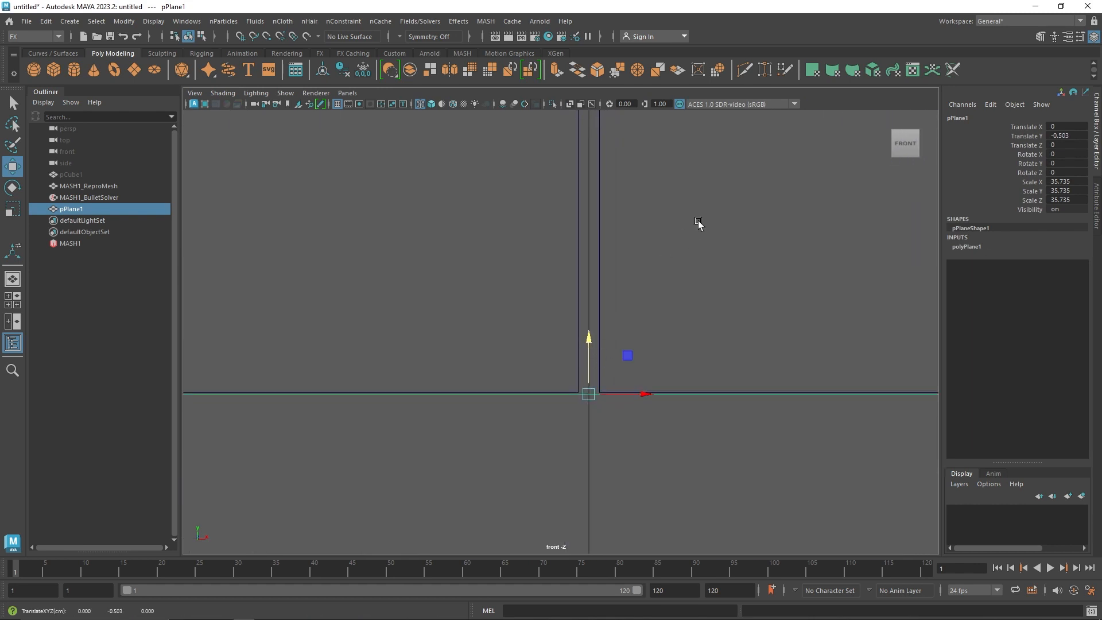
{"action": "key", "text": "space"}
{"action": "key", "text": "space"}
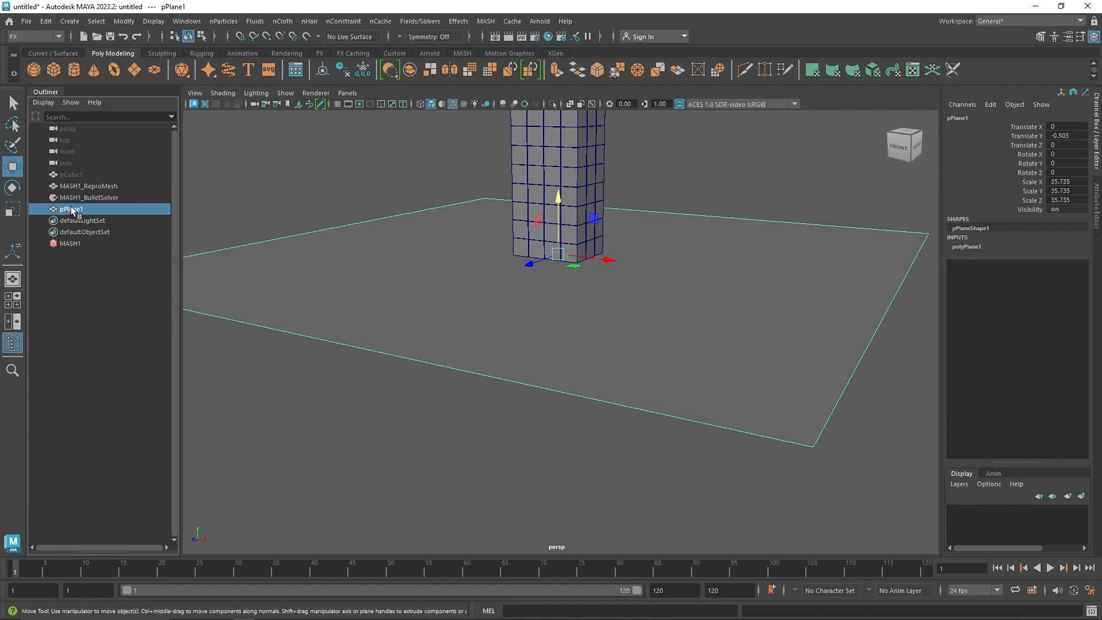
{"action": "double_click", "coordinate": [73, 209]}
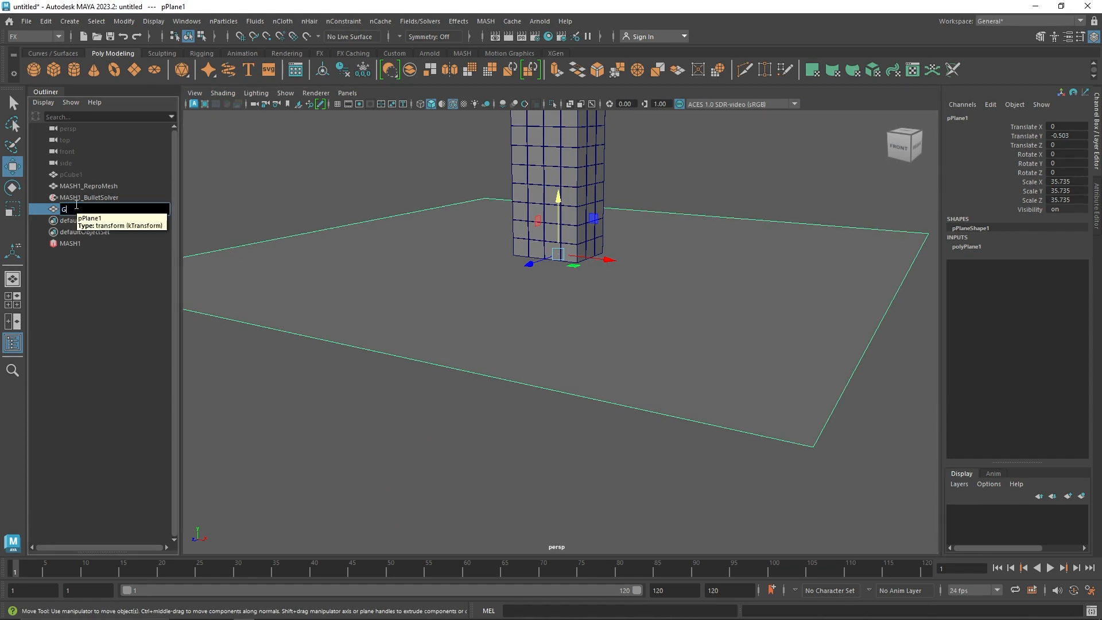
{"action": "key", "text": "Return"}
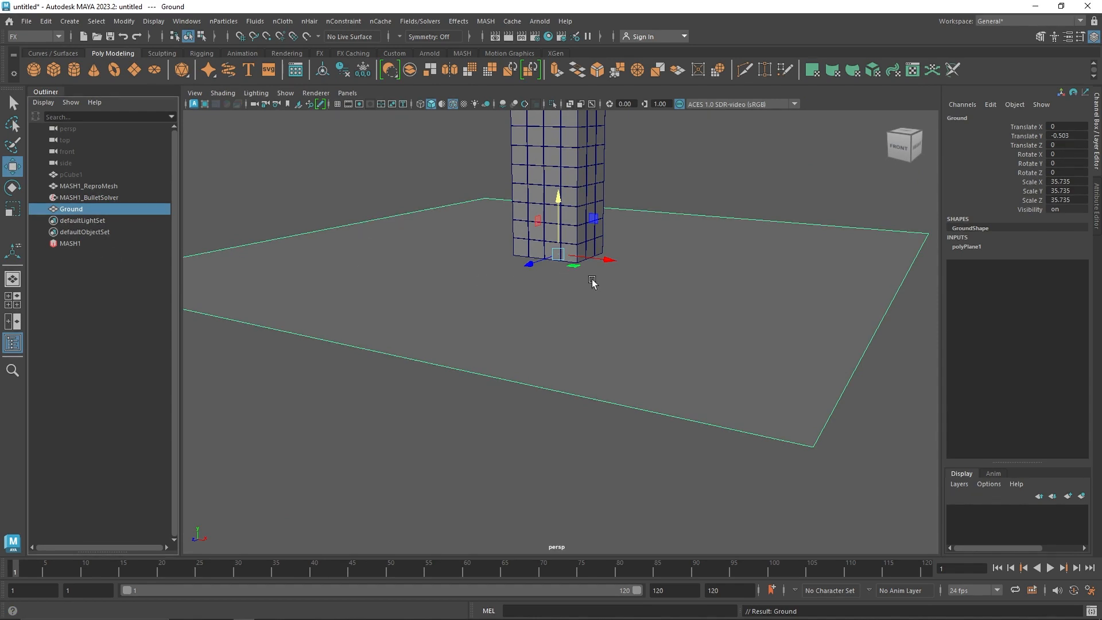
Add the Ground plane to the Collider Objects of MASH1_BulletSolver
{"action": "middle_click_drag", "start_coordinate": [592, 281], "coordinate": [561, 352], "text": "alt"}
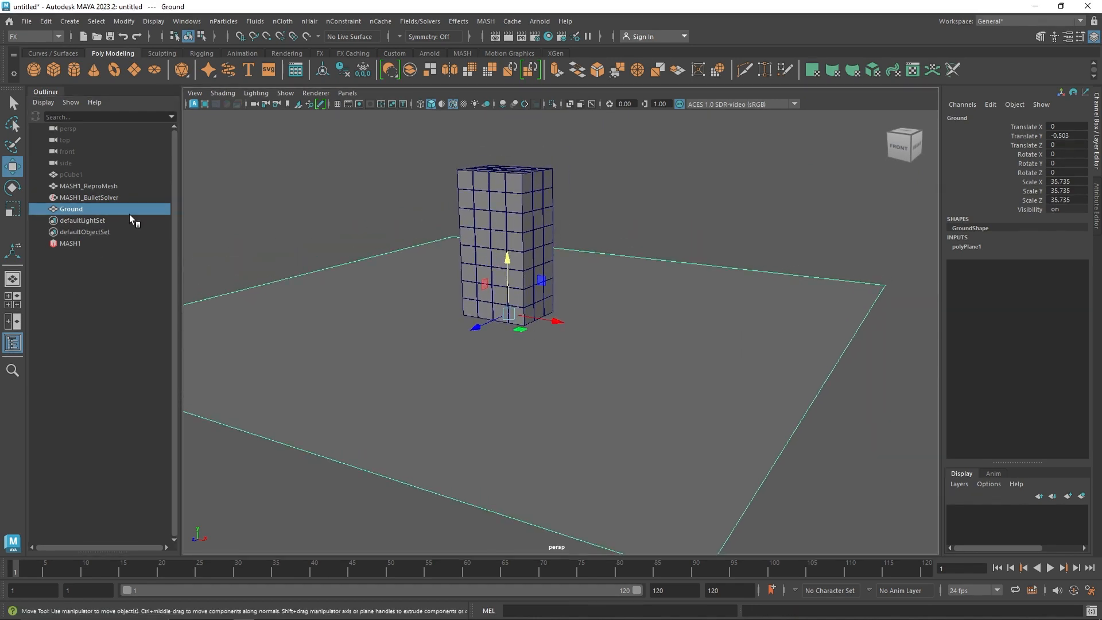
{"action": "left_click", "coordinate": [87, 243]}
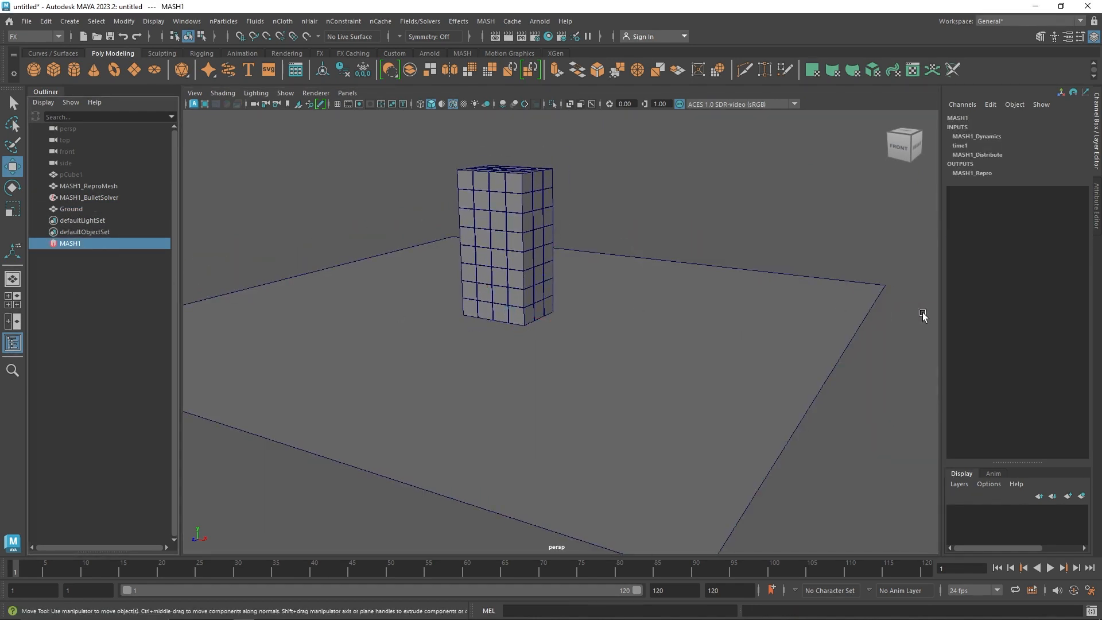
{"action": "key", "text": "ctrl+a"}
{"action": "left_click", "coordinate": [894, 116]}
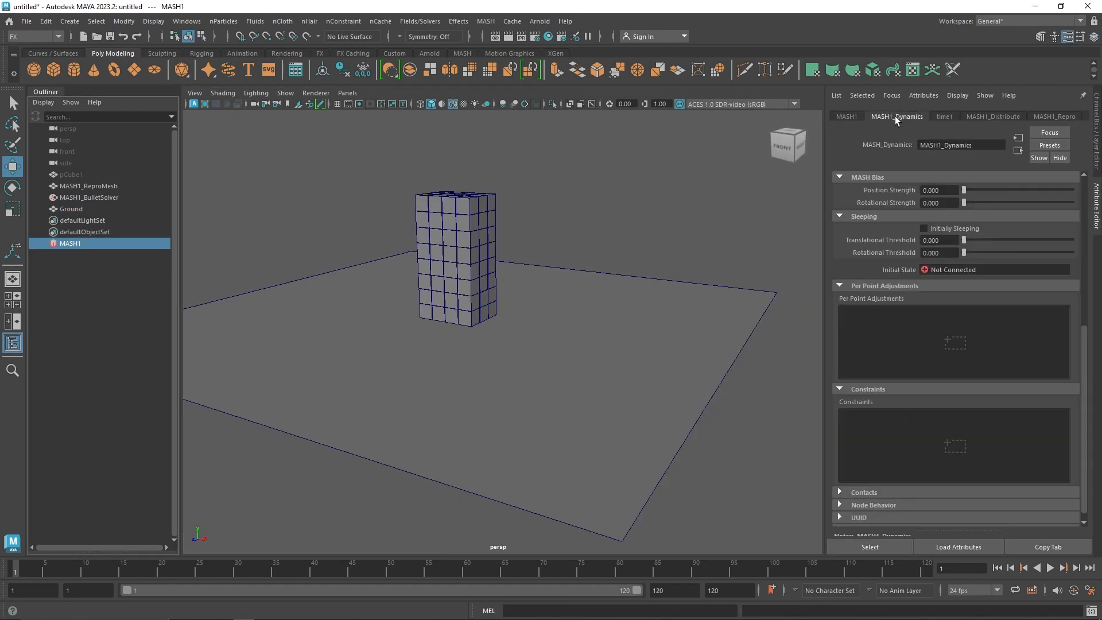
{"action": "left_click", "coordinate": [75, 186]}
{"action": "left_click", "coordinate": [85, 198]}
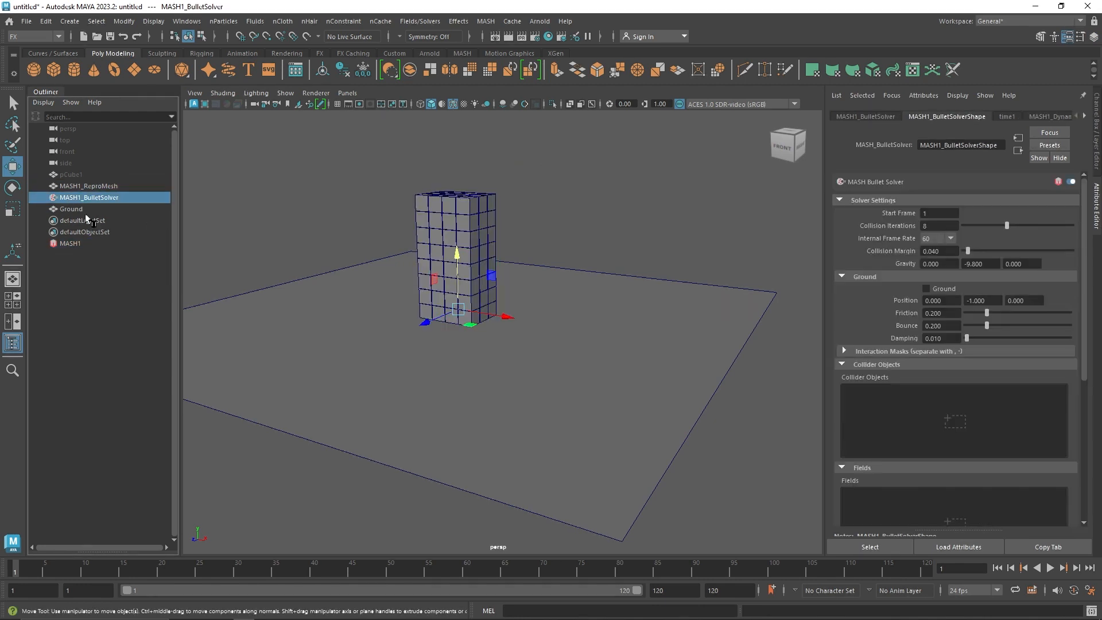
{"action": "scroll", "coordinate": [885, 400], "scroll_direction": "down", "scroll_amount": 3}
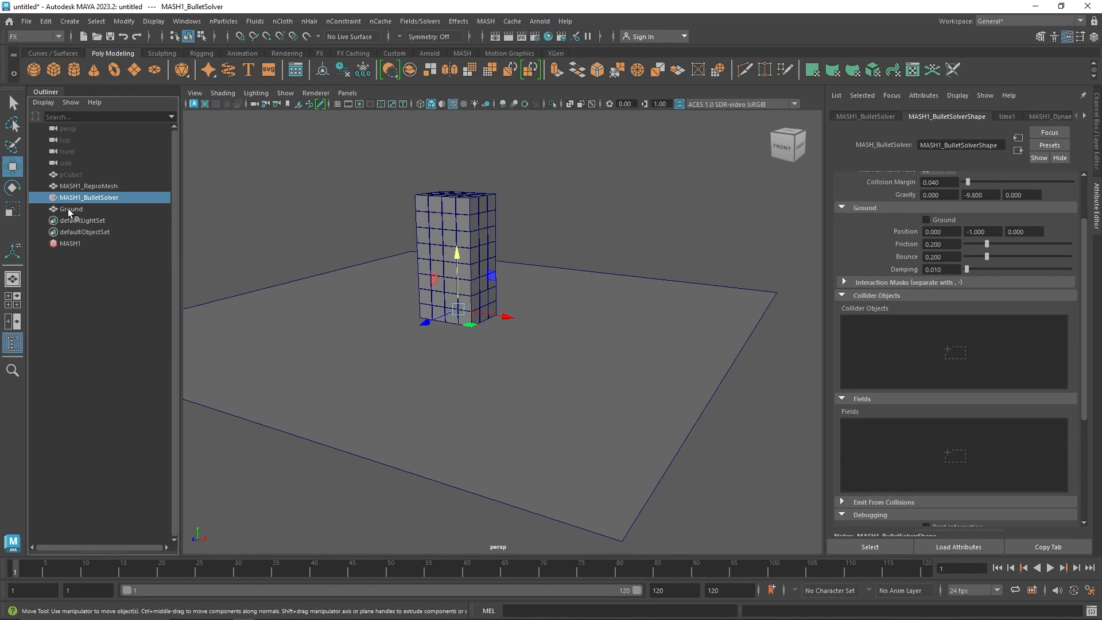
{"action": "left_click_drag", "start_coordinate": [881, 335], "coordinate": [883, 336]}
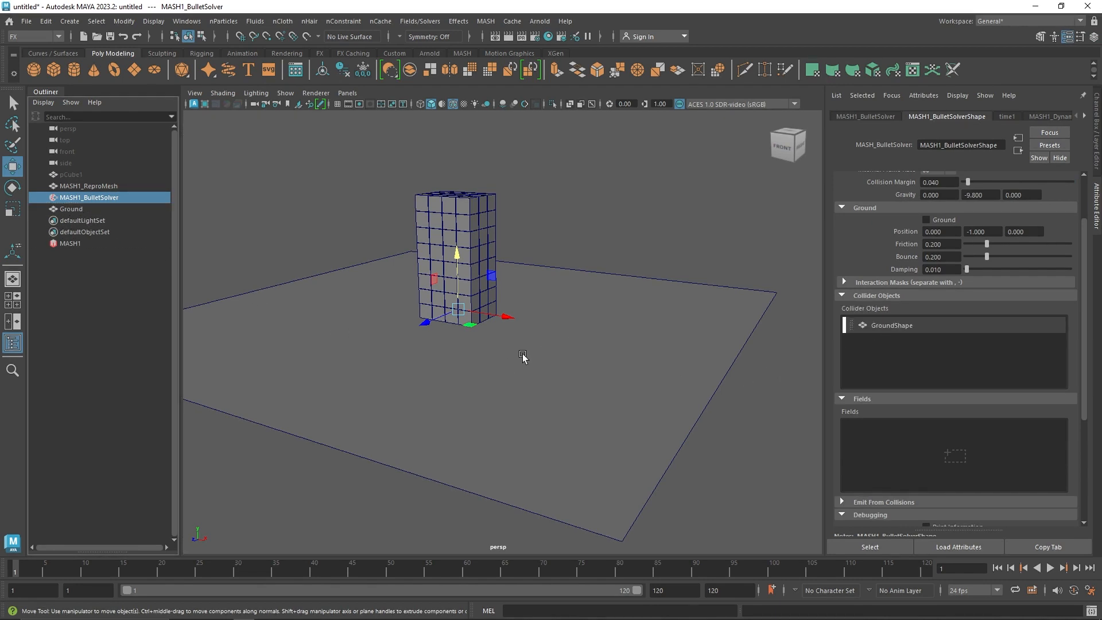
Play the simulation from the first frame several times to check how the cube stack rests on the Ground collider
{"action": "left_click", "coordinate": [1051, 568]}
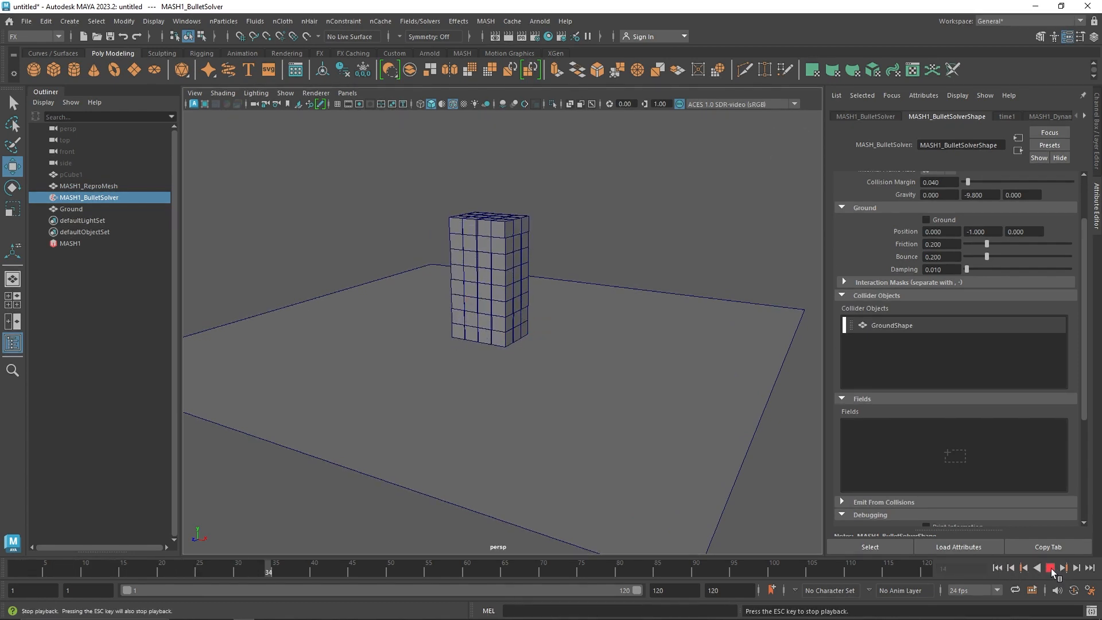
{"action": "left_click", "coordinate": [1052, 568]}
{"action": "left_click", "coordinate": [999, 568]}
{"action": "left_click", "coordinate": [1051, 568]}
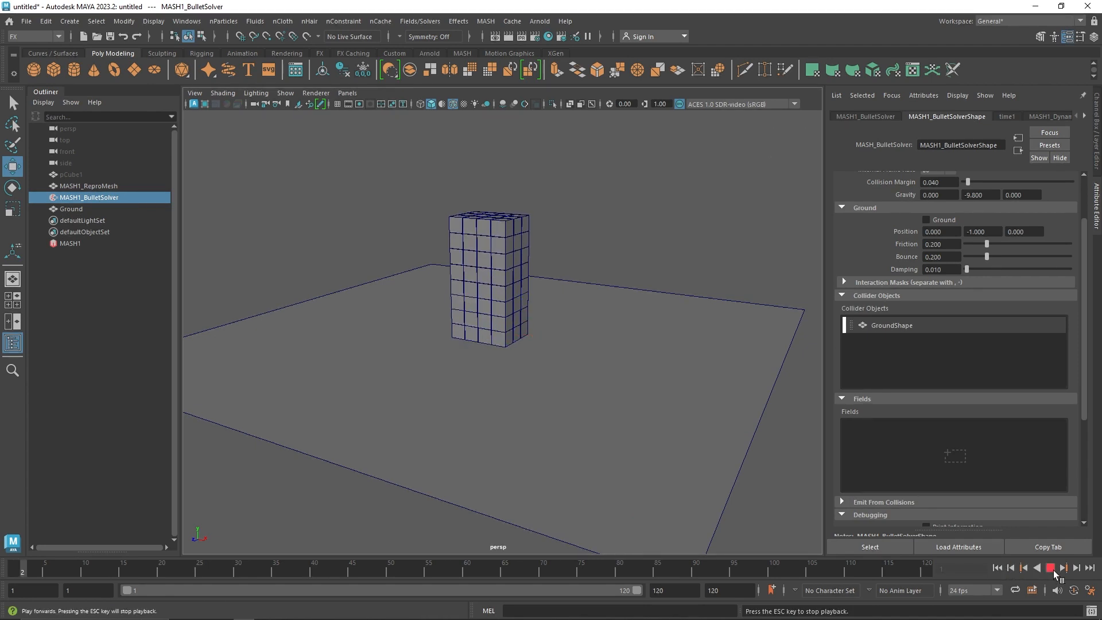
{"action": "left_click", "coordinate": [1051, 568]}
{"action": "left_click", "coordinate": [998, 569]}
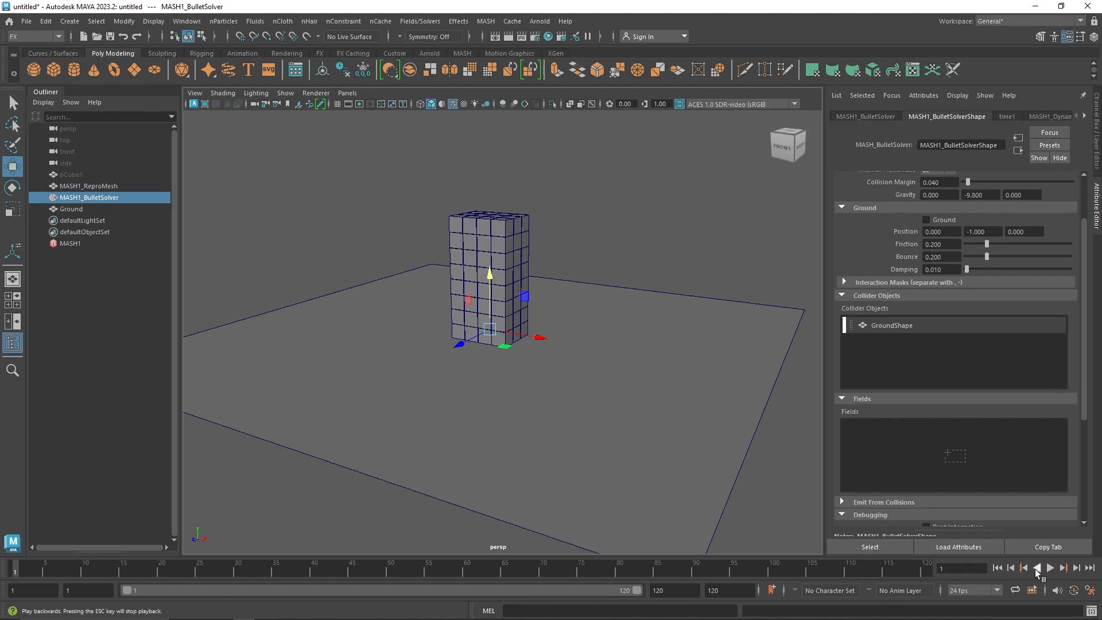
{"action": "left_click", "coordinate": [1051, 568]}
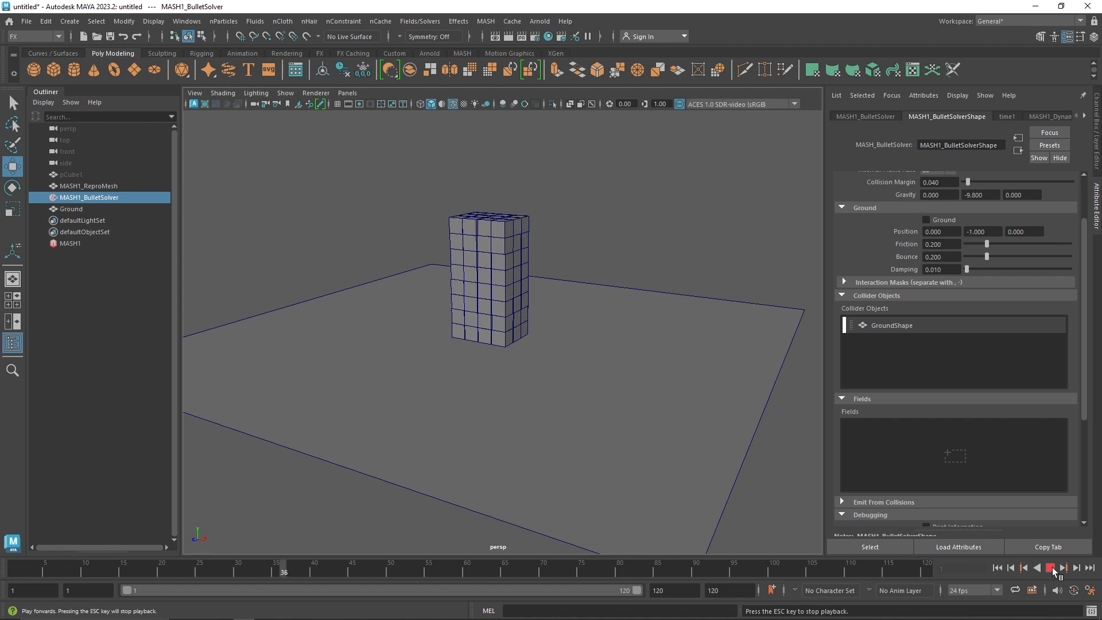
{"action": "left_click", "coordinate": [1052, 567]}
Examine the top cubes of the stack up close for shifting while the simulation plays
{"action": "scroll", "coordinate": [482, 296], "scroll_direction": "up", "scroll_amount": 10}
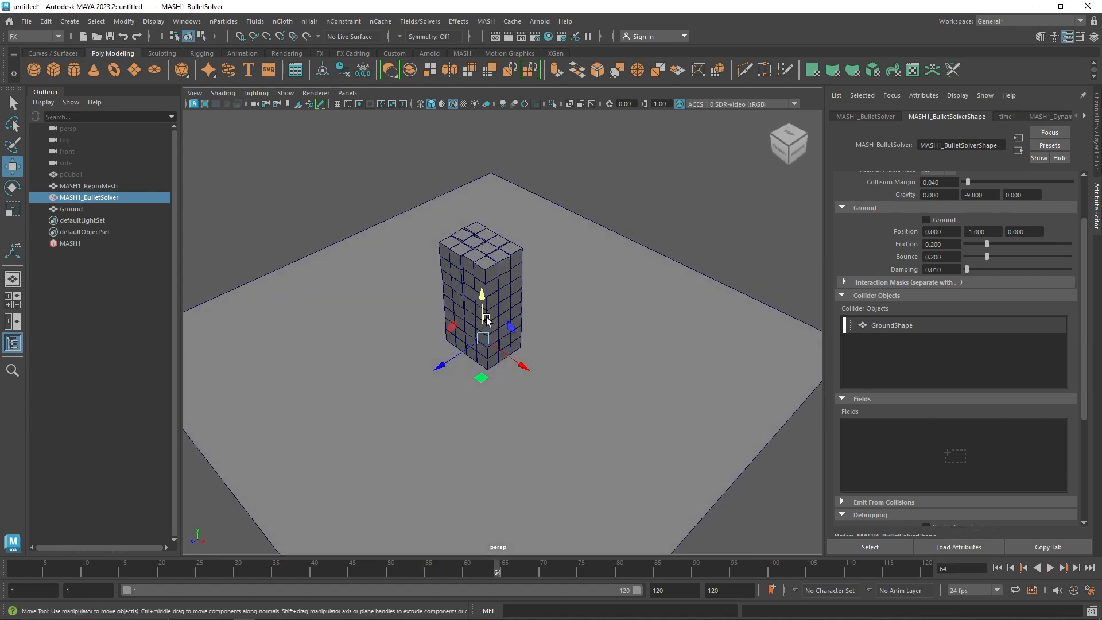
{"action": "middle_click_drag", "start_coordinate": [483, 297], "coordinate": [549, 438], "text": "alt"}
{"action": "scroll", "coordinate": [547, 434], "scroll_direction": "down", "scroll_amount": 5}
{"action": "left_click_drag", "start_coordinate": [524, 369], "coordinate": [525, 373], "text": "alt"}
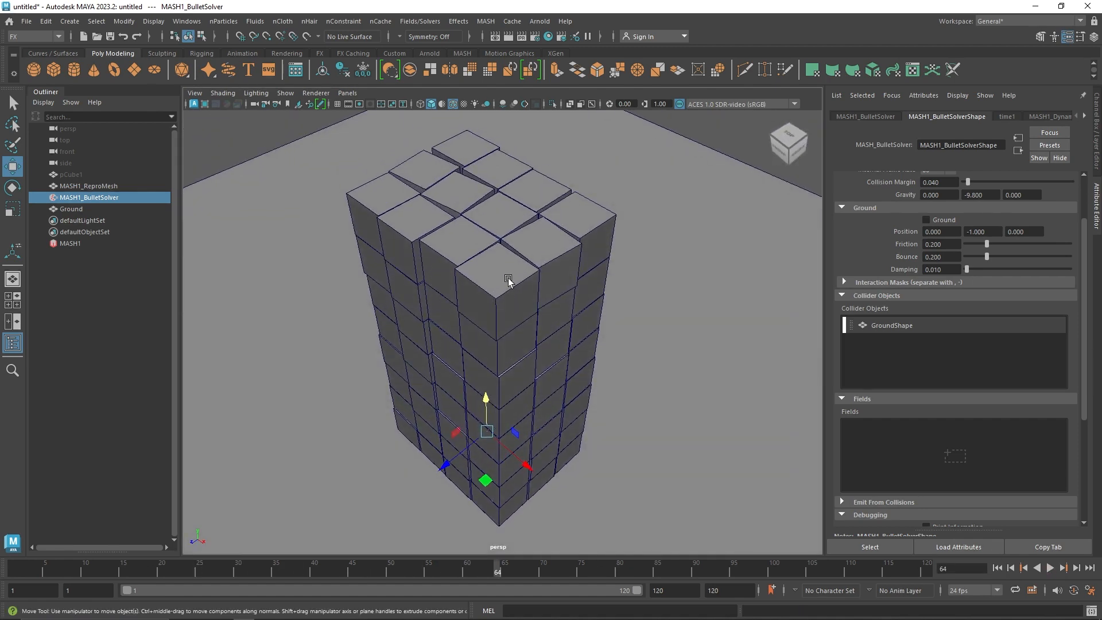
{"action": "middle_click_drag", "start_coordinate": [510, 277], "coordinate": [514, 310], "text": "alt"}
{"action": "left_click", "coordinate": [1051, 568]}
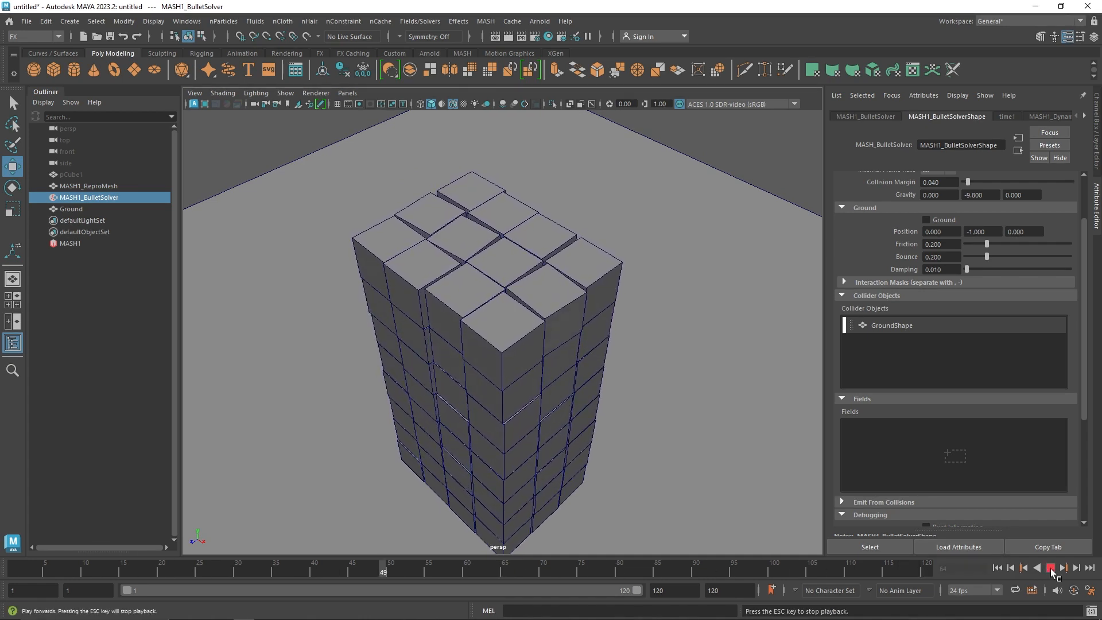
Stop playback and set the Bullet solver's ground Friction to 0.6 and Bounce to 0.1
{"action": "left_click", "coordinate": [1050, 569]}
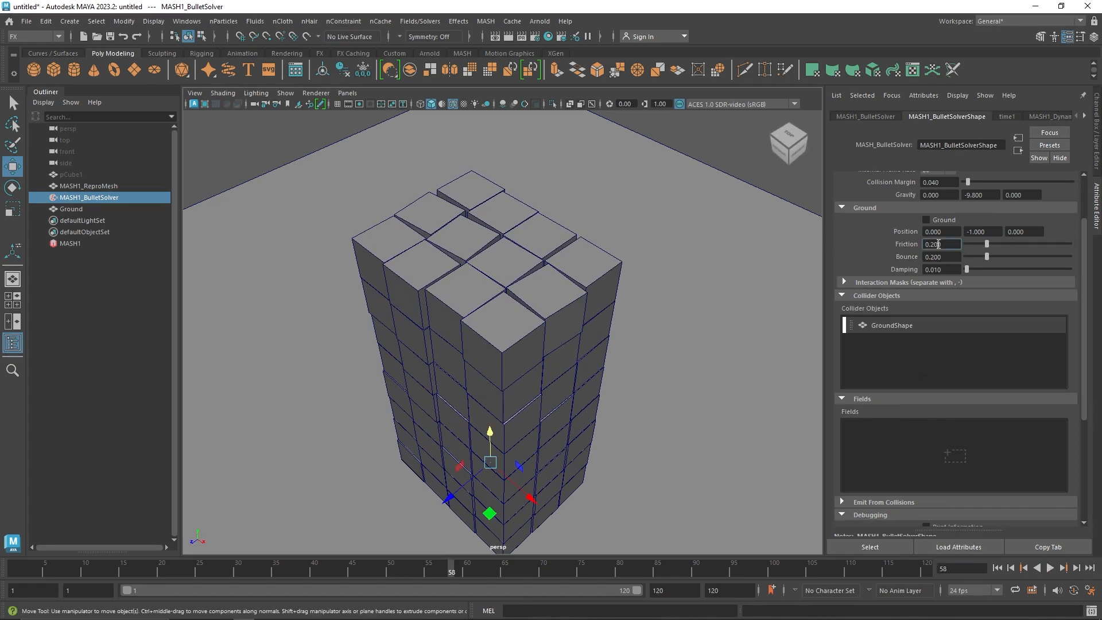
{"action": "type", "text": "0.6"}
{"action": "key", "text": "Return"}
Set Friction to 1 in MASH1_Dynamics and replay the simulation from the first frame
{"action": "left_click", "coordinate": [82, 245]}
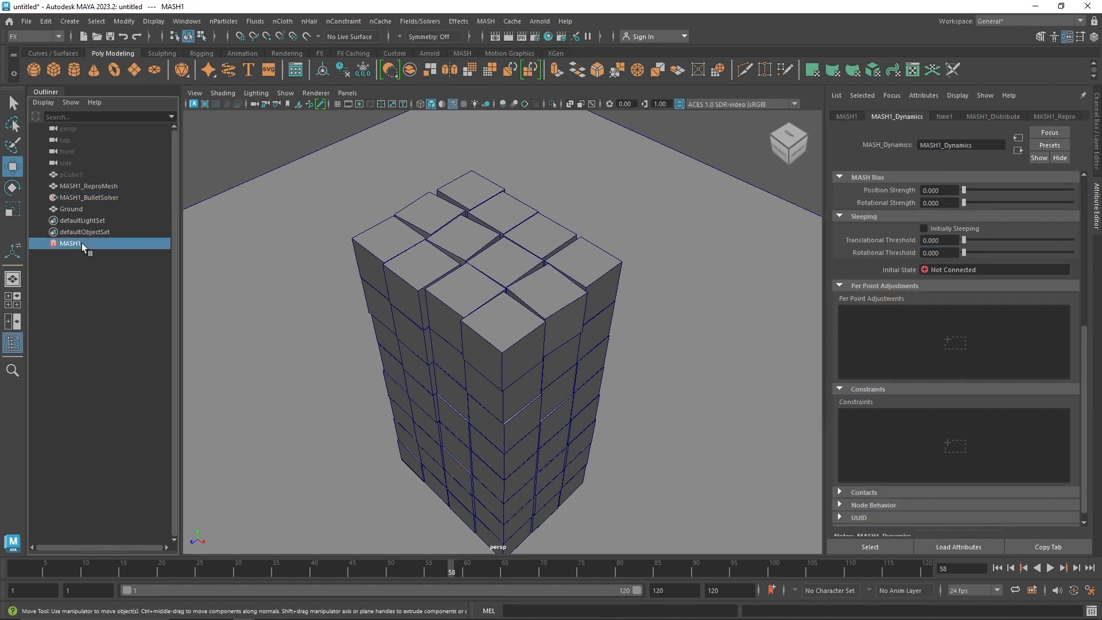
{"action": "scroll", "coordinate": [913, 359], "scroll_direction": "up", "scroll_amount": 5}
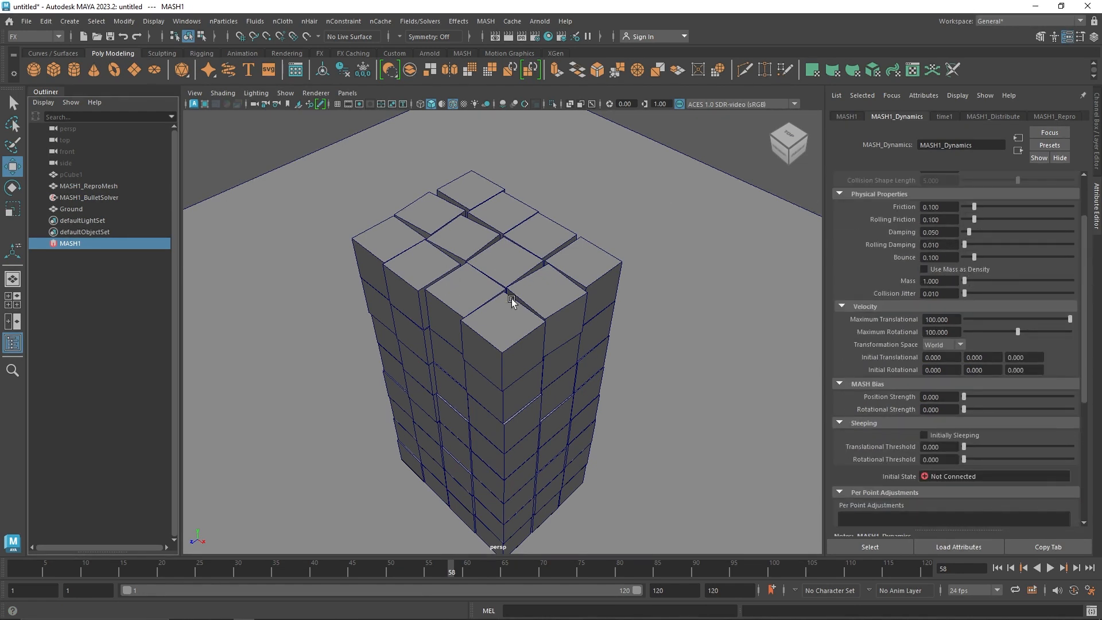
{"action": "left_click_drag", "start_coordinate": [956, 206], "coordinate": [913, 210]}
{"action": "left_click", "coordinate": [999, 567]}
{"action": "left_click", "coordinate": [1048, 568]}
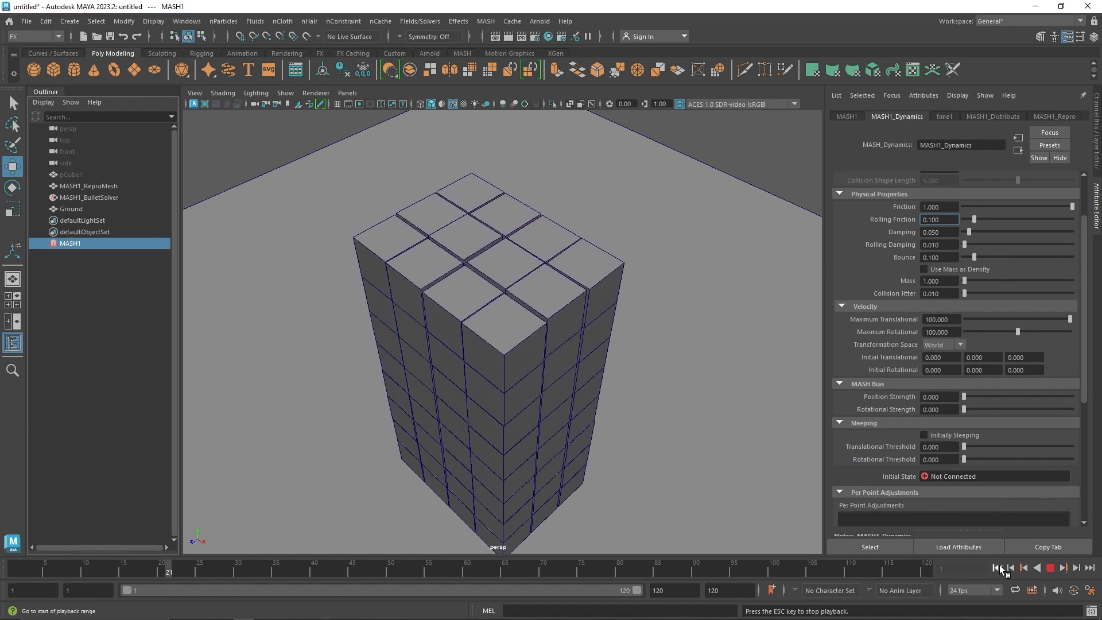
Set the MASH1_Dynamics Friction to 2 and Bounce to 0 while the simulation plays
{"action": "left_click", "coordinate": [941, 206]}
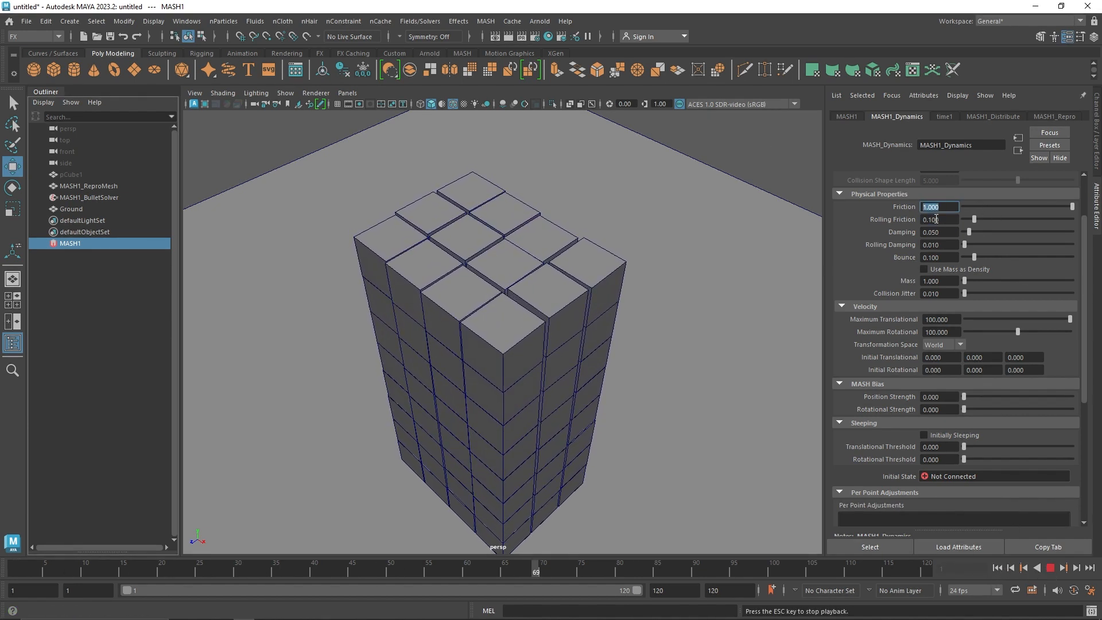
{"action": "type", "text": "2"}
{"action": "key", "text": "Return"}
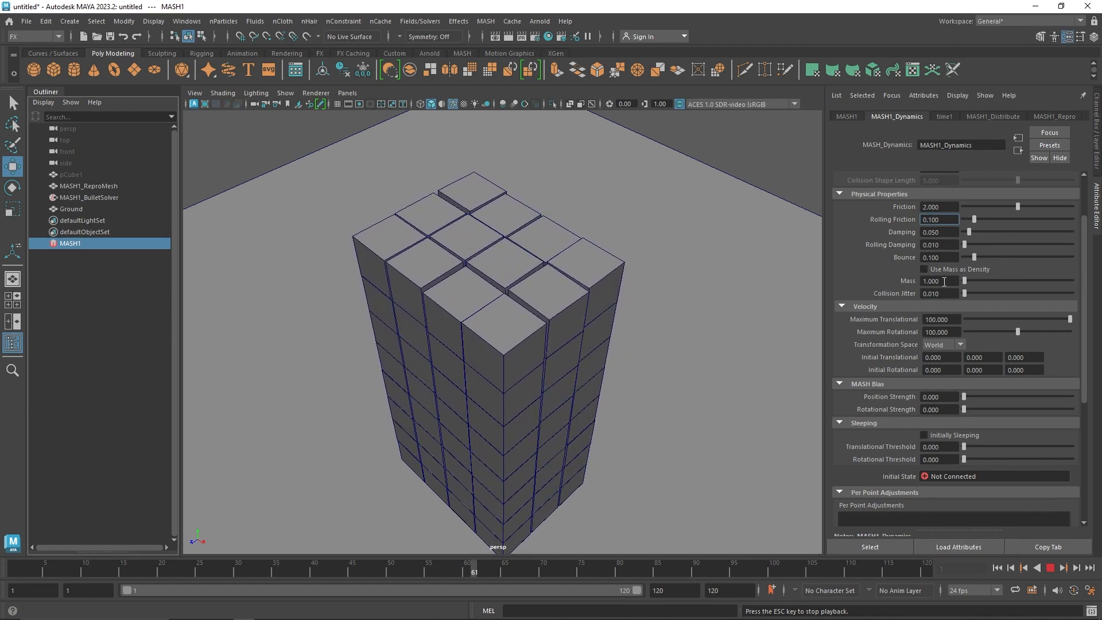
{"action": "left_click", "coordinate": [948, 257]}
{"action": "type", "text": "0"}
{"action": "key", "text": "Return"}
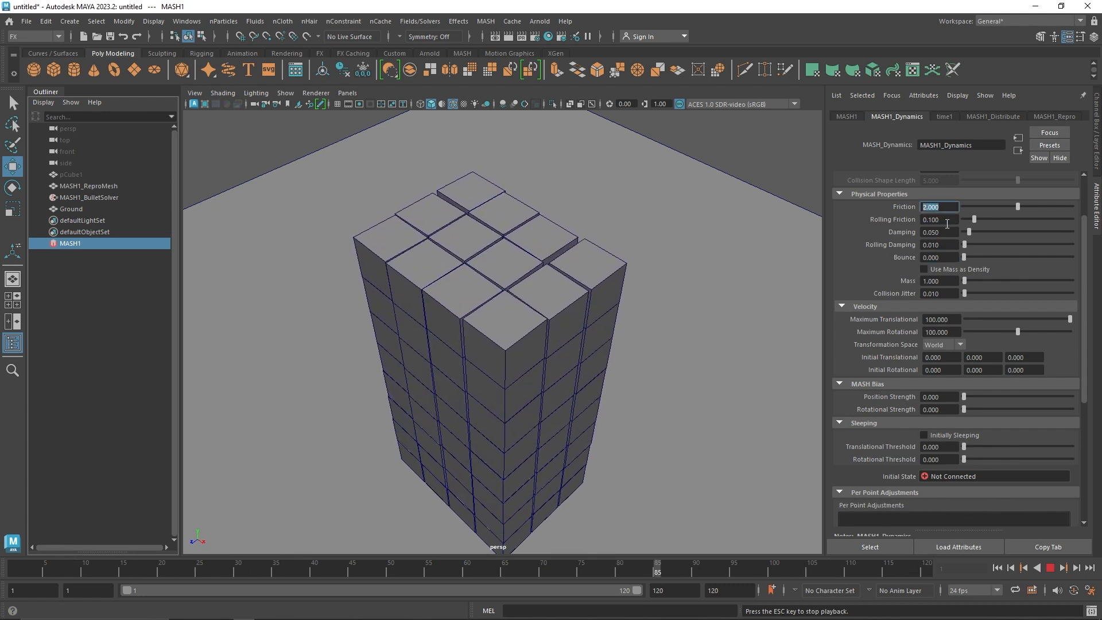
Reduce Rolling Friction to 0 in MASH1_Dynamics, replay the simulation to check the stack, and stop playback
{"action": "left_click", "coordinate": [936, 207]}
{"action": "left_click_drag", "start_coordinate": [974, 219], "coordinate": [960, 221]}
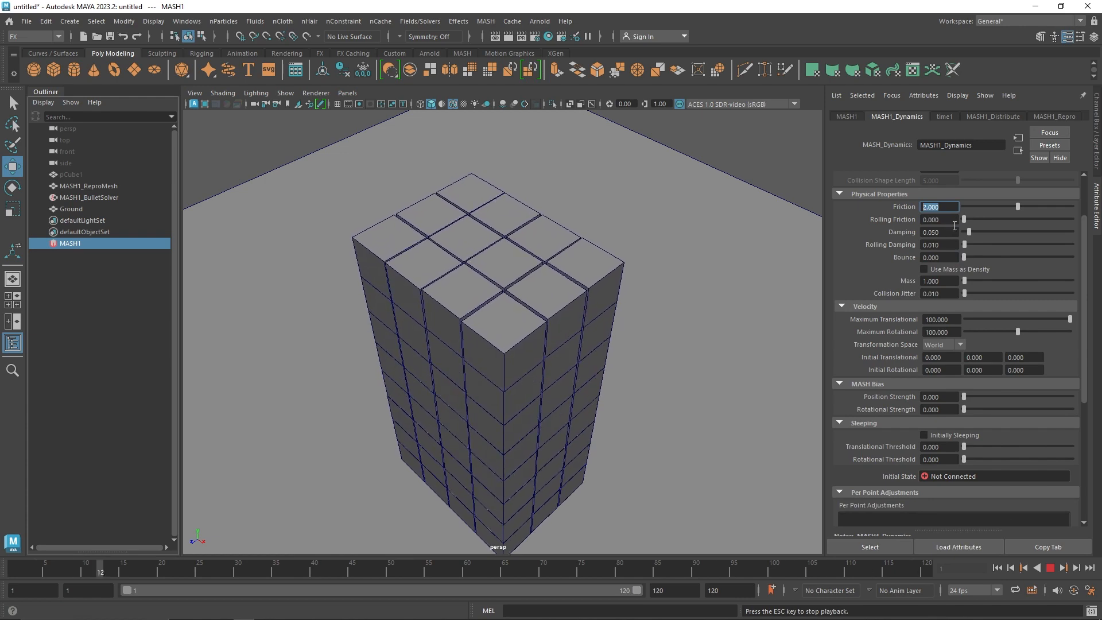
{"action": "left_click", "coordinate": [1001, 568]}
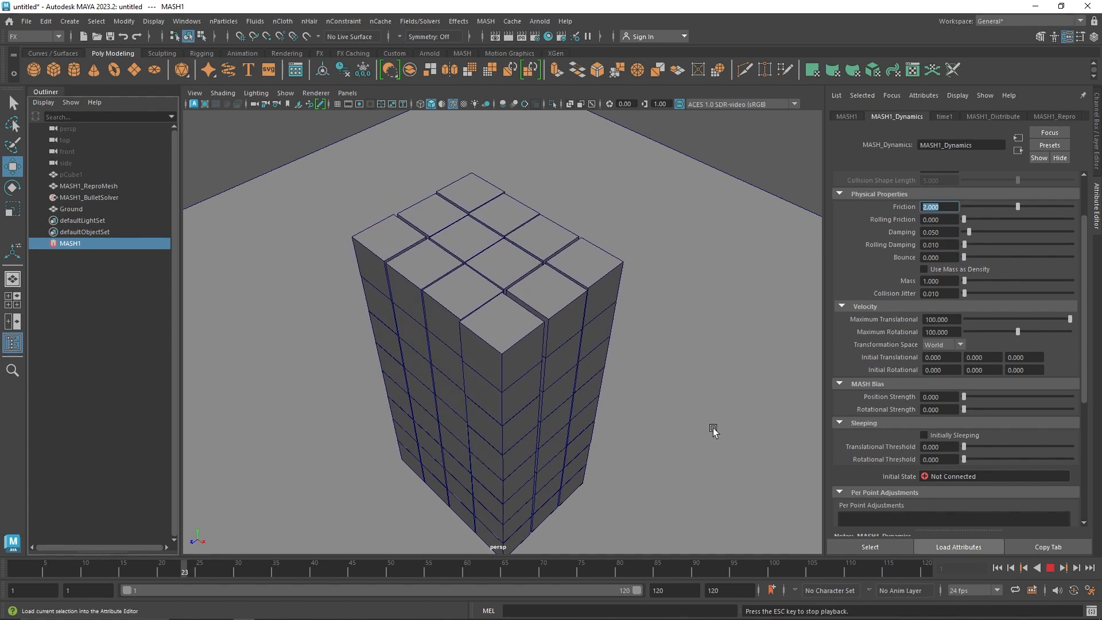
{"action": "left_click_drag", "start_coordinate": [714, 430], "coordinate": [429, 314], "text": "alt"}
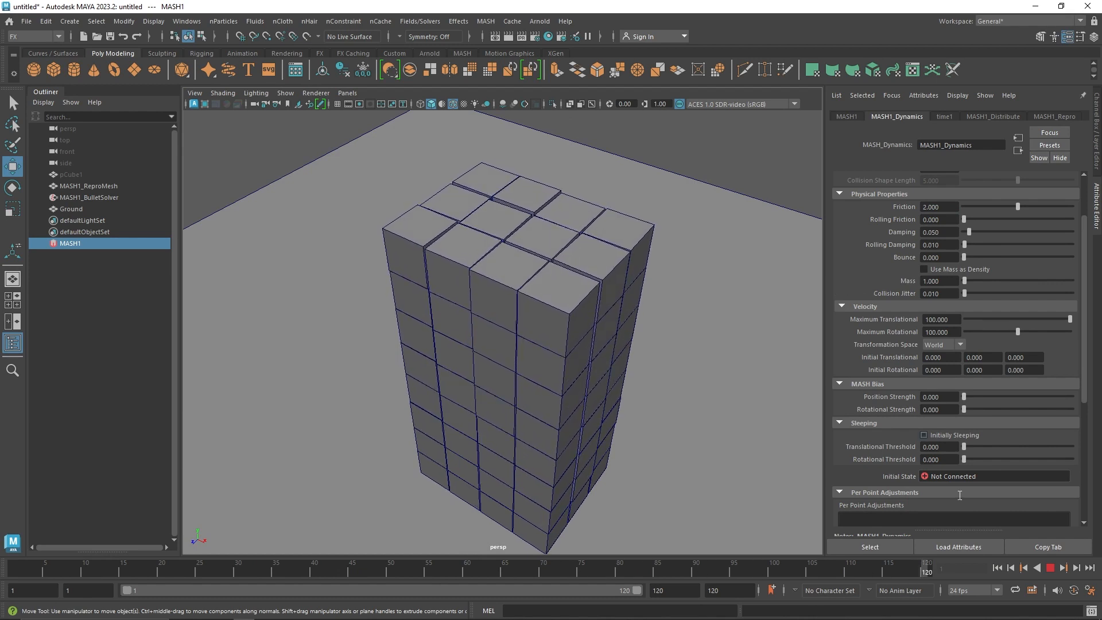
{"action": "left_click", "coordinate": [1051, 569]}
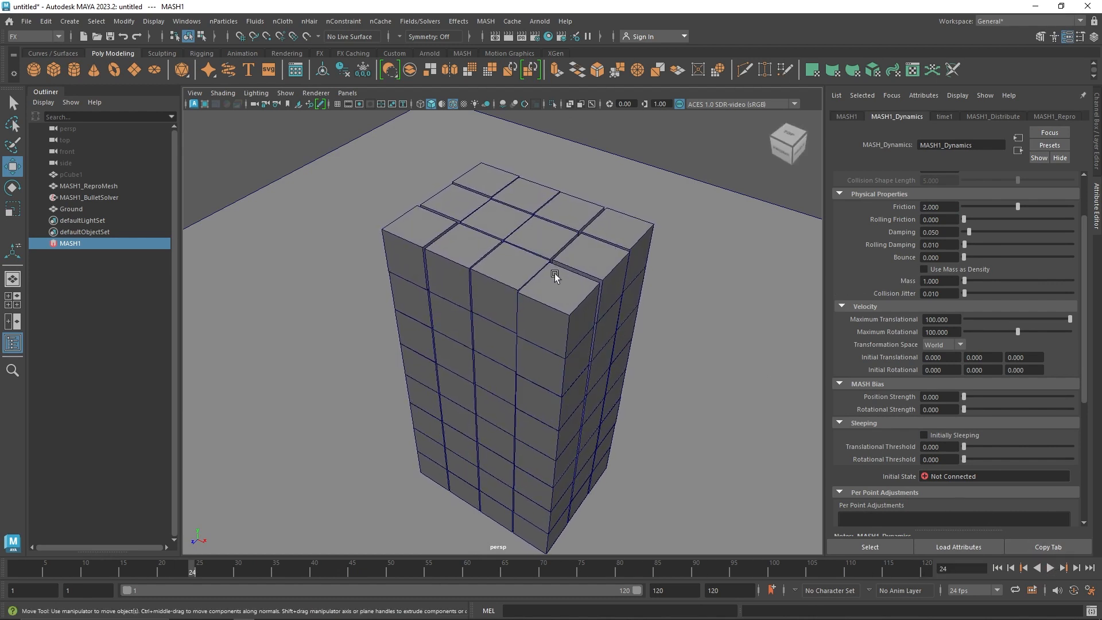
{"action": "left_click_drag", "start_coordinate": [544, 308], "coordinate": [546, 298], "text": "alt"}
Create a polygon sphere, place it in front of the cube stack at about Y 4.441, Z 8.055, and scale it uniformly to about 1.331
{"action": "left_click", "coordinate": [89, 198]}
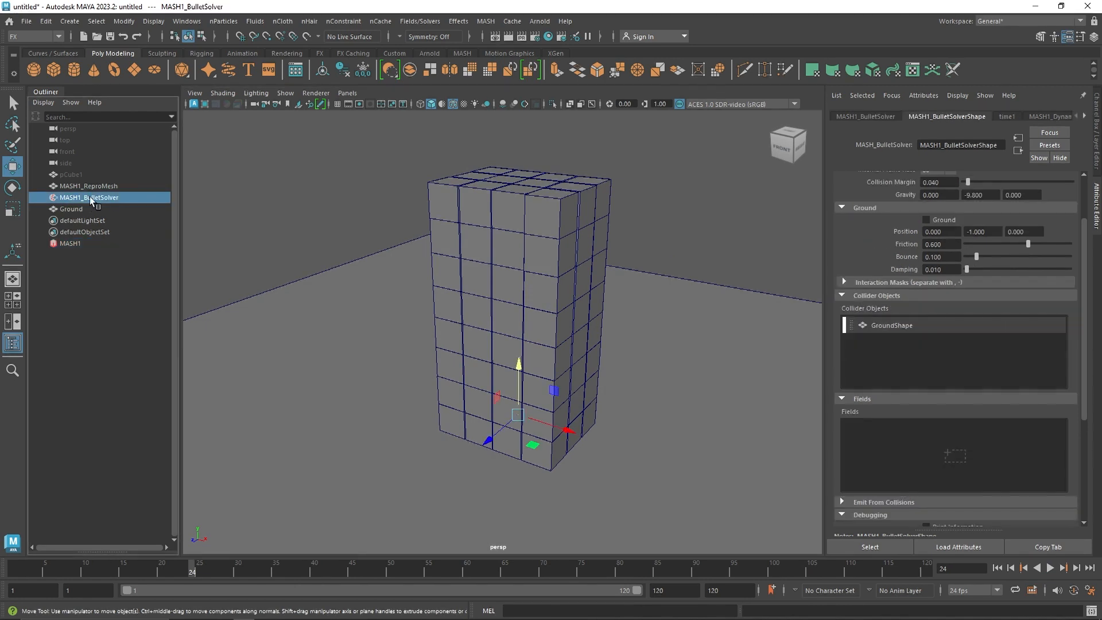
{"action": "left_click", "coordinate": [34, 71]}
{"action": "scroll", "coordinate": [503, 401], "scroll_direction": "down", "scroll_amount": 3}
{"action": "left_click_drag", "start_coordinate": [494, 365], "coordinate": [298, 369]}
{"action": "middle_click_drag", "start_coordinate": [302, 364], "coordinate": [423, 356], "text": "alt"}
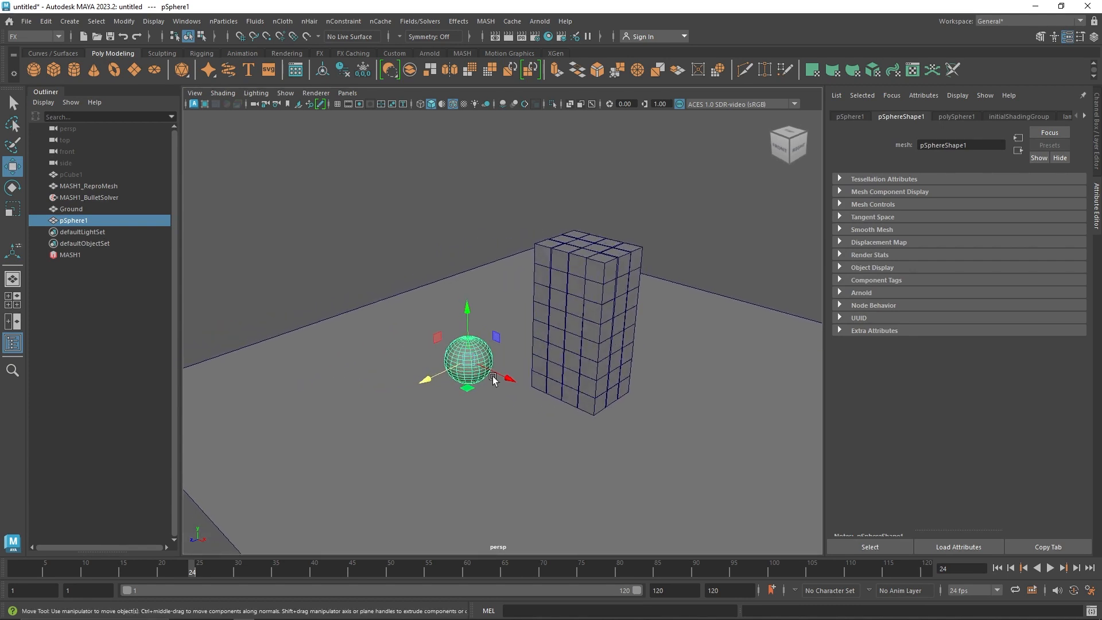
{"action": "key", "text": "r"}
{"action": "left_click_drag", "start_coordinate": [468, 361], "coordinate": [482, 364]}
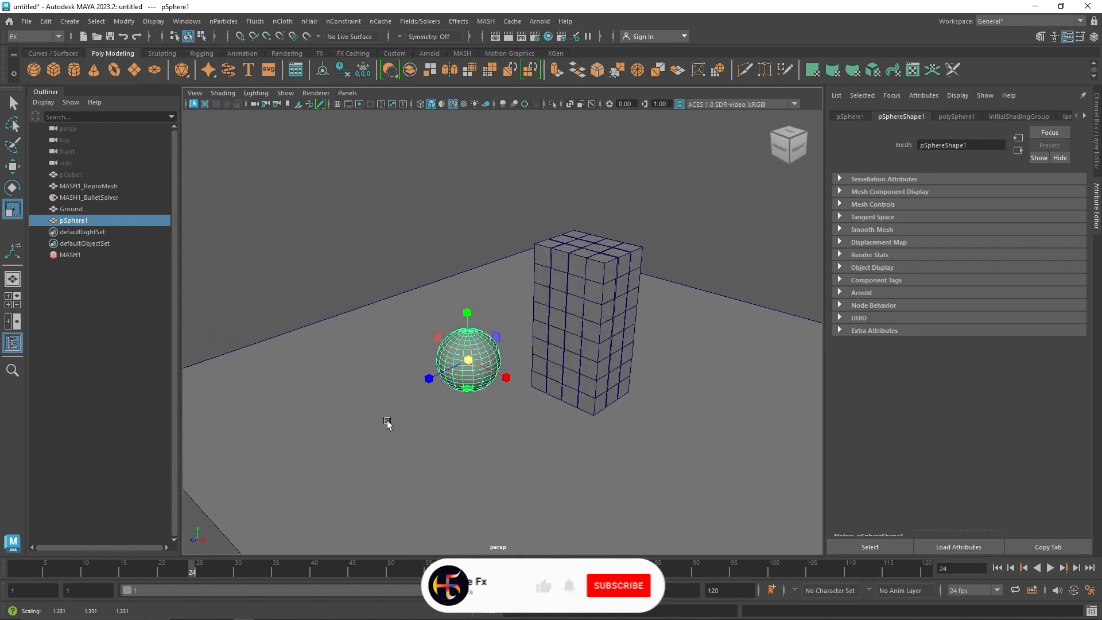
Keyframe the sphere's Translate Z at frame 15 with the sphere at its starting position in front of the stack
{"action": "left_click_drag", "start_coordinate": [185, 567], "coordinate": [2, 569]}
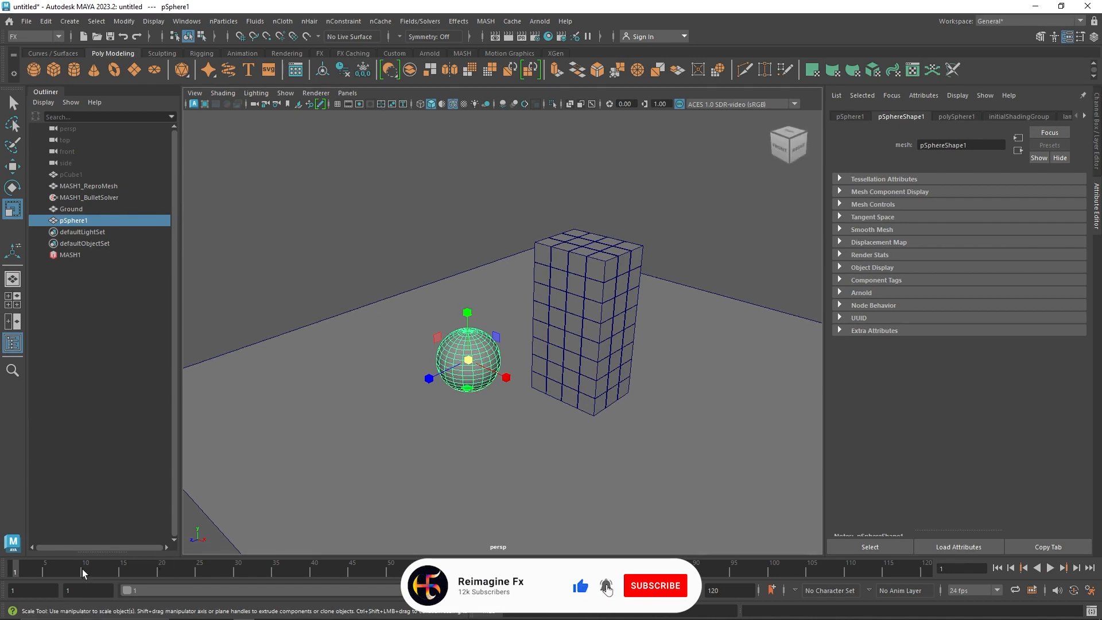
{"action": "left_click_drag", "start_coordinate": [81, 570], "coordinate": [123, 571]}
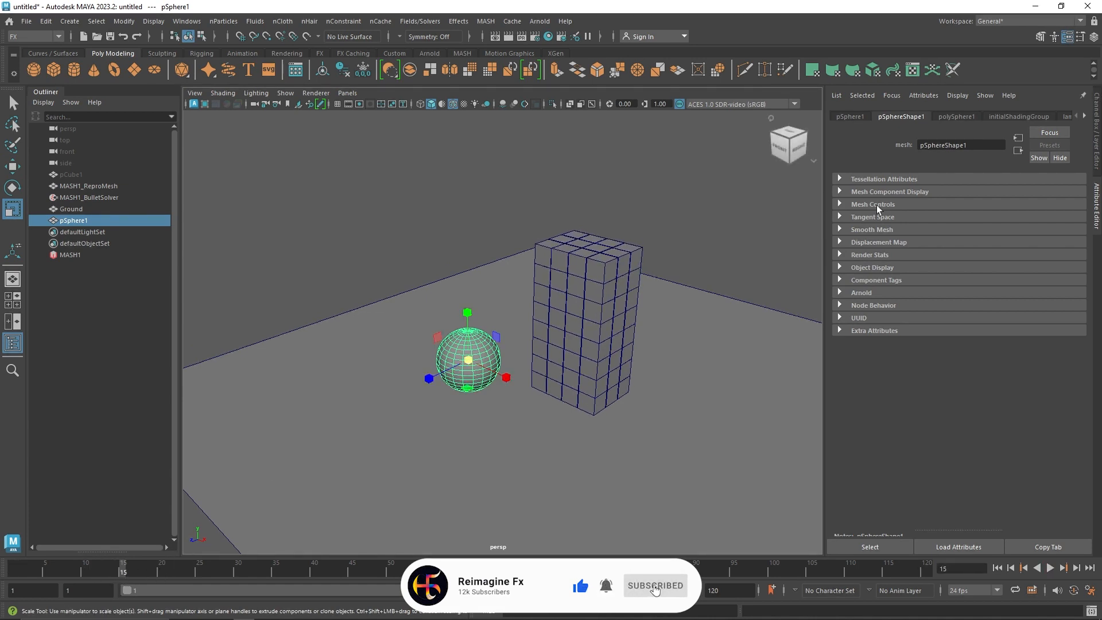
{"action": "left_click", "coordinate": [1096, 133]}
{"action": "key", "text": "w"}
{"action": "left_click_drag", "start_coordinate": [487, 381], "coordinate": [544, 368]}
{"action": "key", "text": "ctrl+z"}
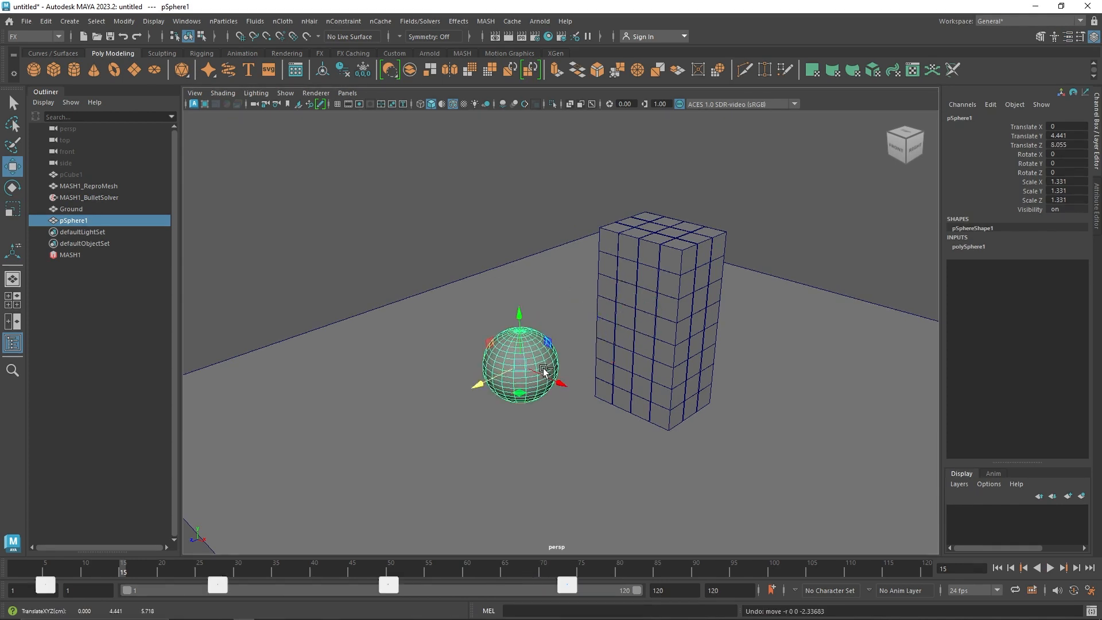
{"action": "right_click", "coordinate": [1038, 145]}
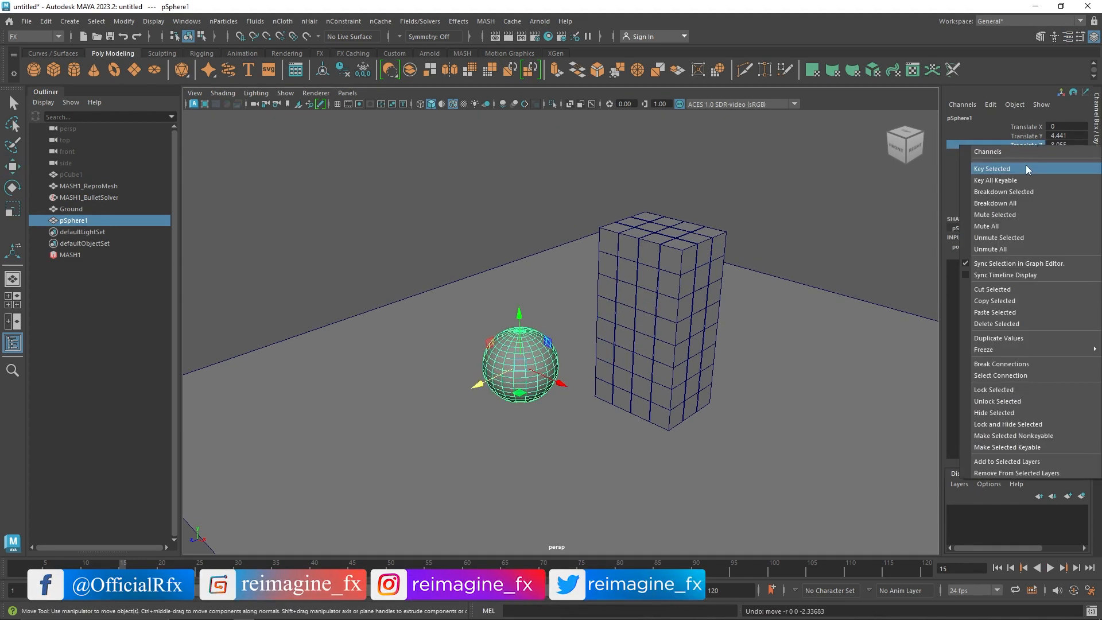
{"action": "left_click", "coordinate": [1025, 168]}
At frame 40, move the sphere through to the far side of the stack at about Z -9.667 and key Translate Z
{"action": "left_click_drag", "start_coordinate": [126, 569], "coordinate": [314, 570]}
{"action": "left_click_drag", "start_coordinate": [470, 390], "coordinate": [772, 284]}
{"action": "right_click", "coordinate": [1042, 147]}
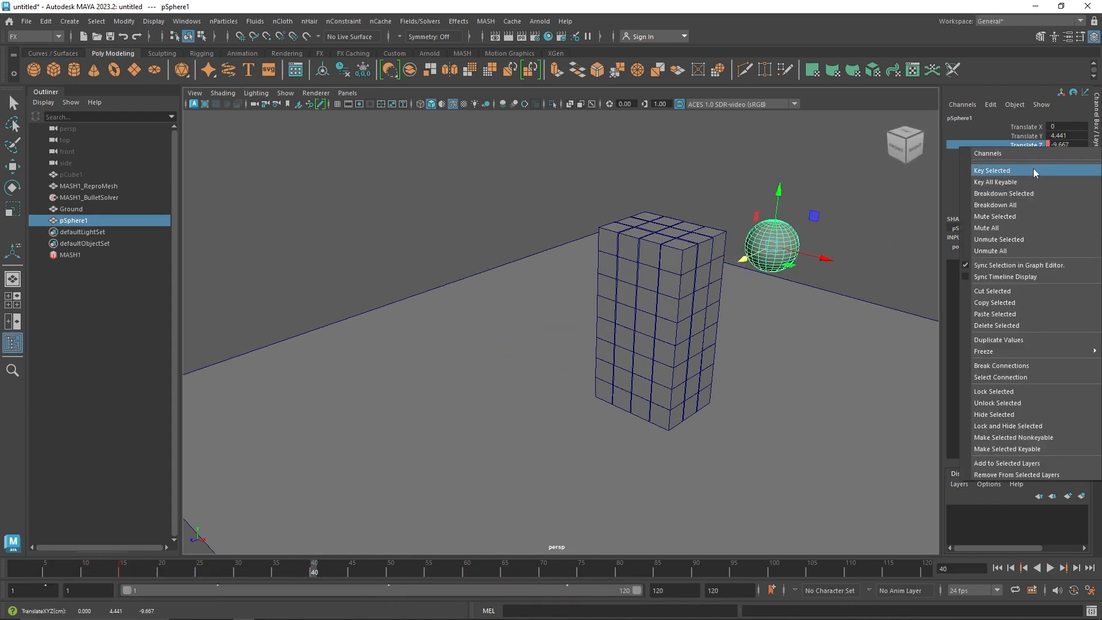
{"action": "left_click", "coordinate": [1033, 167]}
Play the sphere's animation from the first frame to check its path through the cubes, then rewind to the start
{"action": "left_click", "coordinate": [997, 568]}
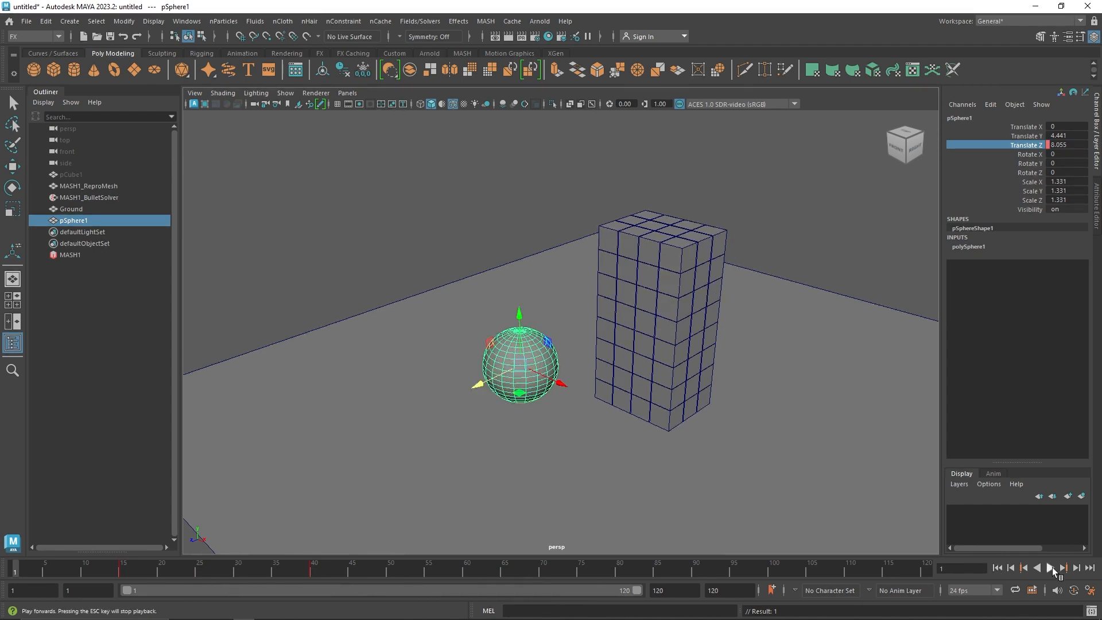
{"action": "left_click", "coordinate": [1052, 568]}
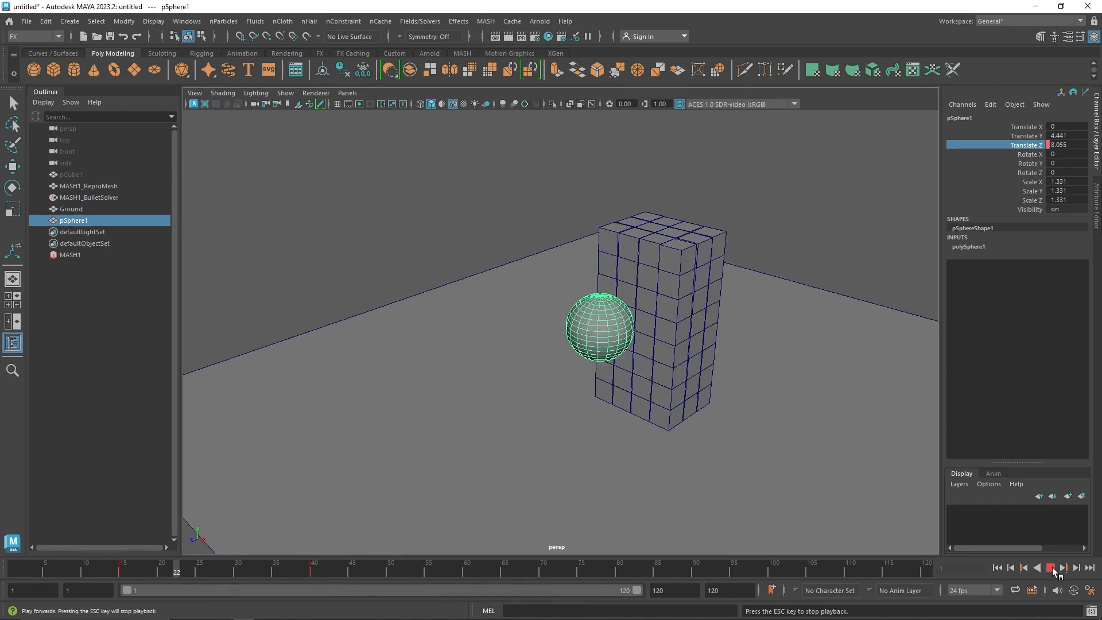
{"action": "left_click", "coordinate": [1052, 568]}
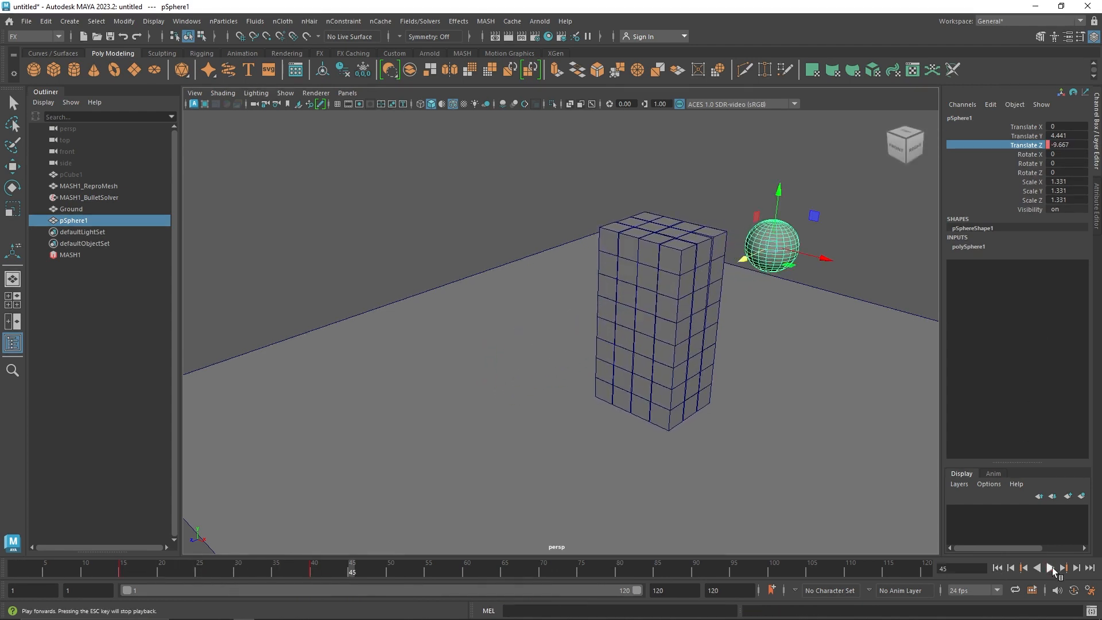
{"action": "left_click", "coordinate": [997, 568]}
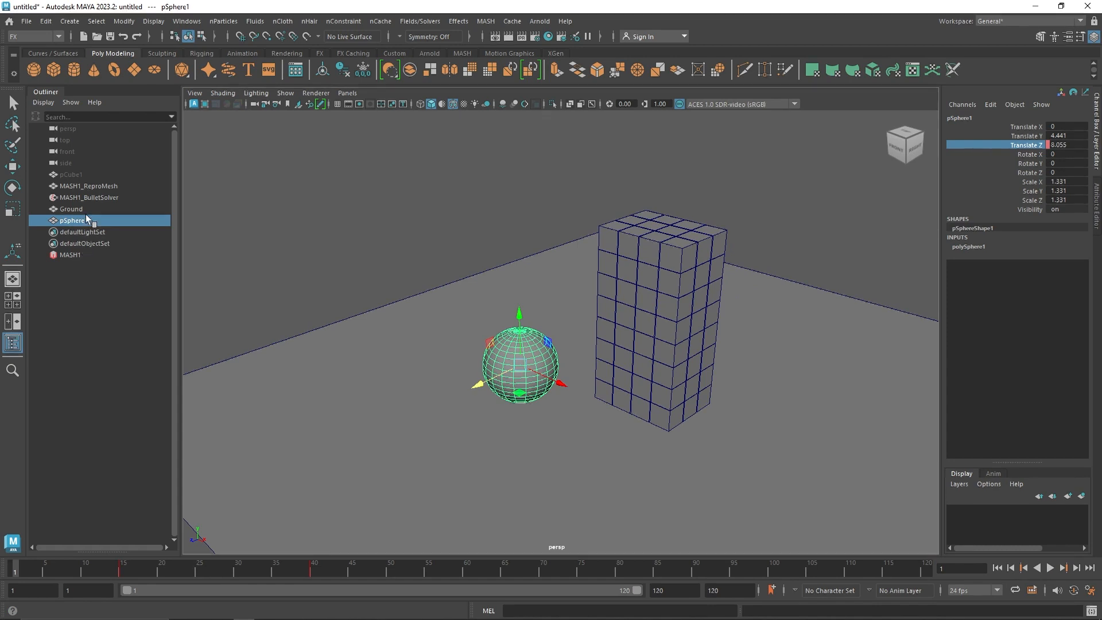
Add pSphere1 to the collider objects of MASH1_BulletSolver
{"action": "left_click", "coordinate": [97, 199]}
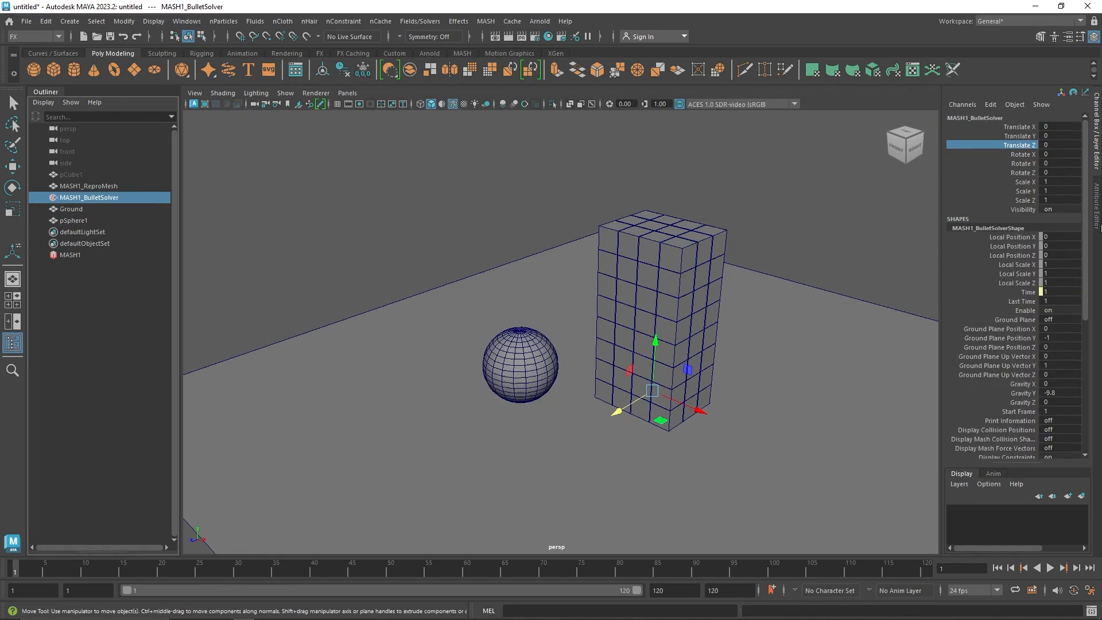
{"action": "key", "text": "ctrl+a"}
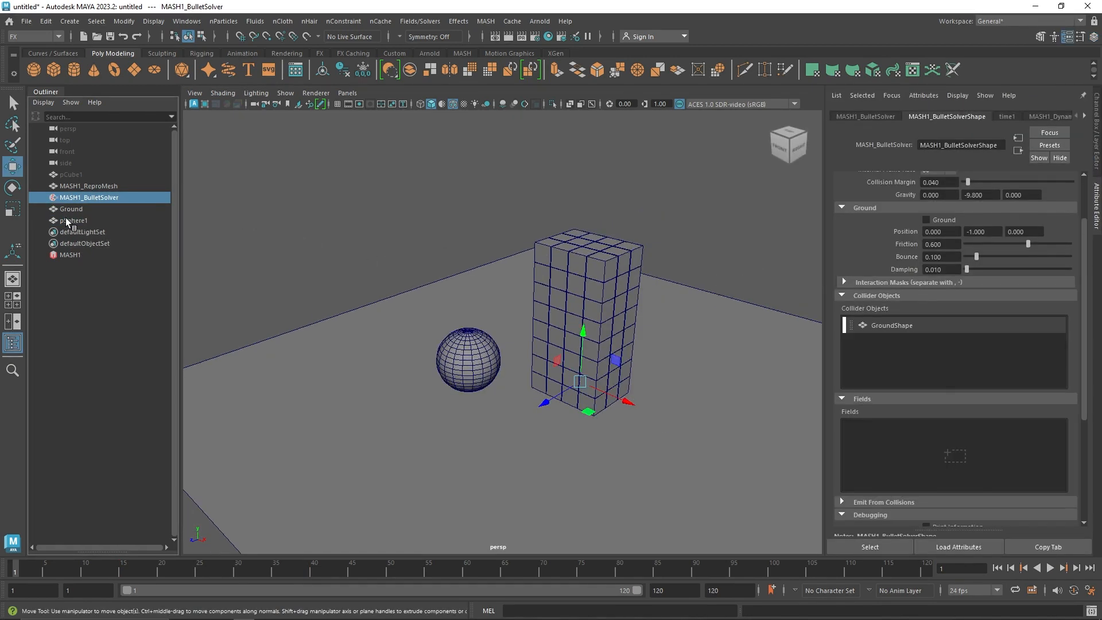
{"action": "left_click_drag", "start_coordinate": [68, 225], "coordinate": [957, 367]}
Play and scrub the simulation to examine how the sphere strikes the cube stack, and replay it from the first frame
{"action": "left_click", "coordinate": [1050, 567]}
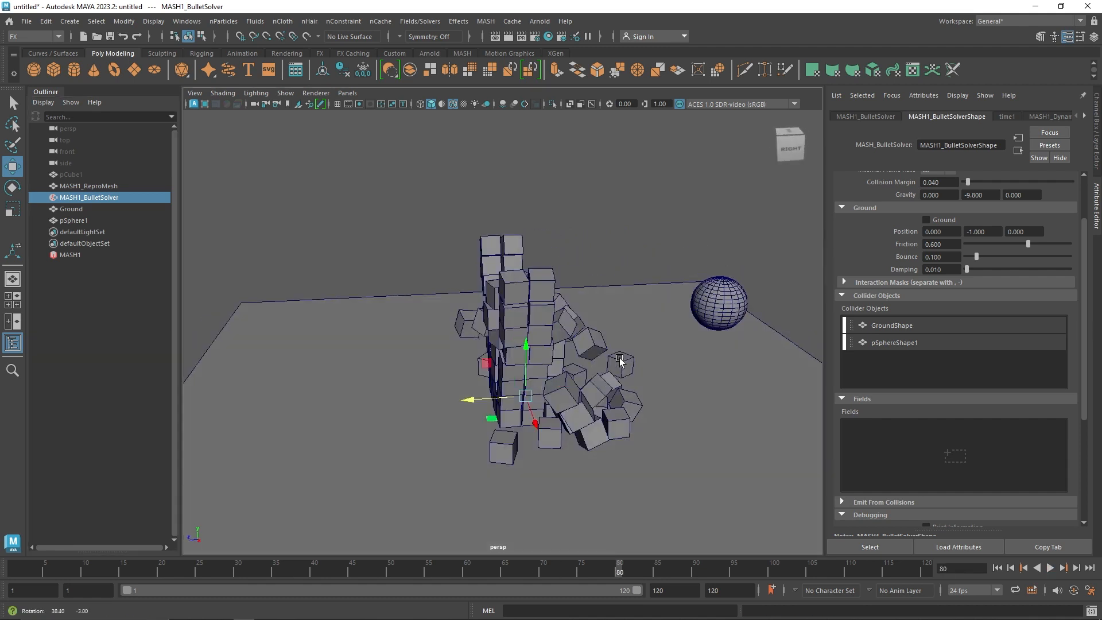
{"action": "left_click", "coordinate": [1051, 568]}
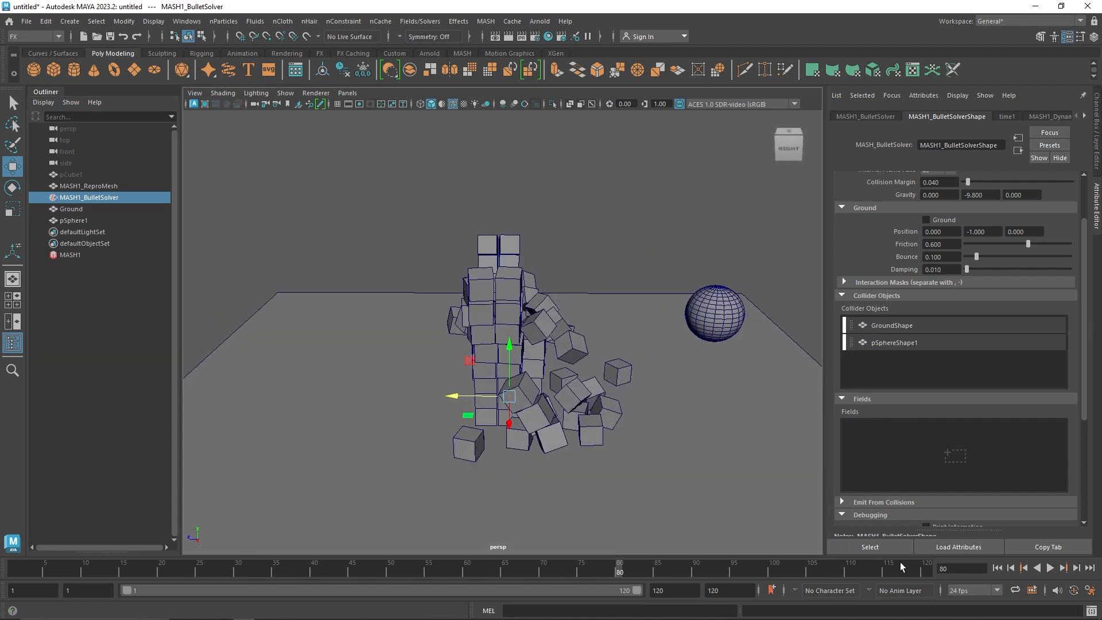
{"action": "key", "text": "alt+v"}
{"action": "left_click", "coordinate": [998, 569]}
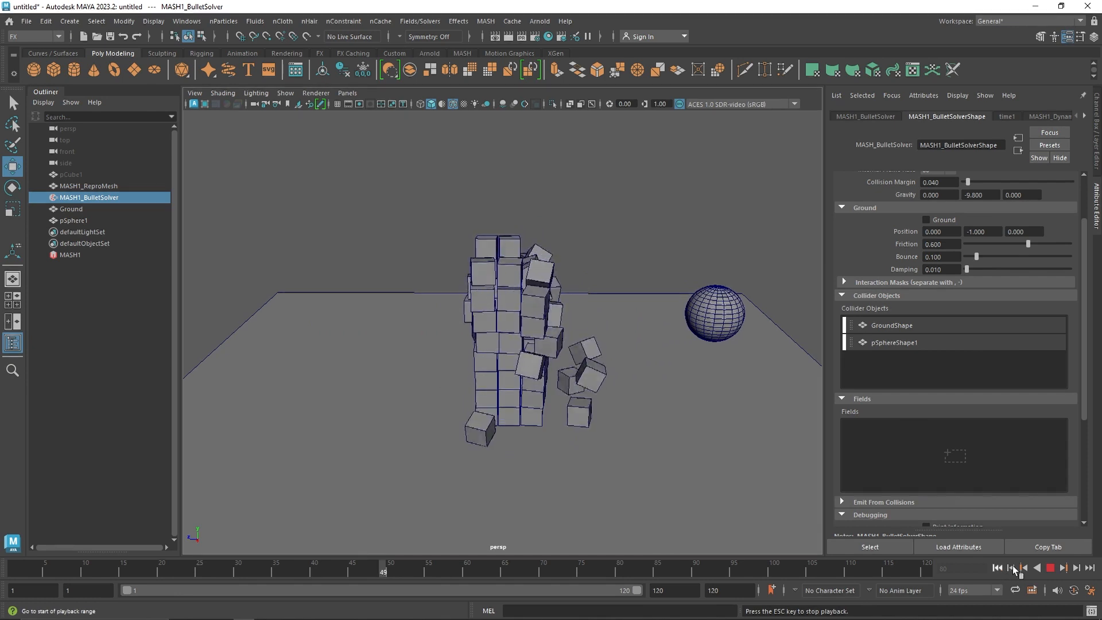
{"action": "left_click", "coordinate": [1050, 570]}
{"action": "left_click_drag", "start_coordinate": [516, 565], "coordinate": [123, 543]}
{"action": "left_click", "coordinate": [1000, 569]}
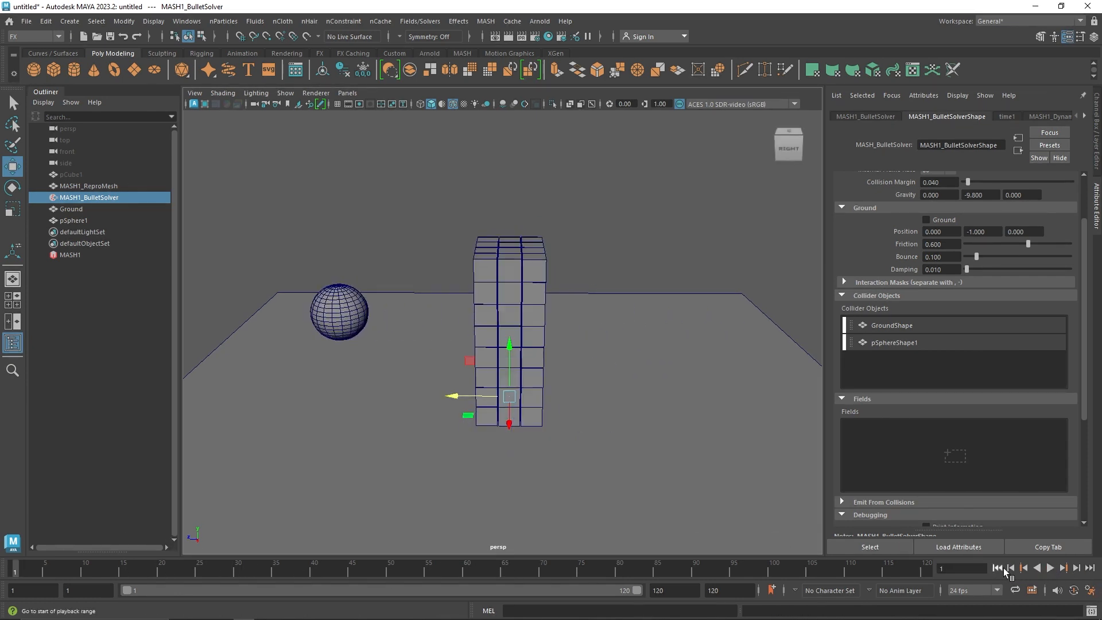
{"action": "left_click", "coordinate": [1050, 568]}
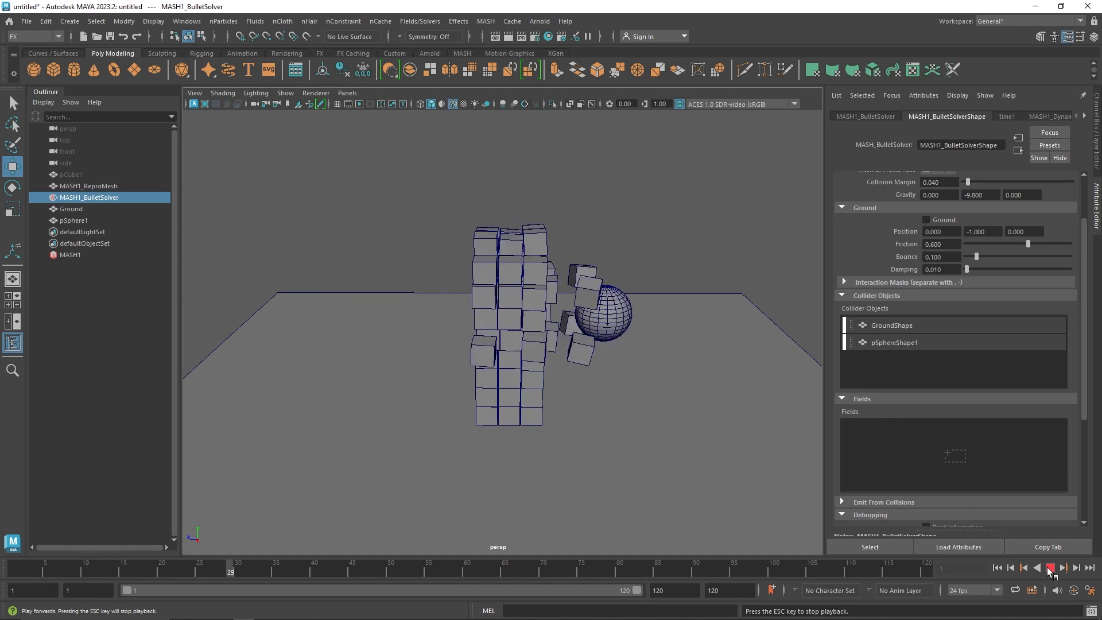
Set the Bullet solver's ground friction to about 0.335 and the MASH1_Dynamics friction to about 0.471, and resume playback
{"action": "left_click_drag", "start_coordinate": [462, 307], "coordinate": [617, 326], "text": "alt"}
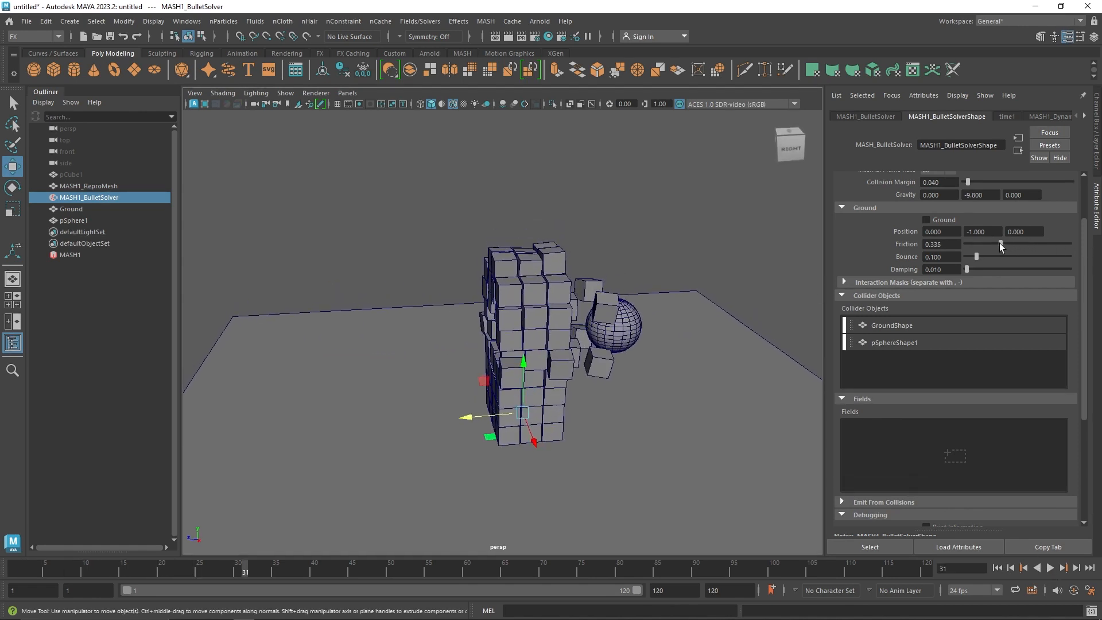
{"action": "left_click", "coordinate": [104, 255]}
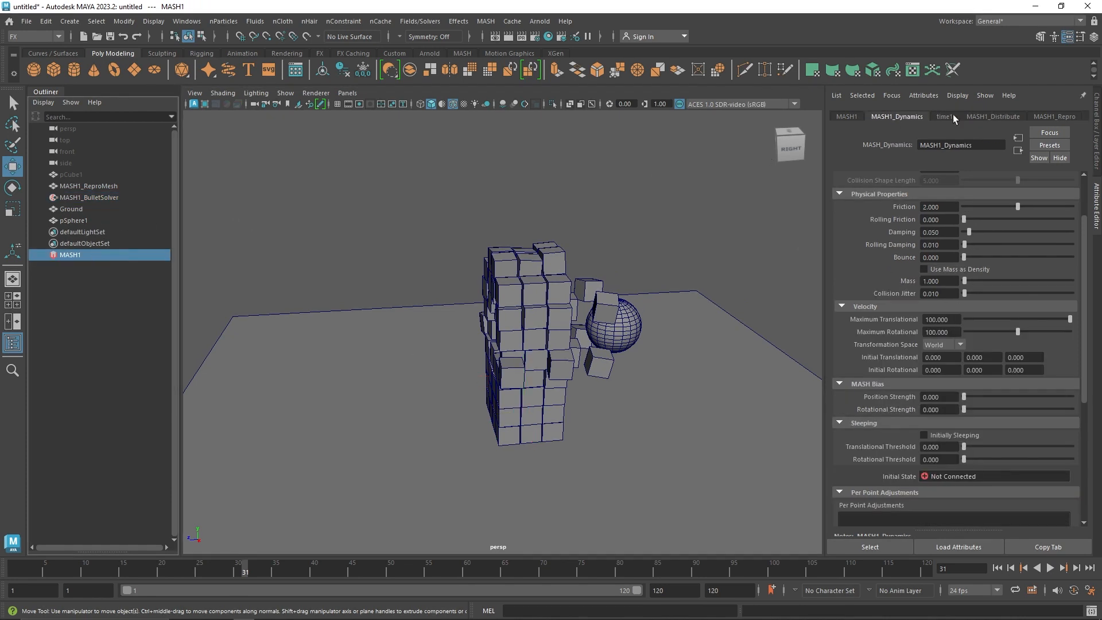
{"action": "left_click", "coordinate": [996, 116]}
{"action": "left_click", "coordinate": [924, 115]}
{"action": "left_click", "coordinate": [1050, 568]}
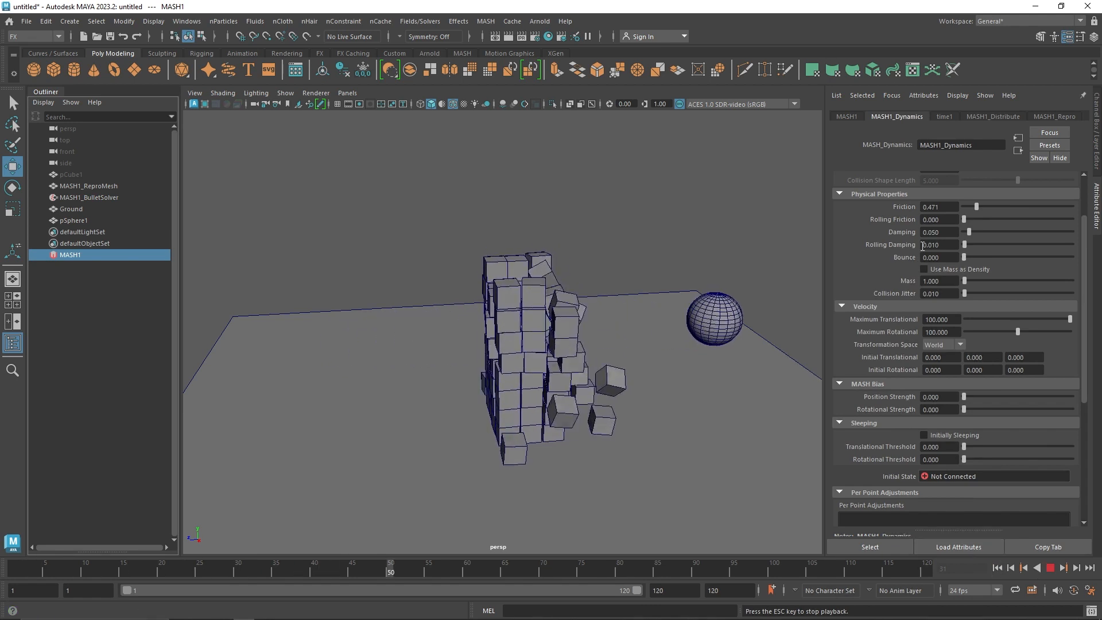
Set the MASH1_Dynamics bounce to about 0.348, enable Use Mass as Density, and restart the running simulation
{"action": "left_click_drag", "start_coordinate": [964, 258], "coordinate": [1001, 268]}
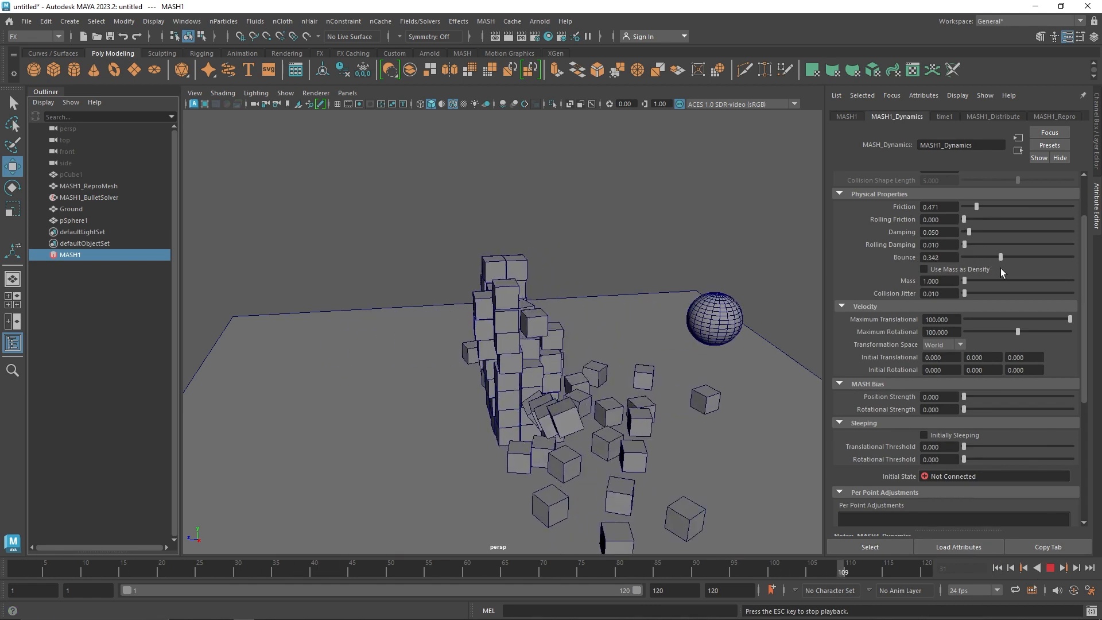
{"action": "left_click", "coordinate": [964, 269]}
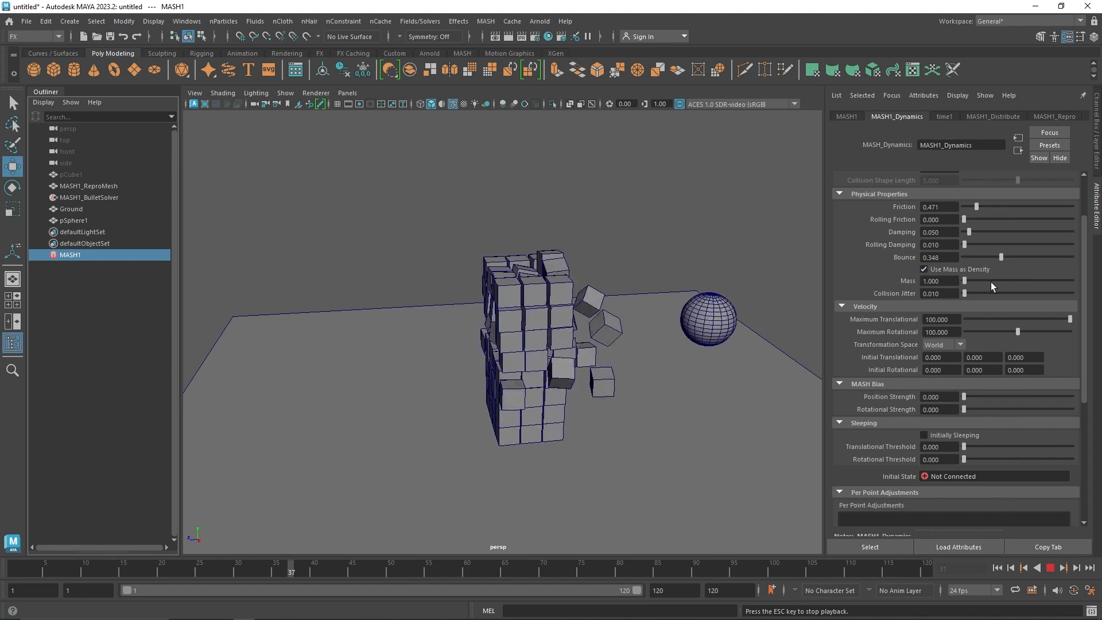
{"action": "left_click", "coordinate": [999, 568]}
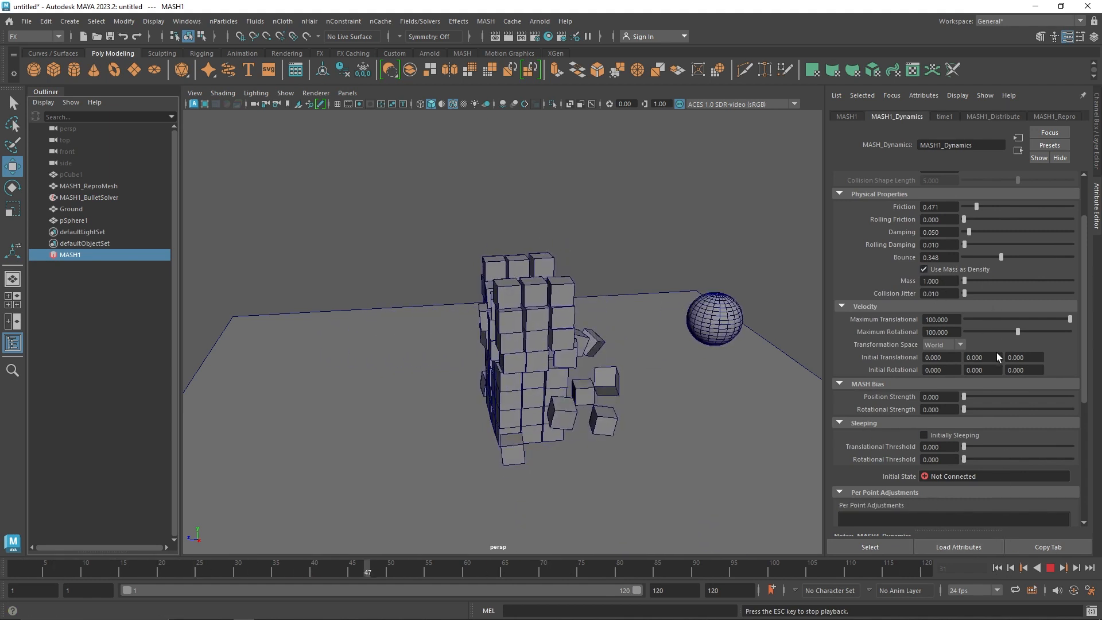
Set the MASH1_Dynamics mass to 0.2 and replay the simulation, stopping it to inspect the collapsing cubes
{"action": "left_click", "coordinate": [965, 281]}
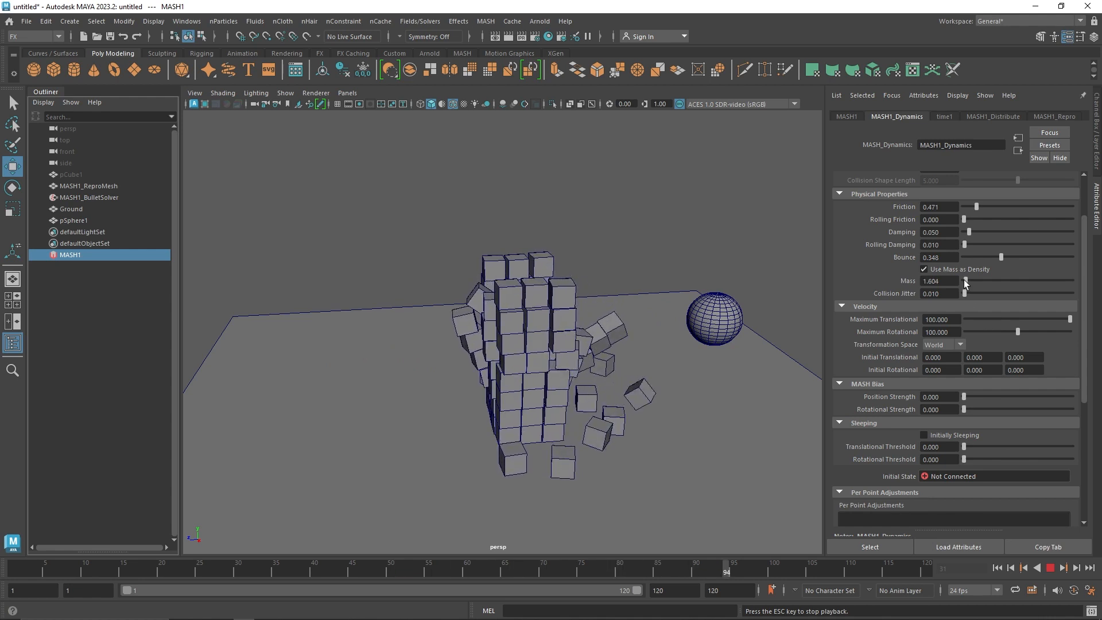
{"action": "left_click_drag", "start_coordinate": [947, 282], "coordinate": [811, 281]}
{"action": "type", "text": ".2"}
{"action": "key", "text": "Return"}
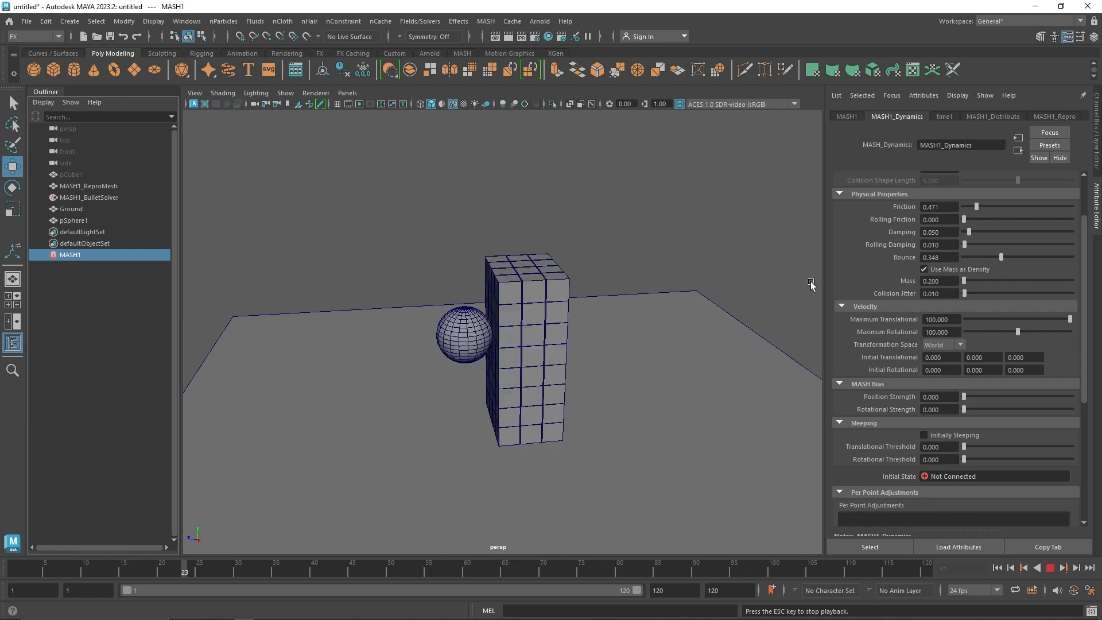
{"action": "left_click", "coordinate": [995, 566]}
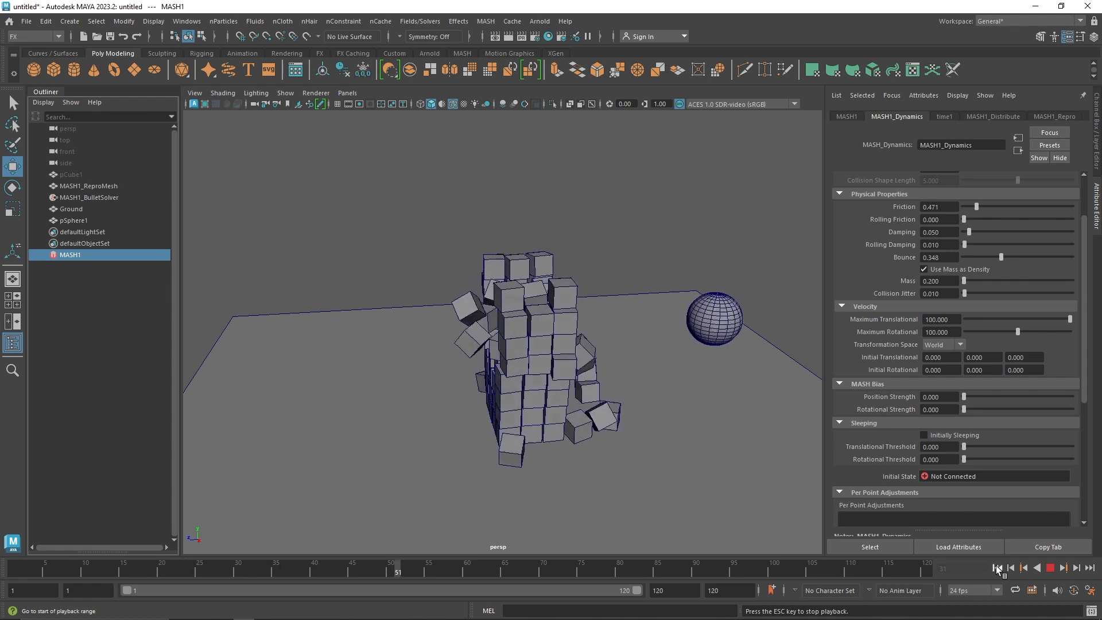
{"action": "left_click", "coordinate": [1052, 567]}
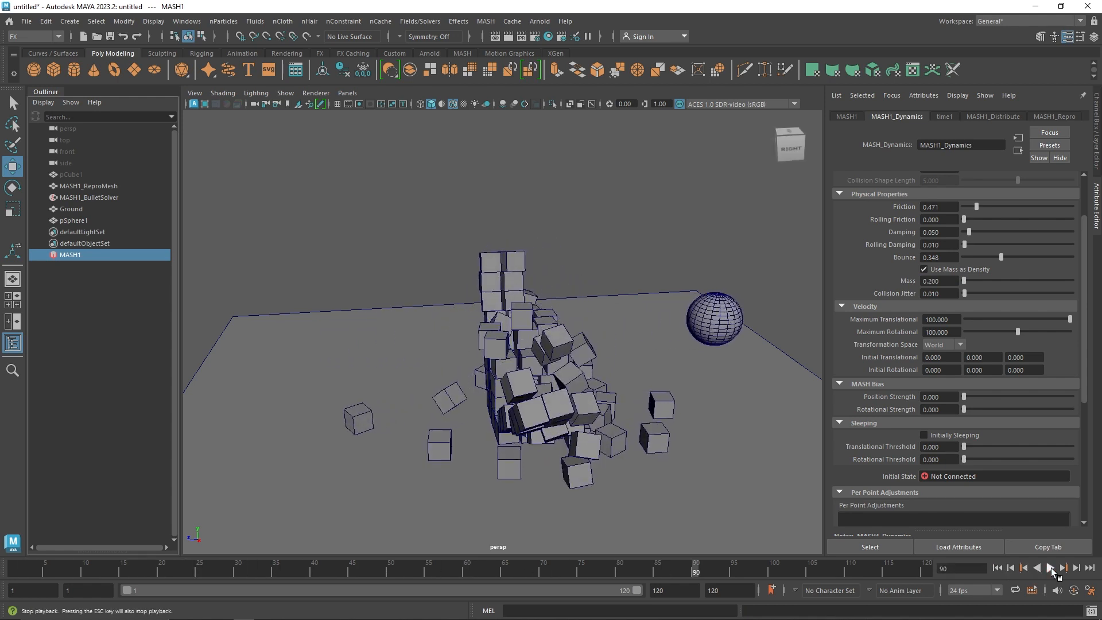
{"action": "left_click_drag", "start_coordinate": [619, 417], "coordinate": [545, 411], "text": "alt"}
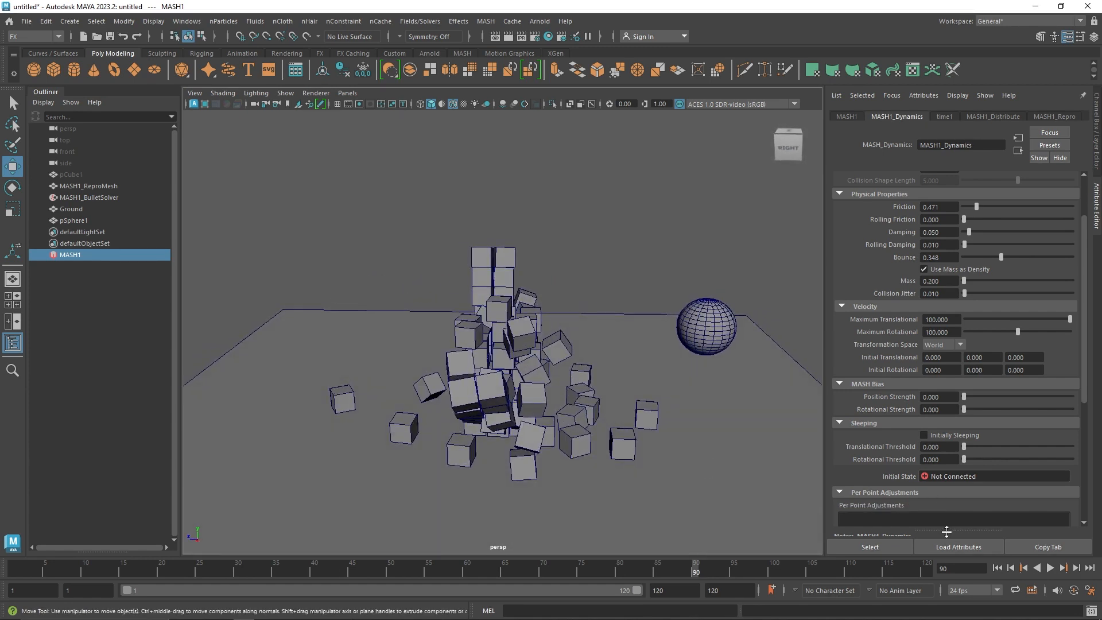
Cut the pSphere1 animation key at frame 40
{"action": "left_click", "coordinate": [101, 199]}
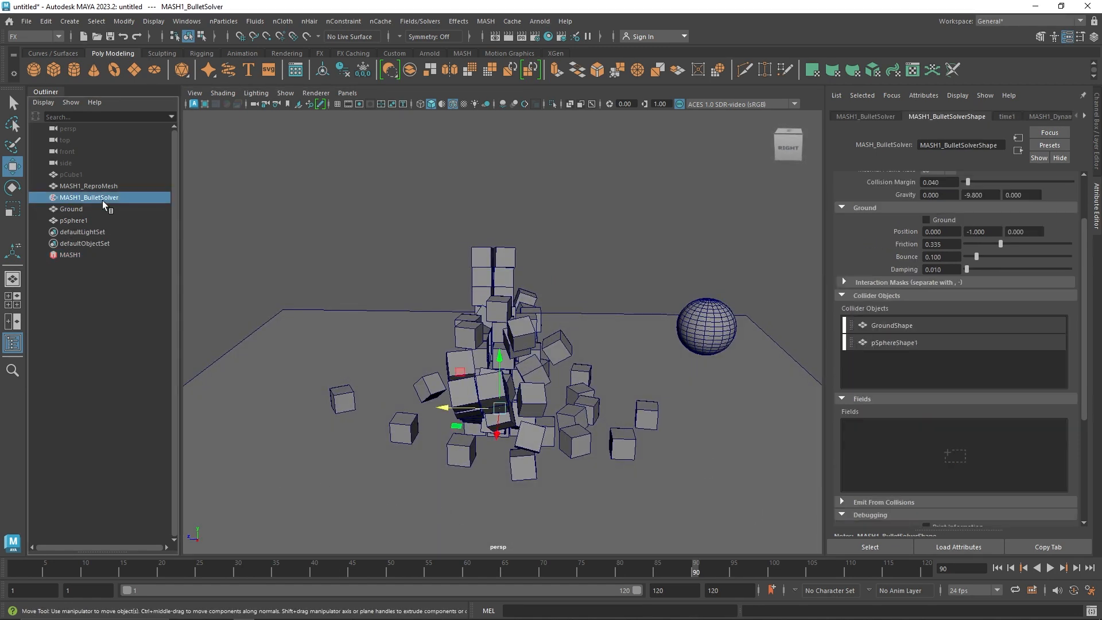
{"action": "left_click", "coordinate": [97, 207]}
{"action": "left_click", "coordinate": [98, 221]}
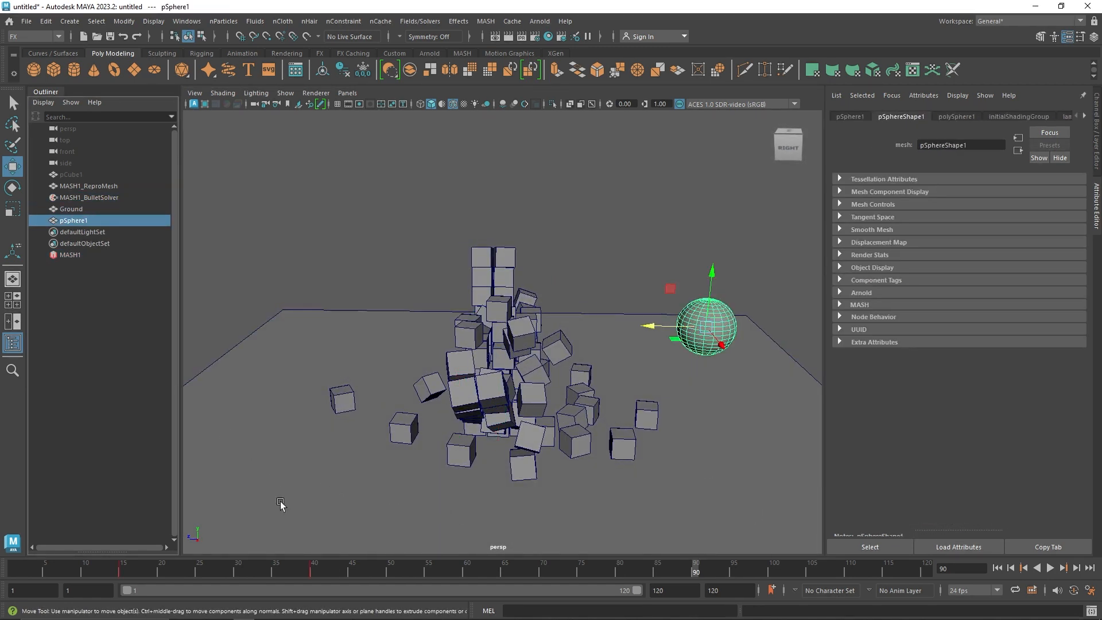
{"action": "left_click", "coordinate": [309, 565]}
{"action": "right_click", "coordinate": [313, 565]}
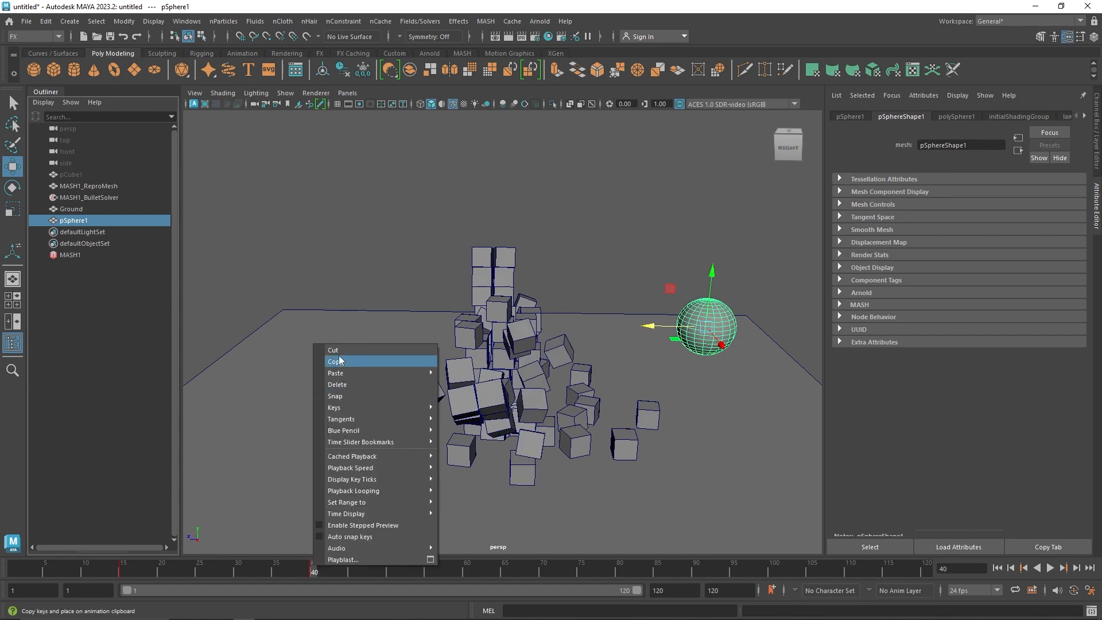
{"action": "left_click", "coordinate": [344, 349]}
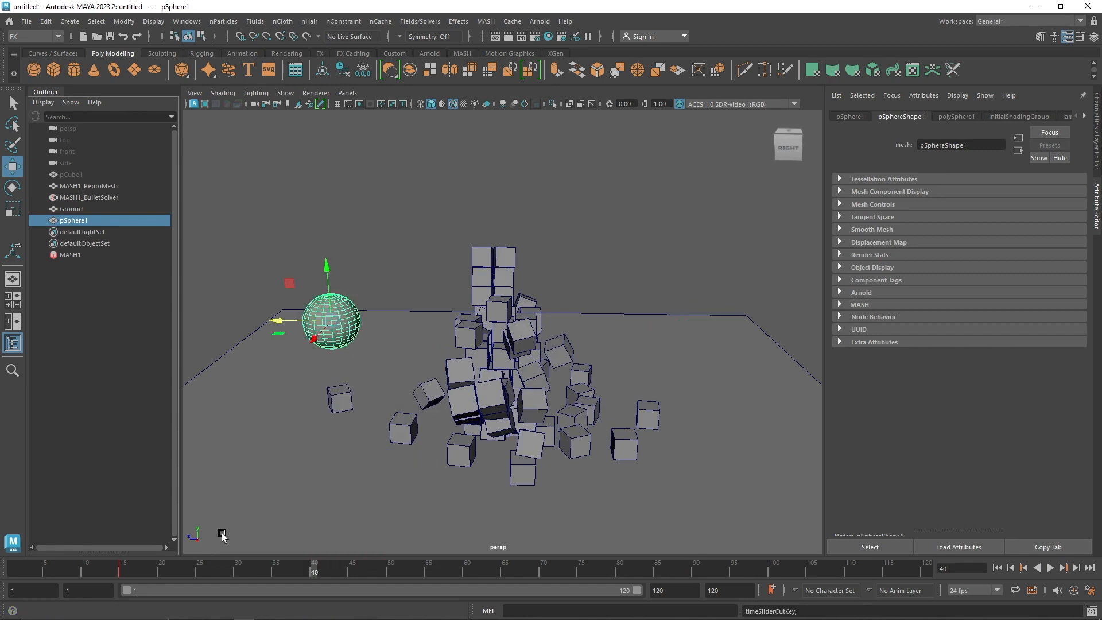
{"action": "right_click", "coordinate": [158, 572]}
{"action": "left_click", "coordinate": [174, 540]}
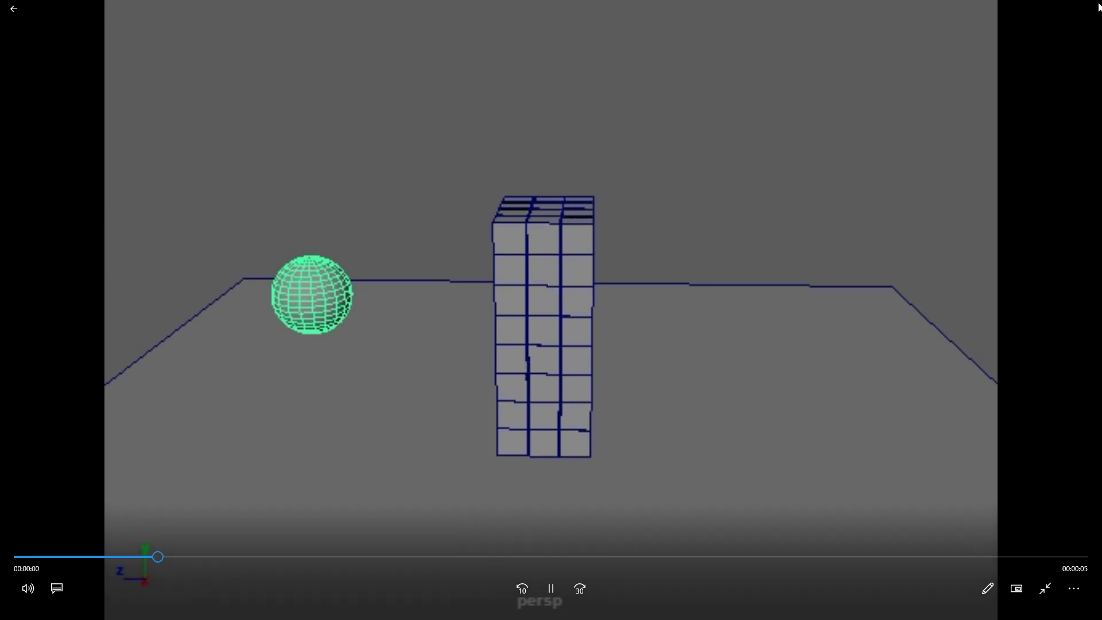
{"action": "left_click", "coordinate": [1088, 7]}
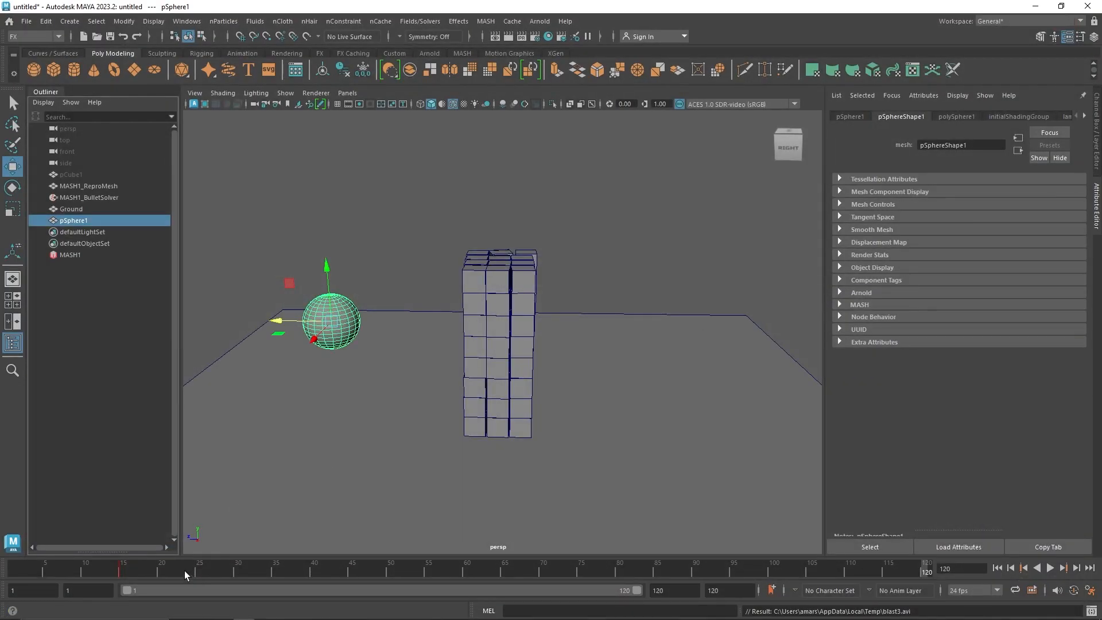
Paste the cut sphere key at frame 20 to speed up its movement
{"action": "left_click", "coordinate": [161, 568]}
{"action": "right_click", "coordinate": [160, 568]}
{"action": "mouse_move", "coordinate": [243, 439]}
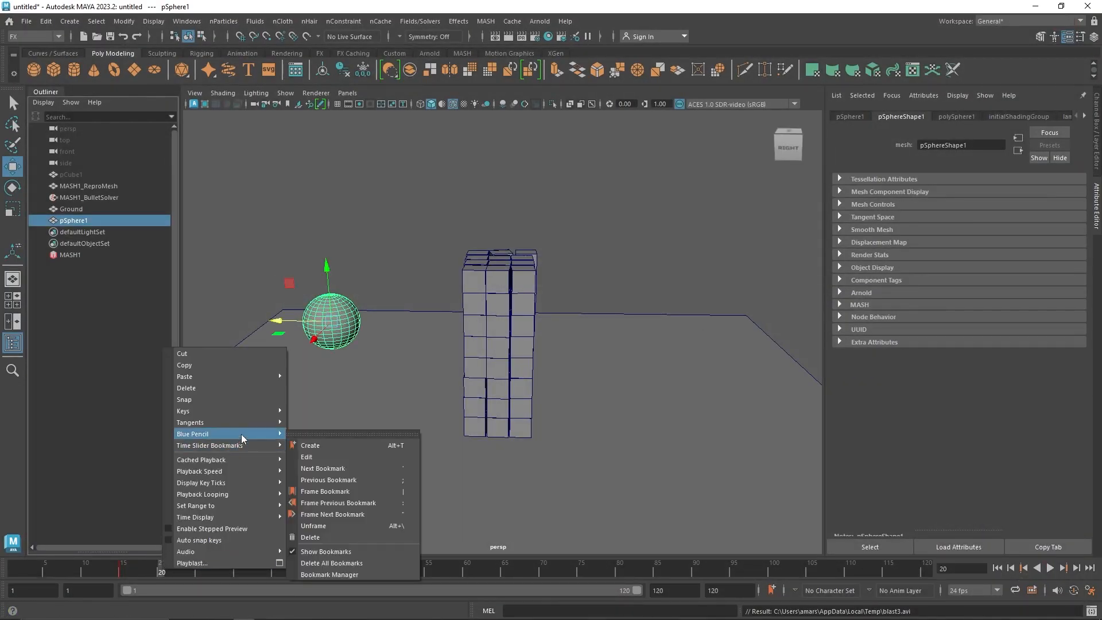
{"action": "mouse_move", "coordinate": [255, 374]}
{"action": "left_click", "coordinate": [293, 376]}
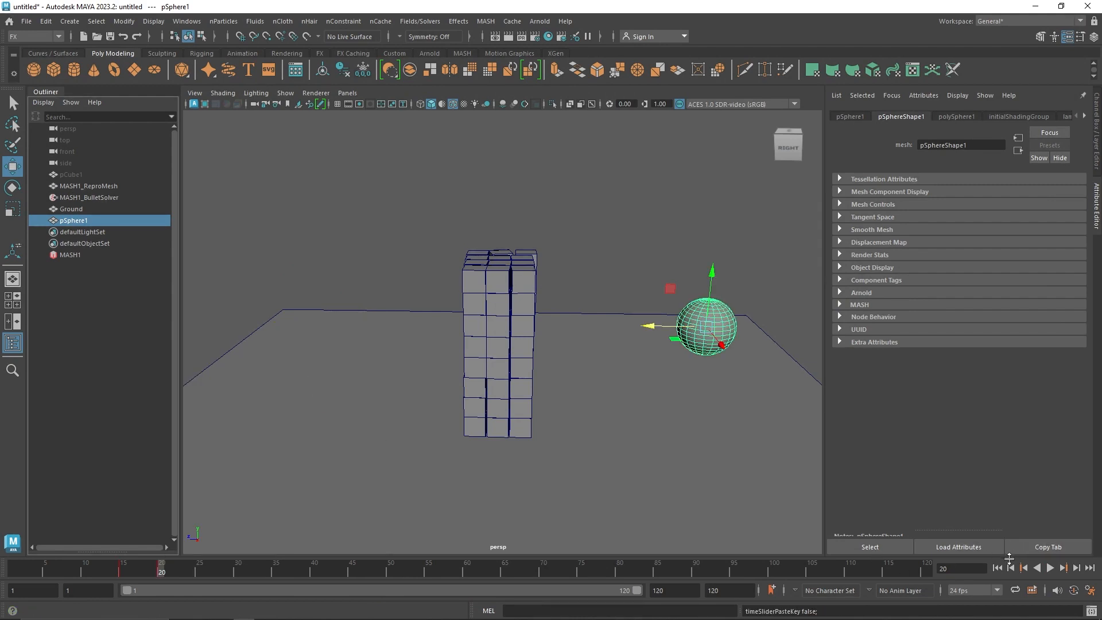
Play the simulation with the faster sphere, stop it, and inspect the cube stack from both sides
{"action": "left_click", "coordinate": [1051, 568]}
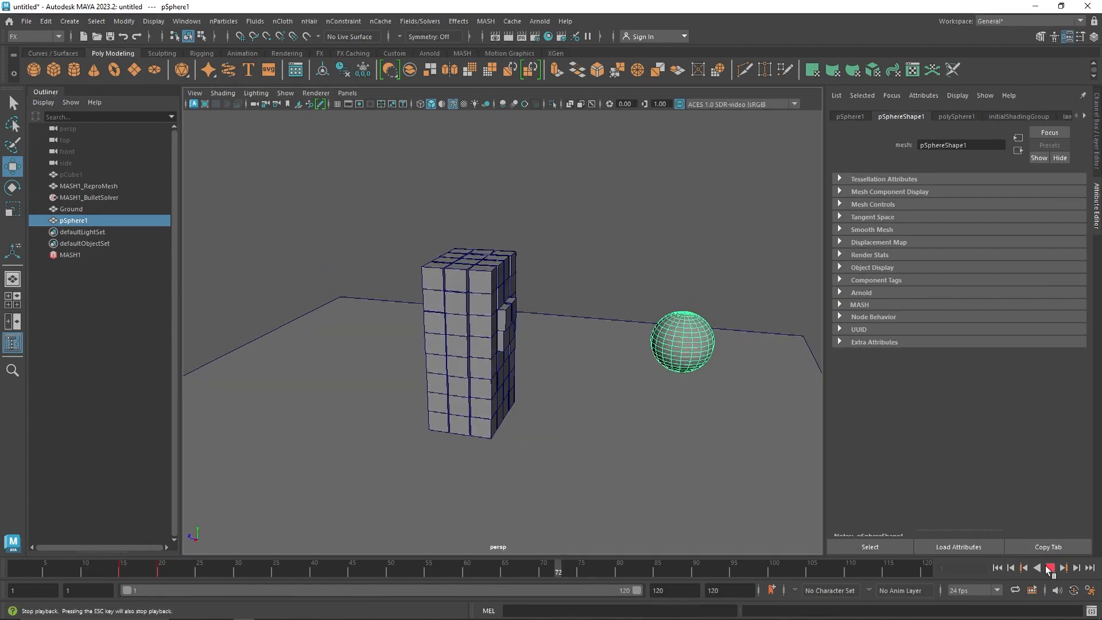
{"action": "left_click", "coordinate": [1051, 569]}
{"action": "left_click_drag", "start_coordinate": [618, 378], "coordinate": [557, 381], "text": "alt"}
{"action": "left_click_drag", "start_coordinate": [473, 382], "coordinate": [595, 396], "text": "alt"}
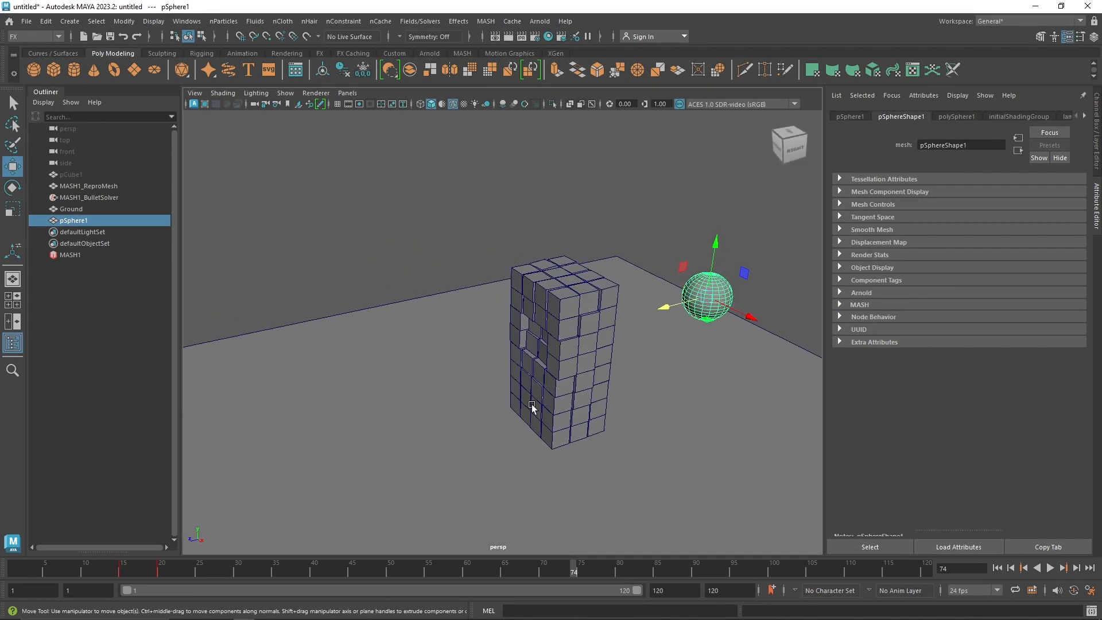
Move the sphere's end key from frame 20 to frame 30
{"action": "mouse_move", "coordinate": [574, 565]}
{"action": "left_mouse_down"}
{"action": "mouse_move", "coordinate": [80, 563]}
{"action": "mouse_move", "coordinate": [162, 562]}
{"action": "left_mouse_up"}
{"action": "right_click", "coordinate": [162, 565]}
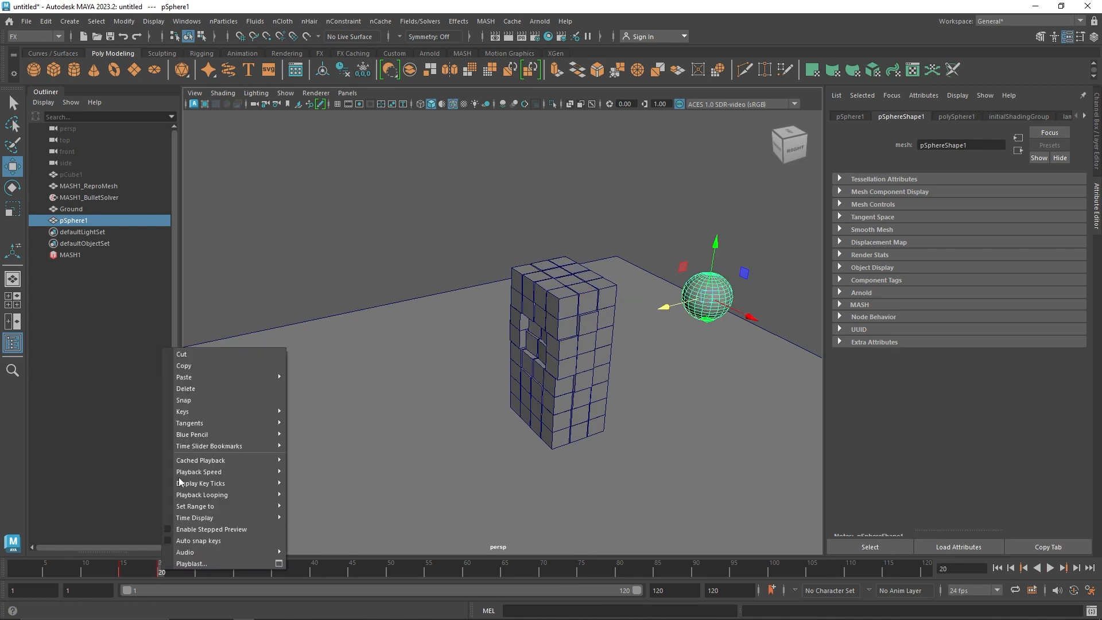
{"action": "left_click", "coordinate": [208, 365]}
{"action": "left_click", "coordinate": [238, 568]}
{"action": "right_click", "coordinate": [240, 570]}
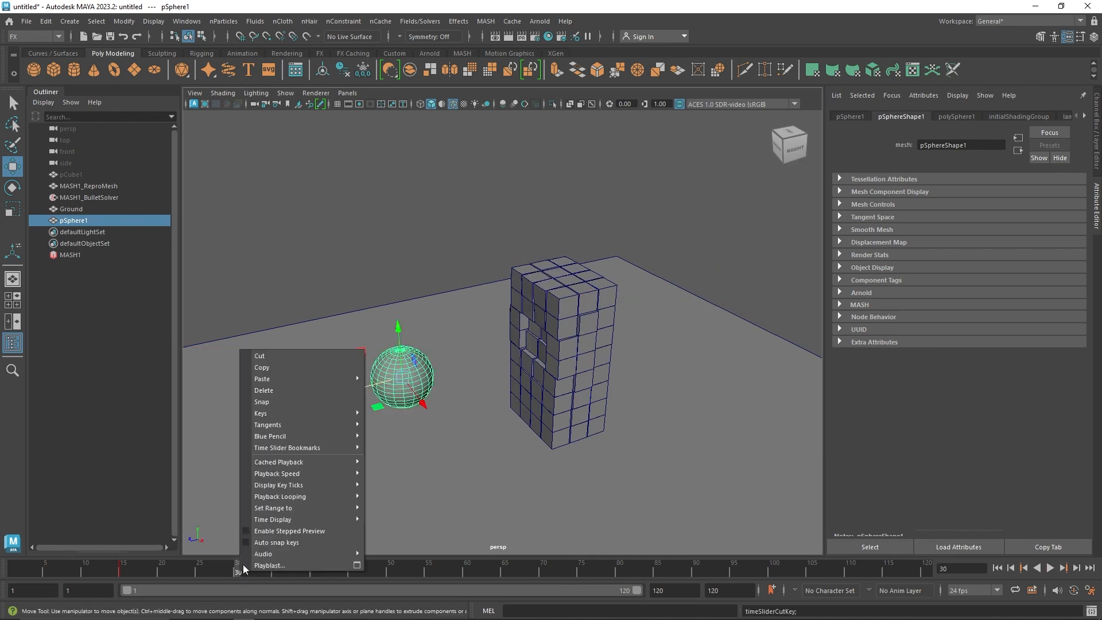
{"action": "mouse_move", "coordinate": [335, 379]}
{"action": "left_click", "coordinate": [392, 377]}
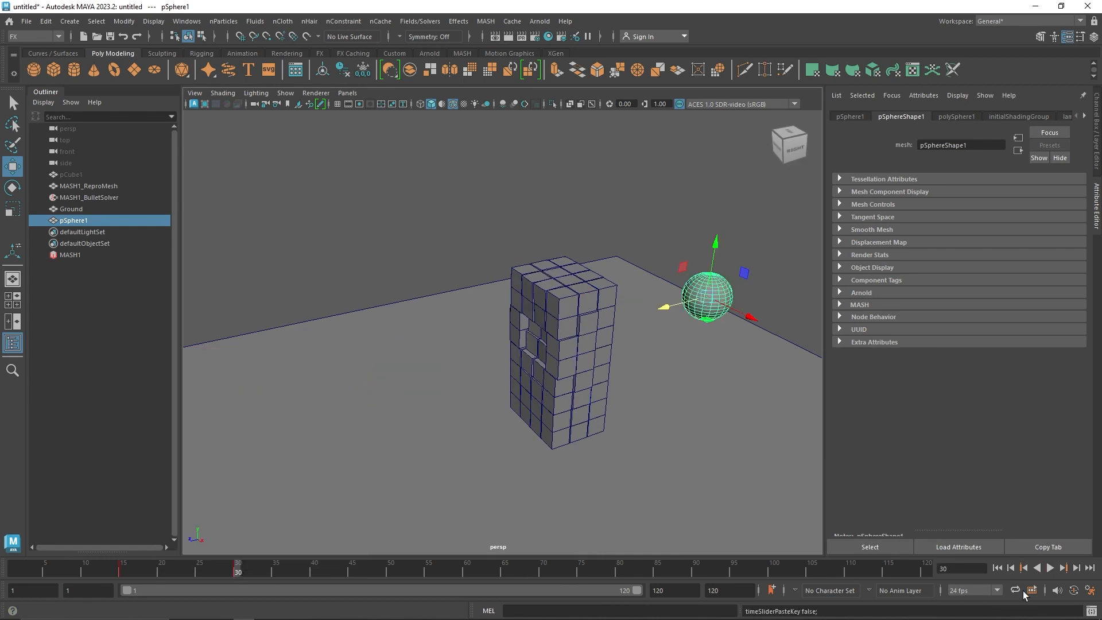
Play the retimed simulation from the first frame, inspect the impact around the stack, and rewind to the start
{"action": "left_click", "coordinate": [998, 569]}
{"action": "left_click", "coordinate": [1050, 568]}
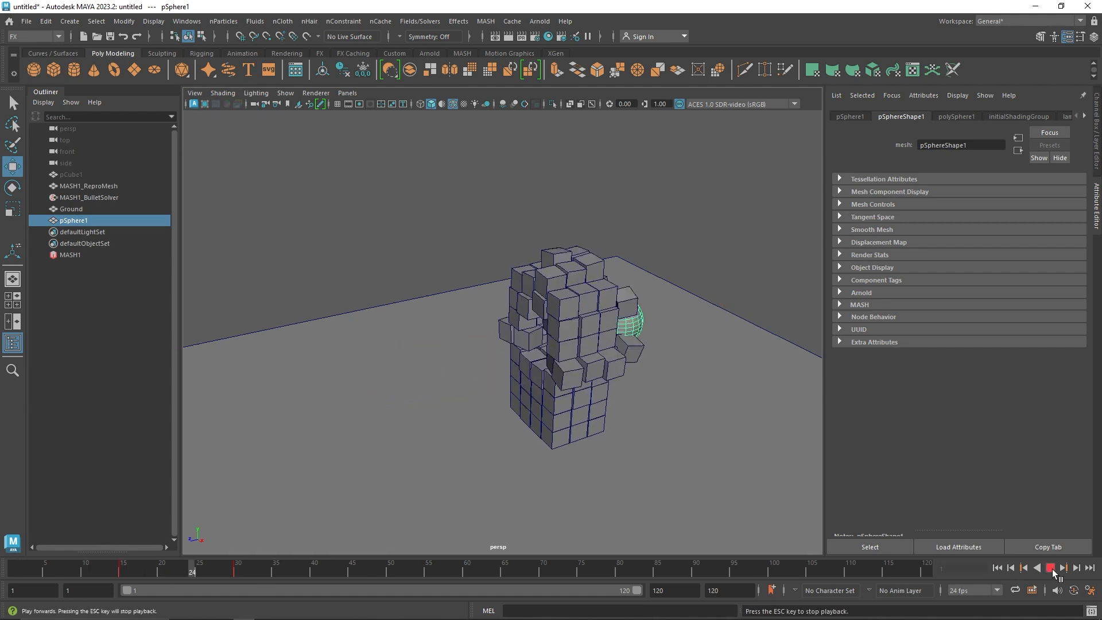
{"action": "left_click", "coordinate": [1052, 569]}
{"action": "left_click_drag", "start_coordinate": [636, 426], "coordinate": [569, 427], "text": "alt"}
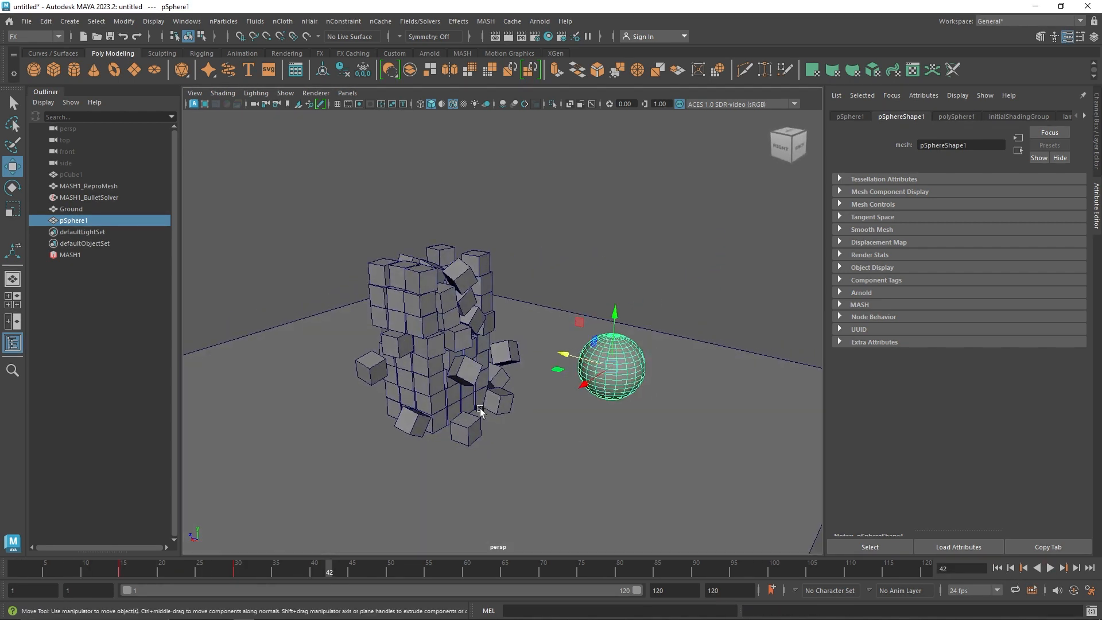
{"action": "left_click_drag", "start_coordinate": [478, 407], "coordinate": [521, 439], "text": "alt"}
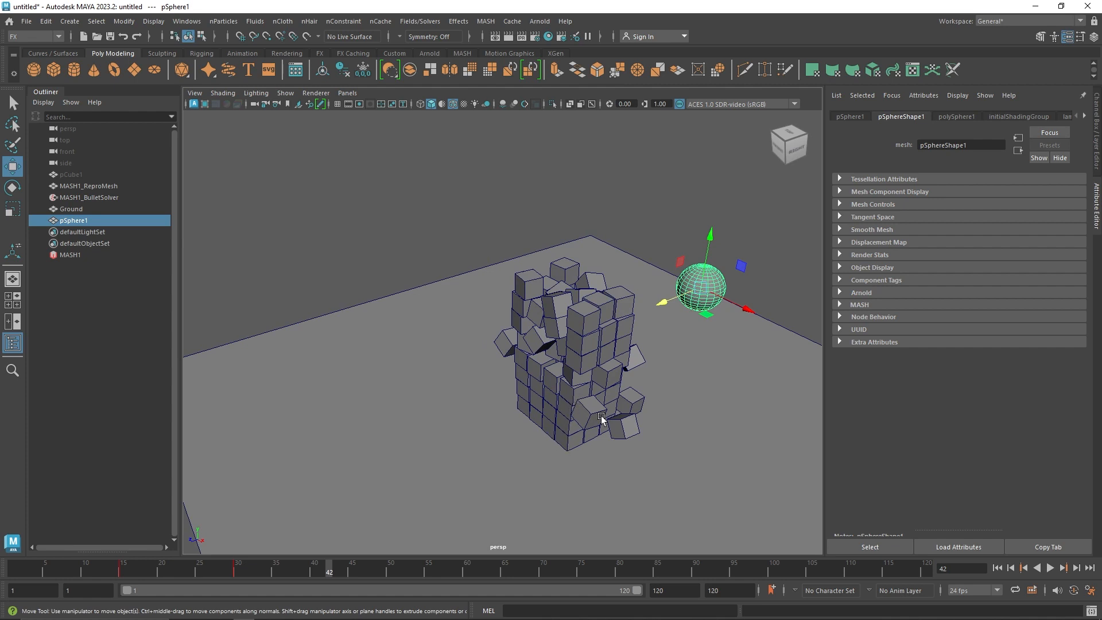
{"action": "left_click", "coordinate": [998, 569]}
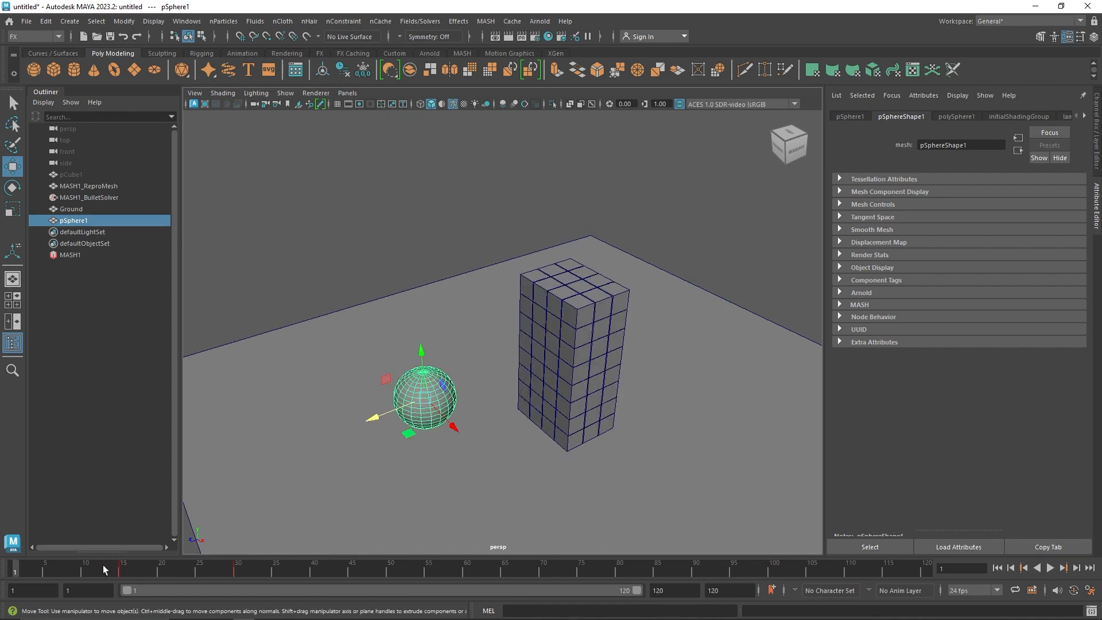
Break the connections on the sphere's Translate Z and move it along Z to about -0.291, inside the cube stack
{"action": "key", "text": "ctrl+a"}
{"action": "left_click", "coordinate": [1033, 145]}
{"action": "right_click", "coordinate": [1033, 145]}
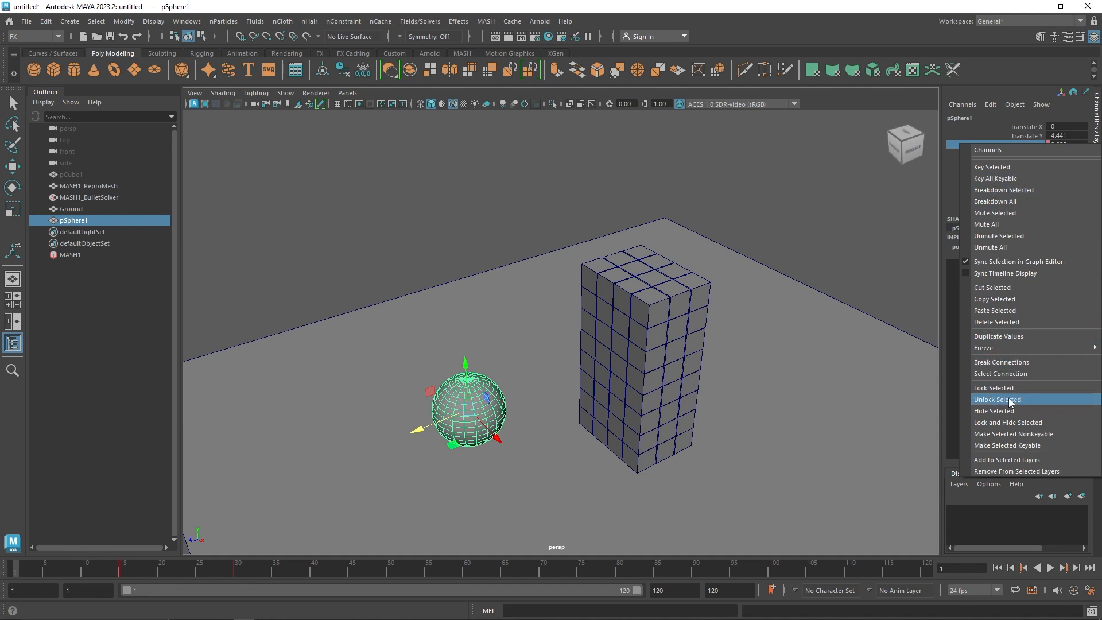
{"action": "left_click", "coordinate": [1002, 372]}
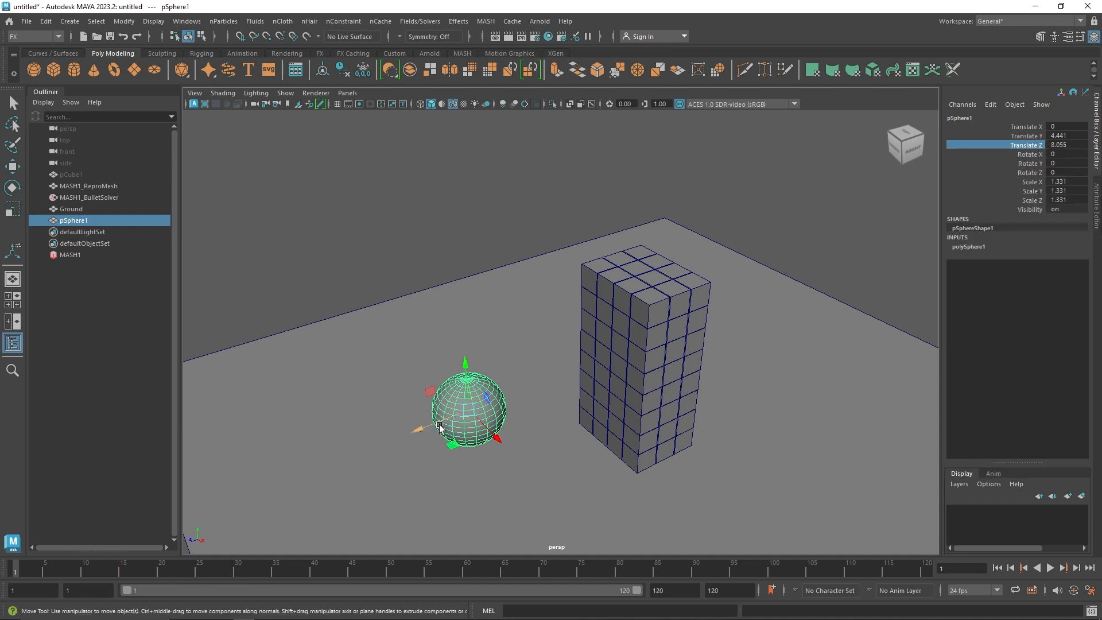
{"action": "left_click_drag", "start_coordinate": [422, 427], "coordinate": [646, 372]}
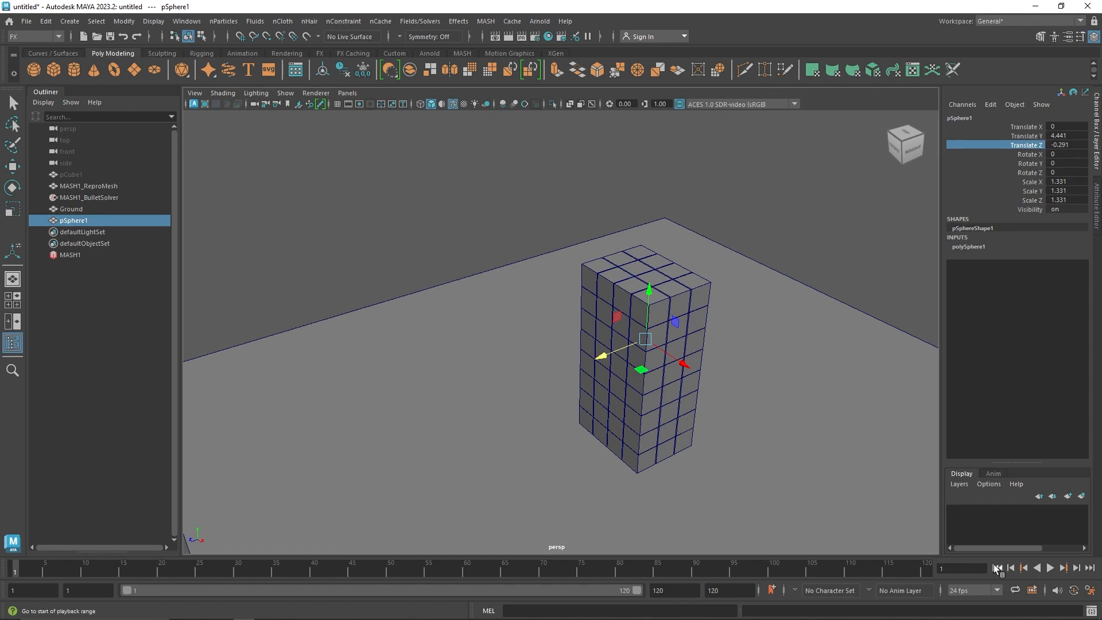
Add an Offset node to the MASH1 network and raise the cube stack above the sphere
{"action": "left_click", "coordinate": [99, 255]}
{"action": "left_click", "coordinate": [1097, 198]}
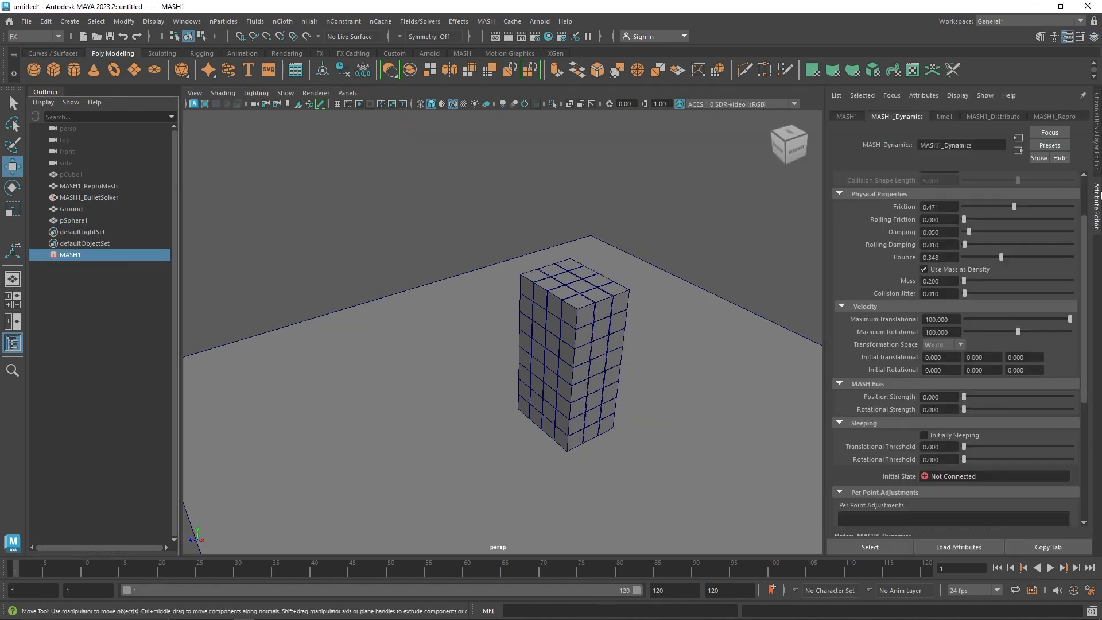
{"action": "left_click", "coordinate": [841, 115]}
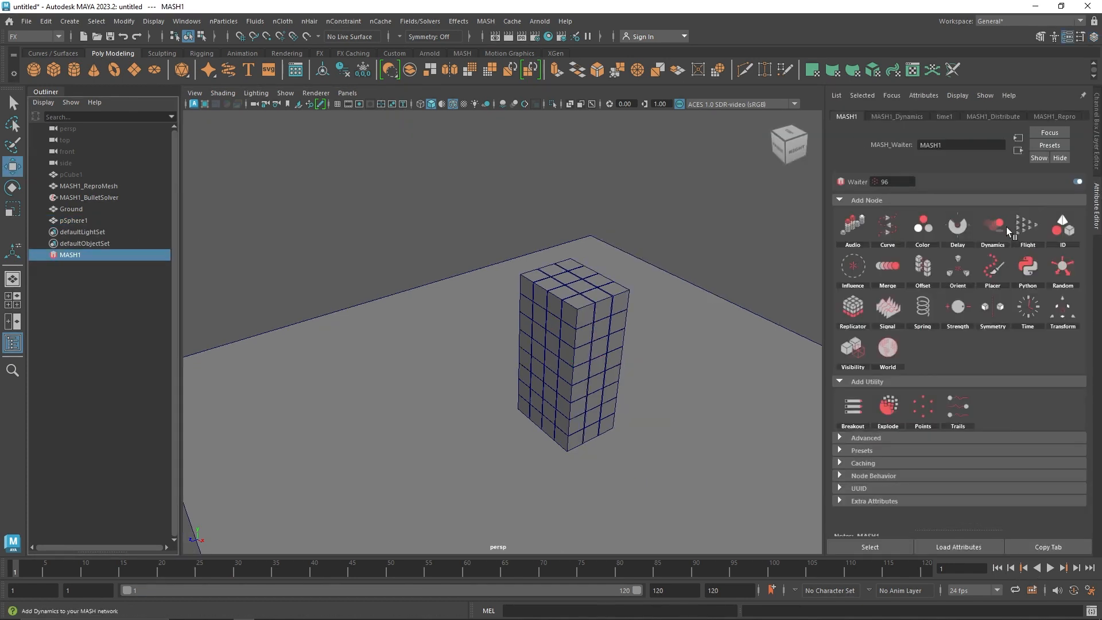
{"action": "left_click", "coordinate": [936, 266]}
{"action": "left_click_drag", "start_coordinate": [968, 269], "coordinate": [1018, 260], "text": "ctrl"}
{"action": "left_click_drag", "start_coordinate": [655, 314], "coordinate": [691, 298], "text": "alt"}
{"action": "left_click", "coordinate": [691, 298]}
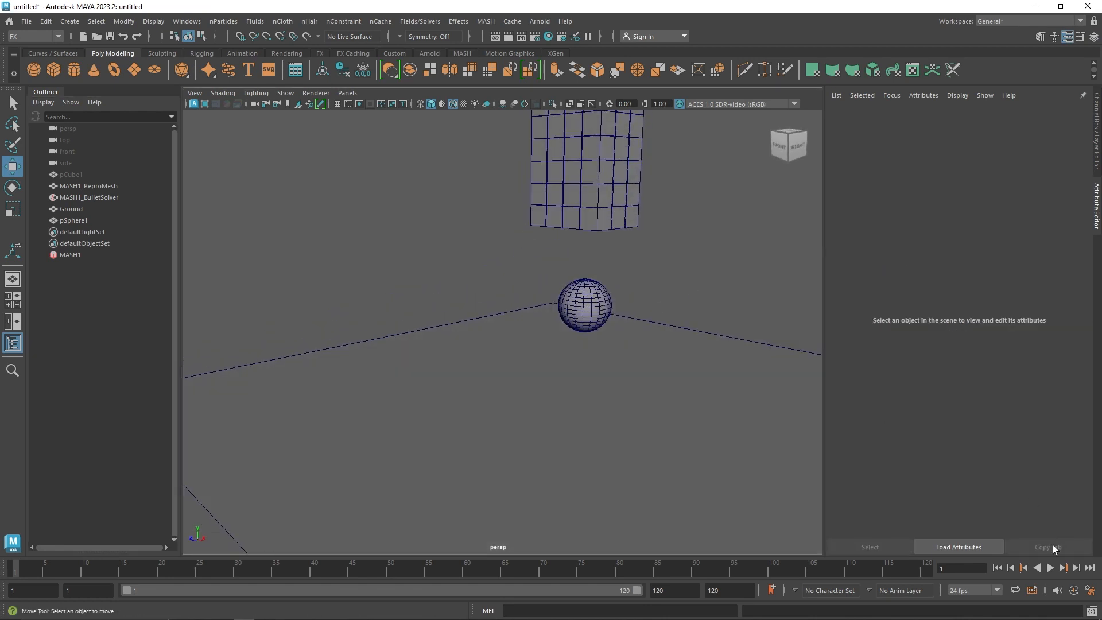
Play the simulation of the cubes dropping onto the sphere, stop it, and check the Bullet solver's collider objects
{"action": "left_click", "coordinate": [1051, 569]}
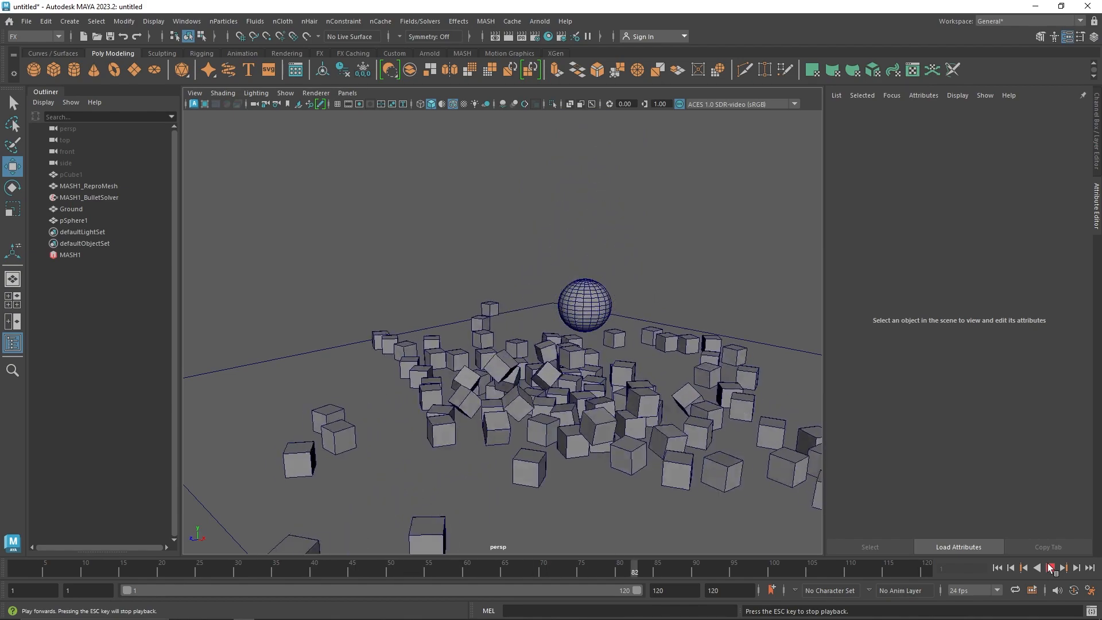
{"action": "left_click", "coordinate": [1050, 568]}
{"action": "left_click_drag", "start_coordinate": [555, 388], "coordinate": [572, 407], "text": "alt"}
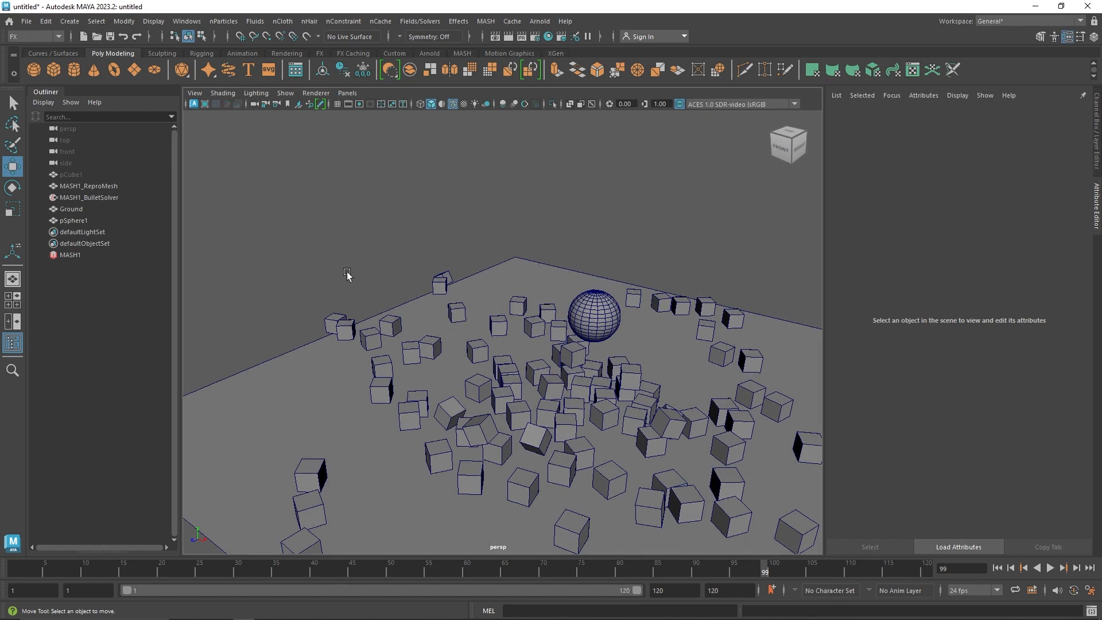
{"action": "left_click", "coordinate": [103, 197]}
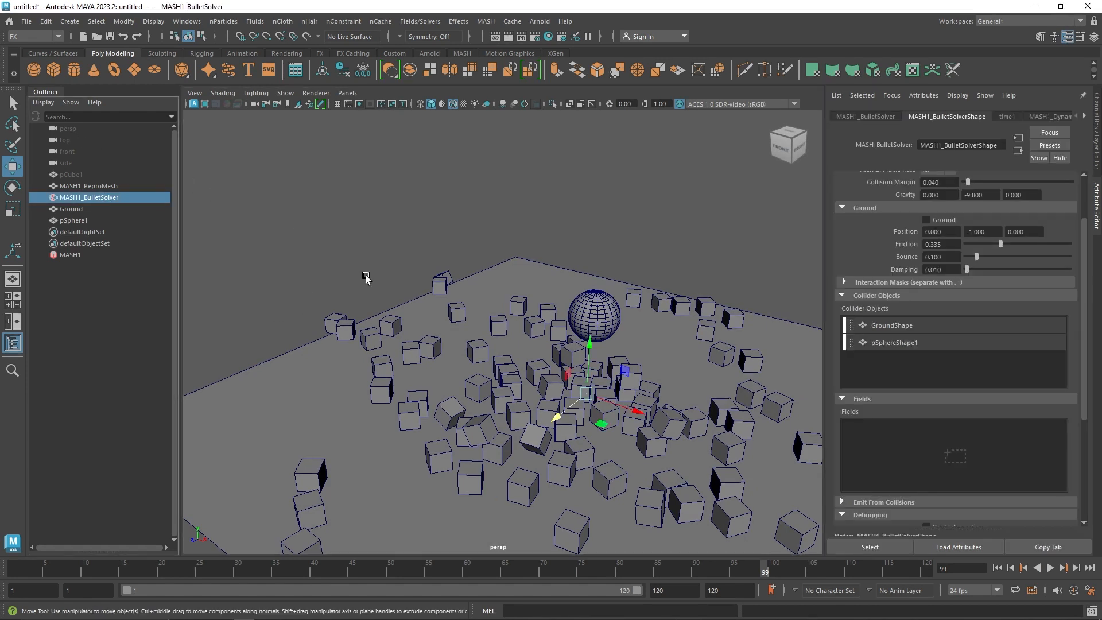
{"action": "middle_click_drag", "start_coordinate": [366, 278], "coordinate": [870, 347]}
Start a new scene without saving the current one
{"action": "left_click", "coordinate": [26, 20]}
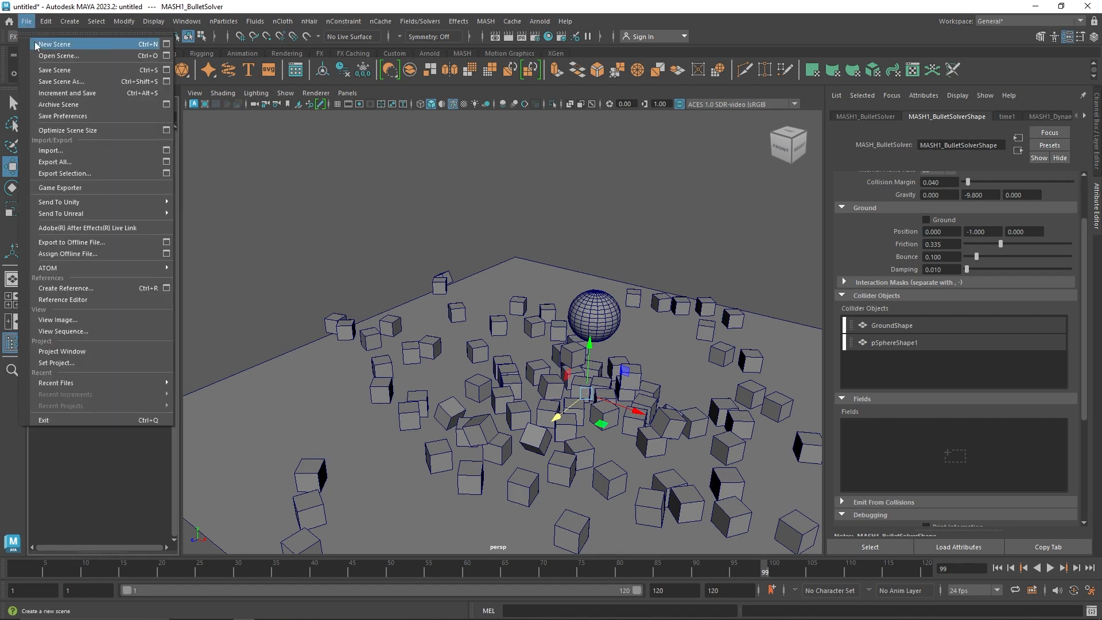
{"action": "left_click", "coordinate": [52, 44]}
{"action": "left_click", "coordinate": [548, 318]}
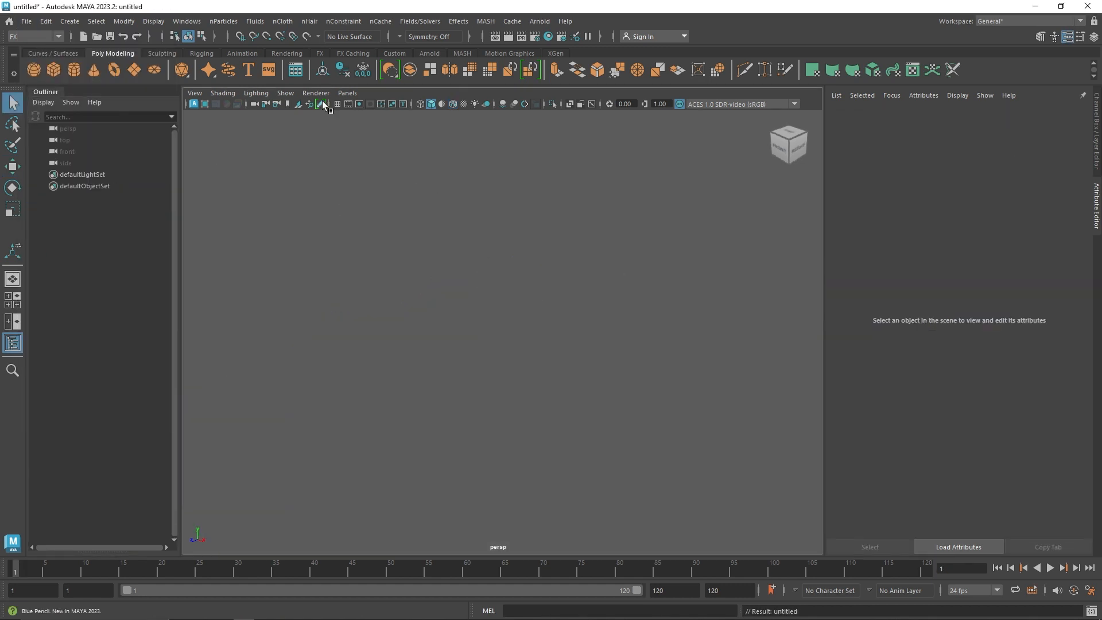
Create a polygon torus and set its radius to 4
{"action": "left_click", "coordinate": [117, 71]}
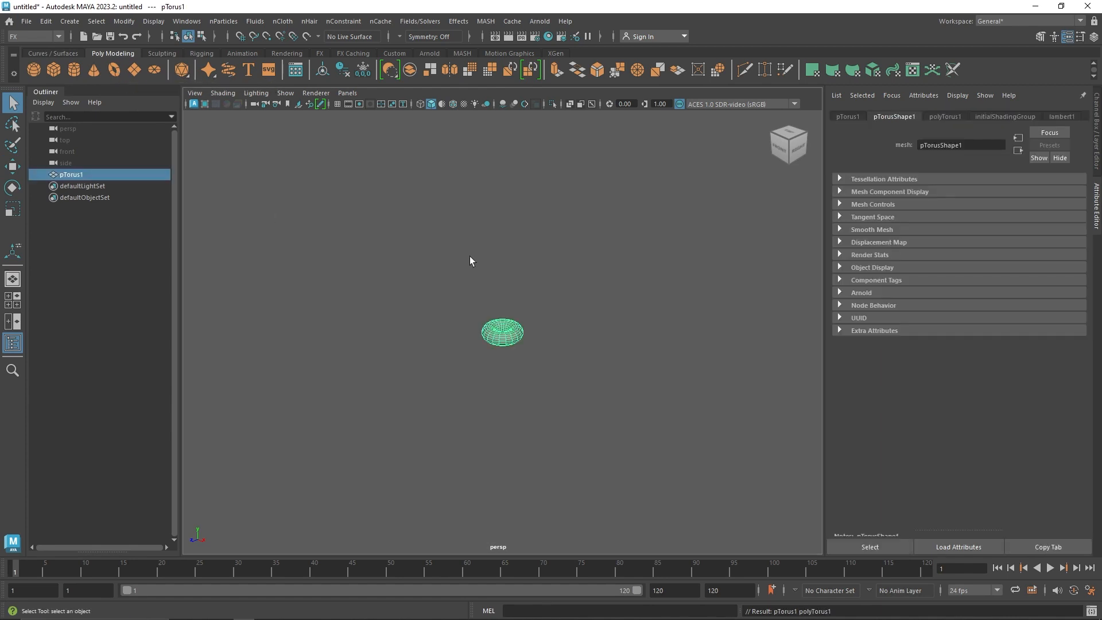
{"action": "key", "text": "ctrl+a"}
{"action": "left_click", "coordinate": [970, 247]}
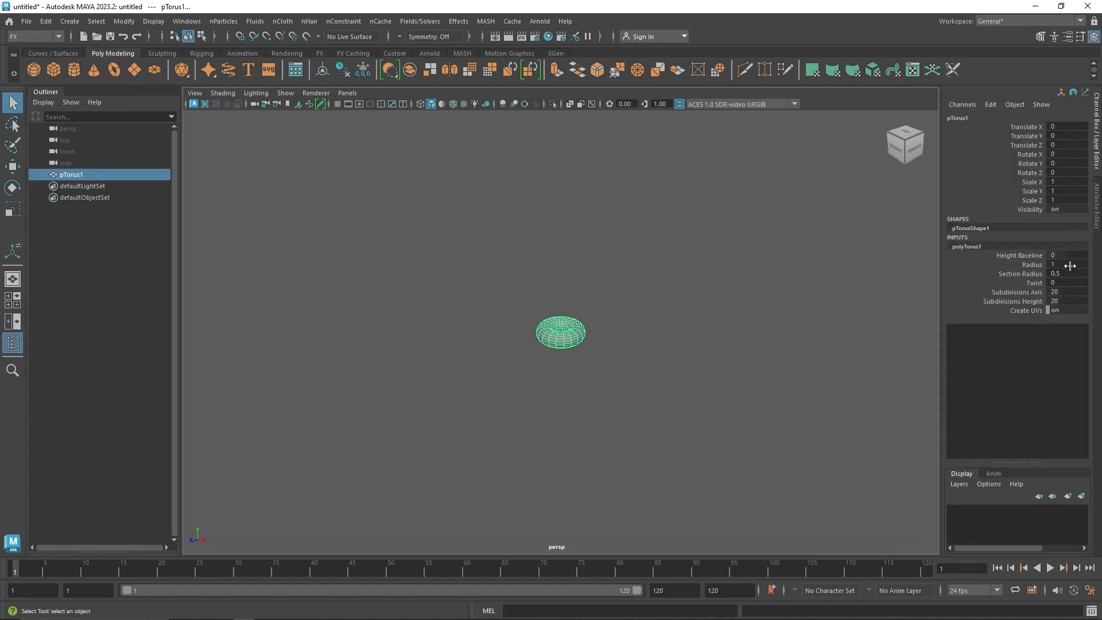
{"action": "left_click", "coordinate": [1070, 265]}
{"action": "type", "text": "4"}
{"action": "key", "text": "Return"}
{"action": "left_click", "coordinate": [826, 296]}
{"action": "left_click_drag", "start_coordinate": [779, 313], "coordinate": [600, 397]}
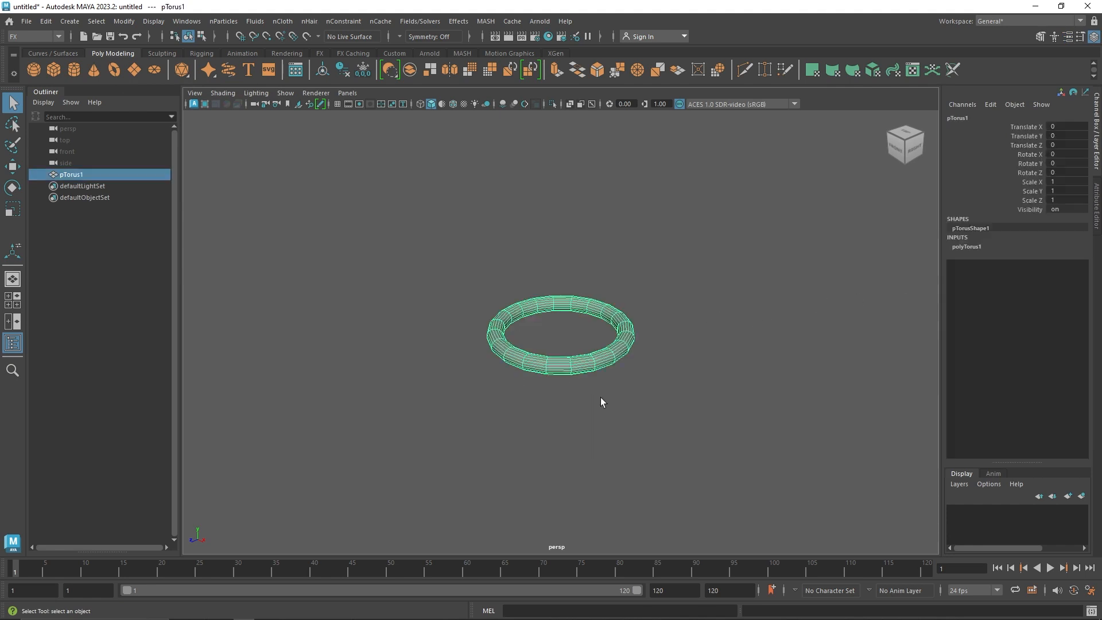
Set the torus's section radius to 2
{"action": "left_click", "coordinate": [967, 246]}
{"action": "left_click", "coordinate": [1066, 272]}
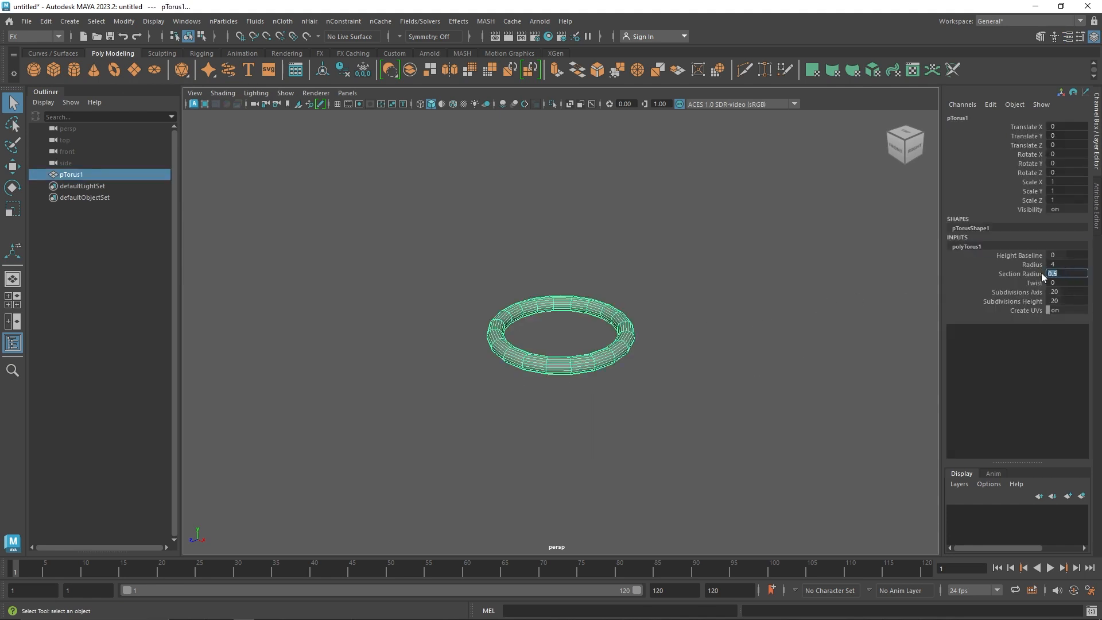
{"action": "type", "text": "2"}
{"action": "key", "text": "Return"}
{"action": "left_click", "coordinate": [681, 320]}
{"action": "left_click", "coordinate": [637, 349]}
Set the torus's section radius to 1
{"action": "double_click", "coordinate": [967, 246]}
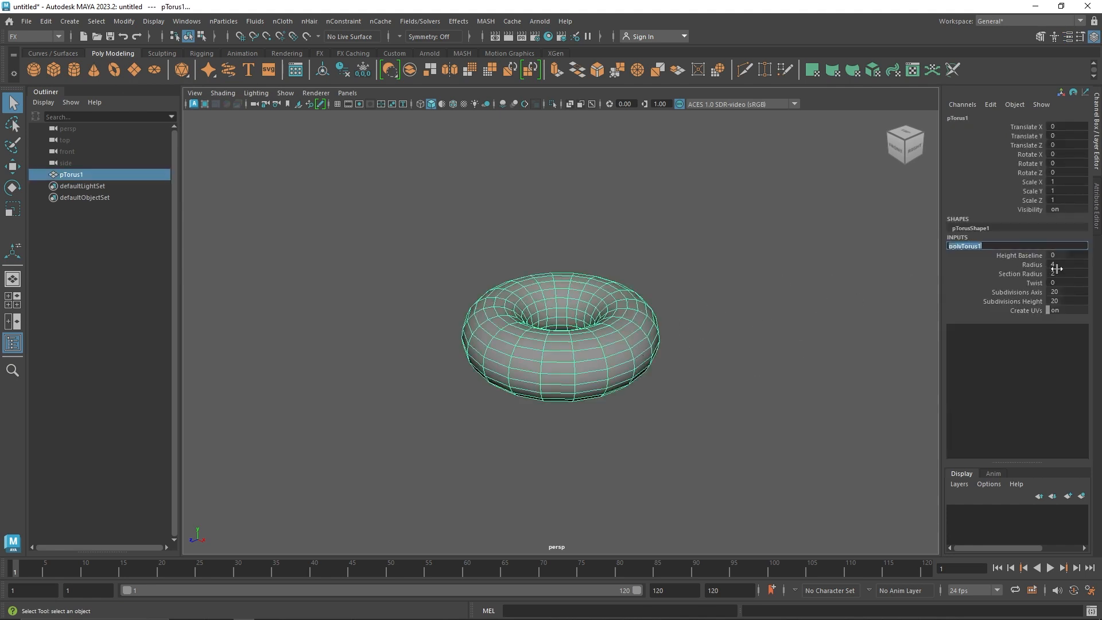
{"action": "left_click", "coordinate": [1057, 273]}
{"action": "type", "text": "1"}
{"action": "left_click", "coordinate": [736, 335]}
{"action": "left_click", "coordinate": [607, 349]}
{"action": "scroll", "coordinate": [608, 350], "scroll_direction": "up", "scroll_amount": 2}
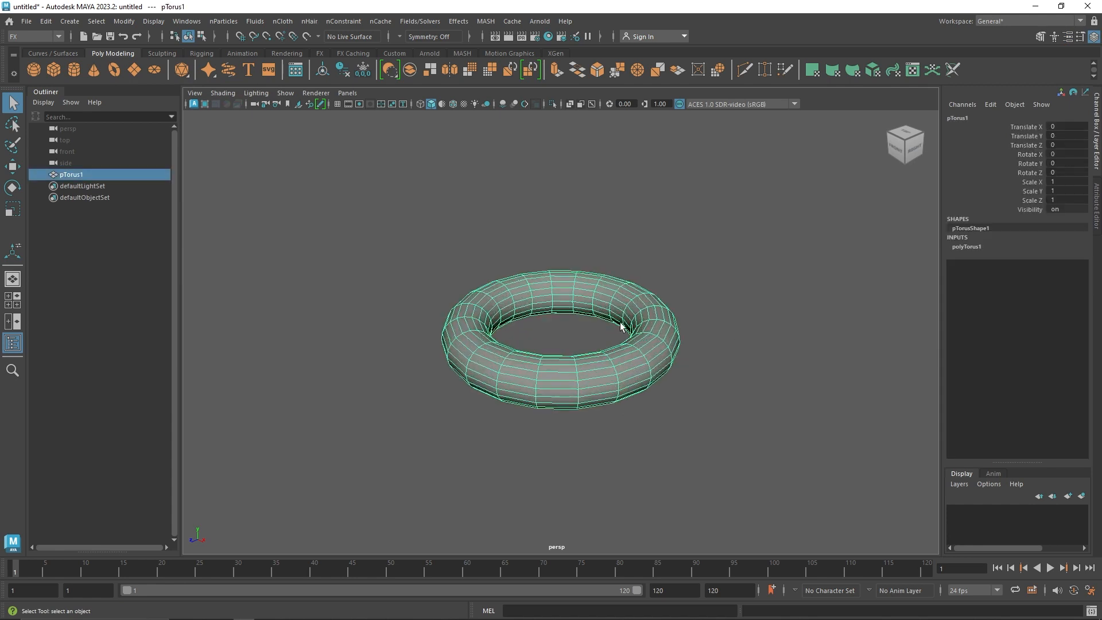
Set the torus's Subdivisions Axis to 80
{"action": "left_click", "coordinate": [998, 248]}
{"action": "left_click_drag", "start_coordinate": [1060, 293], "coordinate": [1088, 292]}
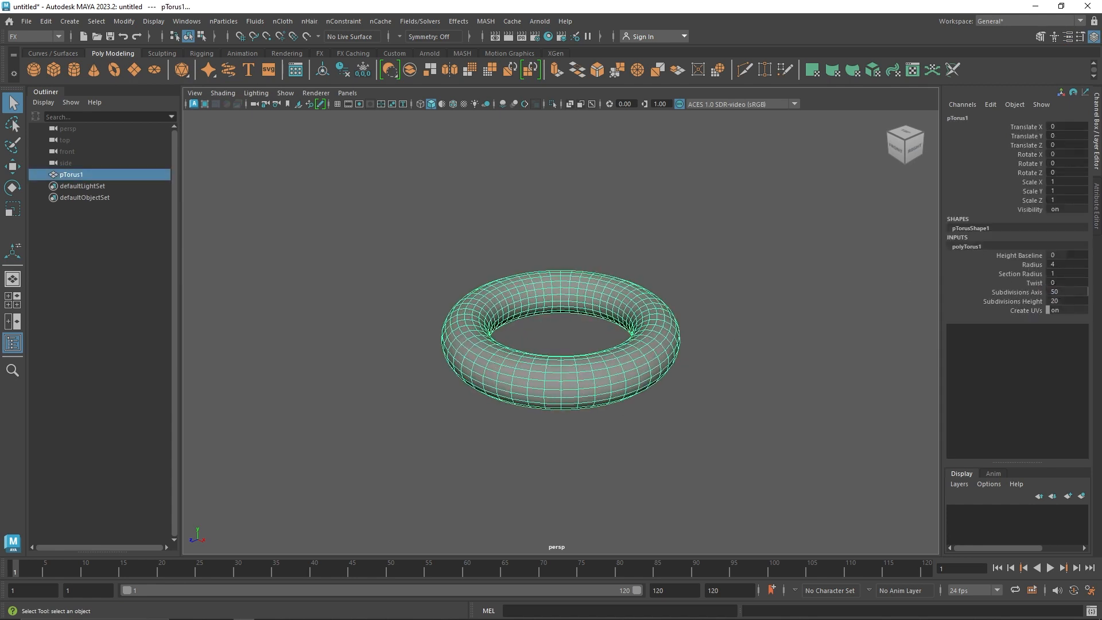
{"action": "double_click", "coordinate": [1060, 293]}
{"action": "key", "text": "Return"}
{"action": "left_click", "coordinate": [769, 352]}
{"action": "left_click", "coordinate": [649, 356]}
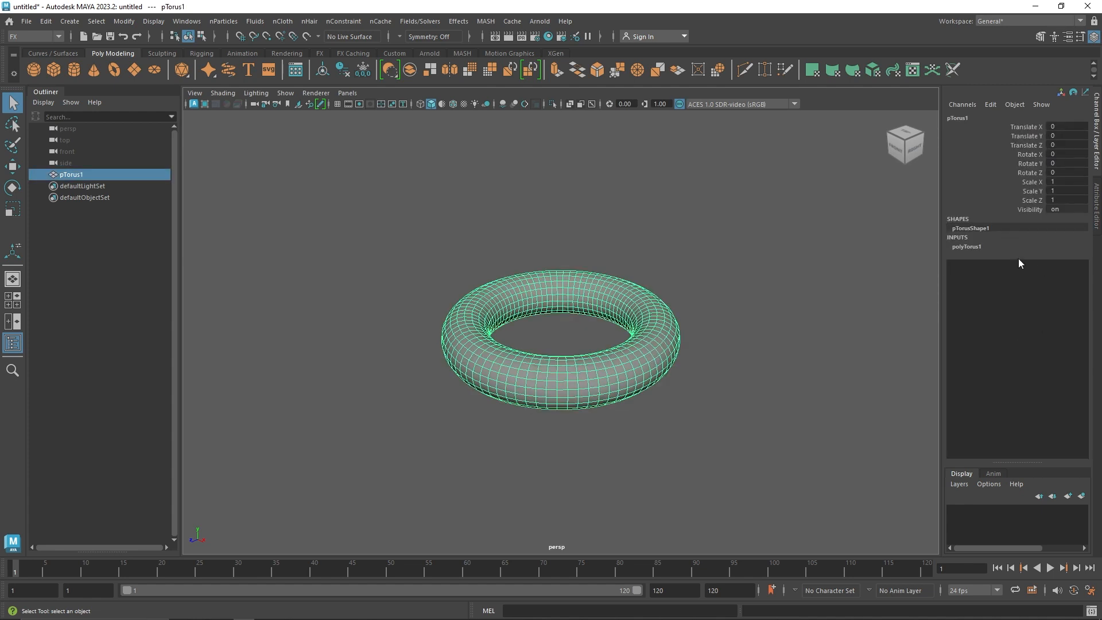
Set the torus's Subdivisions Height to 40
{"action": "left_click", "coordinate": [985, 247]}
{"action": "double_click", "coordinate": [1064, 301]}
{"action": "type", "text": "4"}
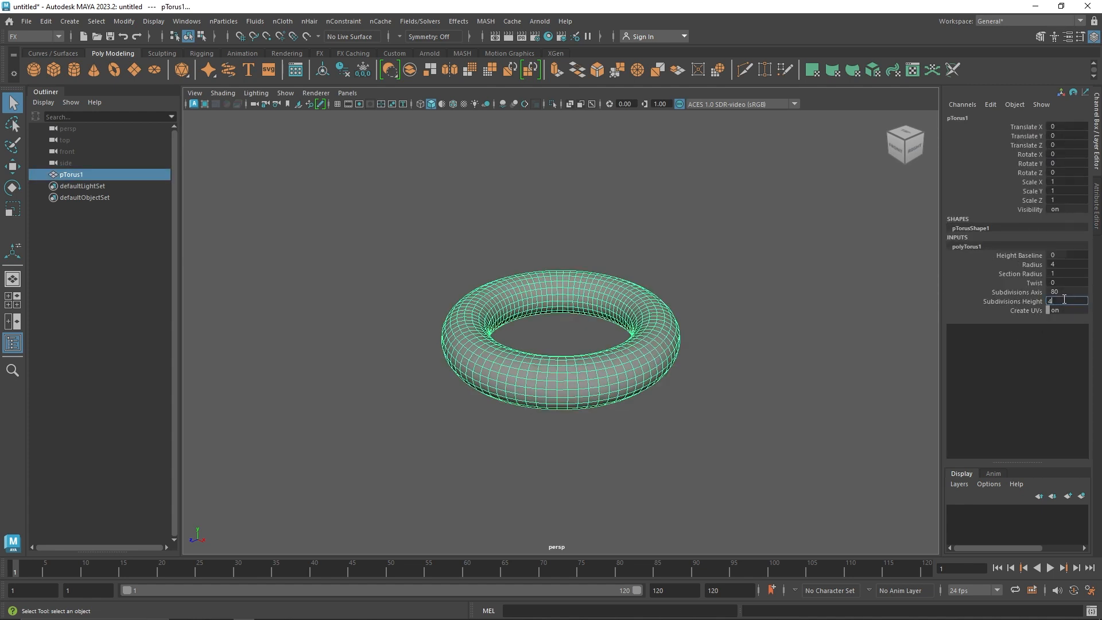
{"action": "type", "text": "0"}
{"action": "left_click", "coordinate": [785, 382]}
{"action": "left_click", "coordinate": [580, 370]}
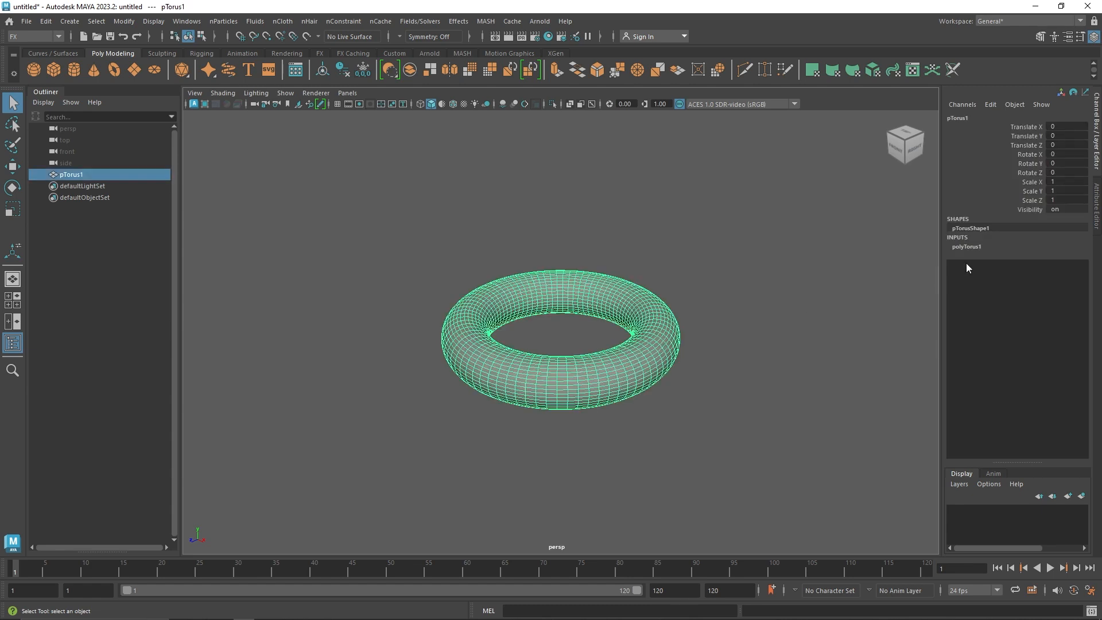
Set the torus's section radius to 1.2
{"action": "left_click", "coordinate": [974, 247]}
{"action": "left_click", "coordinate": [1066, 272]}
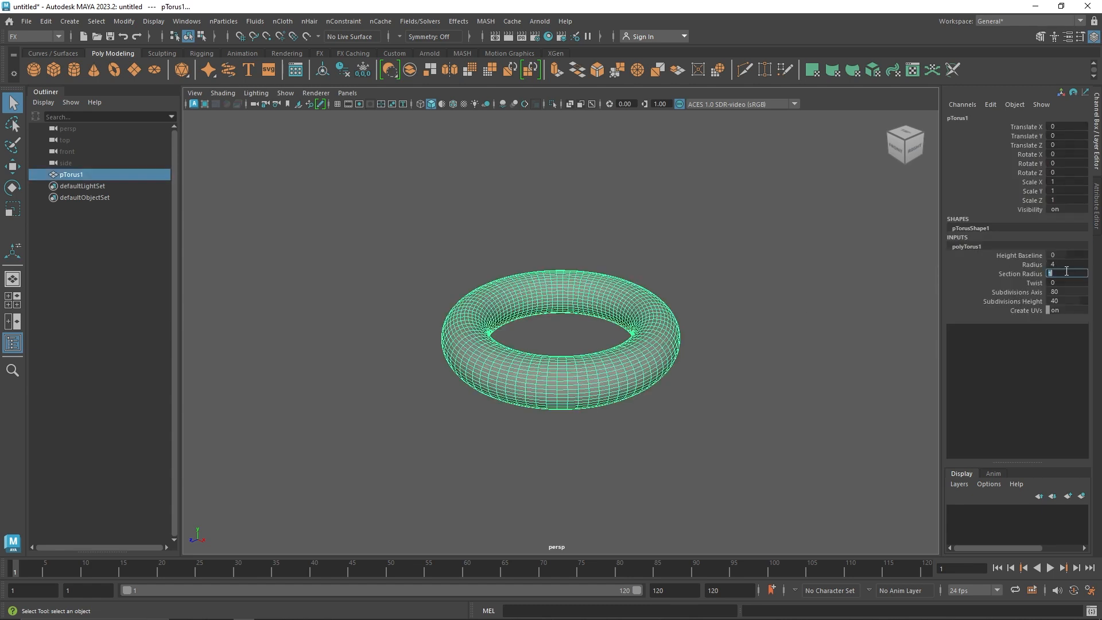
{"action": "type", "text": "1.2"}
{"action": "key", "text": "Return"}
{"action": "left_click", "coordinate": [733, 378]}
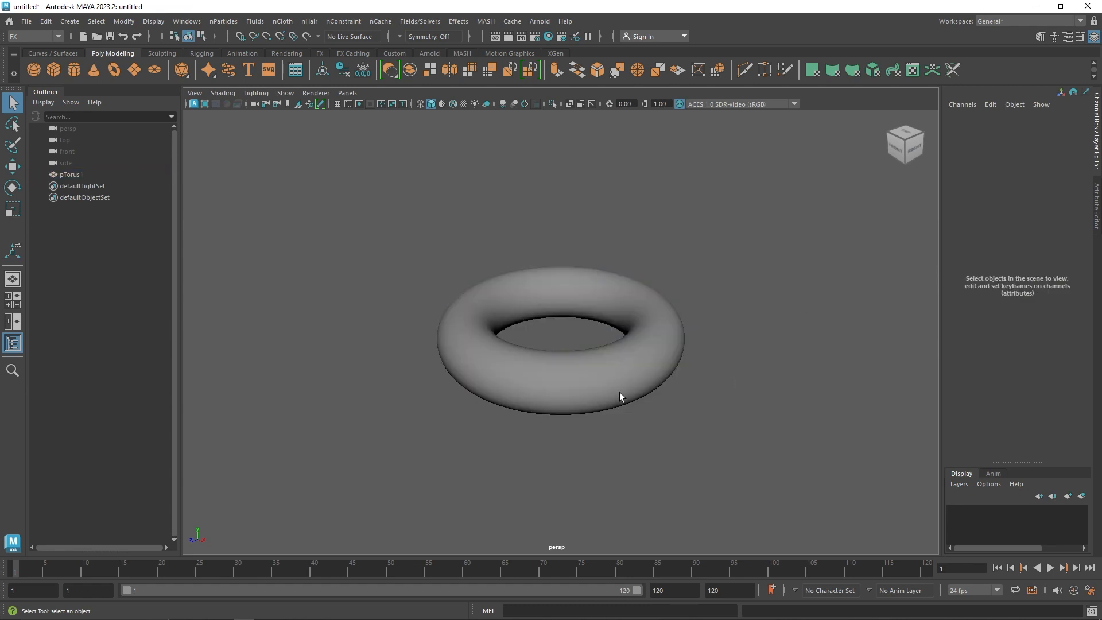
Delete the upper half of the torus's faces in the front view, and return to object mode in the perspective view
{"action": "left_click", "coordinate": [608, 387]}
{"action": "key", "text": "space"}
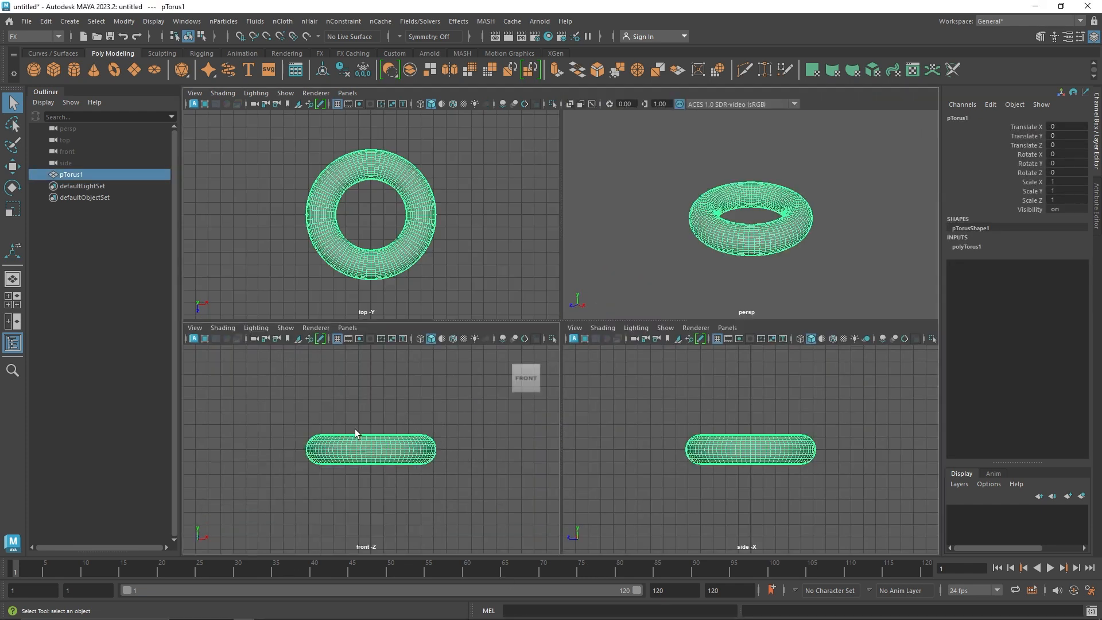
{"action": "key", "text": "space"}
{"action": "right_click_drag", "start_coordinate": [579, 223], "coordinate": [579, 252]}
{"action": "left_click_drag", "start_coordinate": [320, 229], "coordinate": [827, 334]}
{"action": "key", "text": "Delete"}
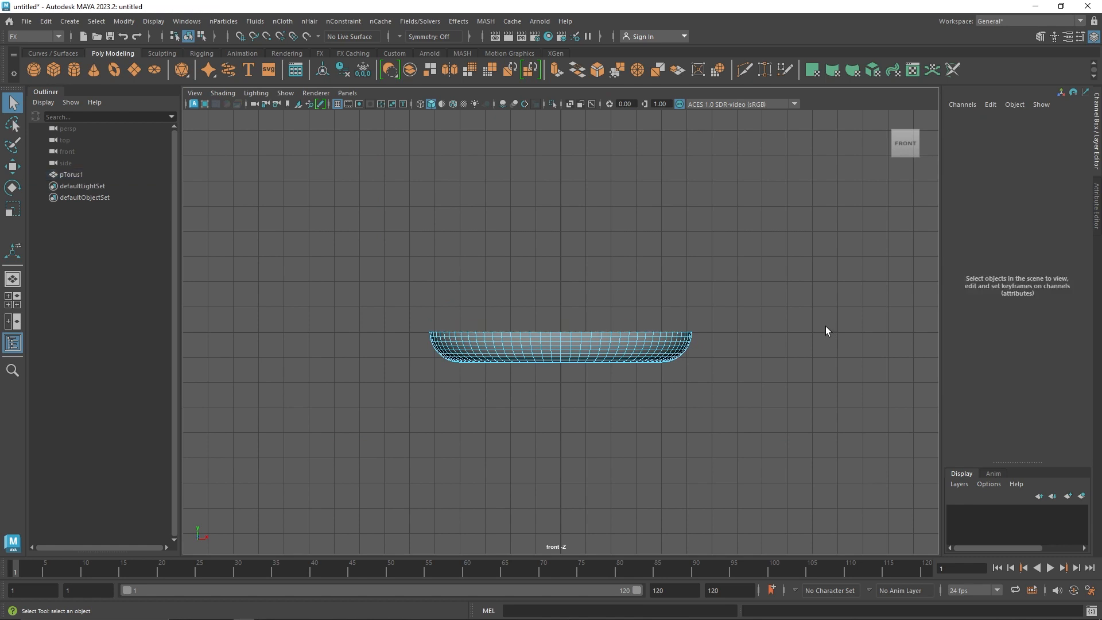
{"action": "right_click_drag", "start_coordinate": [597, 357], "coordinate": [683, 281]}
{"action": "key", "text": "space"}
{"action": "key", "text": "space"}
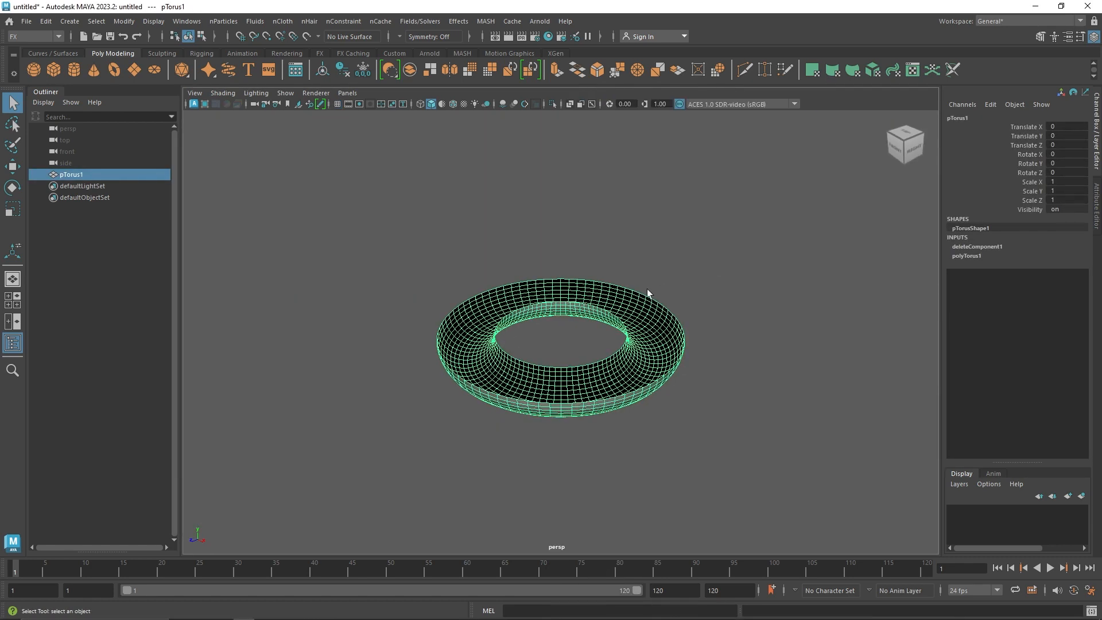
Inspect the halved torus from above and examine its open side and mesh edges
{"action": "left_click", "coordinate": [641, 248]}
{"action": "left_click_drag", "start_coordinate": [642, 252], "coordinate": [662, 322], "text": "alt"}
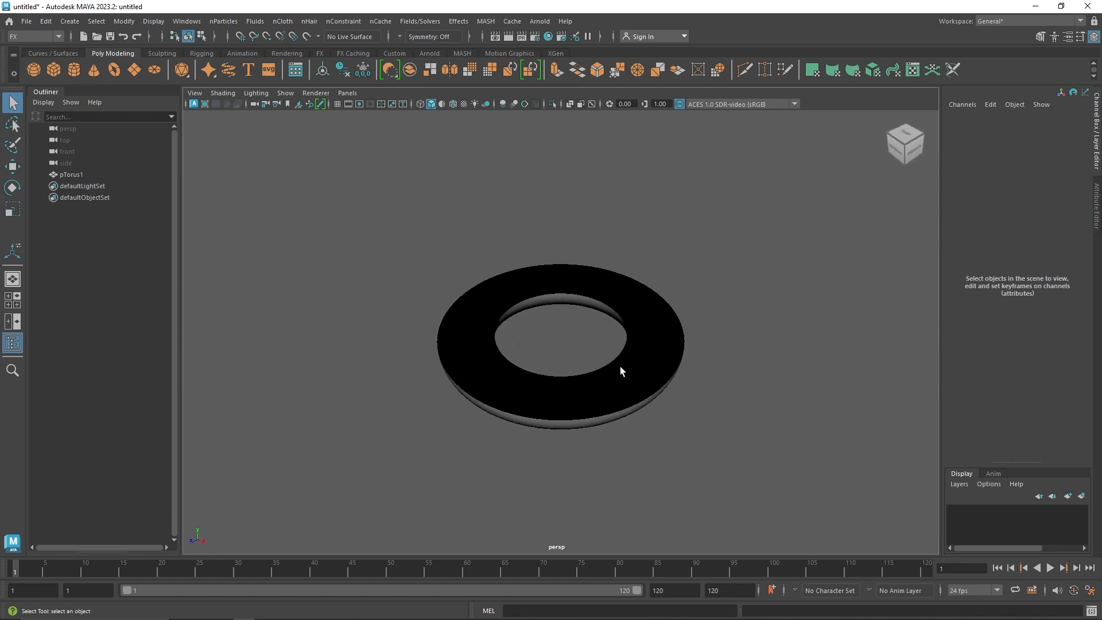
{"action": "scroll", "coordinate": [687, 387], "scroll_direction": "up", "scroll_amount": 3}
{"action": "left_click", "coordinate": [638, 368]}
{"action": "right_click_drag", "start_coordinate": [638, 368], "coordinate": [631, 319]}
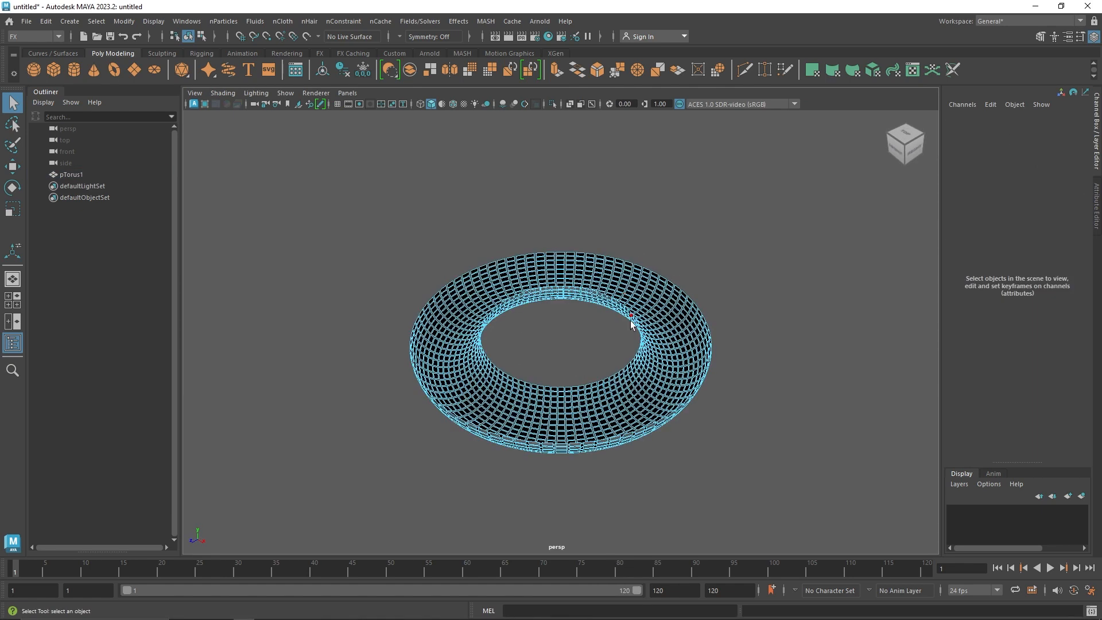
{"action": "right_click_drag", "start_coordinate": [624, 368], "coordinate": [754, 213]}
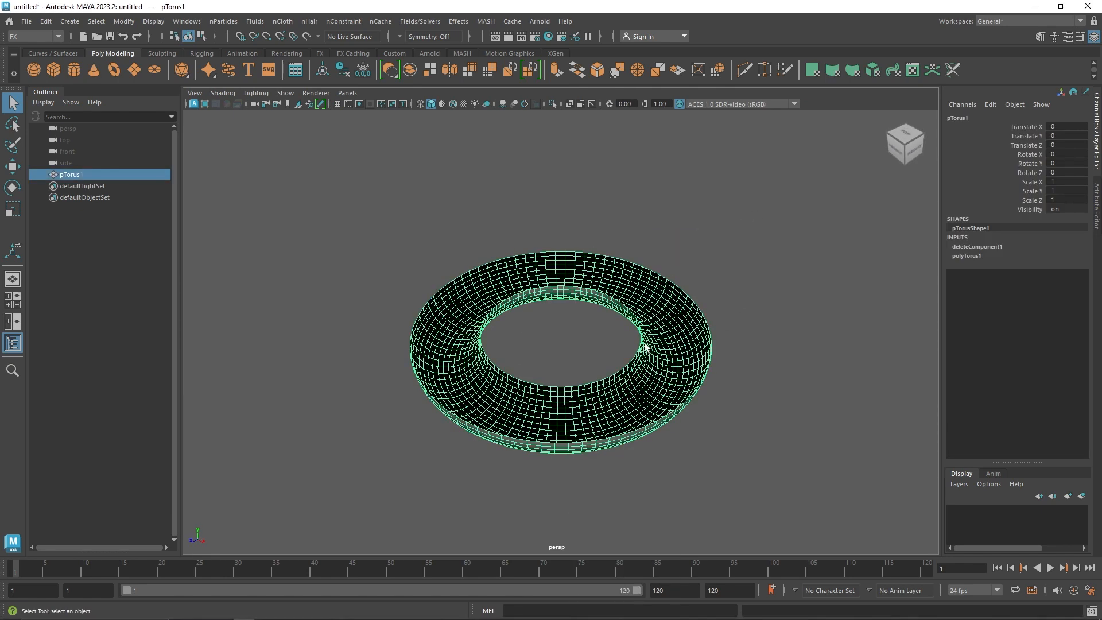
{"action": "left_click", "coordinate": [737, 310]}
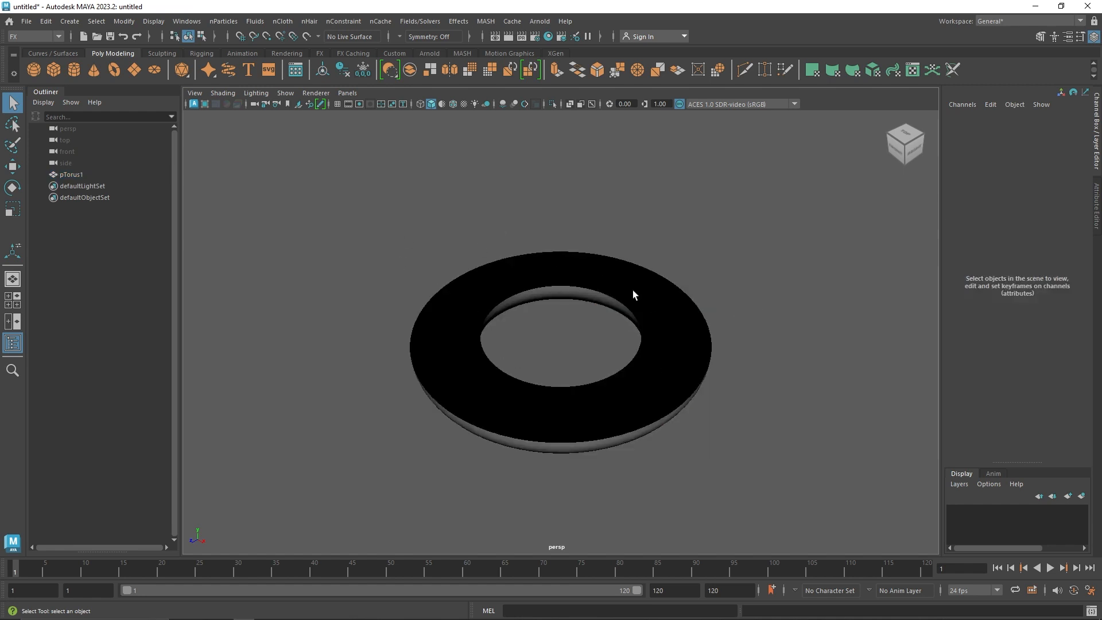
Try two-sided lighting on the halved torus in the viewport, and switch it off again
{"action": "left_click", "coordinate": [261, 95]}
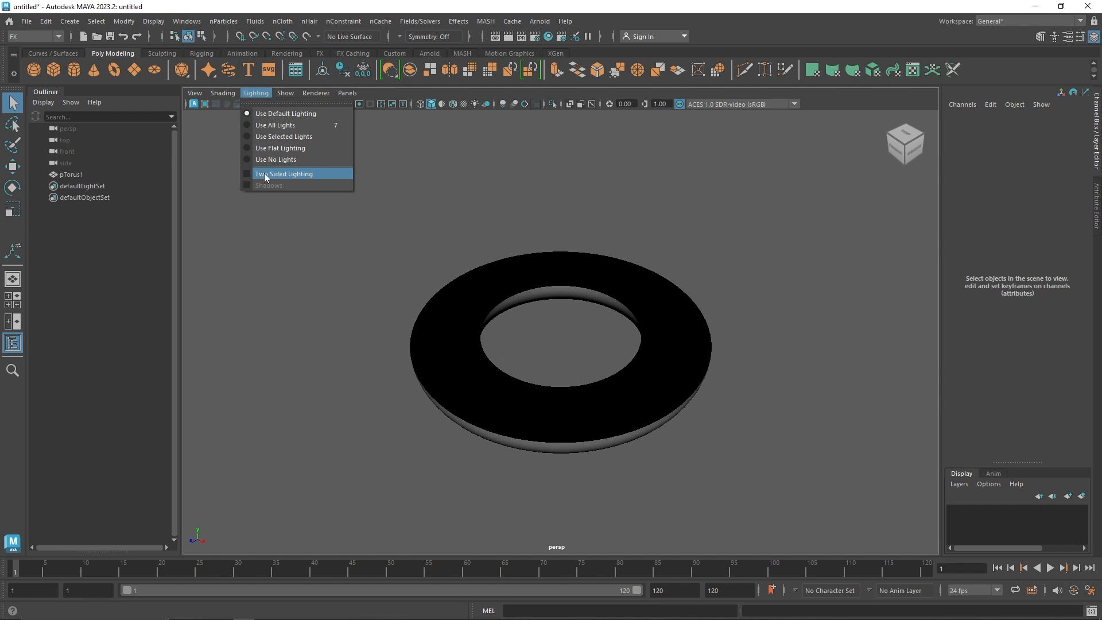
{"action": "left_click", "coordinate": [264, 173]}
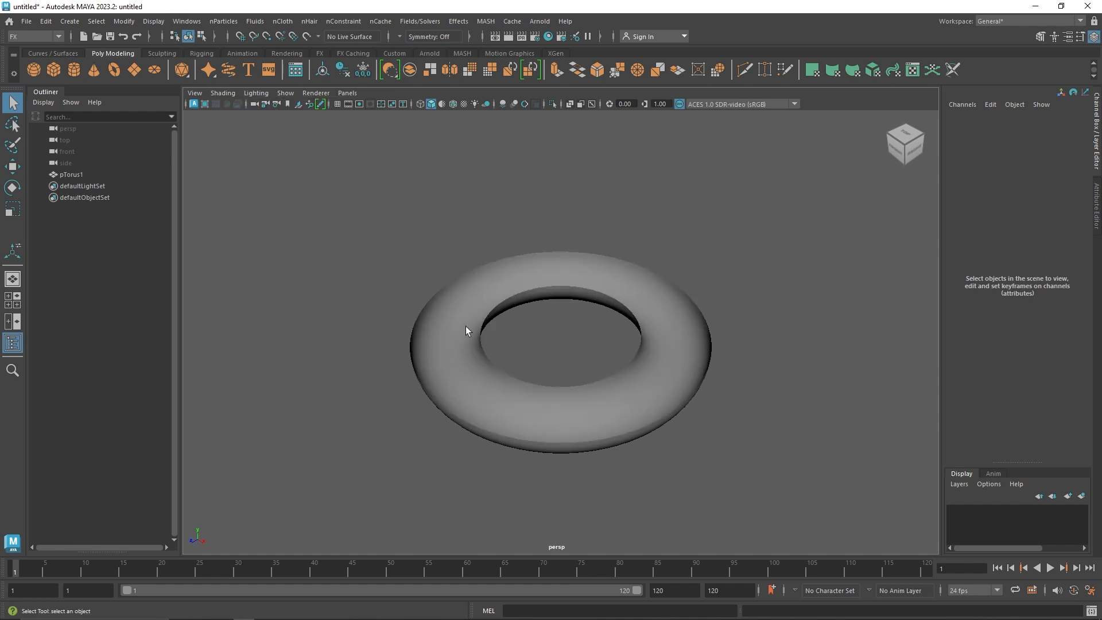
{"action": "left_click", "coordinate": [256, 93]}
{"action": "left_click", "coordinate": [288, 161]}
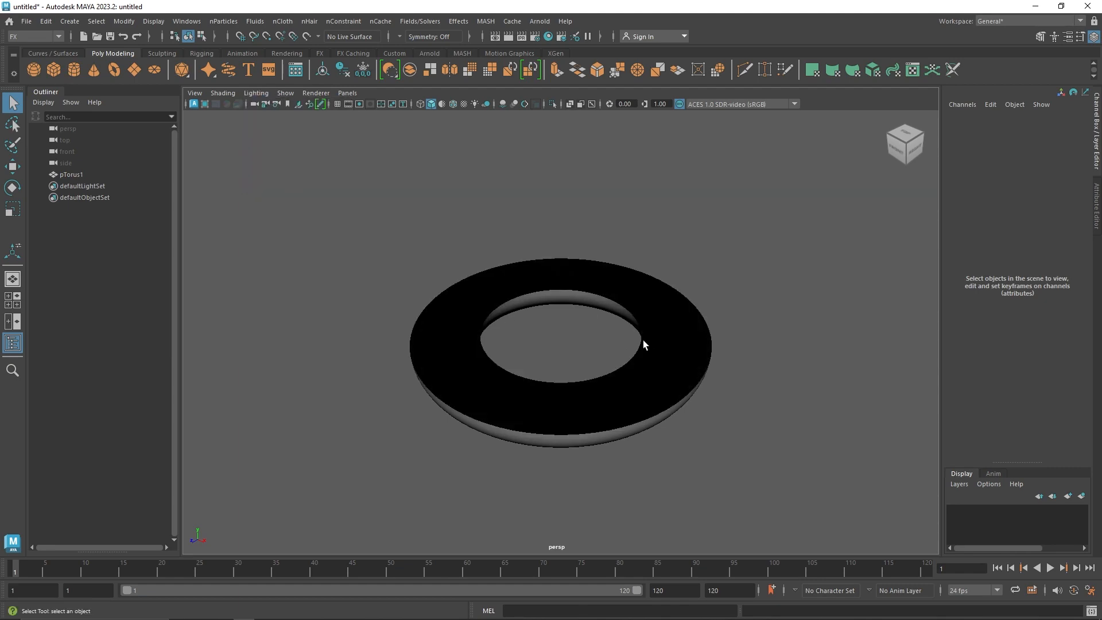
Put the halved torus into edge mode and select a single edge on the front-right part of its inner surface
{"action": "left_click", "coordinate": [658, 375]}
{"action": "right_click_drag", "start_coordinate": [664, 360], "coordinate": [658, 226]}
{"action": "left_click_drag", "start_coordinate": [665, 400], "coordinate": [671, 406], "text": "alt"}
{"action": "right_click_drag", "start_coordinate": [672, 406], "coordinate": [690, 424], "text": "alt"}
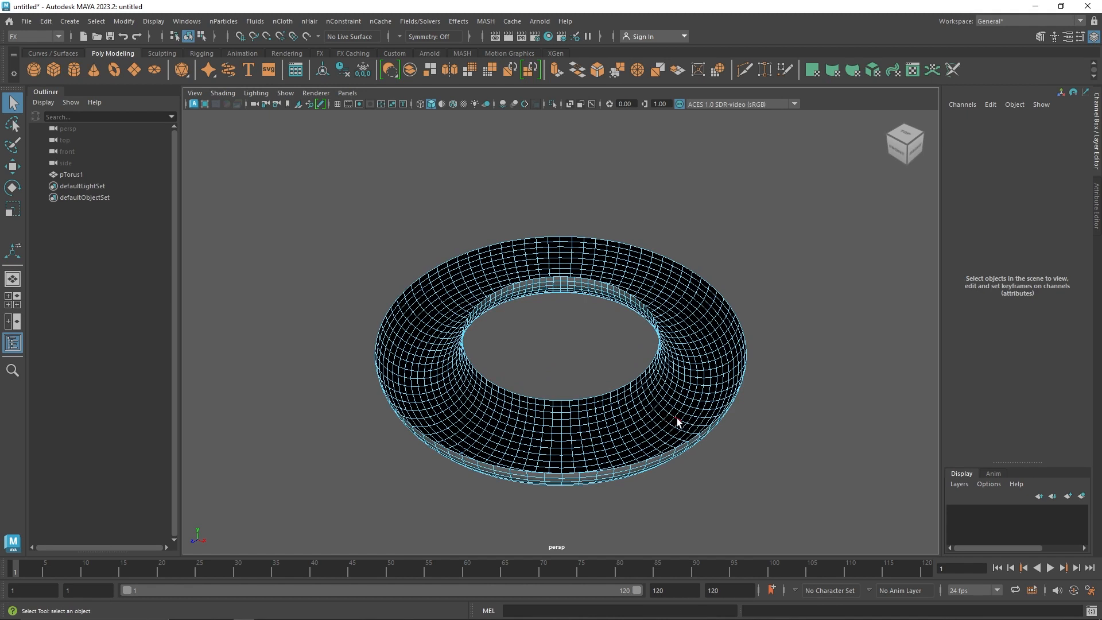
{"action": "left_click", "coordinate": [678, 422]}
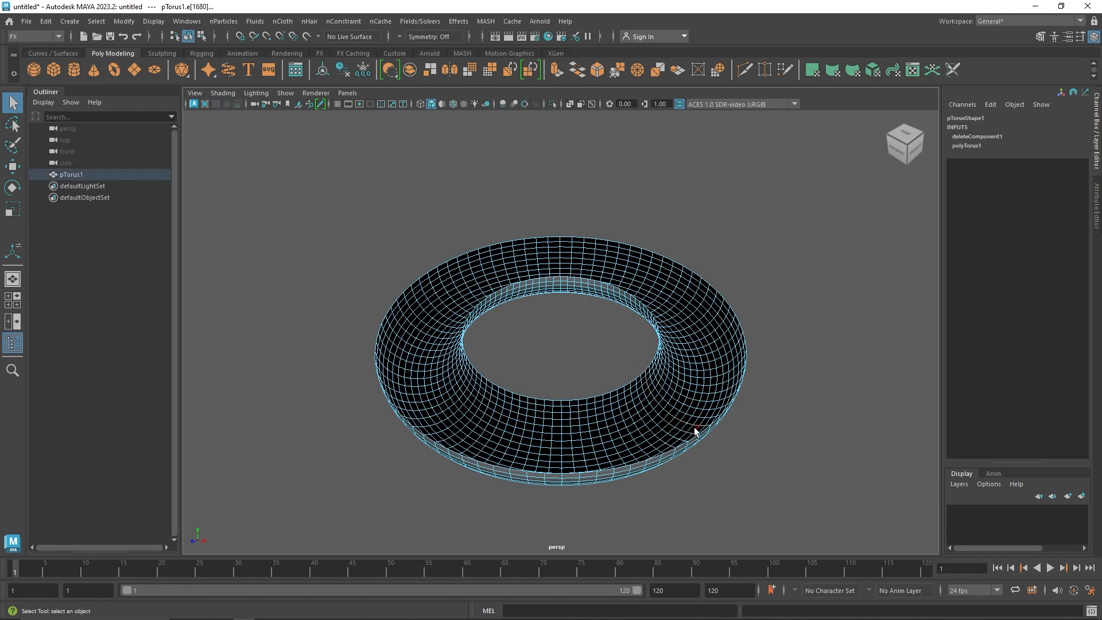
Try to raise the selected edge on its own with the Move tool, and undo the move
{"action": "key", "text": "w"}
{"action": "left_click_drag", "start_coordinate": [690, 426], "coordinate": [696, 322]}
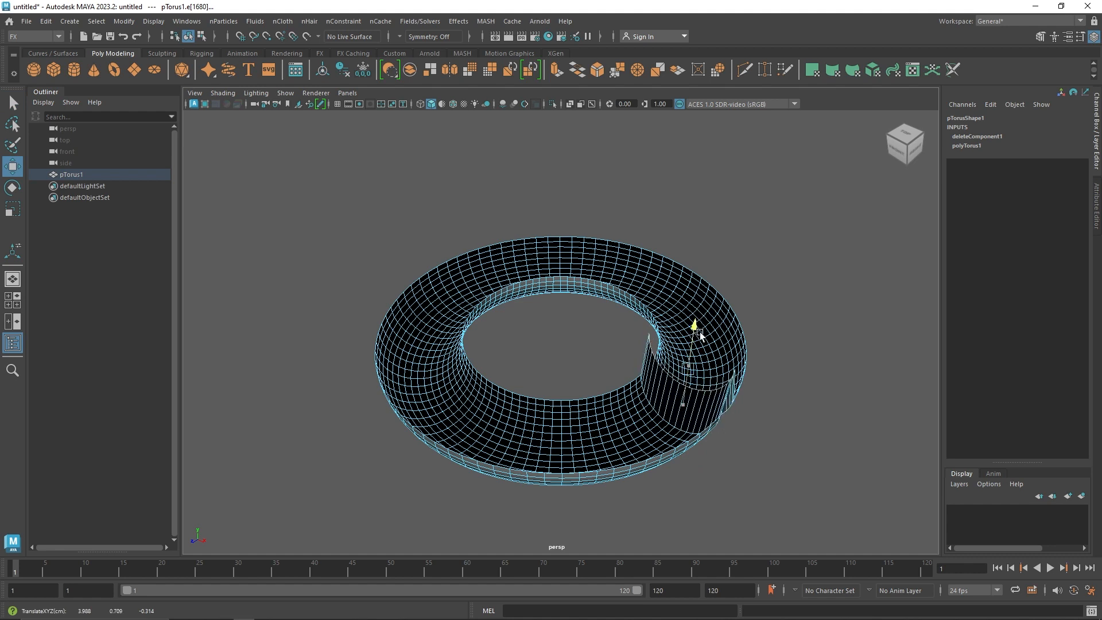
{"action": "key", "text": "ctrl+z"}
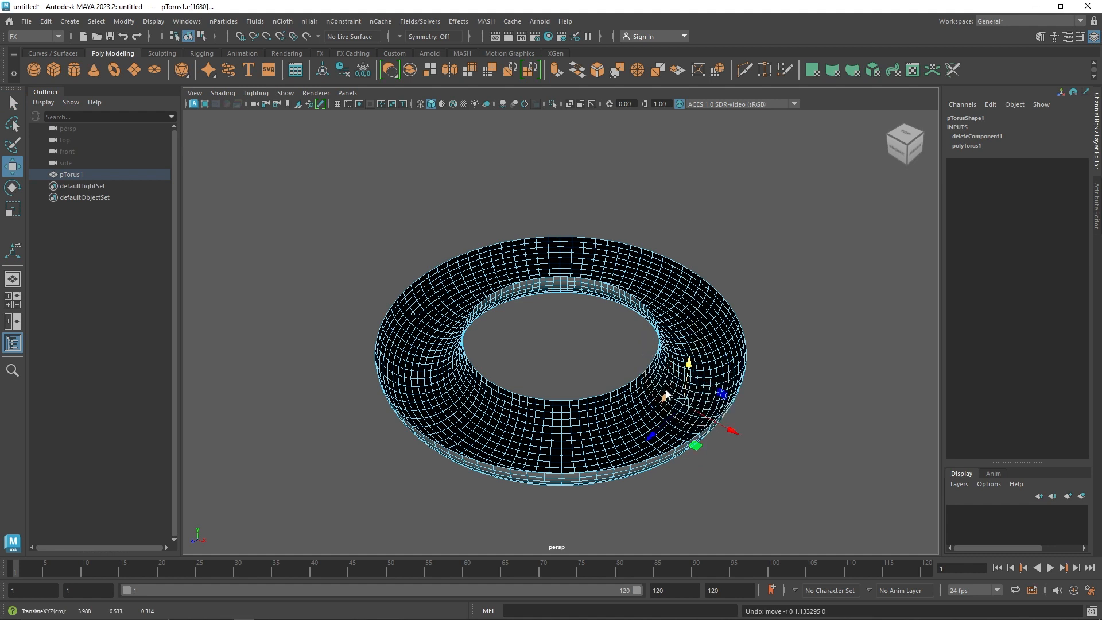
Enable soft selection, widen its falloff to cover most of the ring, and lower the front-right part of the torus vertically
{"action": "key", "text": "b"}
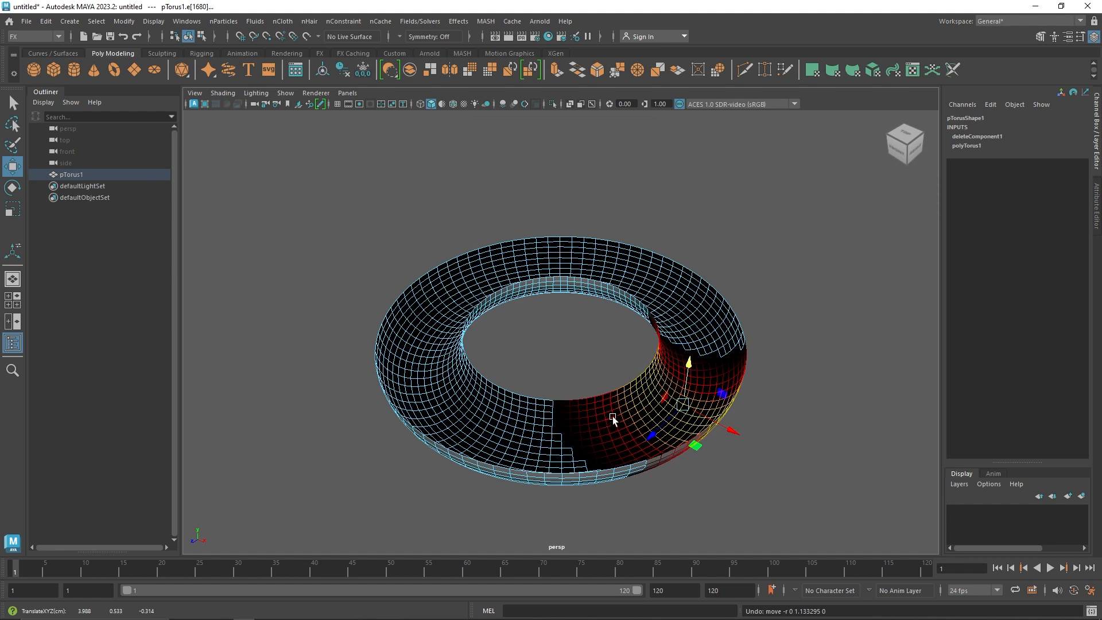
{"action": "mouse_move", "coordinate": [612, 416]}
{"action": "left_mouse_down"}
{"action": "mouse_move", "coordinate": [627, 426]}
{"action": "mouse_move", "coordinate": [760, 361]}
{"action": "mouse_move", "coordinate": [777, 364]}
{"action": "mouse_move", "coordinate": [768, 364]}
{"action": "mouse_move", "coordinate": [782, 350]}
{"action": "mouse_move", "coordinate": [778, 364]}
{"action": "left_mouse_up"}
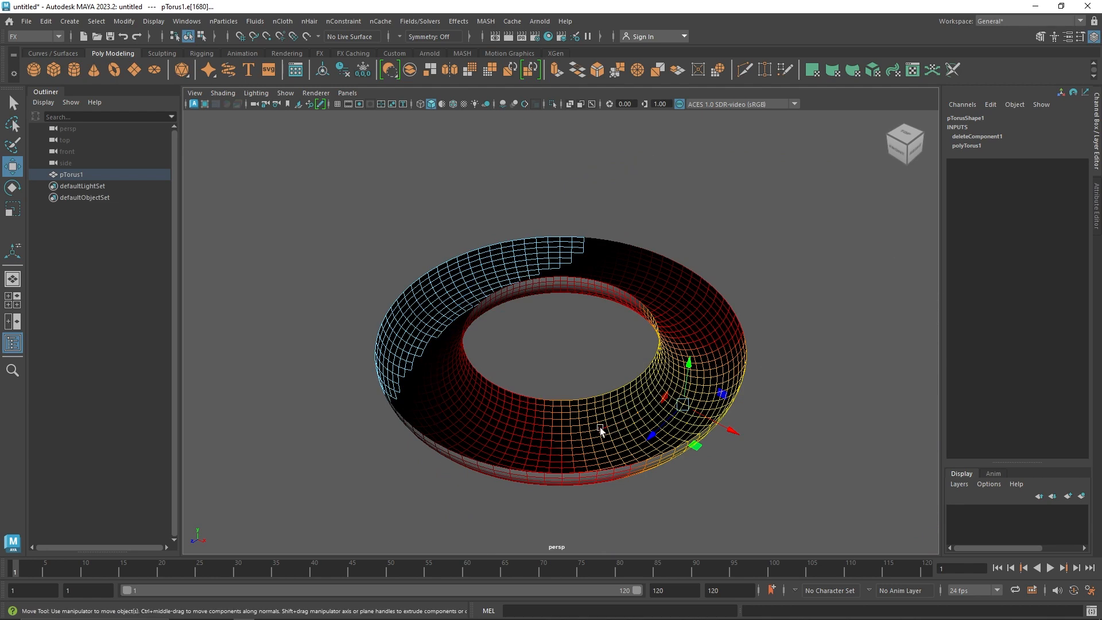
{"action": "left_click_drag", "start_coordinate": [600, 431], "coordinate": [635, 377], "text": "alt"}
{"action": "left_click_drag", "start_coordinate": [694, 323], "coordinate": [694, 379]}
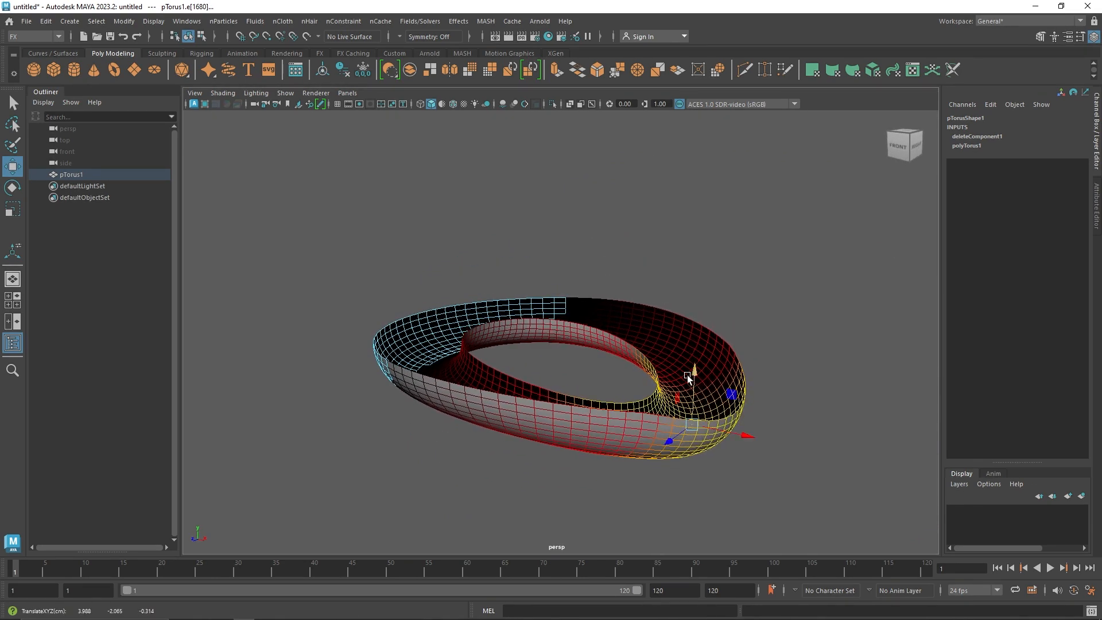
{"action": "left_click_drag", "start_coordinate": [382, 309], "coordinate": [402, 337], "text": "alt"}
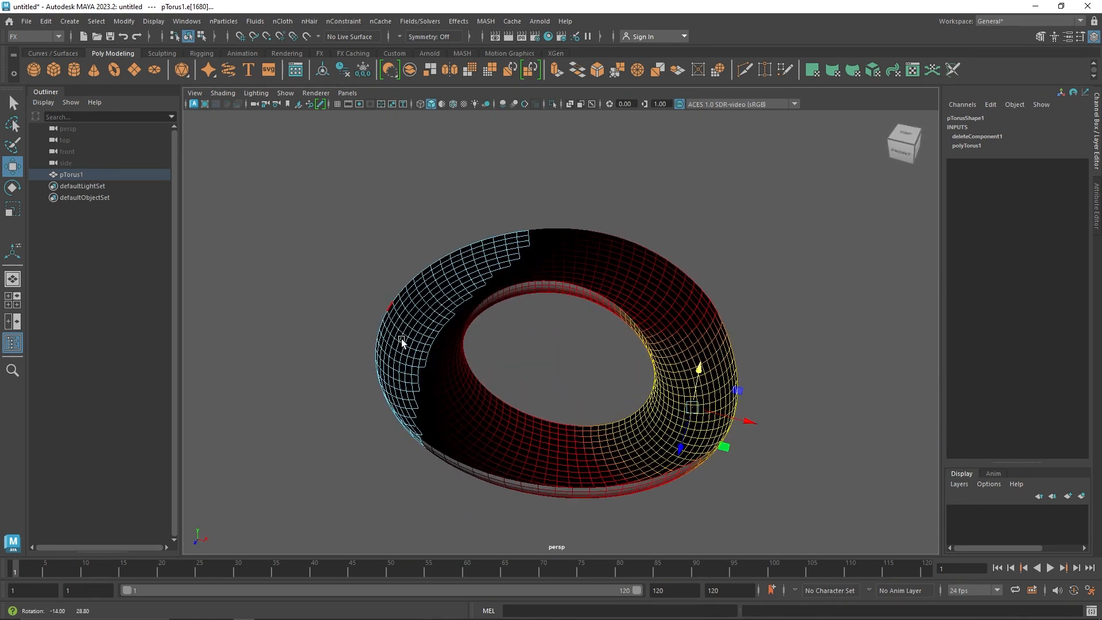
Select an edge on the rear-left part of the ring and raise that area vertically with the wide soft-selection falloff
{"action": "left_click", "coordinate": [437, 323]}
{"action": "left_click_drag", "start_coordinate": [437, 282], "coordinate": [435, 237]}
{"action": "left_click_drag", "start_coordinate": [561, 278], "coordinate": [626, 305], "text": "alt"}
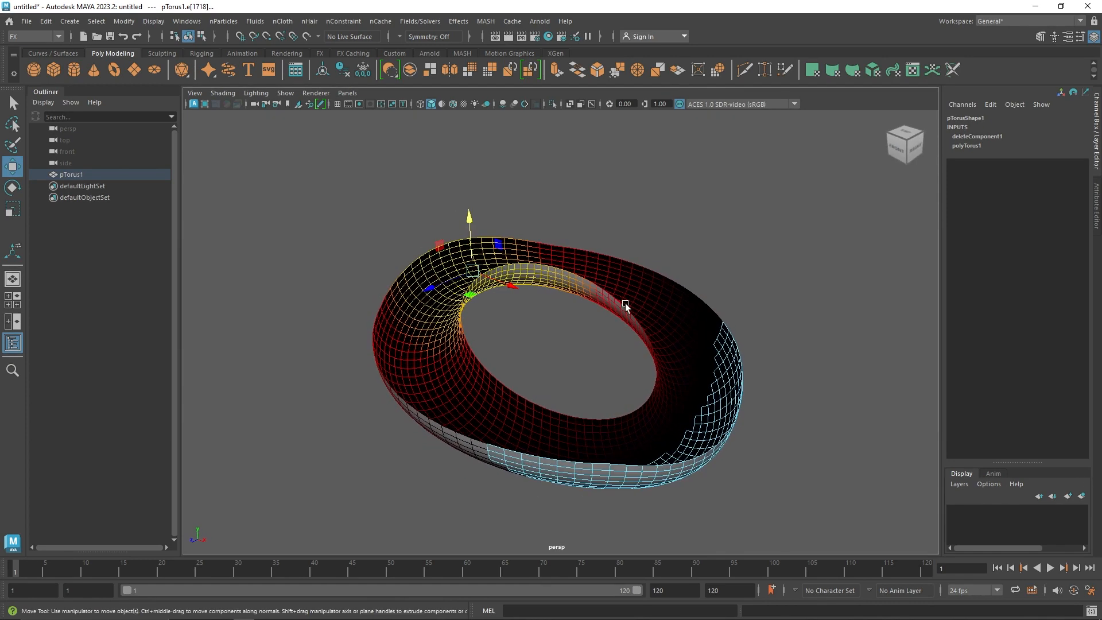
Lower the rear-right part of the ring slightly using an edge with a smaller soft-selection falloff, and return to object mode
{"action": "left_click", "coordinate": [667, 333]}
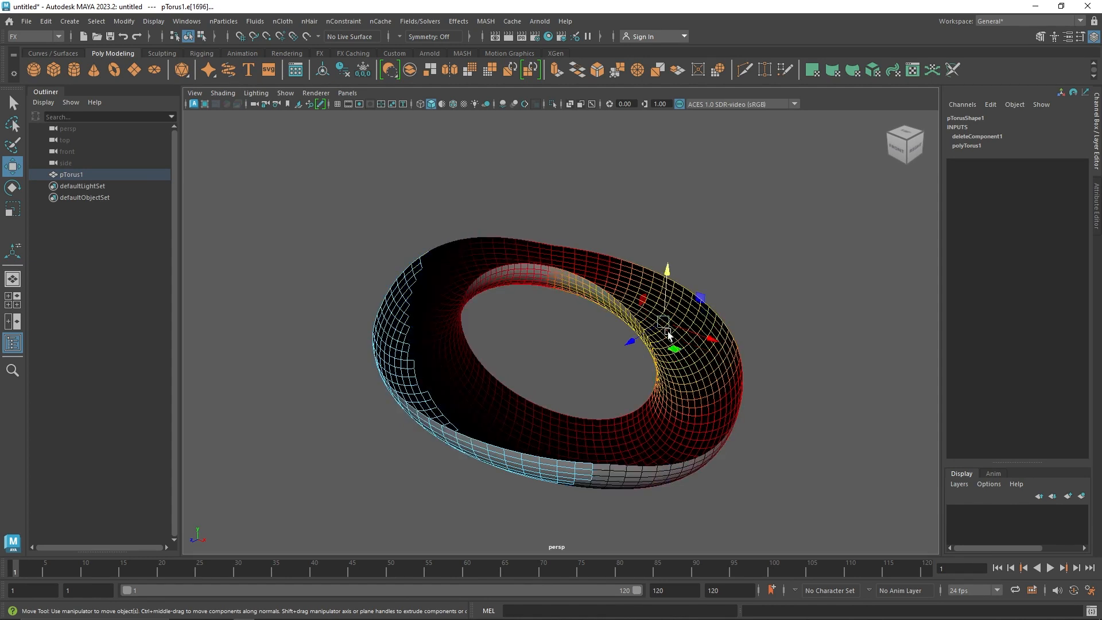
{"action": "key", "text": "b"}
{"action": "left_click_drag", "start_coordinate": [666, 321], "coordinate": [560, 313]}
{"action": "left_click_drag", "start_coordinate": [667, 270], "coordinate": [663, 320]}
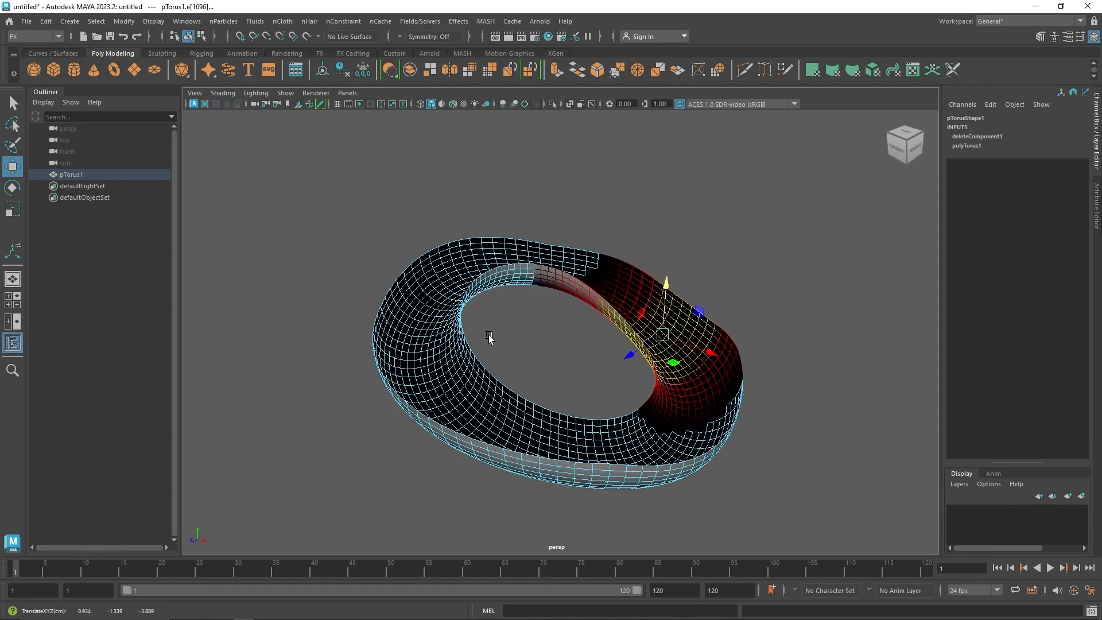
{"action": "double_click", "coordinate": [439, 388]}
{"action": "left_click_drag", "start_coordinate": [417, 313], "coordinate": [564, 355], "text": "alt"}
{"action": "right_click_drag", "start_coordinate": [571, 328], "coordinate": [626, 274]}
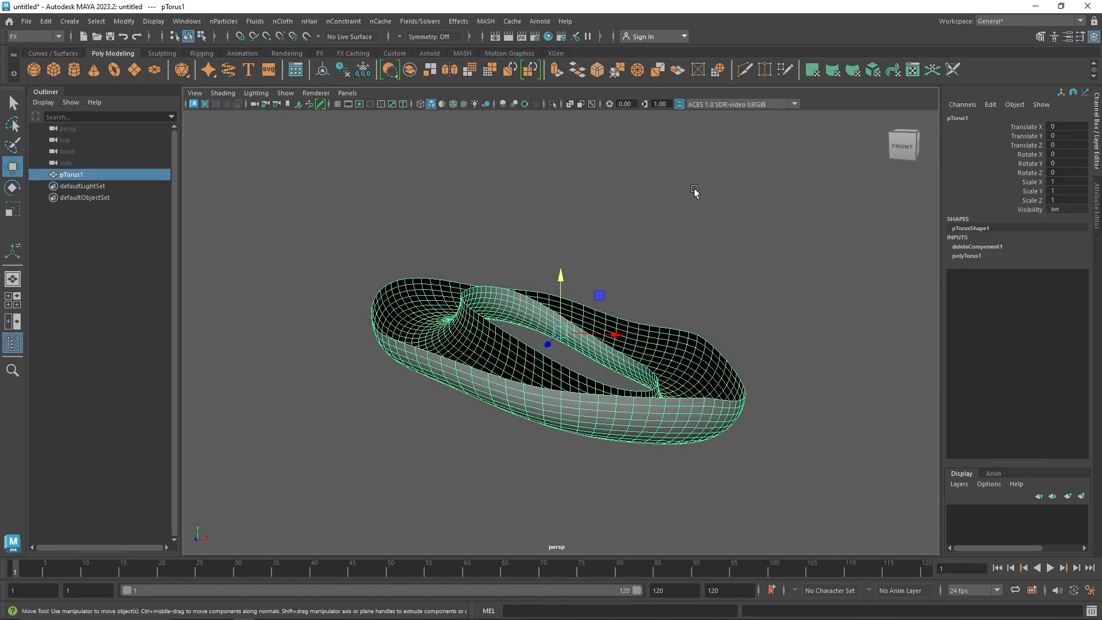
Extrude all faces of the wavy half-torus by a small amount to give it a thin wall, and return to object mode
{"action": "left_click", "coordinate": [696, 198]}
{"action": "left_click", "coordinate": [647, 366]}
{"action": "left_click_drag", "start_coordinate": [681, 371], "coordinate": [599, 374], "text": "alt"}
{"action": "key", "text": "3"}
{"action": "key", "text": "1"}
{"action": "left_click", "coordinate": [555, 70]}
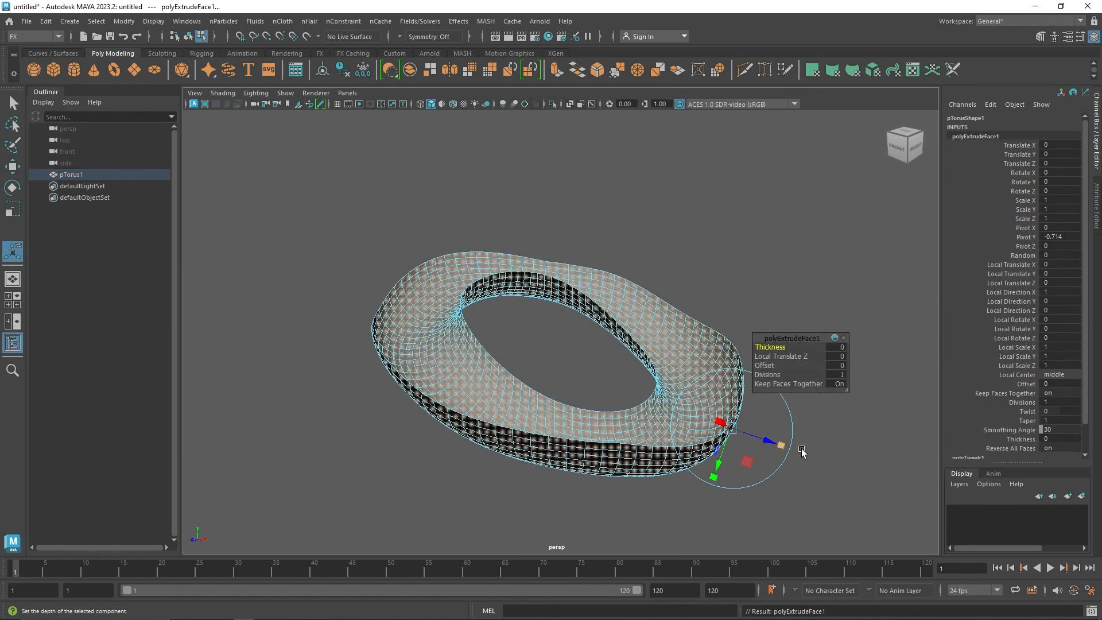
{"action": "left_click_drag", "start_coordinate": [768, 443], "coordinate": [771, 442]}
{"action": "right_click_drag", "start_coordinate": [583, 256], "coordinate": [697, 185]}
{"action": "left_click", "coordinate": [626, 356]}
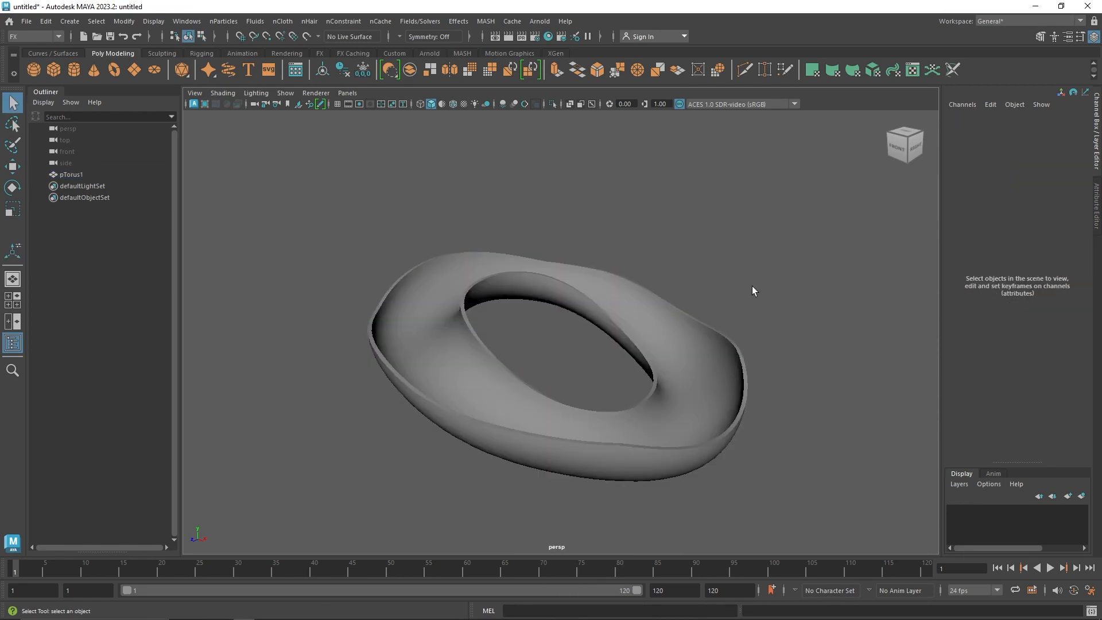
Delete the thickened torus's construction history and freeze its transformations
{"action": "left_click", "coordinate": [669, 342]}
{"action": "left_click_drag", "start_coordinate": [669, 343], "coordinate": [684, 372], "text": "alt"}
{"action": "left_click", "coordinate": [811, 312]}
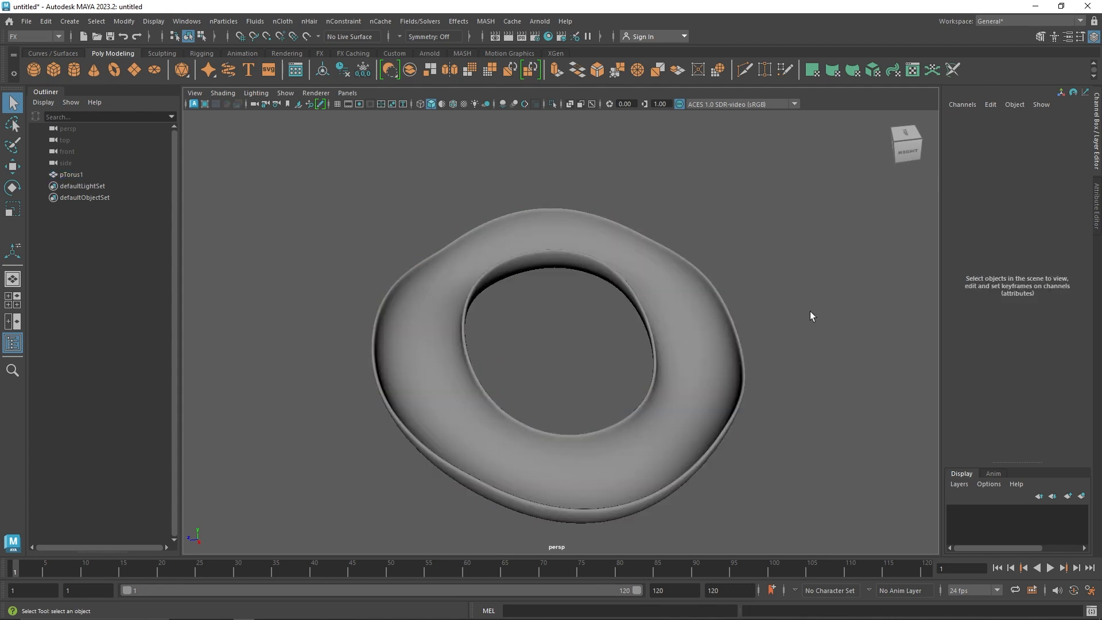
{"action": "left_click_drag", "start_coordinate": [811, 315], "coordinate": [716, 386], "text": "alt"}
{"action": "left_click", "coordinate": [647, 359]}
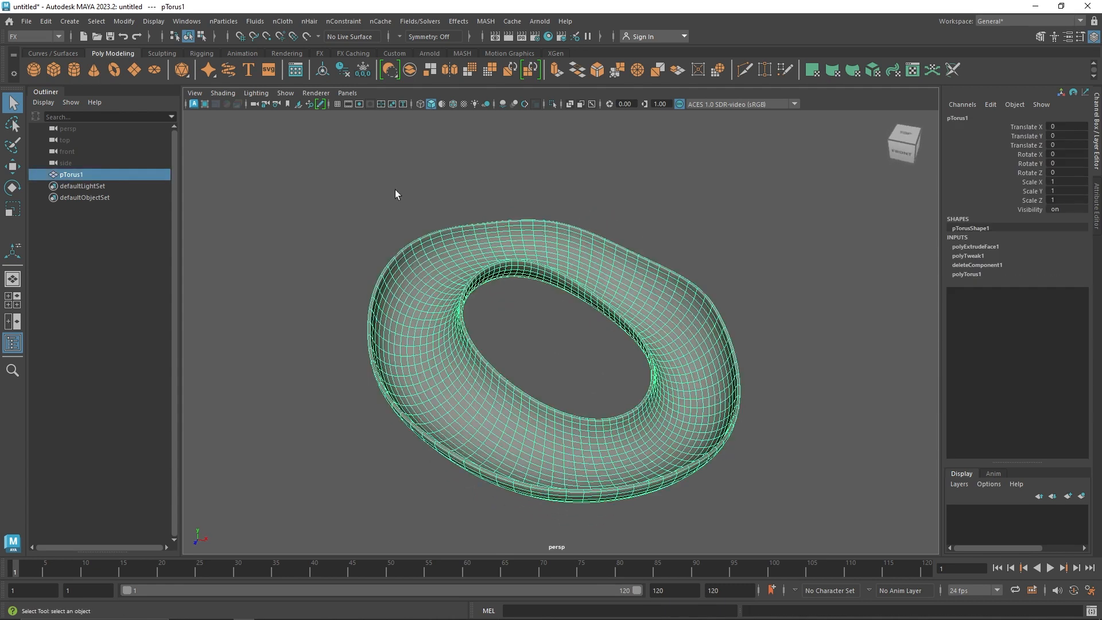
{"action": "left_click", "coordinate": [345, 71]}
{"action": "left_click", "coordinate": [357, 71]}
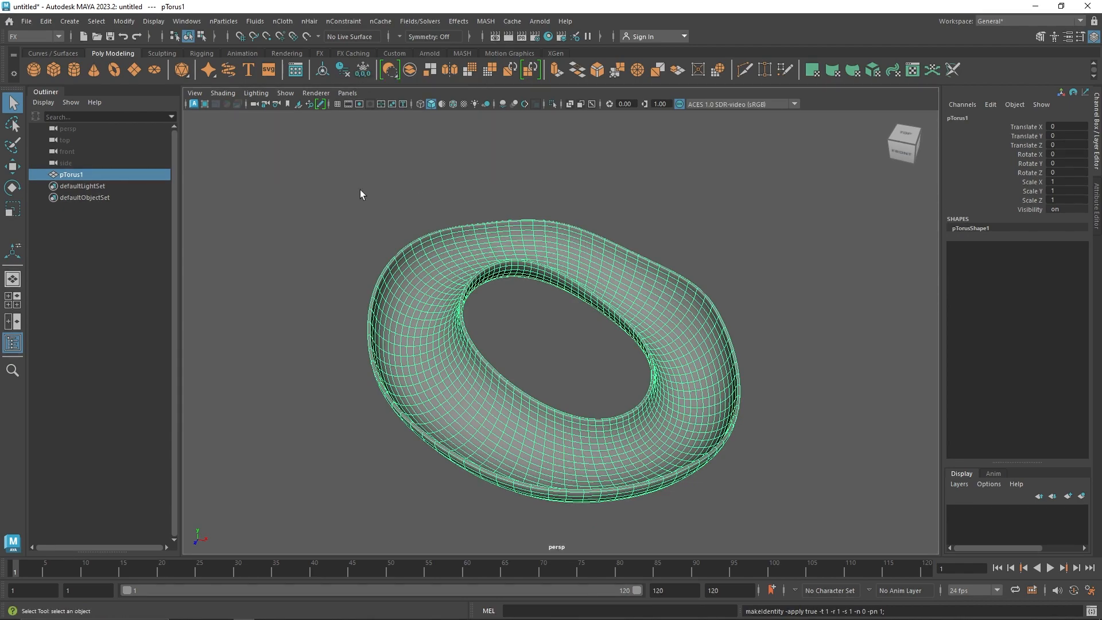
{"action": "left_click_drag", "start_coordinate": [361, 191], "coordinate": [340, 168], "text": "alt"}
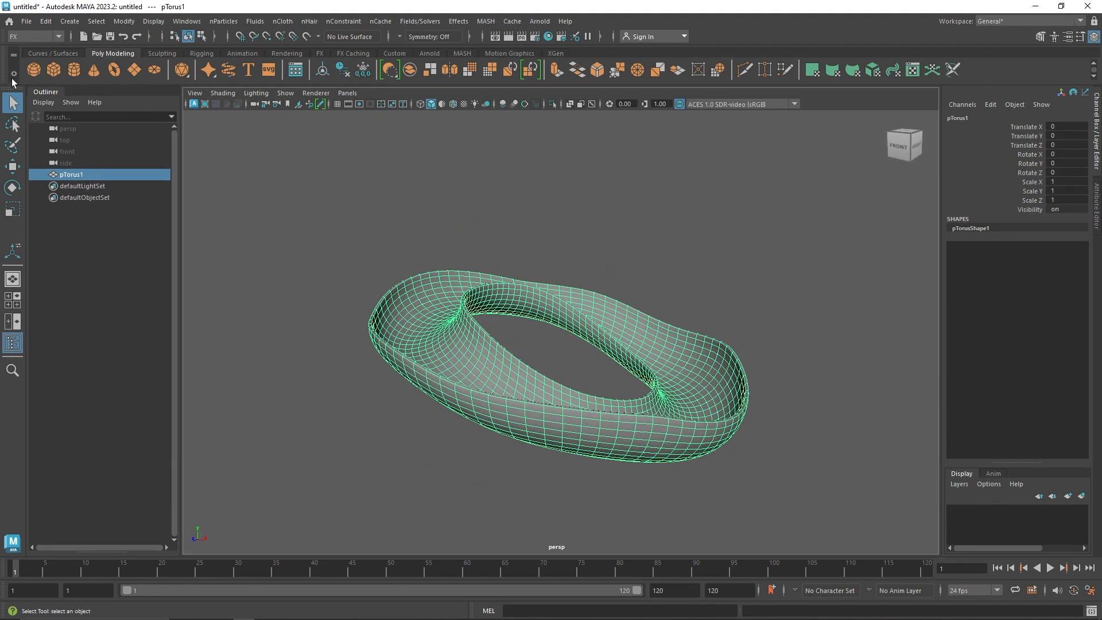
Create a polygon sphere at the origin with a radius of 0.8
{"action": "left_click", "coordinate": [30, 70]}
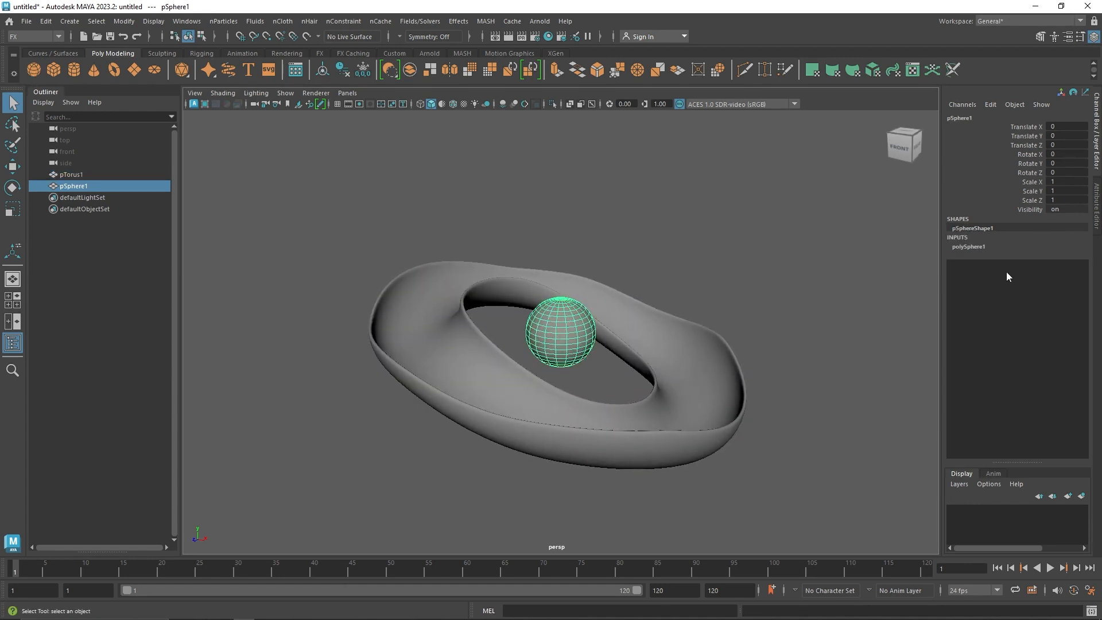
{"action": "left_click", "coordinate": [983, 247]}
{"action": "left_click", "coordinate": [1069, 263]}
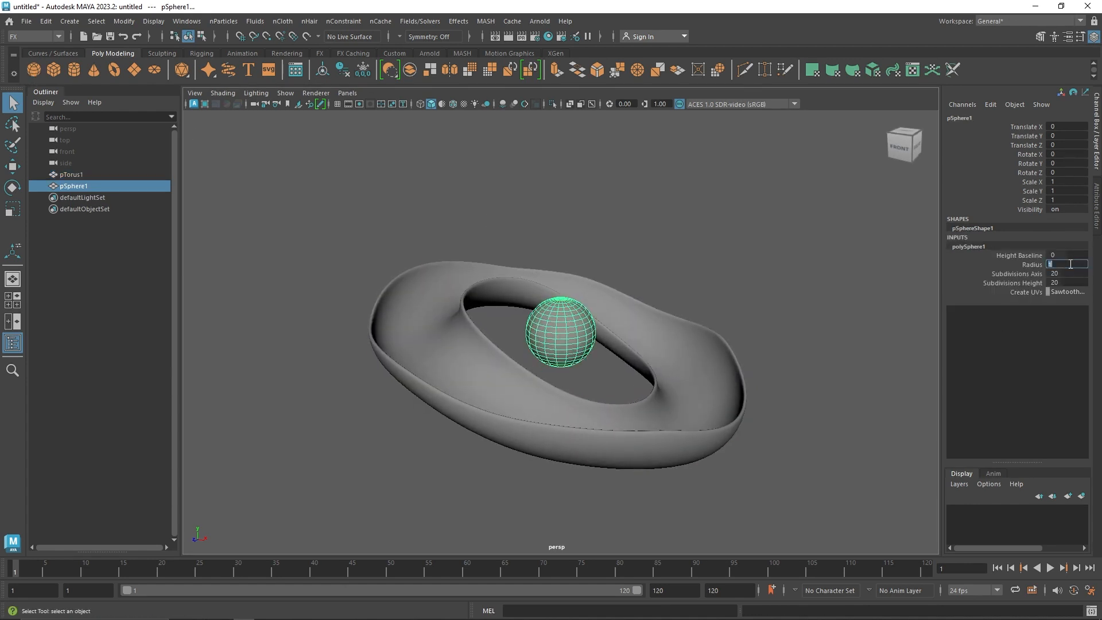
{"action": "key", "text": "Return"}
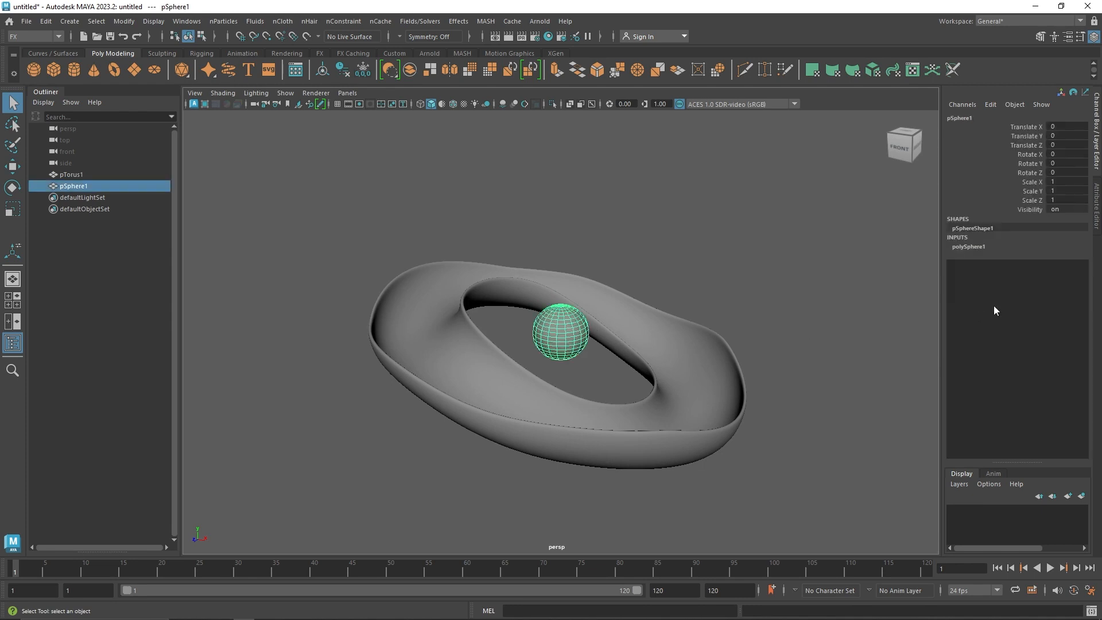
Increase the sphere's axis and height subdivisions together to make its mesh denser
{"action": "left_click", "coordinate": [965, 245]}
{"action": "left_click_drag", "start_coordinate": [1063, 274], "coordinate": [1065, 285]}
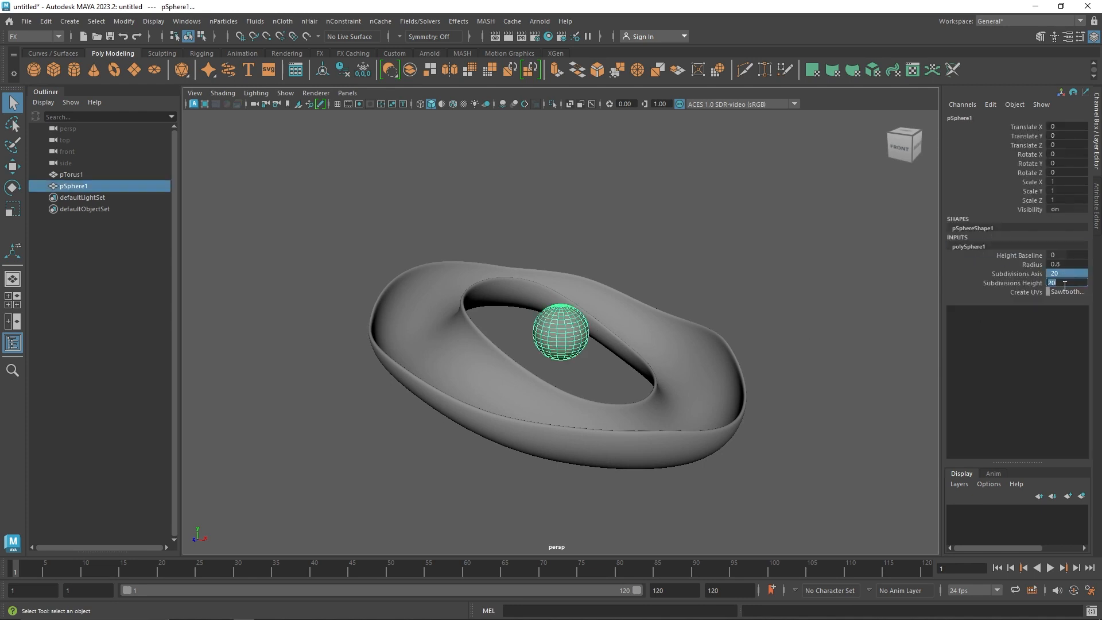
{"action": "type", "text": "4"}
{"action": "left_click", "coordinate": [793, 297]}
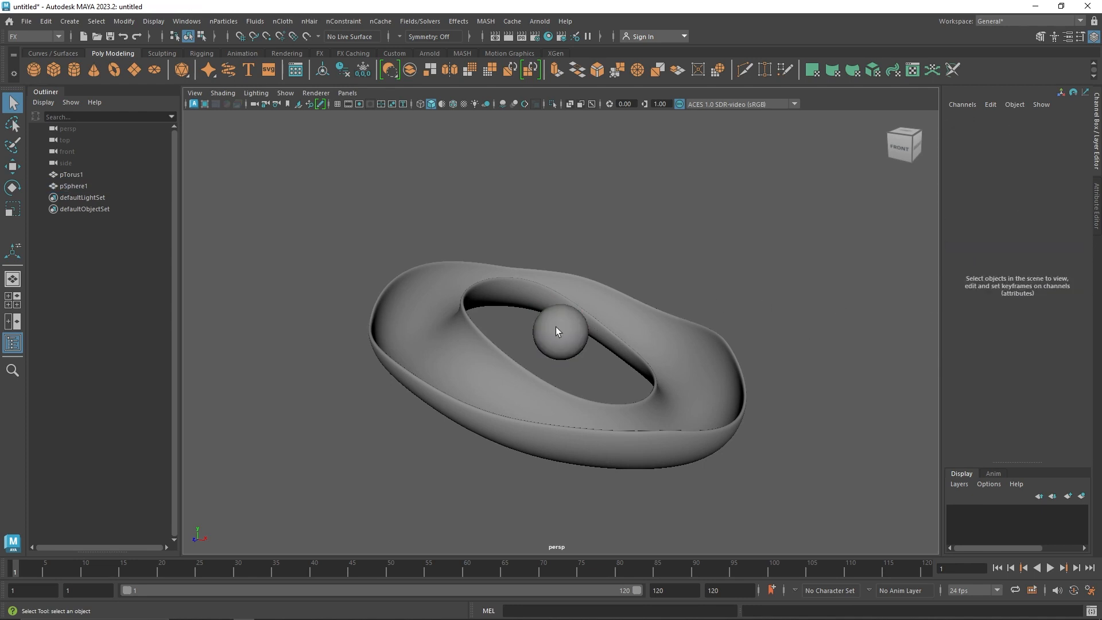
Create a MASH network from the sphere
{"action": "left_click", "coordinate": [556, 326]}
{"action": "left_click", "coordinate": [462, 52]}
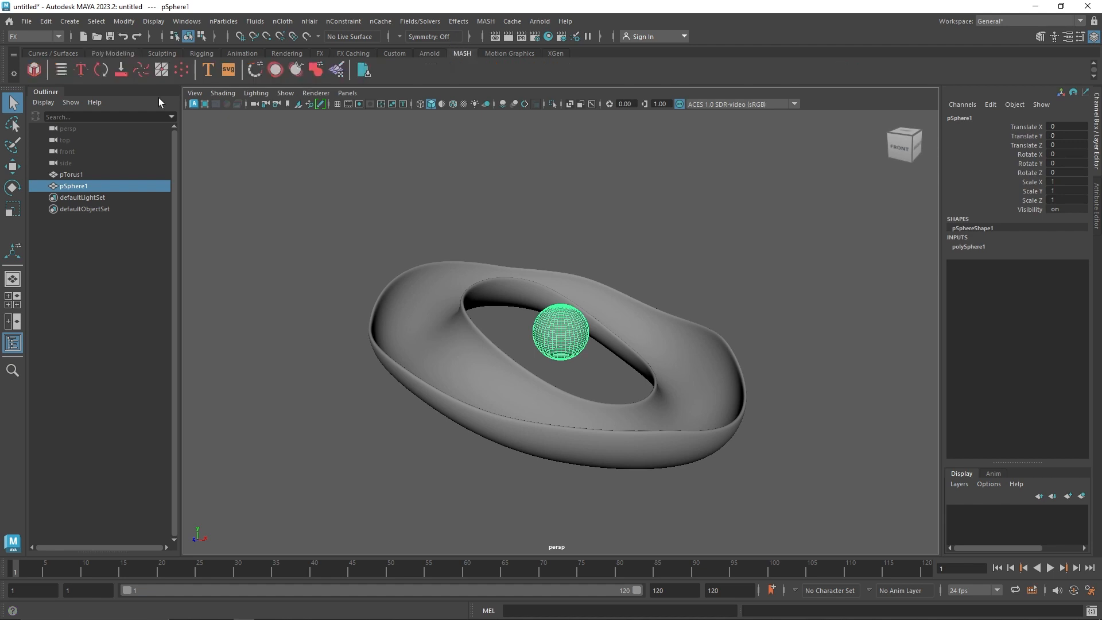
{"action": "left_click", "coordinate": [34, 70]}
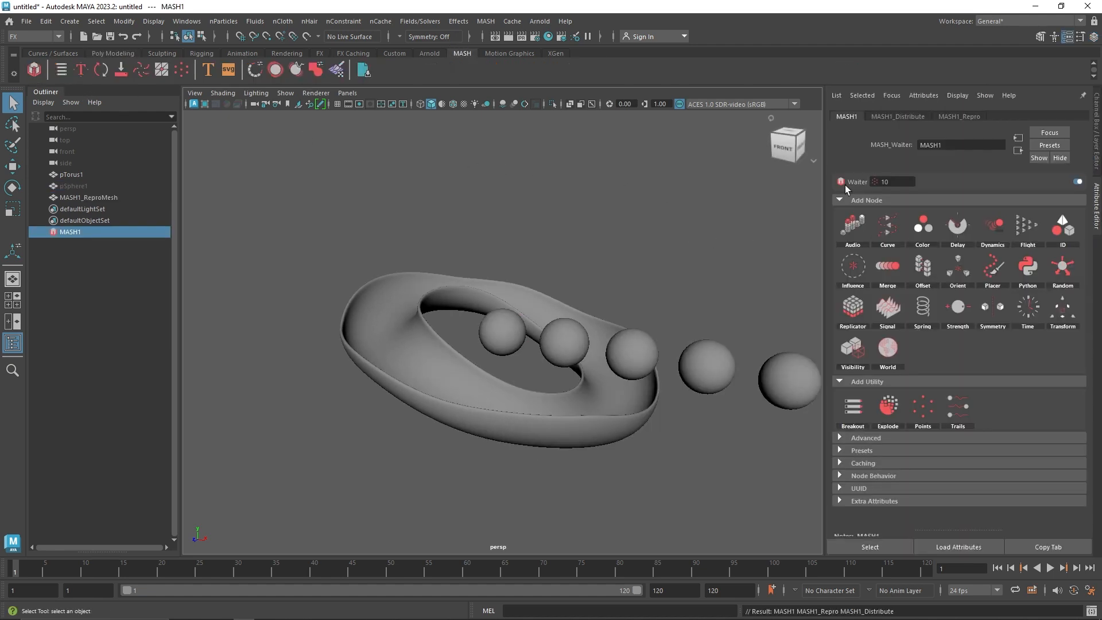
Distribute the MASH spheres radially around the ZX axis with a radius of about 4.25 so they follow the ring
{"action": "left_click", "coordinate": [909, 116]}
{"action": "left_click", "coordinate": [938, 216]}
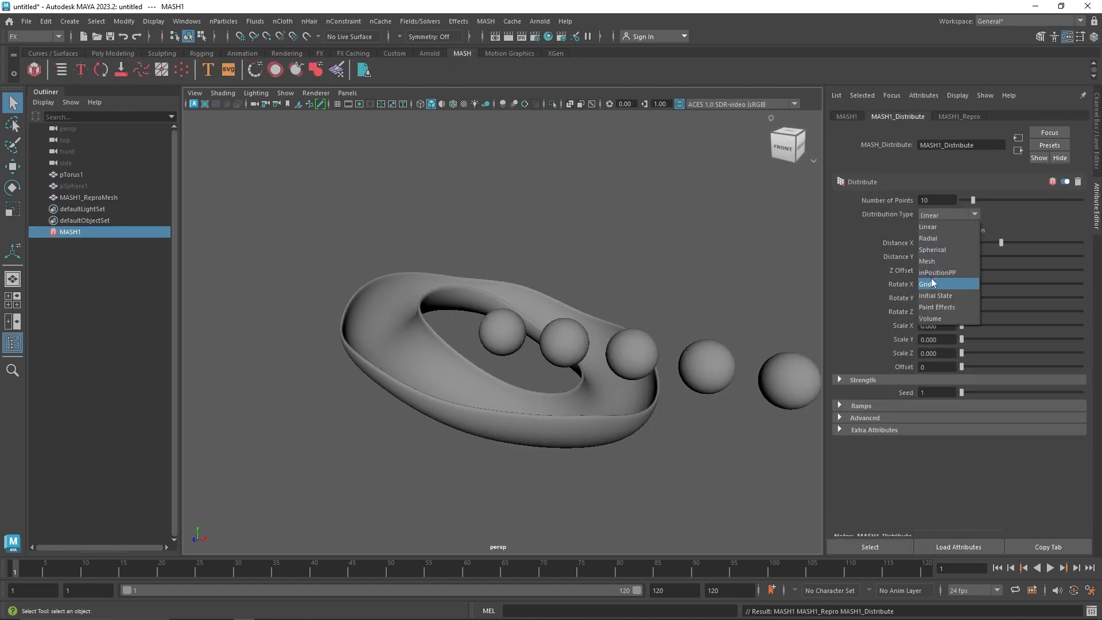
{"action": "left_click", "coordinate": [943, 239]}
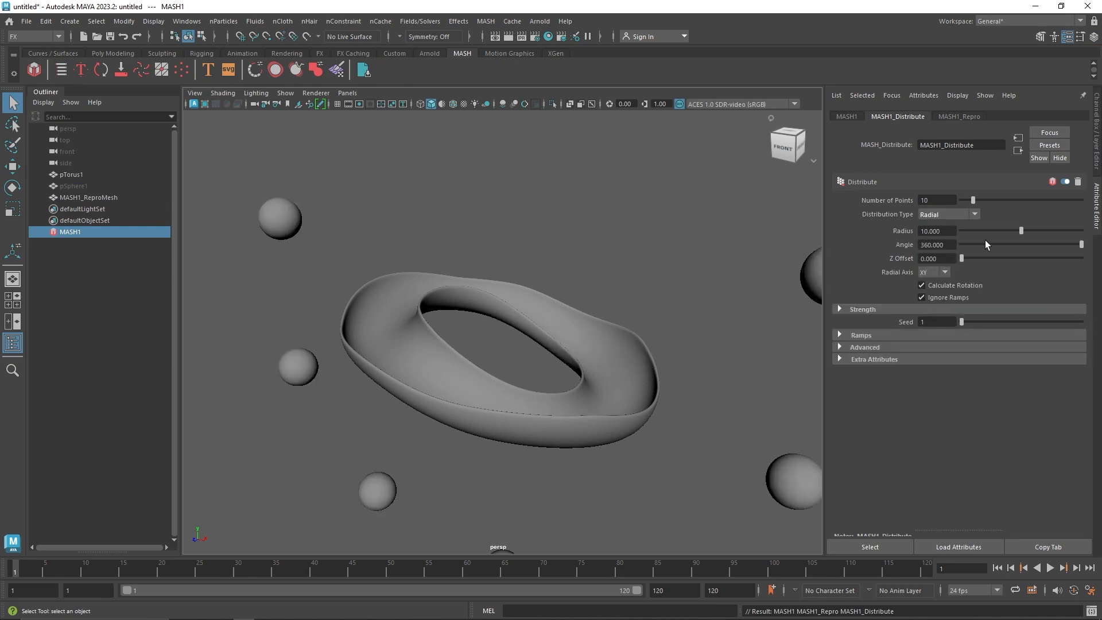
{"action": "left_click_drag", "start_coordinate": [1021, 231], "coordinate": [987, 232]}
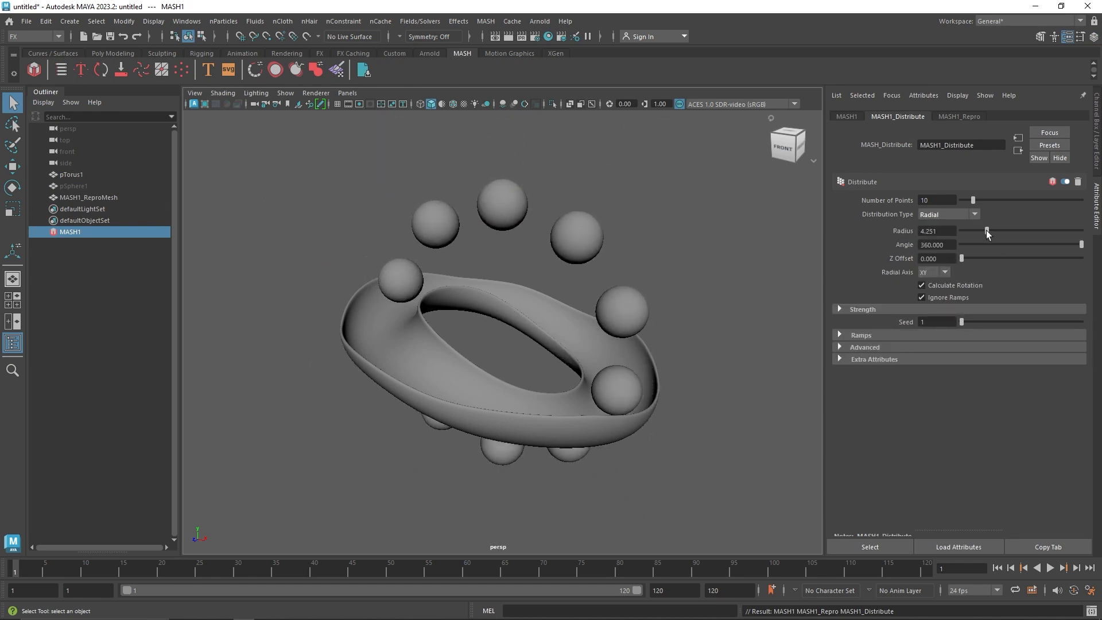
{"action": "left_click", "coordinate": [942, 273]}
{"action": "left_click", "coordinate": [935, 309]}
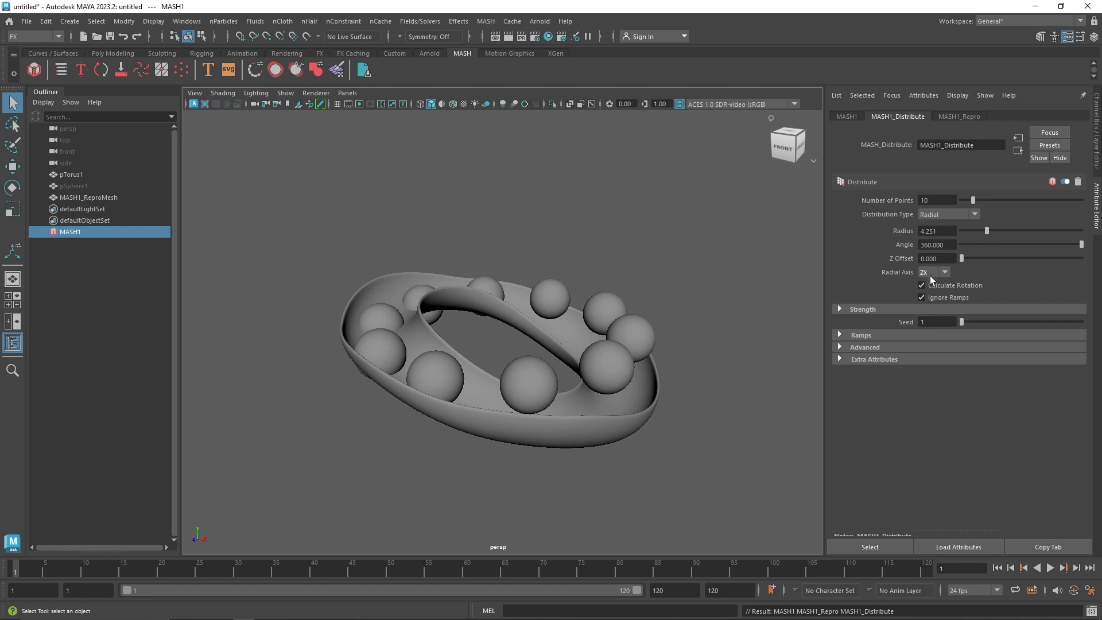
{"action": "left_click_drag", "start_coordinate": [579, 322], "coordinate": [516, 356], "text": "alt"}
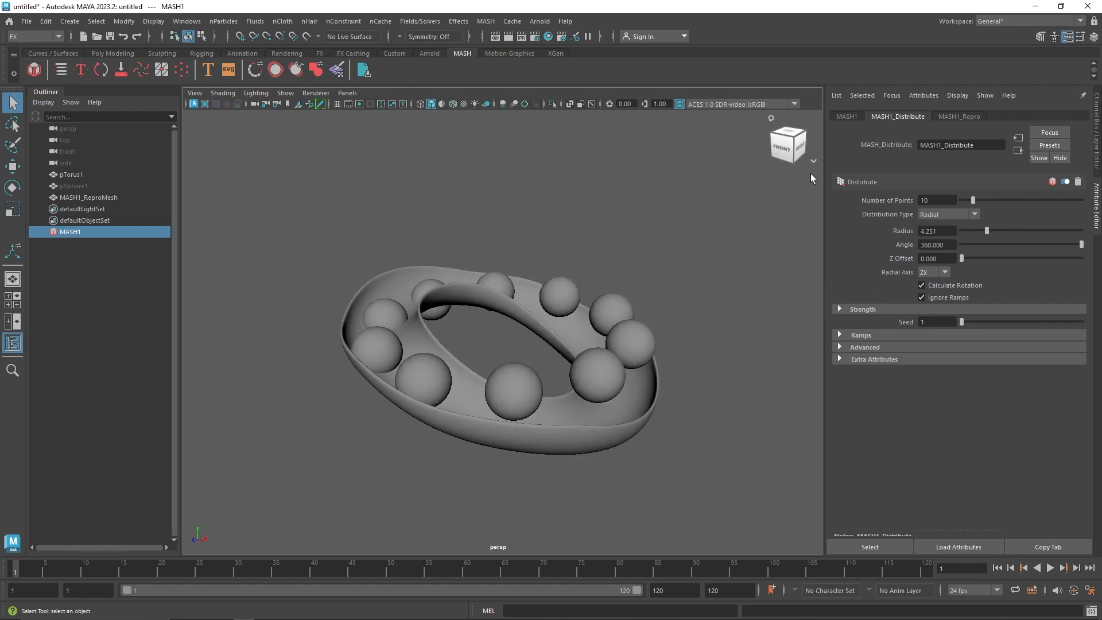
Add an Offset node to the MASH network and set its Y position offset to 3.4, above the ring
{"action": "left_click", "coordinate": [841, 118]}
{"action": "left_click", "coordinate": [954, 253]}
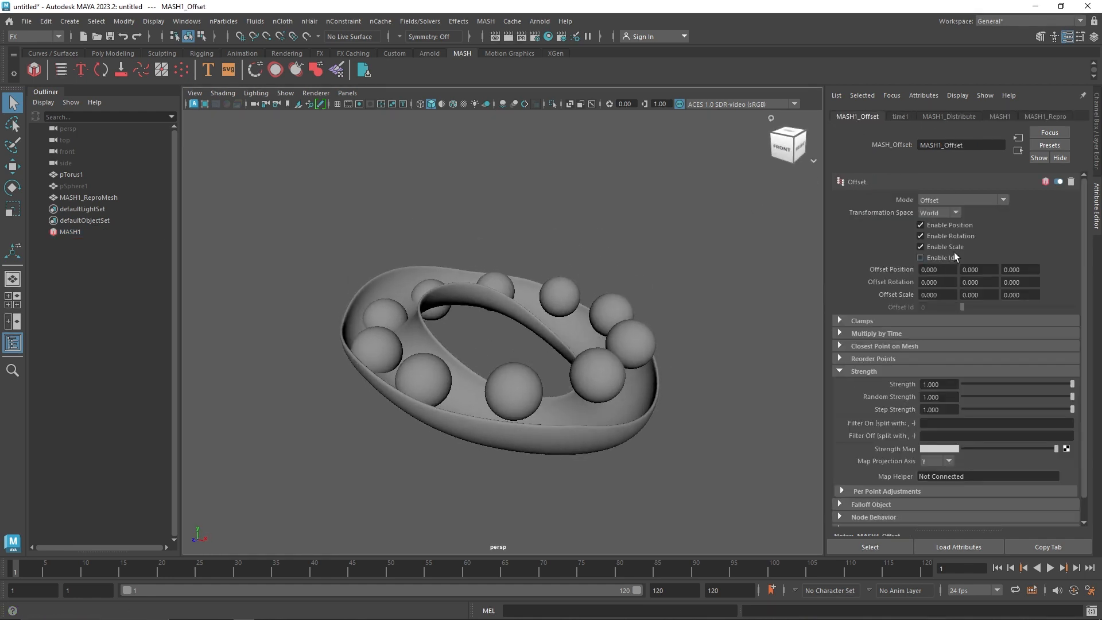
{"action": "left_click_drag", "start_coordinate": [975, 269], "coordinate": [996, 268], "text": "ctrl"}
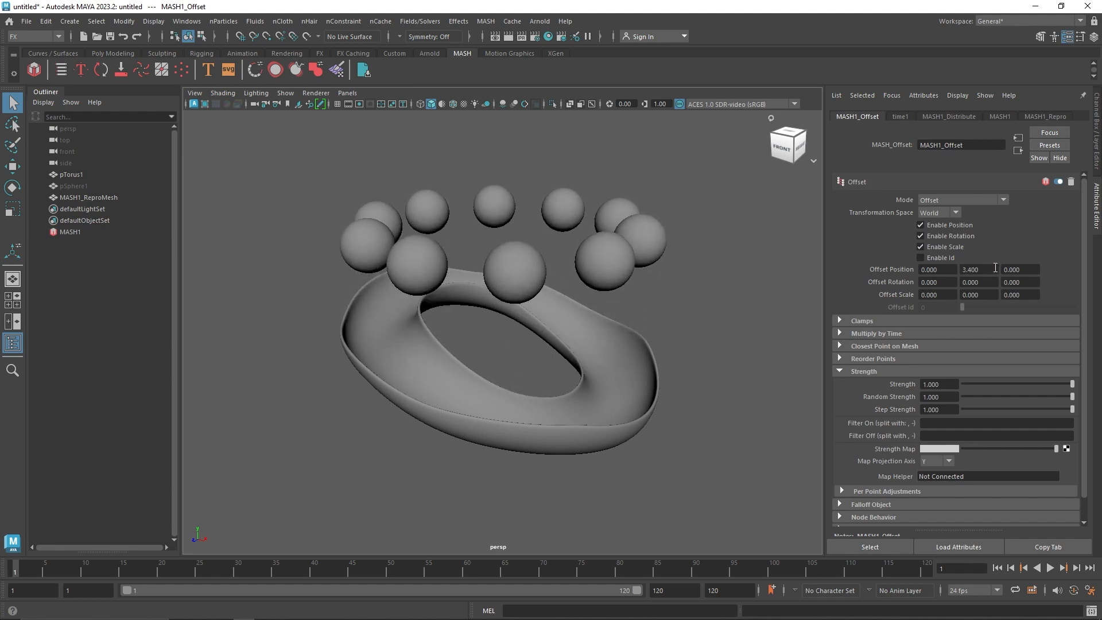
In the top view, reduce the radial distribution radius to about 3.96 so the spheres sit centred over the channel
{"action": "key", "text": "space"}
{"action": "key", "text": "space"}
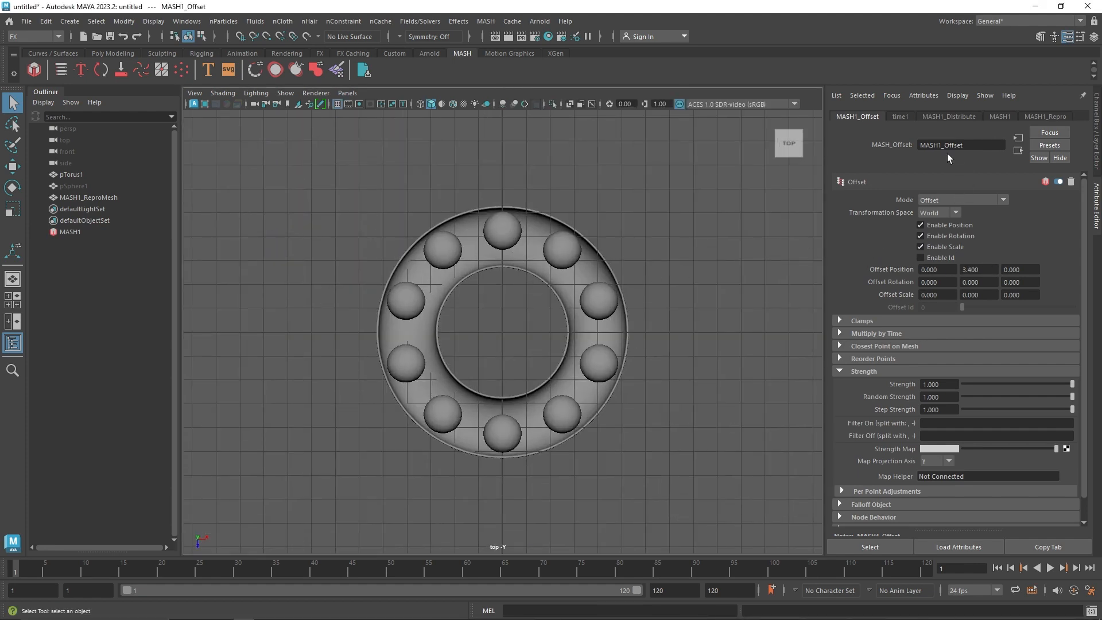
{"action": "left_click", "coordinate": [944, 114]}
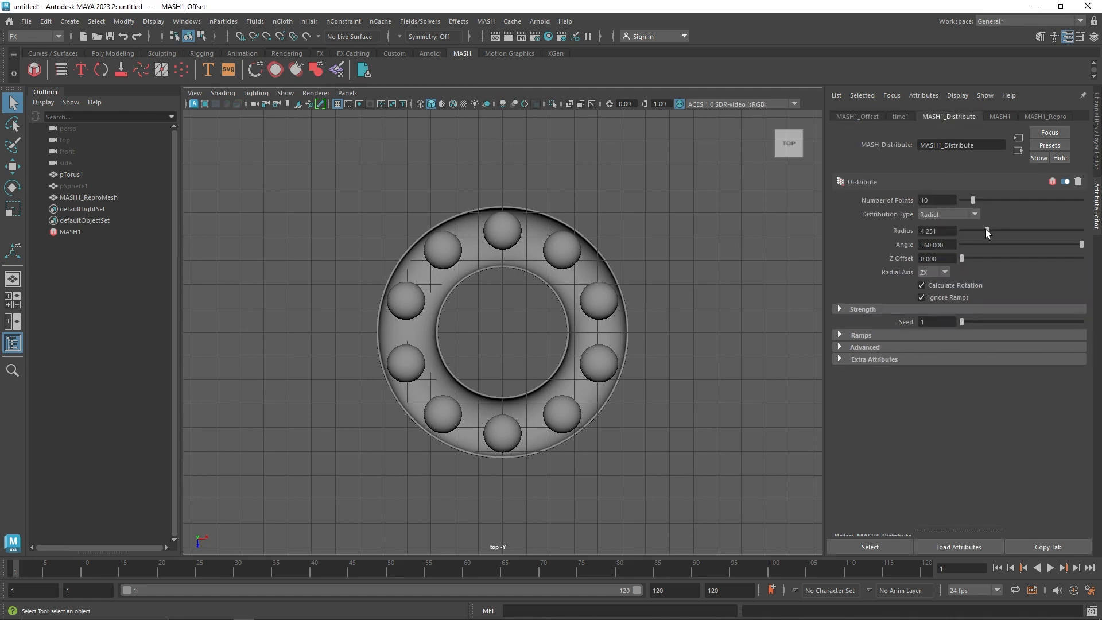
{"action": "left_click_drag", "start_coordinate": [986, 231], "coordinate": [985, 232]}
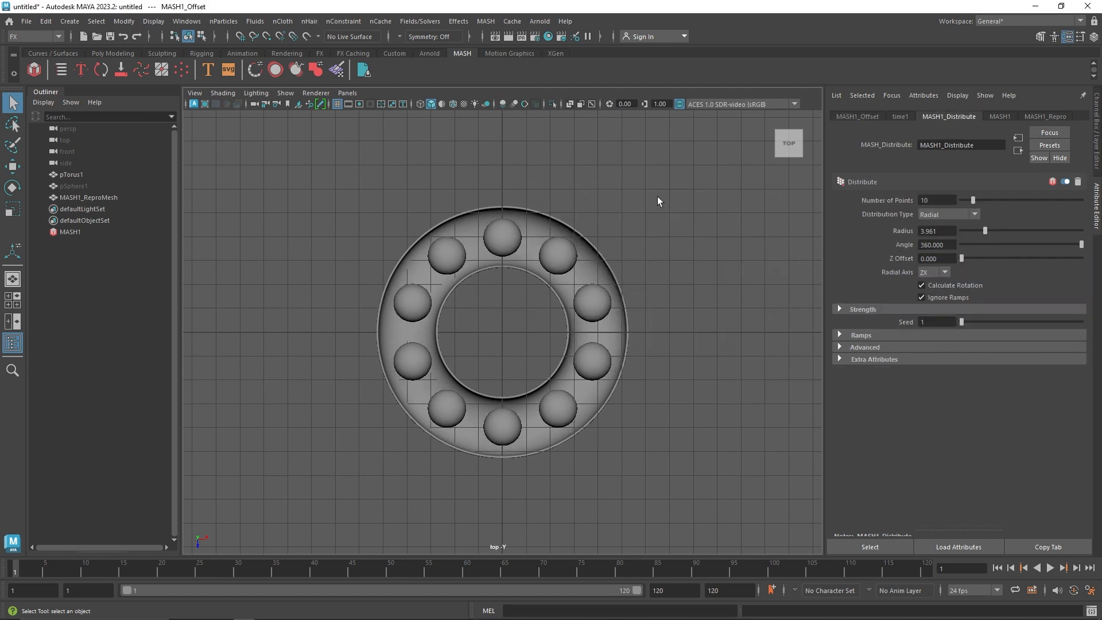
Return to the perspective view and add a Dynamics node to the MASH1 network
{"action": "key", "text": "space"}
{"action": "key", "text": "space"}
{"action": "mouse_move", "coordinate": [588, 251]}
{"action": "left_mouse_down", "text": "alt"}
{"action": "mouse_move", "coordinate": [600, 234]}
{"action": "mouse_move", "coordinate": [589, 248]}
{"action": "left_mouse_up", "text": "alt"}
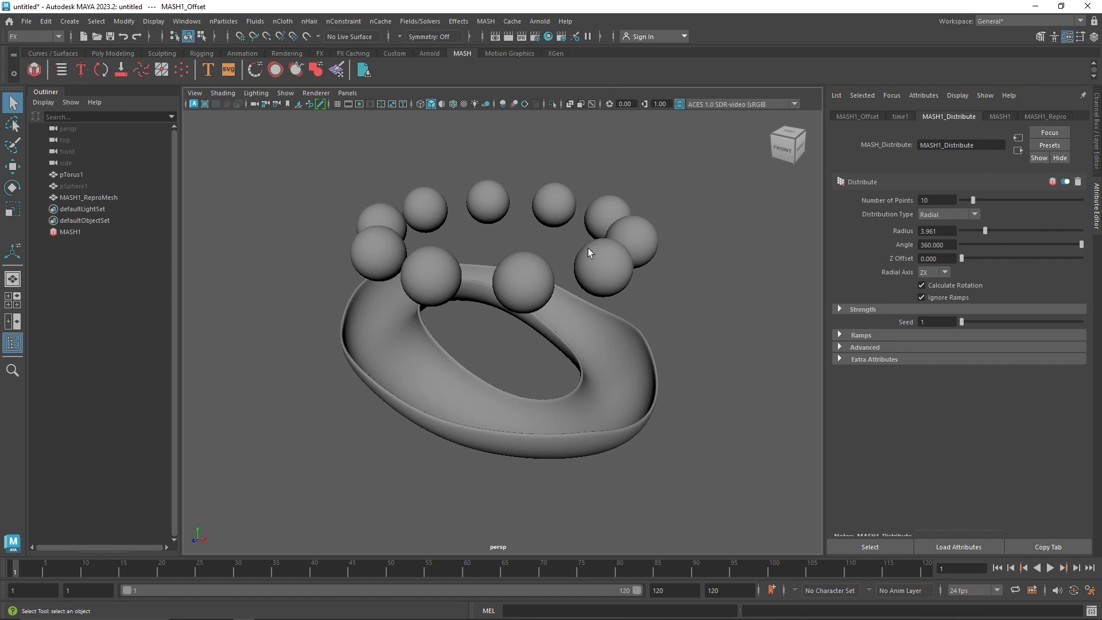
{"action": "left_click", "coordinate": [101, 233]}
{"action": "left_click", "coordinate": [996, 226]}
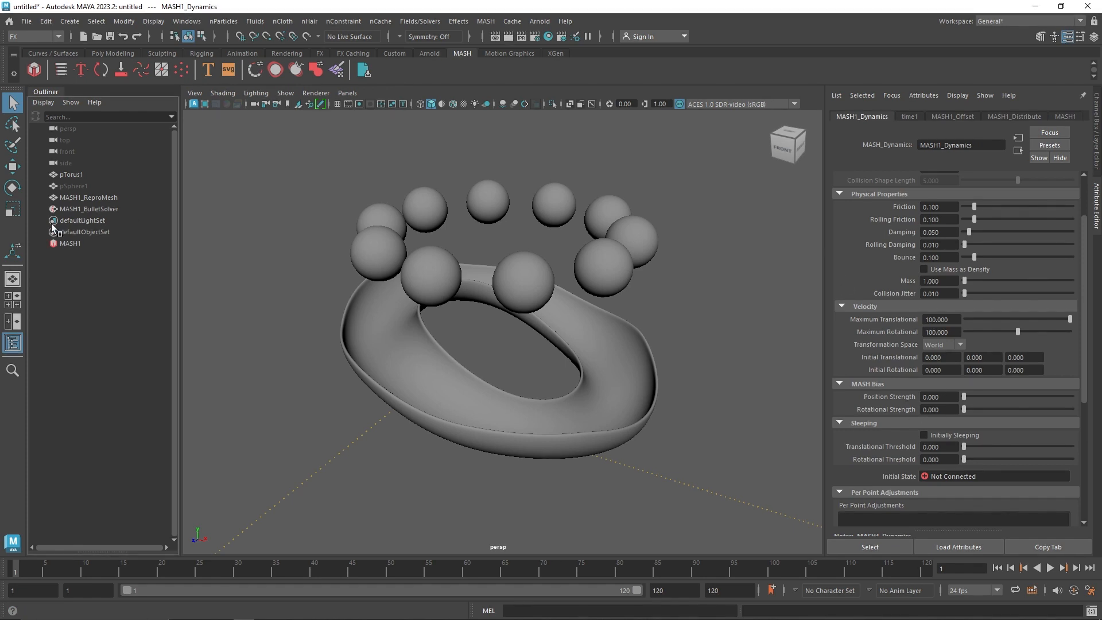
Add pTorus1 as a collider object of MASH1_BulletSolver, play the simulation and rewind to the first frame
{"action": "left_click", "coordinate": [101, 208]}
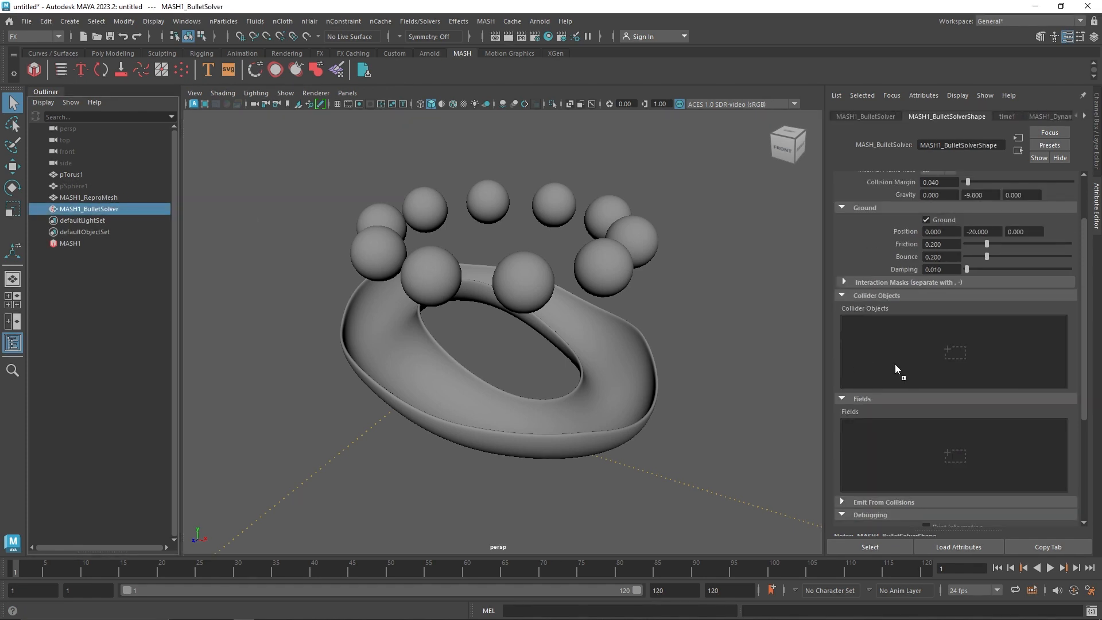
{"action": "left_click_drag", "start_coordinate": [895, 364], "coordinate": [895, 365]}
{"action": "left_click", "coordinate": [1052, 567]}
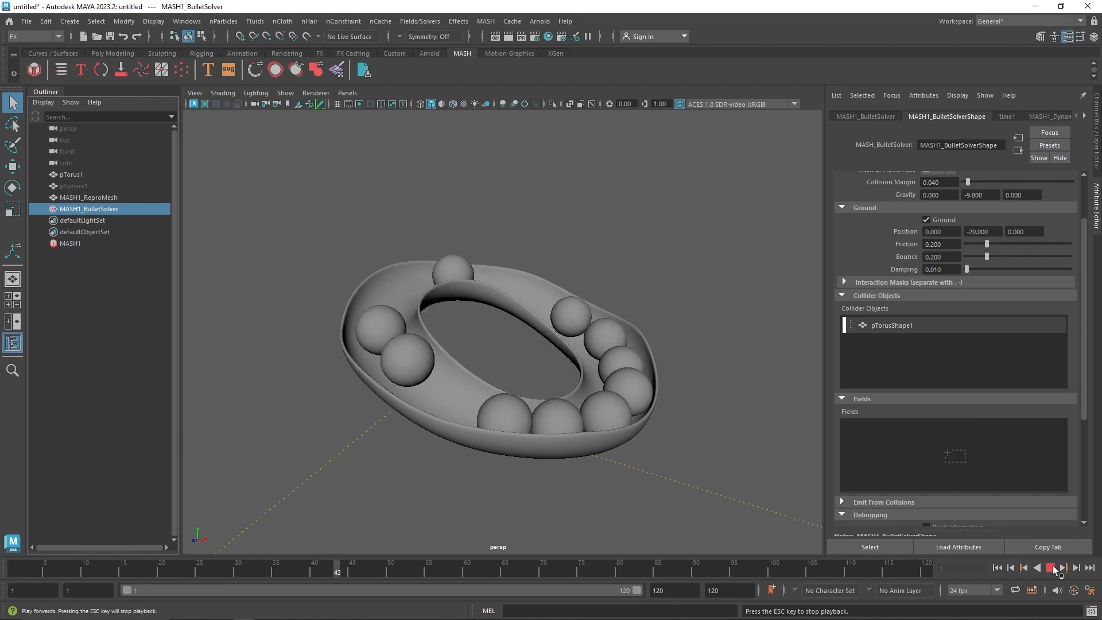
{"action": "left_click", "coordinate": [1051, 568]}
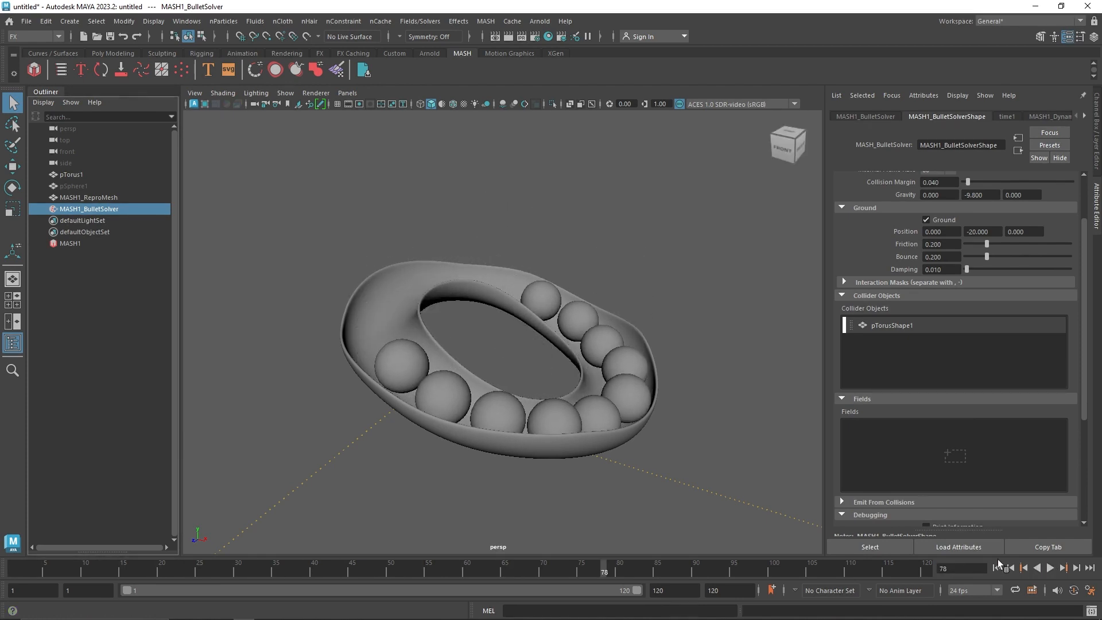
{"action": "left_click", "coordinate": [997, 568]}
Select the torus and show its transform channels
{"action": "left_click", "coordinate": [556, 422]}
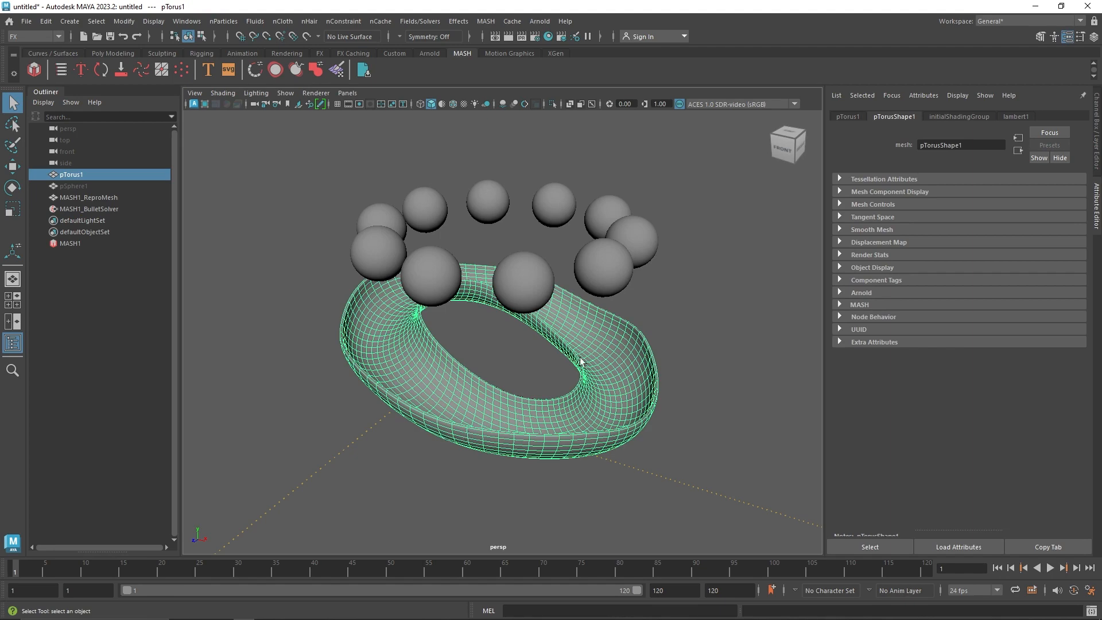
{"action": "key", "text": "ctrl+a"}
Try rotating the torus about its Y axis, and undo the rotation
{"action": "key", "text": "e"}
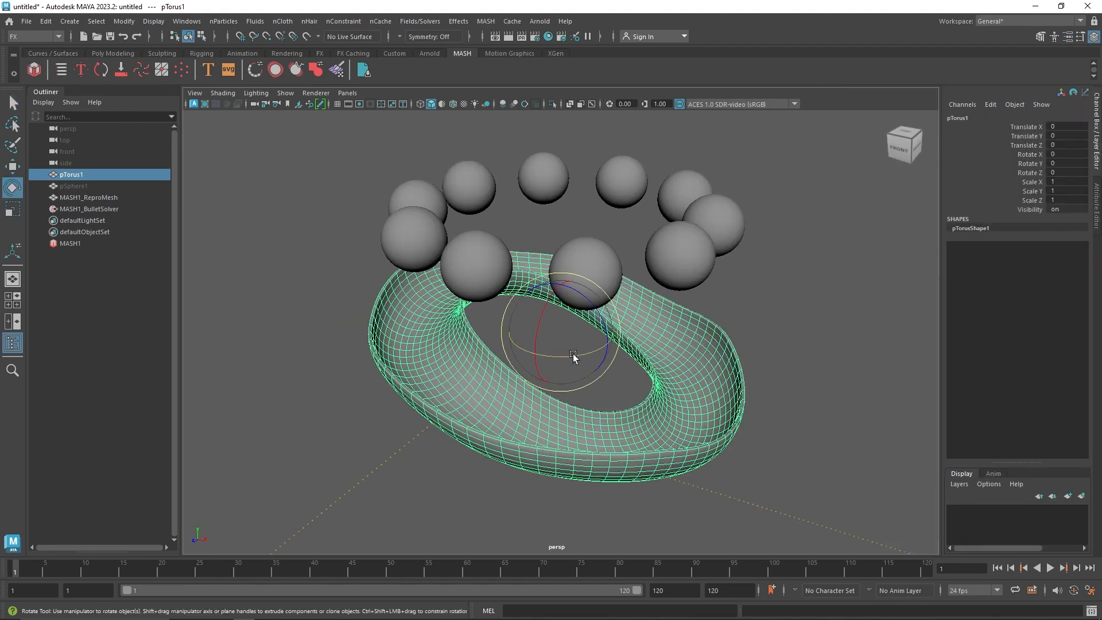
{"action": "mouse_move", "coordinate": [574, 359]}
{"action": "left_mouse_down"}
{"action": "mouse_move", "coordinate": [634, 346]}
{"action": "mouse_move", "coordinate": [575, 355]}
{"action": "left_mouse_up"}
{"action": "key", "text": "ctrl+z"}
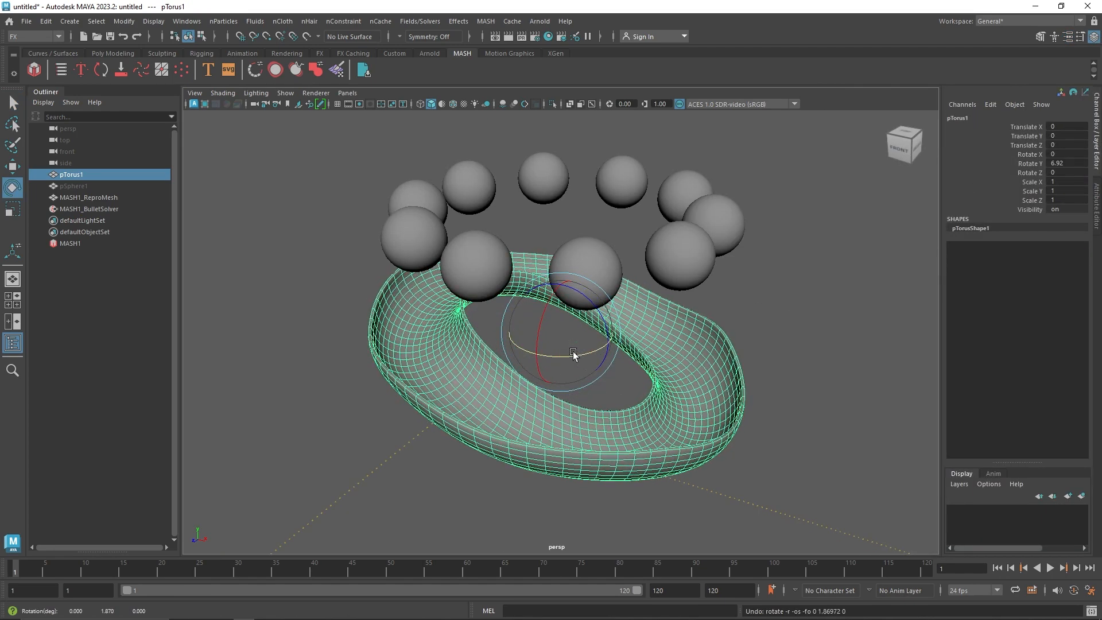
{"action": "key", "text": "1"}
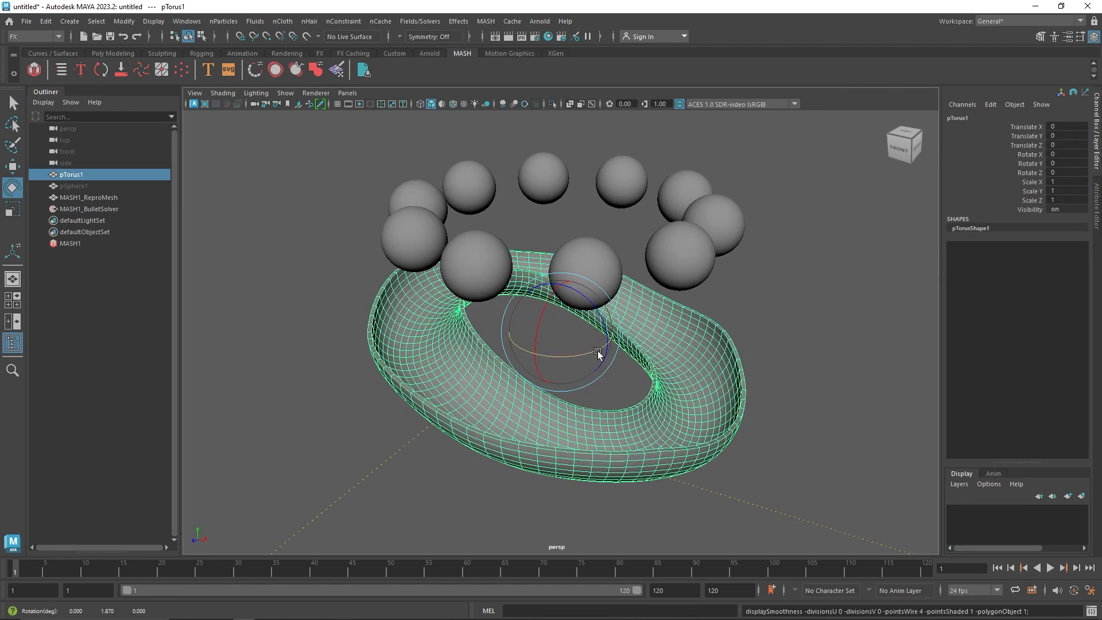
Start an expression for the torus's Rotate Y channel in the Expression Editor, entering pTorus1.rotateY as the attribute to drive
{"action": "left_click", "coordinate": [1028, 164]}
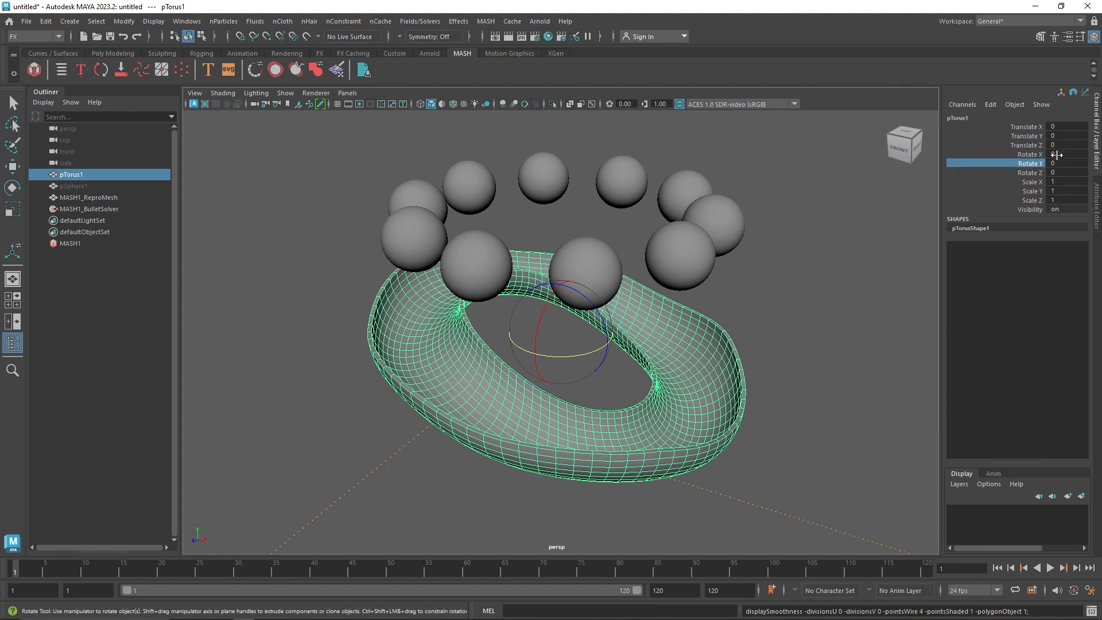
{"action": "left_click", "coordinate": [990, 103]}
{"action": "left_click", "coordinate": [990, 116]}
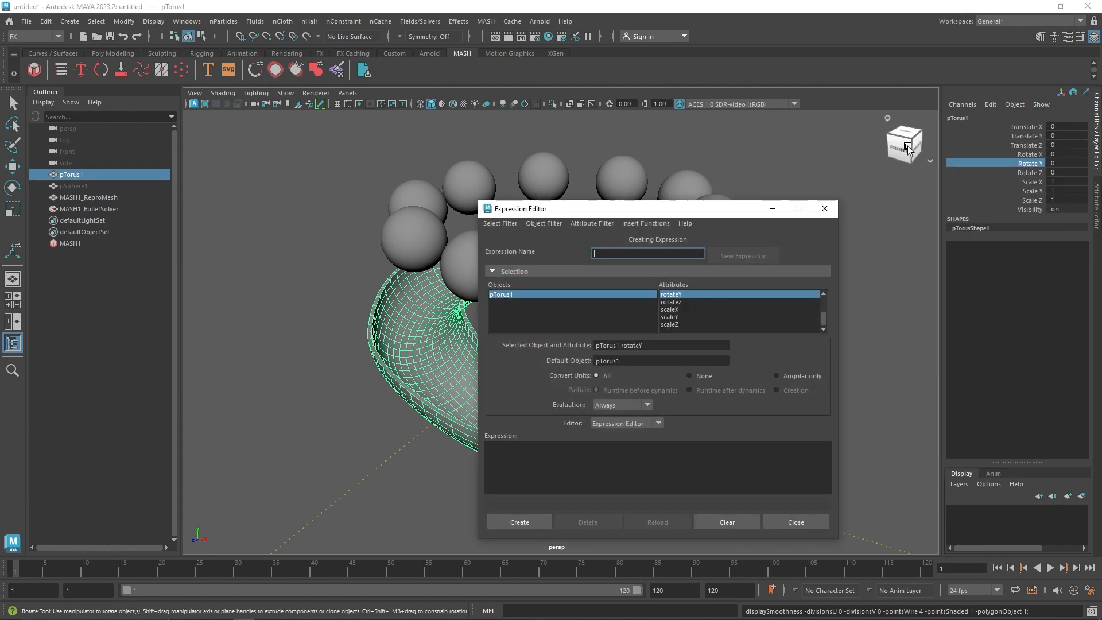
{"action": "left_click_drag", "start_coordinate": [625, 213], "coordinate": [463, 180]}
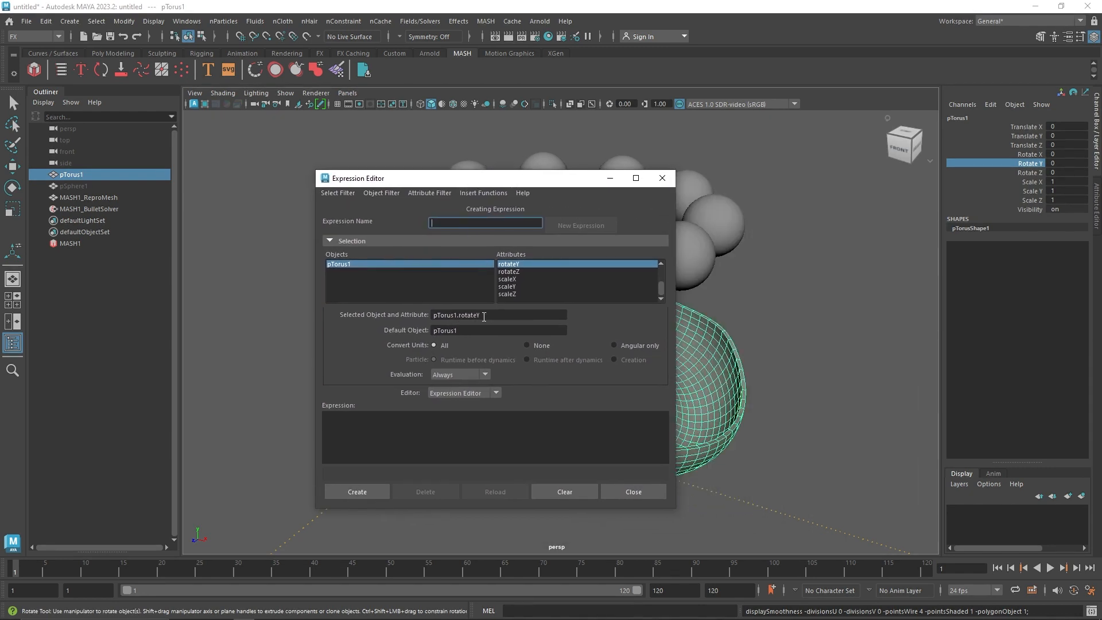
{"action": "left_click_drag", "start_coordinate": [493, 318], "coordinate": [401, 326]}
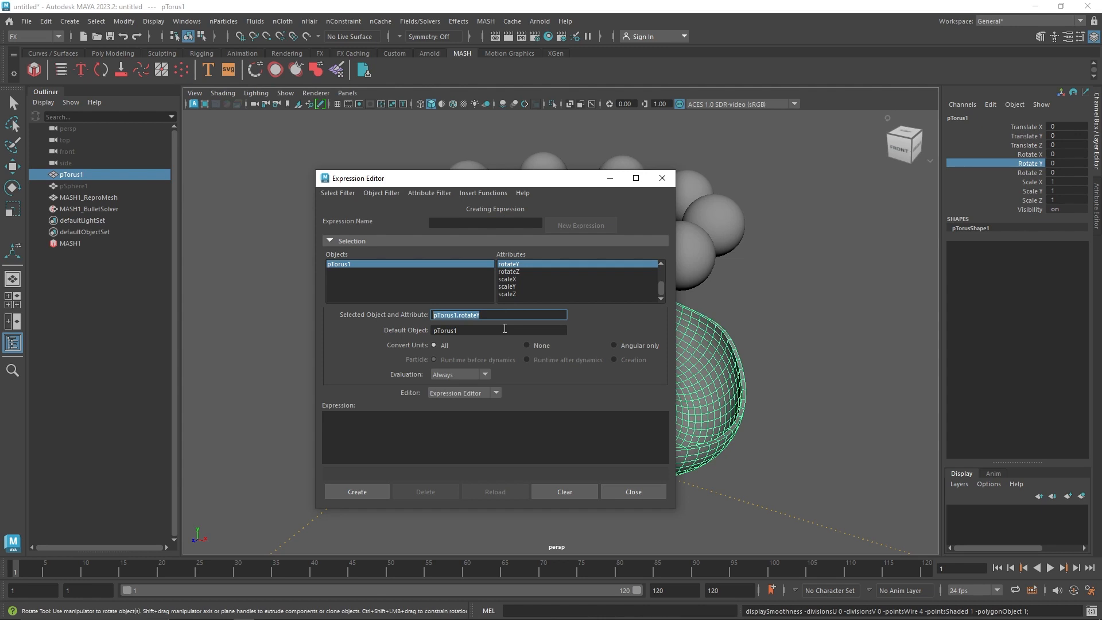
{"action": "left_click_drag", "start_coordinate": [453, 409], "coordinate": [453, 419]}
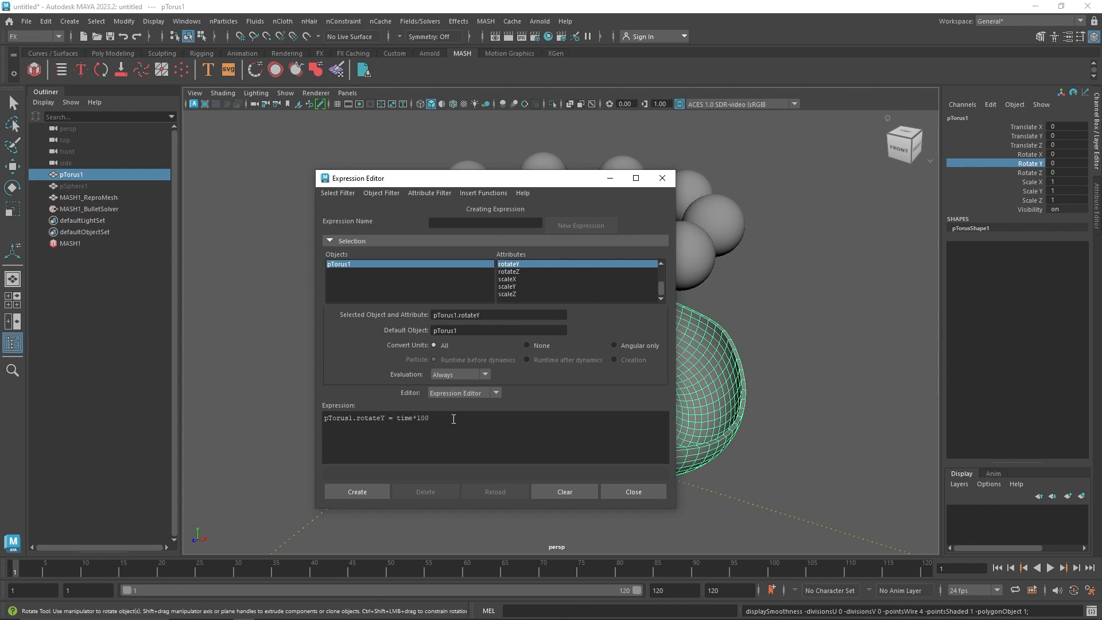
Create the expression pTorus1.rotateY = time*100, close the Expression Editor, and play the simulation several times from the first frame
{"action": "left_click", "coordinate": [369, 494]}
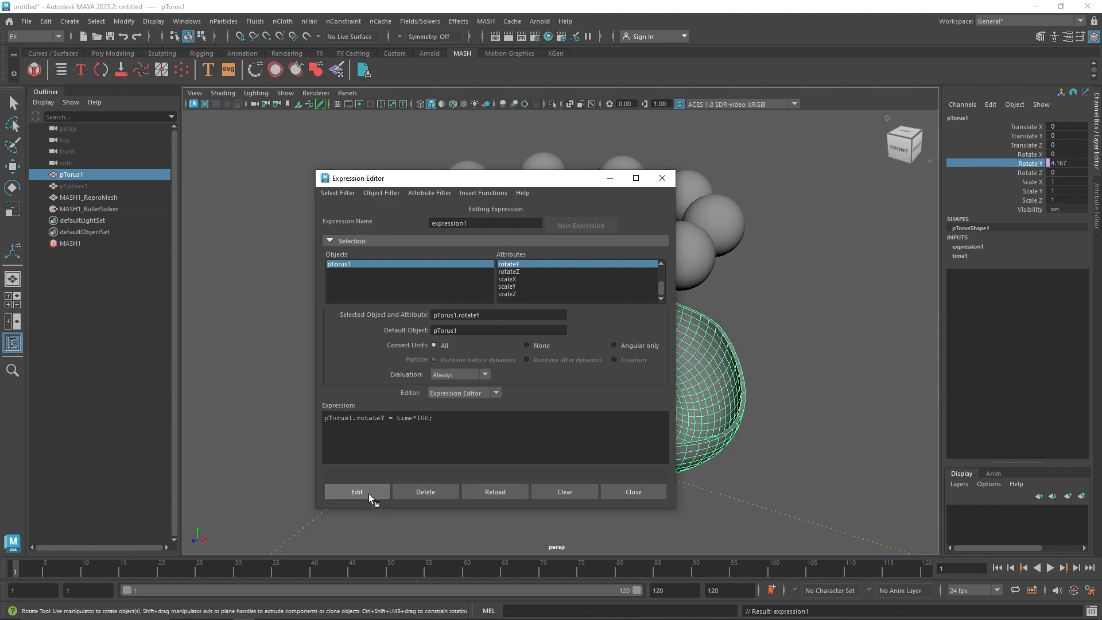
{"action": "left_click", "coordinate": [611, 488]}
{"action": "left_click", "coordinate": [1048, 567]}
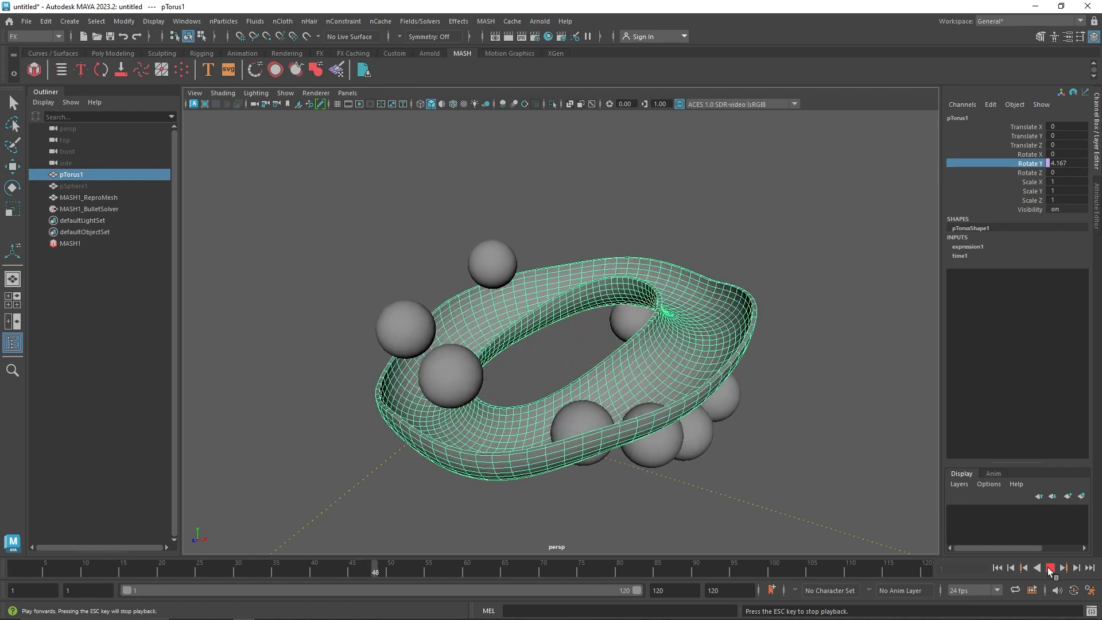
{"action": "left_click", "coordinate": [996, 569]}
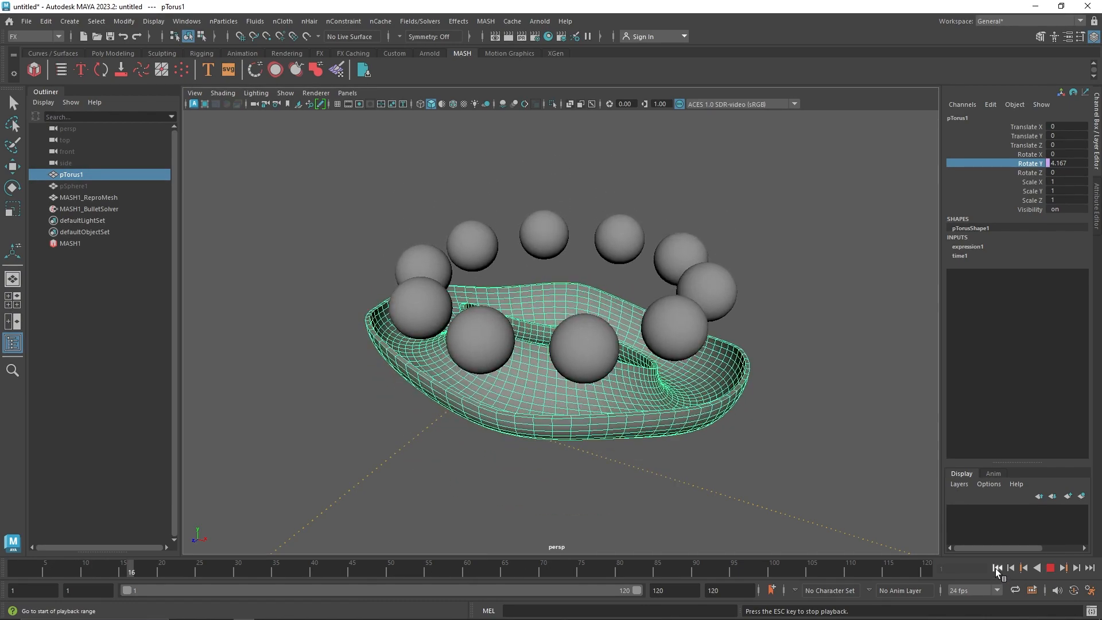
{"action": "left_click", "coordinate": [1051, 568]}
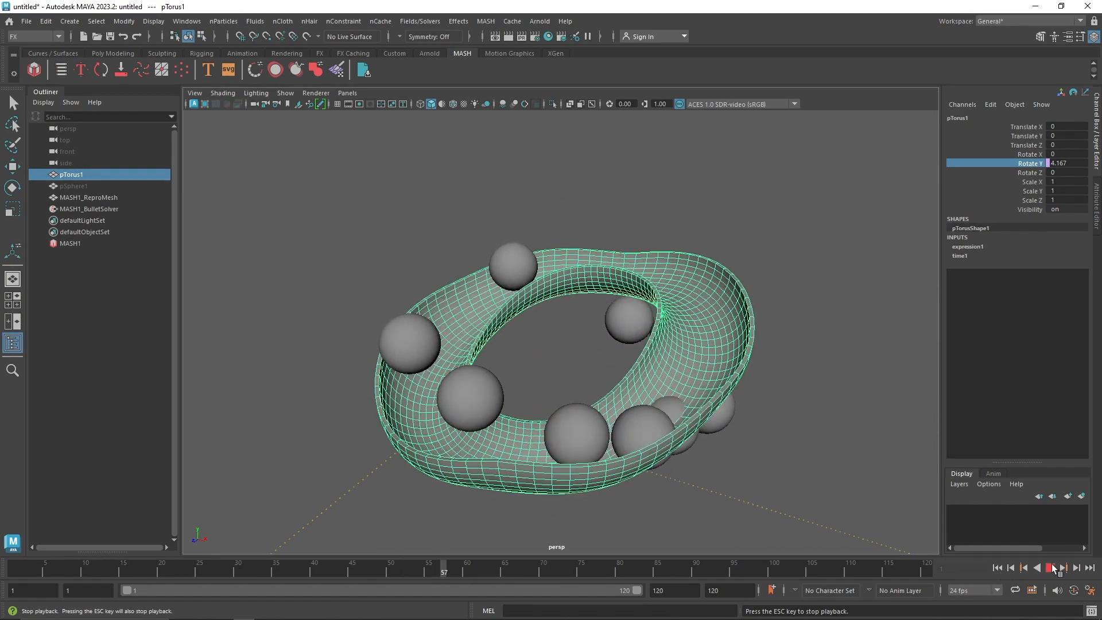
{"action": "left_click", "coordinate": [997, 568]}
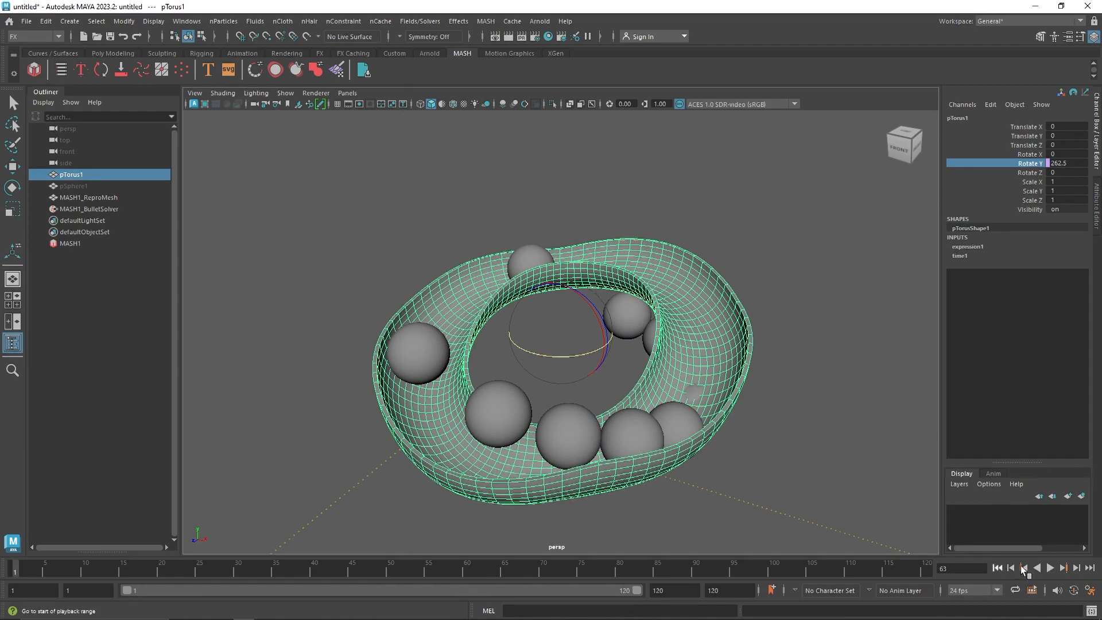
{"action": "left_click", "coordinate": [1051, 568]}
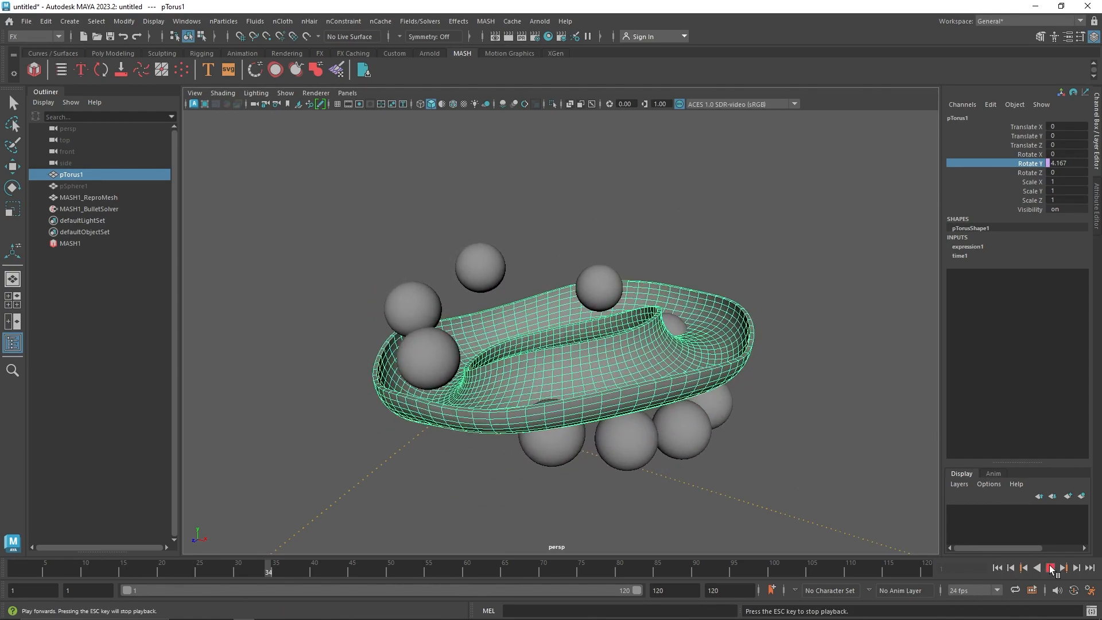
{"action": "left_click", "coordinate": [1051, 568]}
{"action": "left_click", "coordinate": [997, 567]}
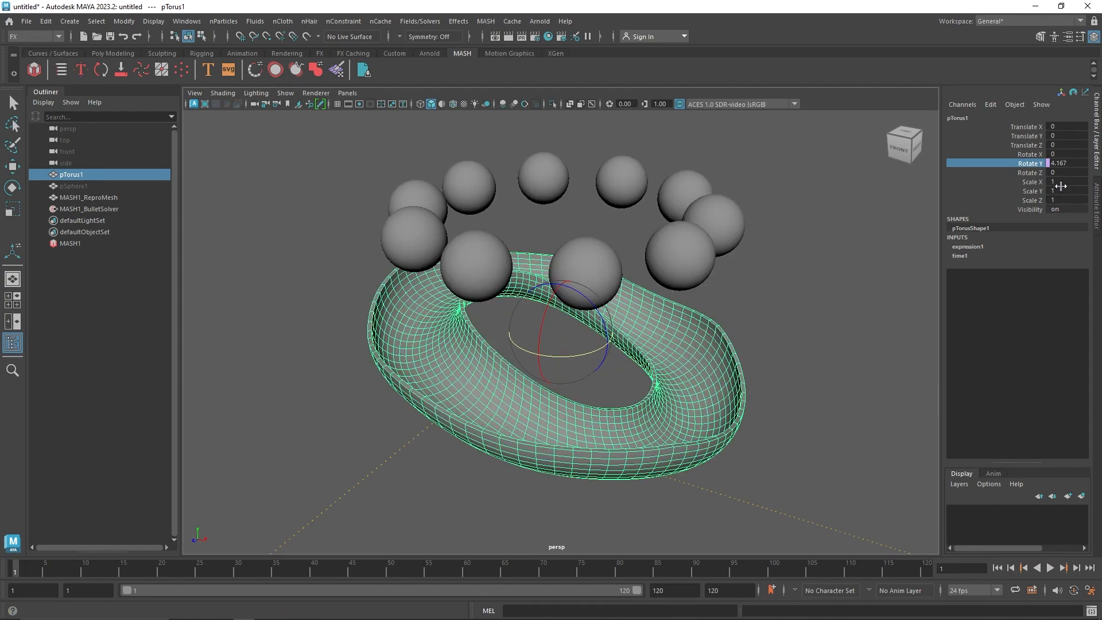
Break the expression connection on the torus's Rotate Y channel and set Rotate Y to 0
{"action": "left_click", "coordinate": [993, 106]}
{"action": "right_click", "coordinate": [1011, 163]}
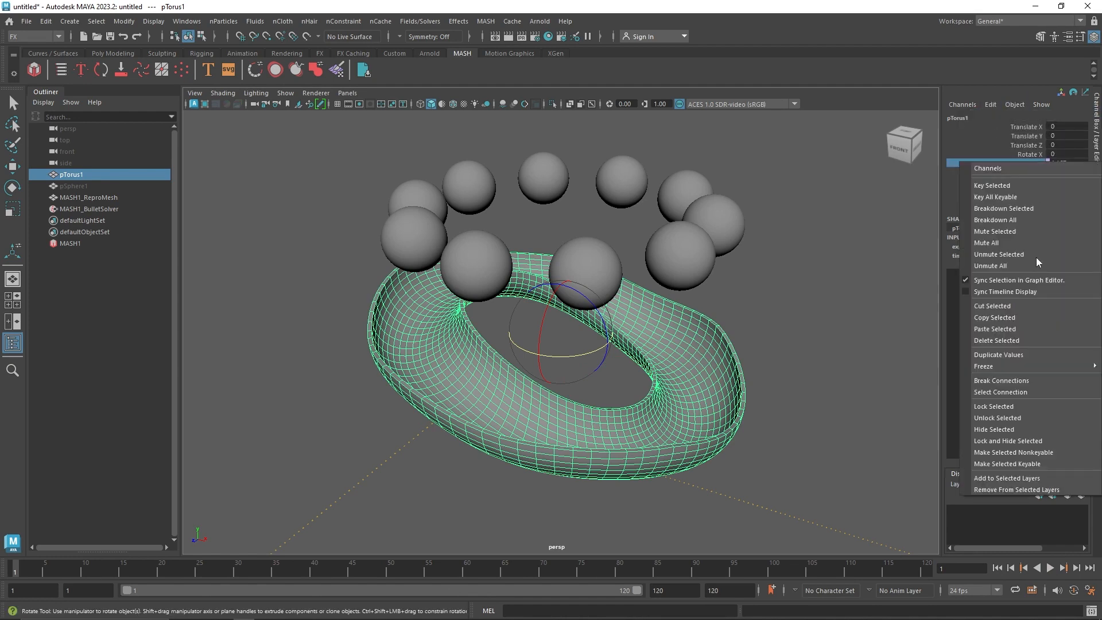
{"action": "left_click", "coordinate": [1002, 381]}
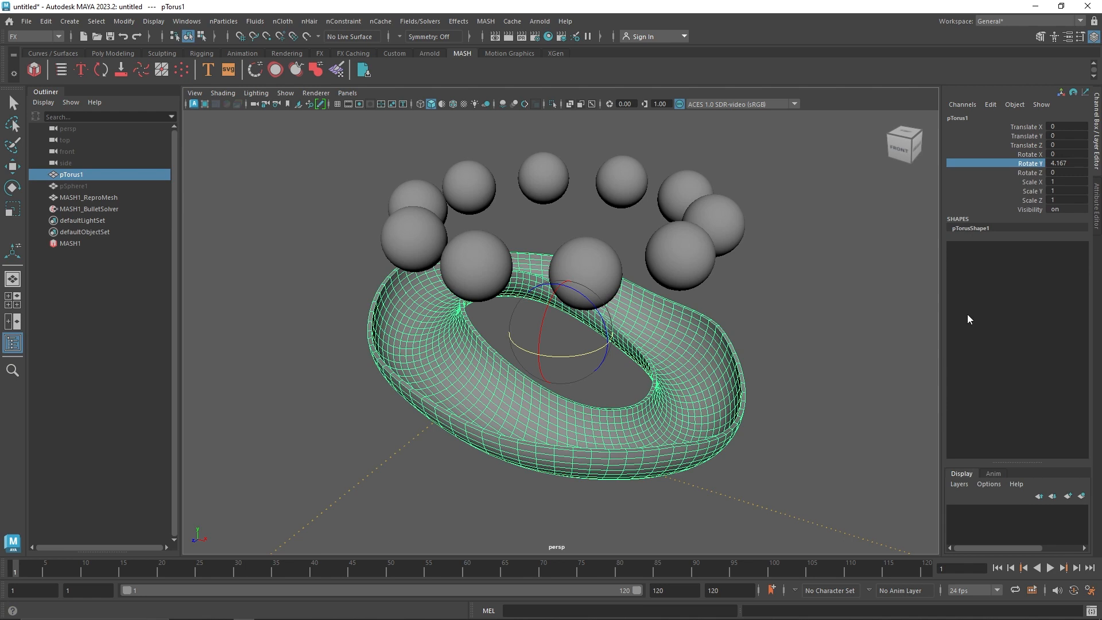
{"action": "left_click", "coordinate": [1061, 163]}
{"action": "type", "text": "0"}
{"action": "key", "text": "Return"}
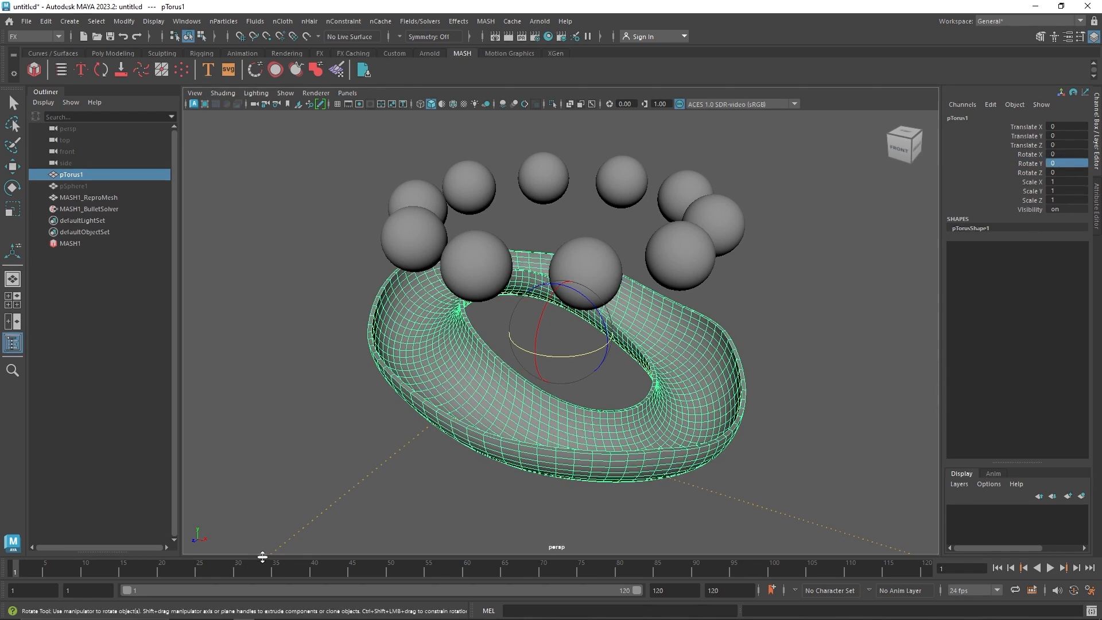
Play the simulation with the torus stationary to check when the spheres have dropped into the track
{"action": "left_click_drag", "start_coordinate": [195, 569], "coordinate": [276, 572]}
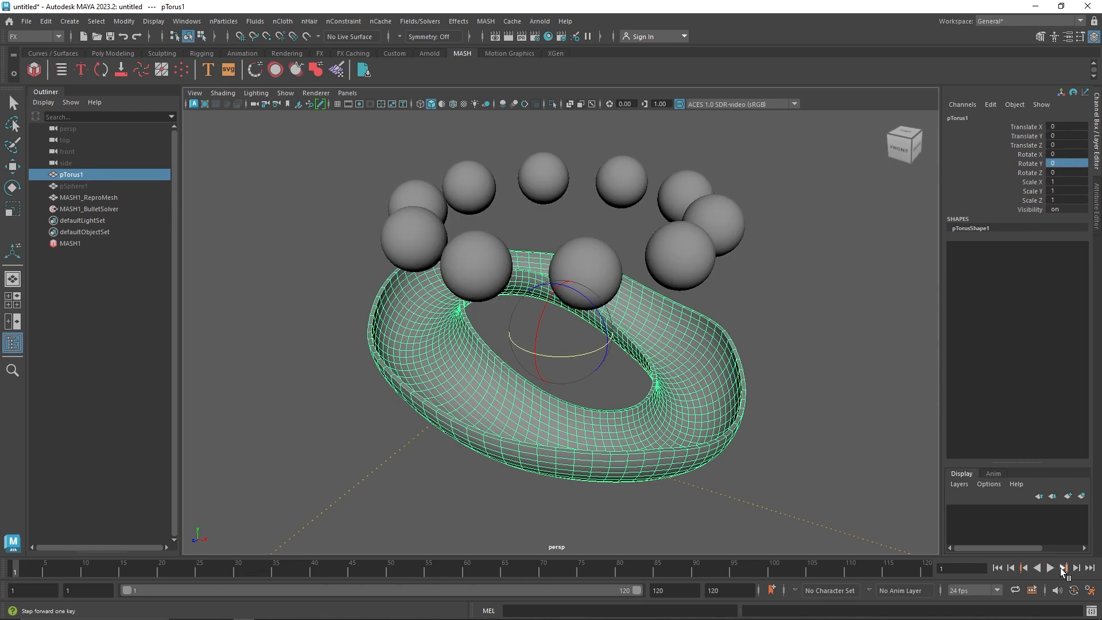
{"action": "left_click", "coordinate": [1051, 568]}
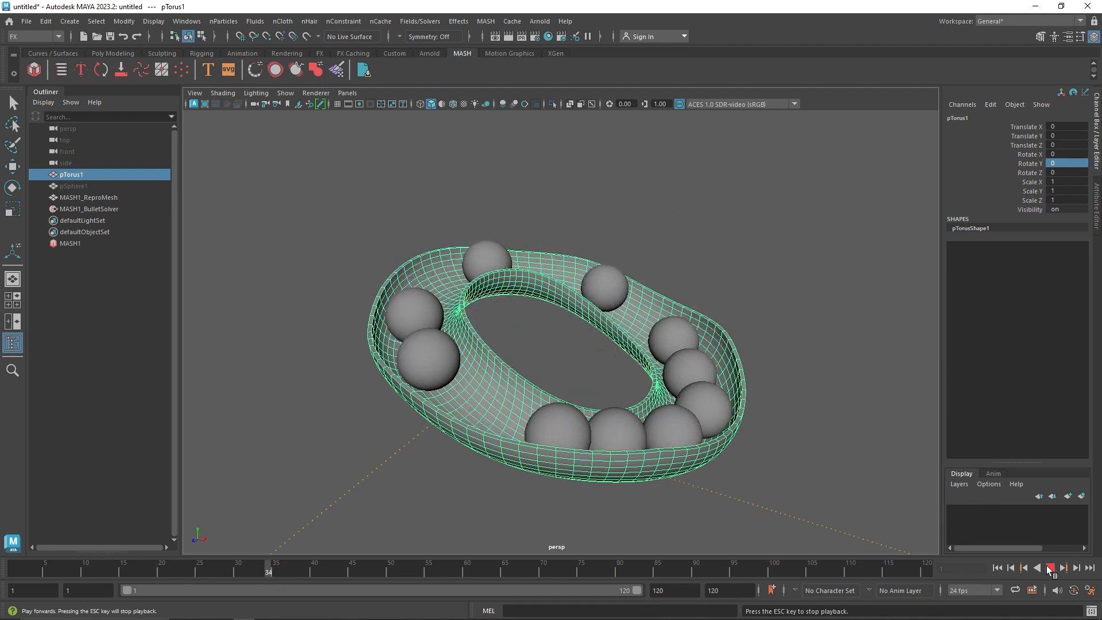
{"action": "left_click", "coordinate": [1049, 567]}
{"action": "left_click", "coordinate": [313, 574]}
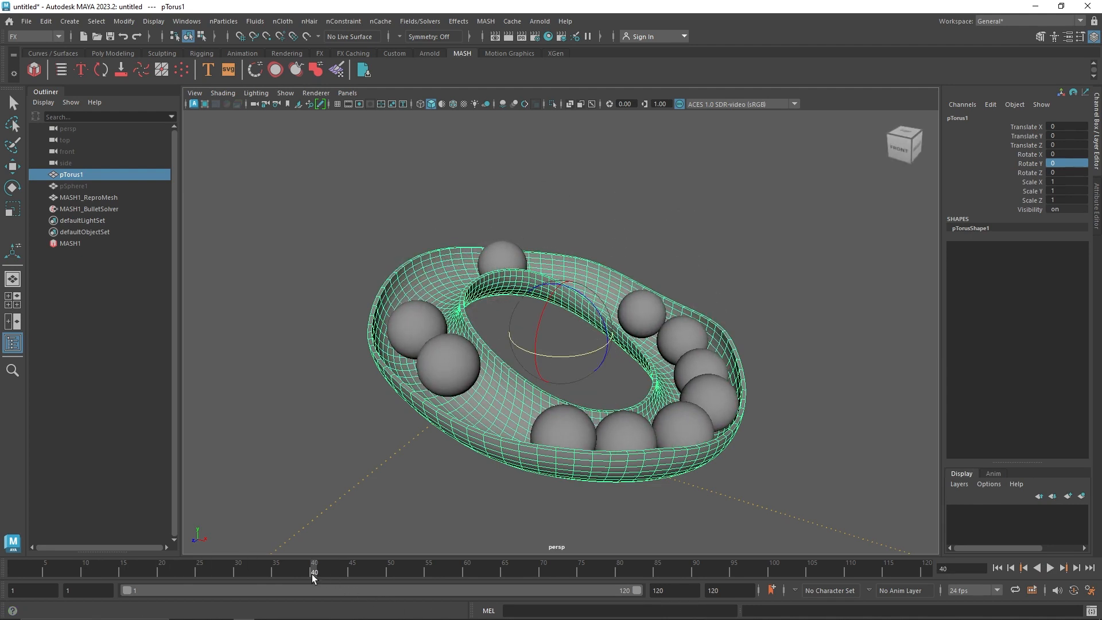
{"action": "right_click", "coordinate": [312, 574]}
{"action": "left_click", "coordinate": [317, 560]}
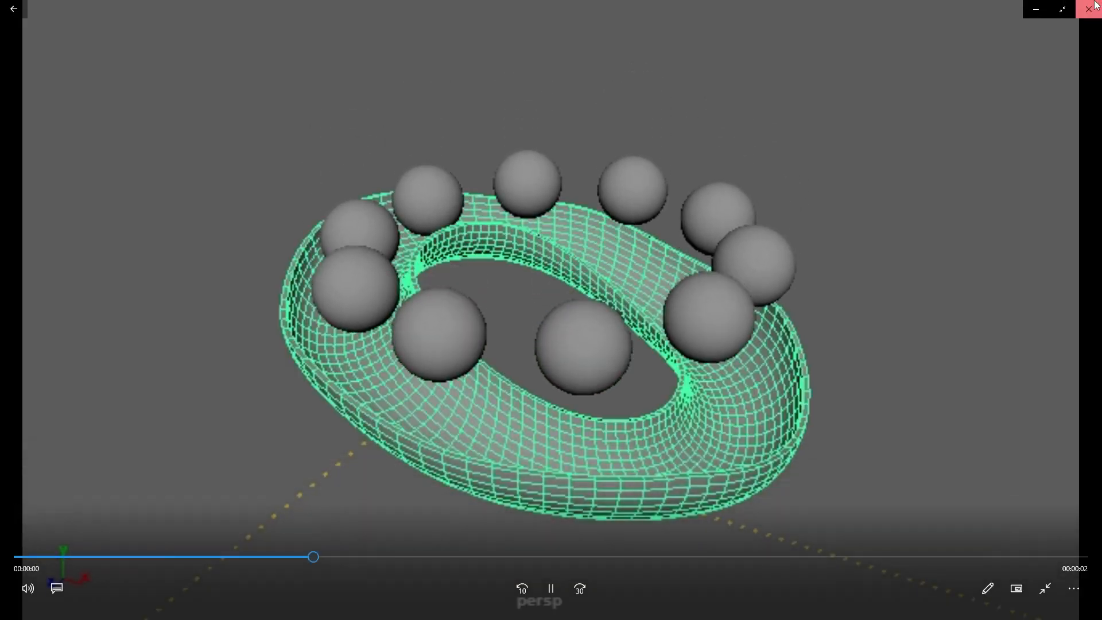
{"action": "left_click", "coordinate": [1095, 7]}
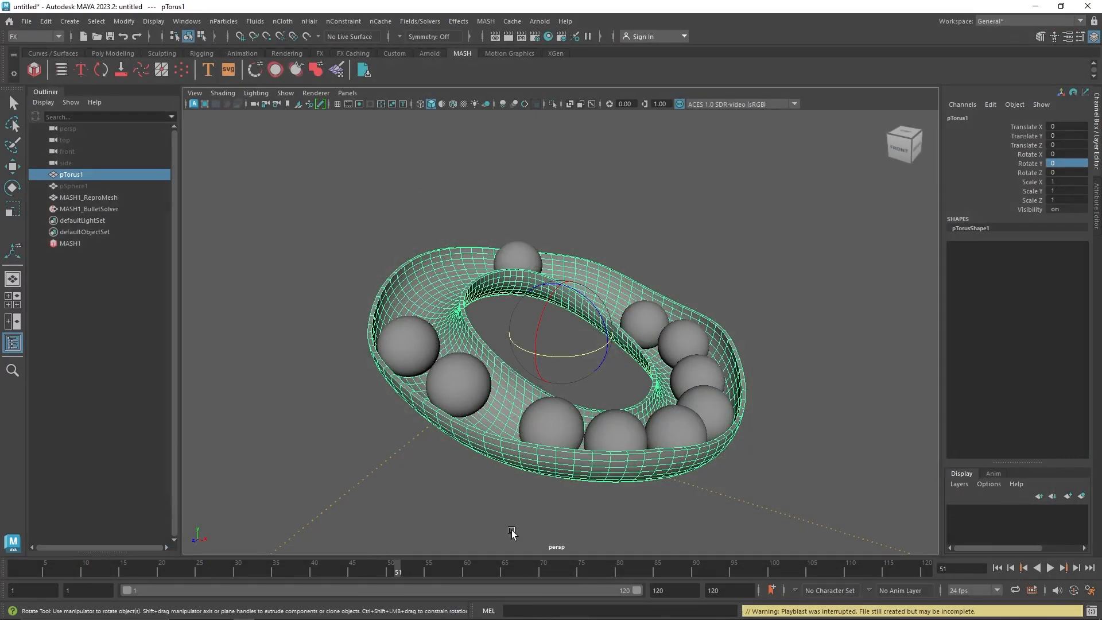
Key the torus's Rotate Y at 0 on frame 40
{"action": "left_click", "coordinate": [314, 574]}
{"action": "right_click", "coordinate": [1033, 163]}
{"action": "left_click", "coordinate": [1007, 187]}
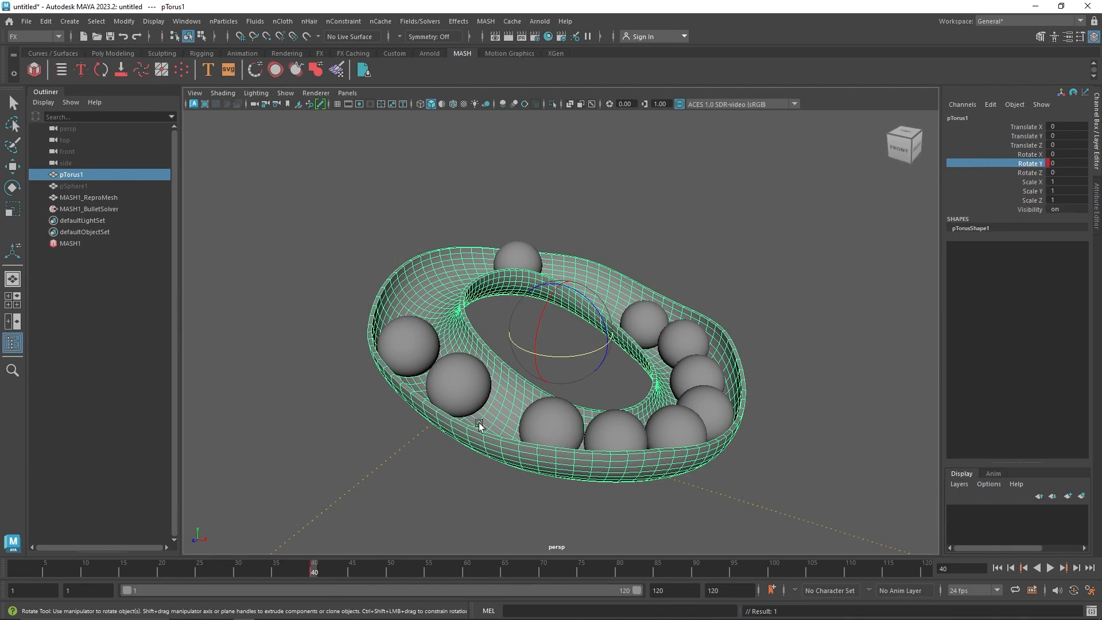
Set the torus's Rotate Y to 90 at frame 120 and key it
{"action": "left_click_drag", "start_coordinate": [350, 573], "coordinate": [961, 582]}
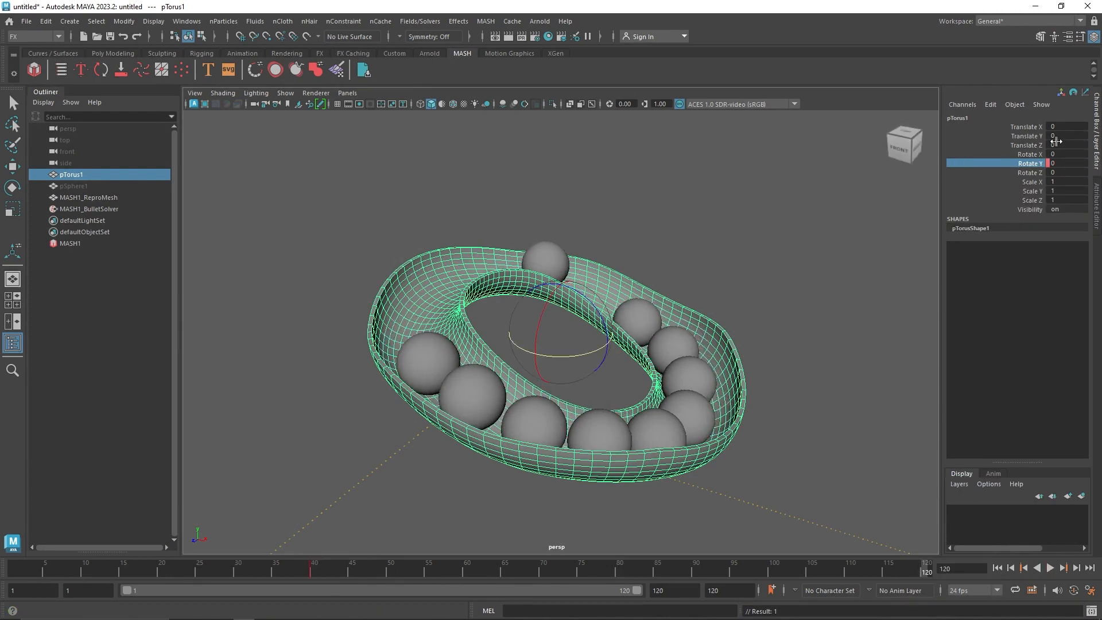
{"action": "left_click", "coordinate": [1057, 163]}
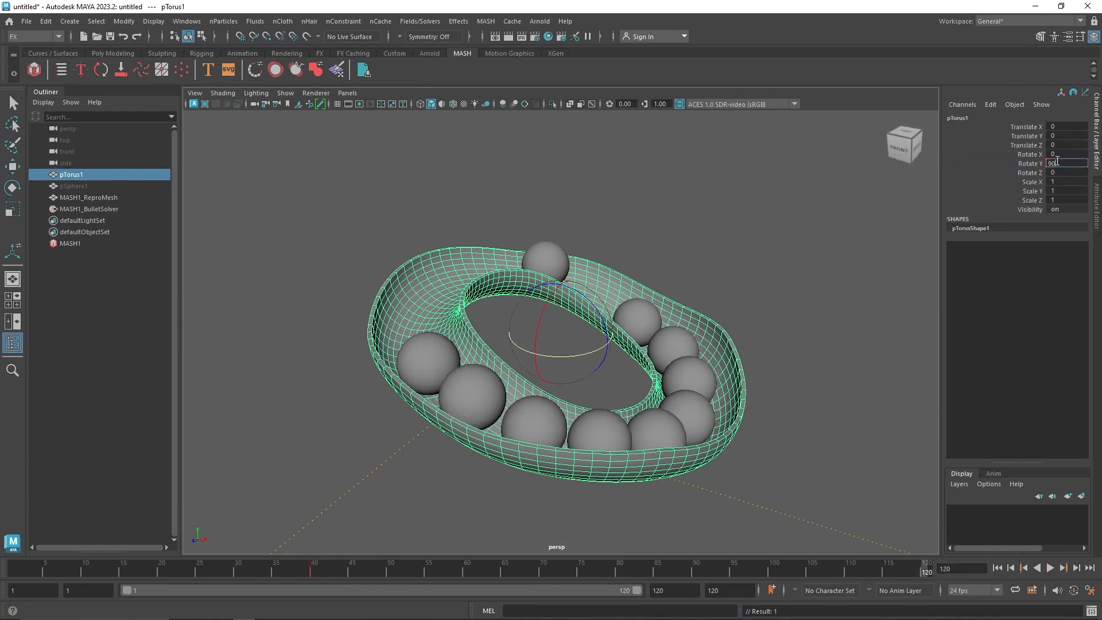
{"action": "type", "text": "90"}
{"action": "key", "text": "Return"}
{"action": "right_click", "coordinate": [1028, 163]}
{"action": "left_click", "coordinate": [1022, 188]}
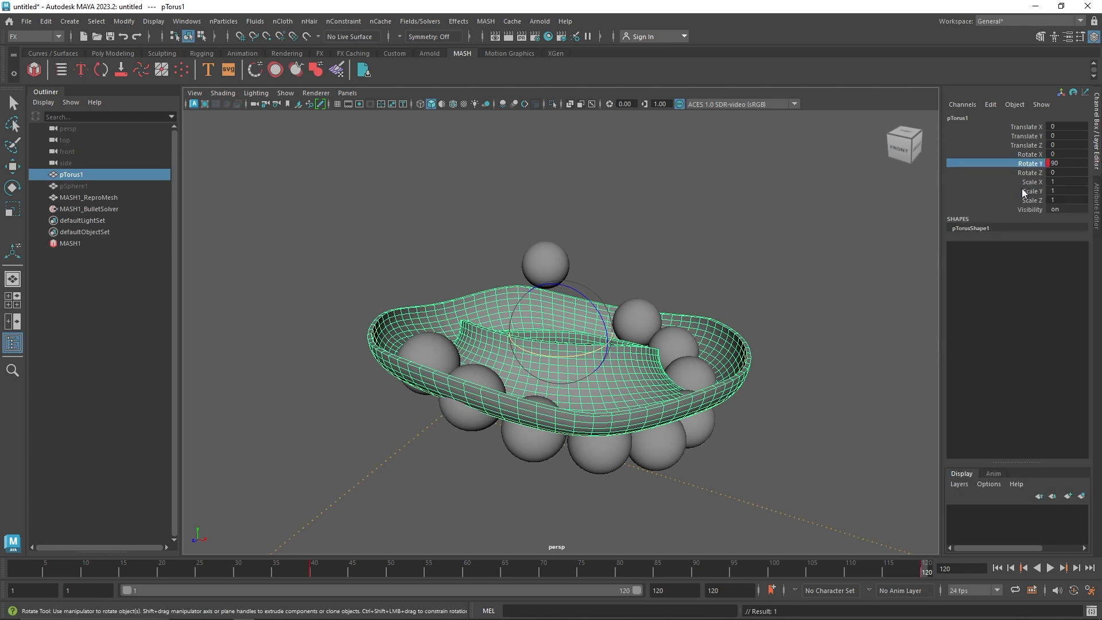
Play the simulation twice to review the spheres' motion with the keyed torus rotation
{"action": "left_click", "coordinate": [1050, 568]}
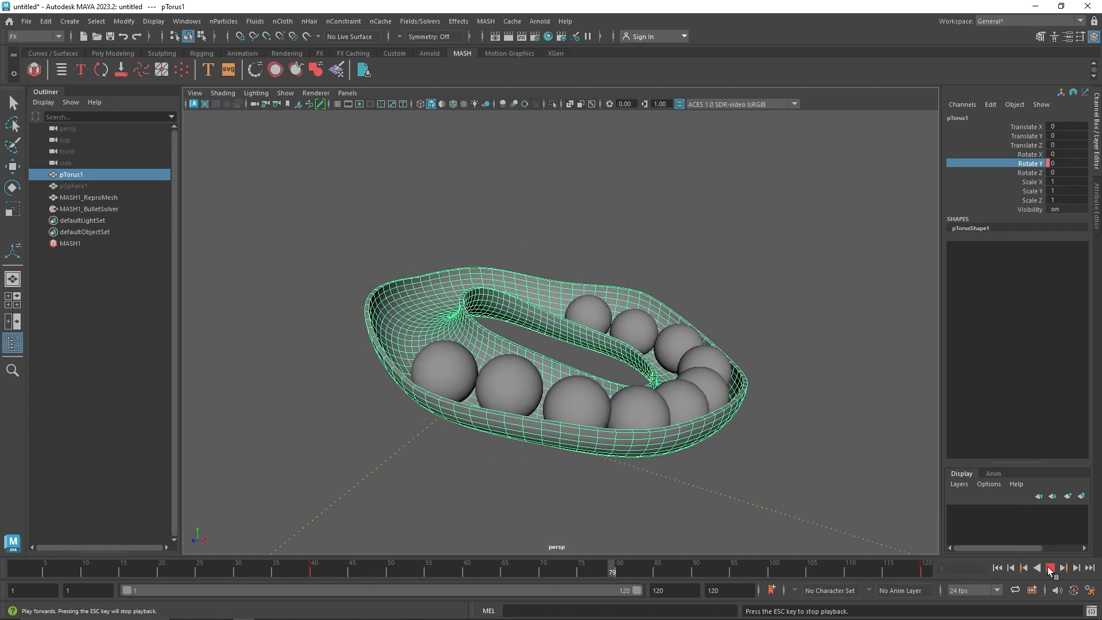
{"action": "left_click", "coordinate": [1050, 568]}
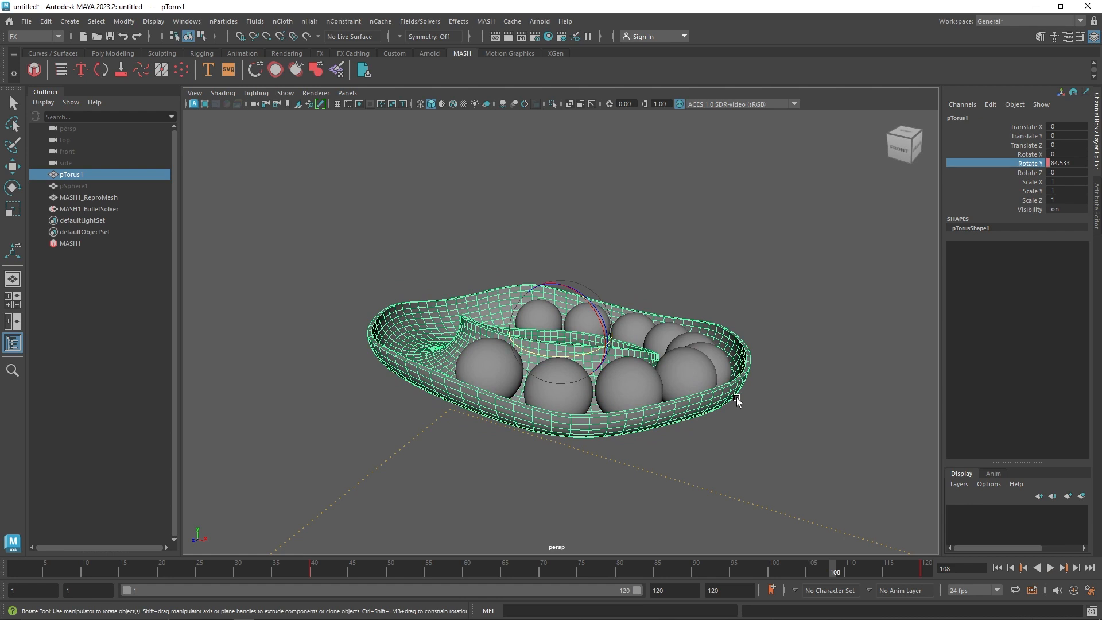
{"action": "left_click", "coordinate": [1051, 568]}
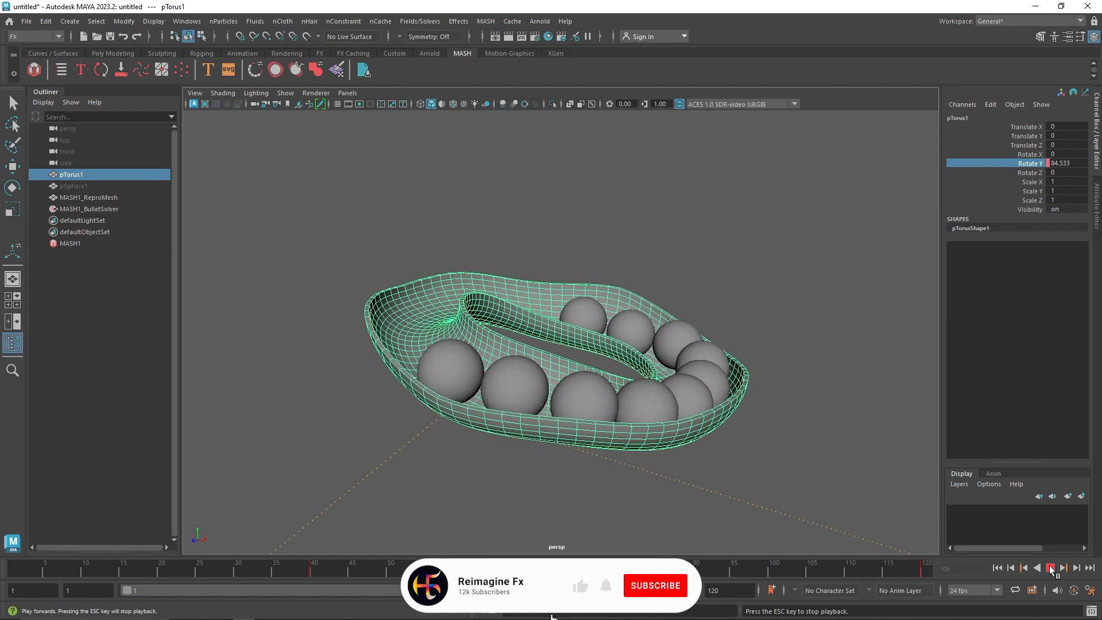
{"action": "left_click", "coordinate": [1052, 568]}
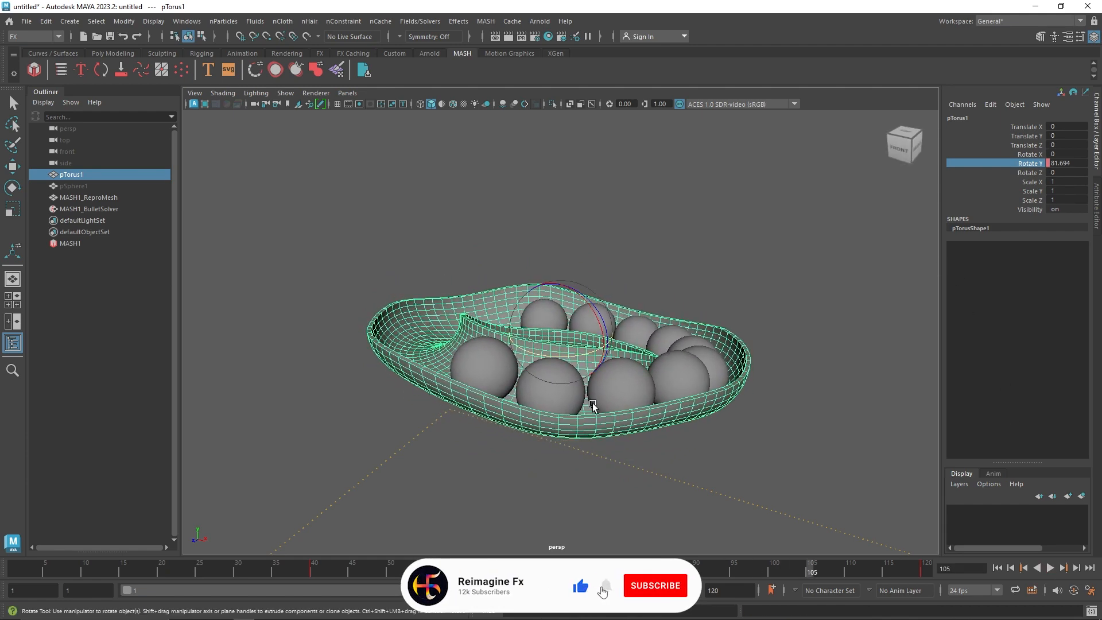
Start a new empty scene without saving the current one
{"action": "left_click", "coordinate": [27, 21]}
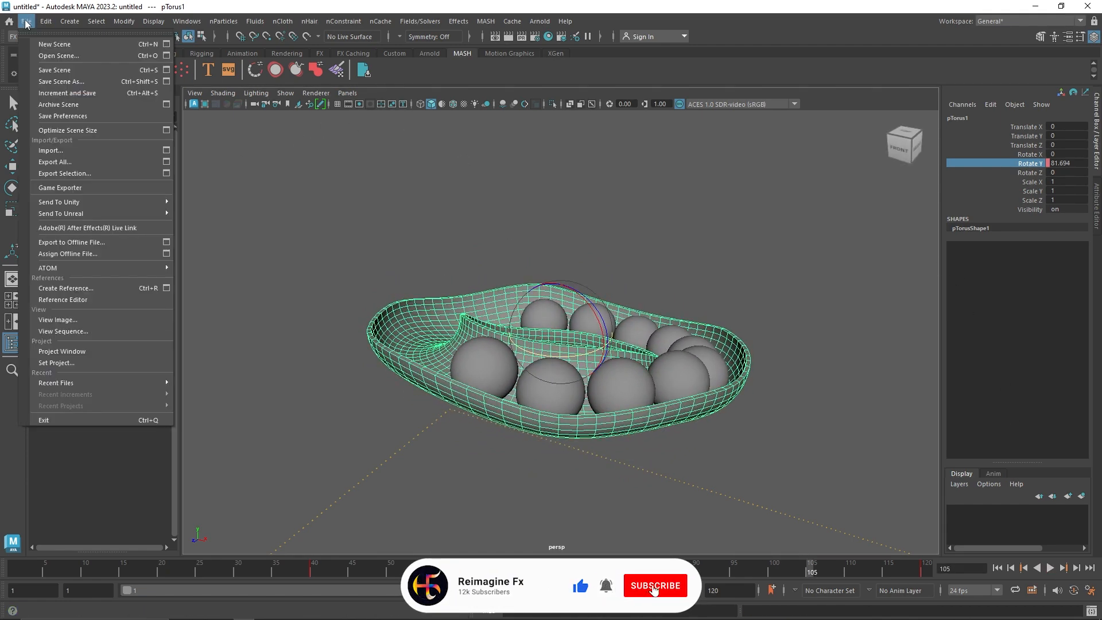
{"action": "left_click", "coordinate": [53, 44]}
{"action": "left_click", "coordinate": [552, 319]}
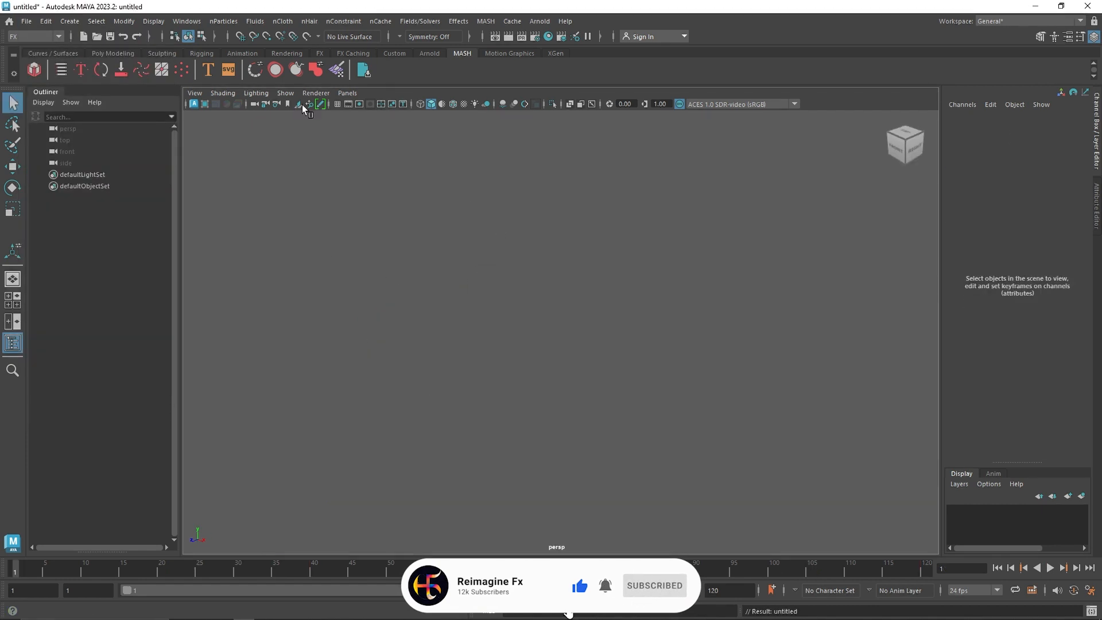
Create a polygon cylinder and set its Subdivisions Caps to 0
{"action": "left_click", "coordinate": [103, 53]}
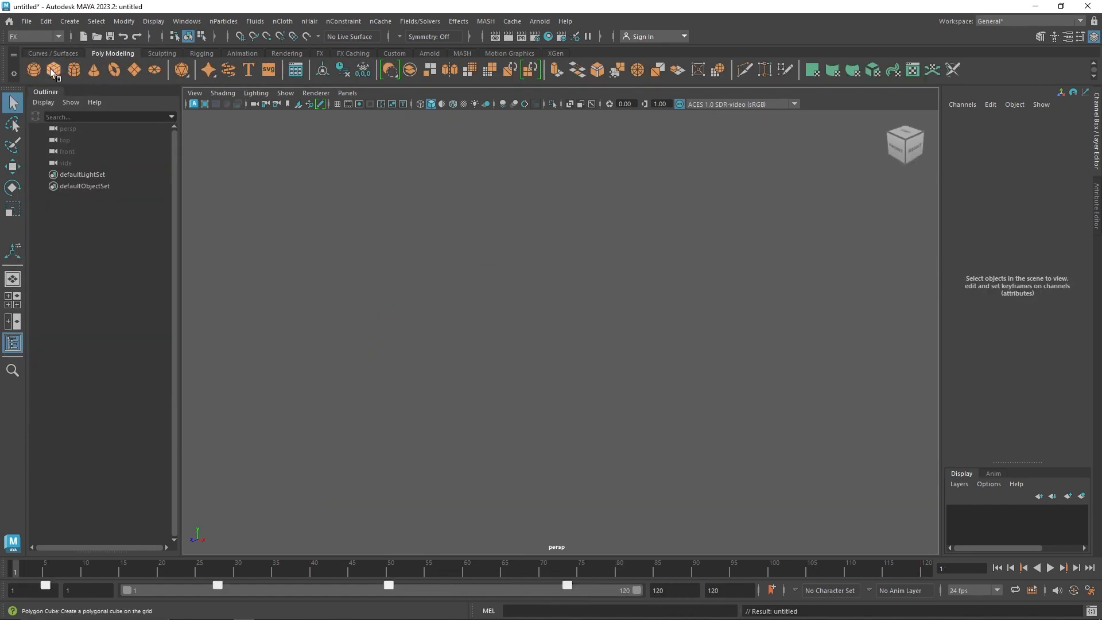
{"action": "left_click", "coordinate": [74, 70]}
{"action": "left_click", "coordinate": [971, 246]}
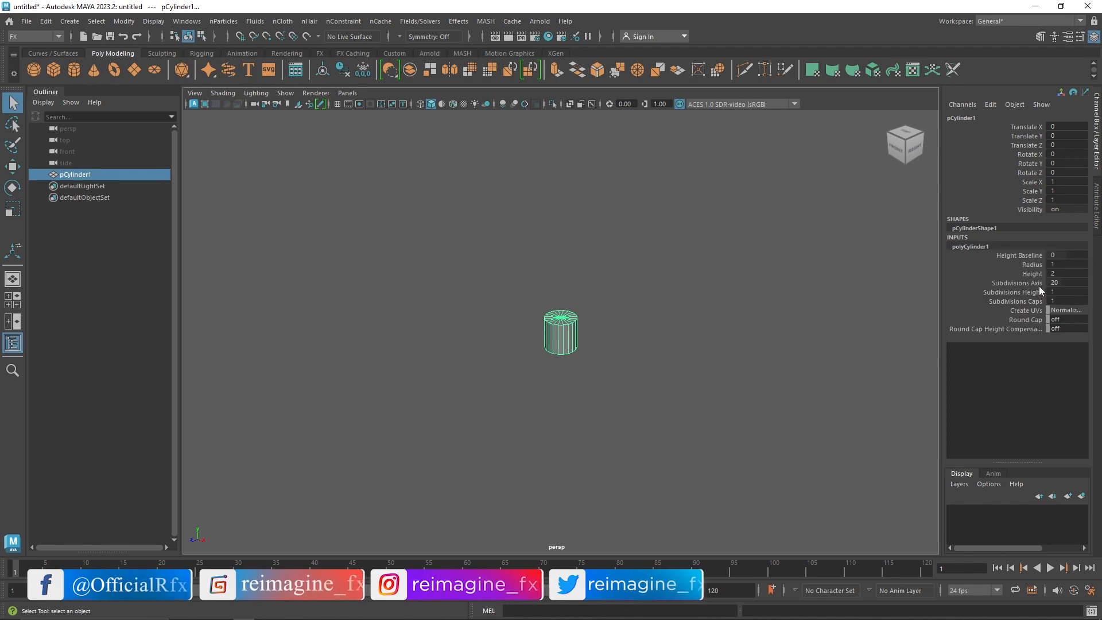
{"action": "left_click", "coordinate": [1051, 301]}
{"action": "left_click", "coordinate": [732, 299]}
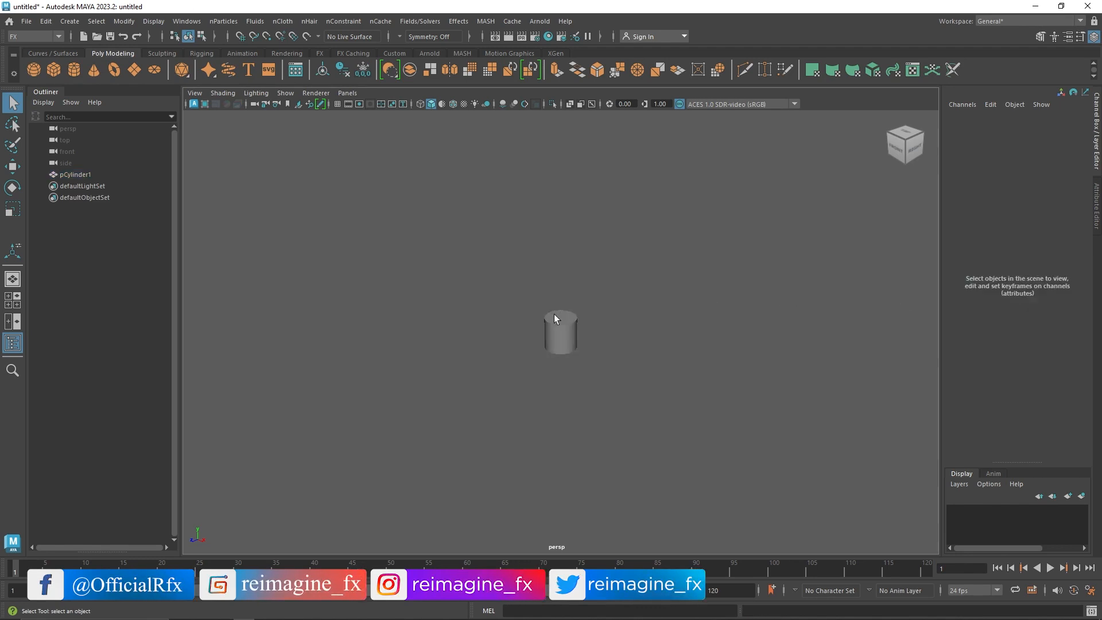
Set the cylinder's Subdivisions Axis to 100
{"action": "left_click", "coordinate": [553, 315]}
{"action": "scroll", "coordinate": [661, 336], "scroll_direction": "up", "scroll_amount": 4}
{"action": "left_click", "coordinate": [981, 249]}
{"action": "left_click", "coordinate": [1062, 283]}
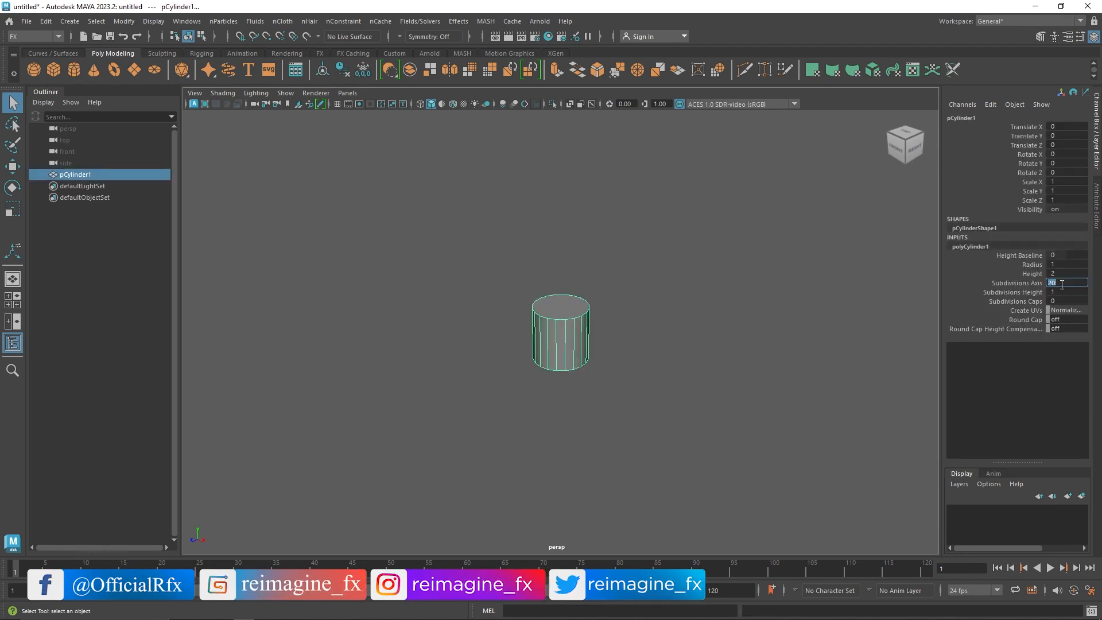
{"action": "type", "text": "10"}
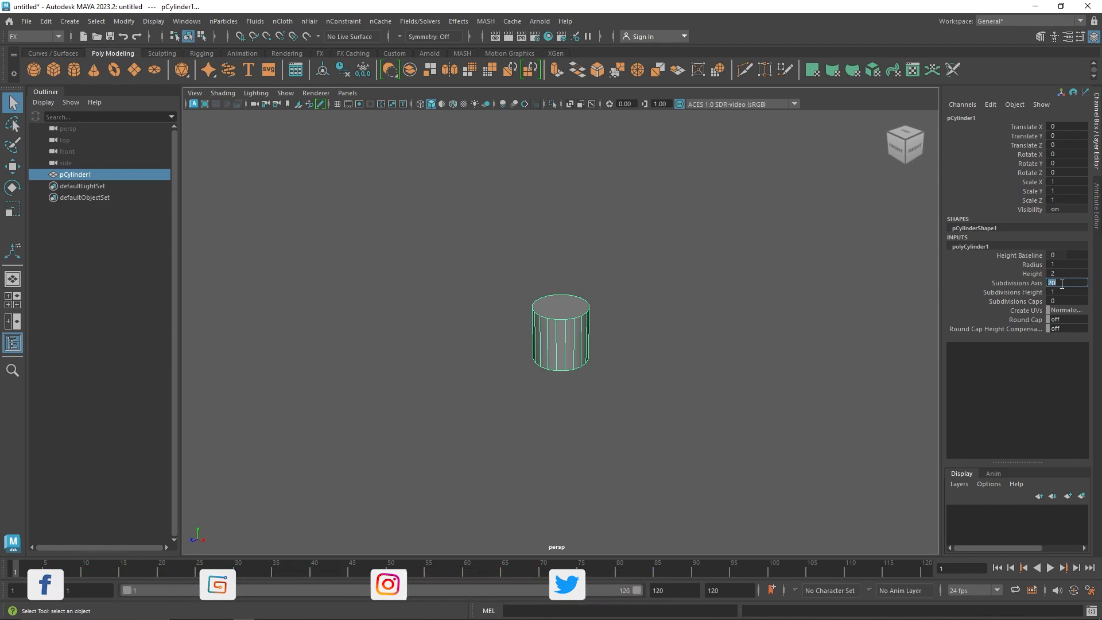
{"action": "type", "text": "0"}
{"action": "key", "text": "Return"}
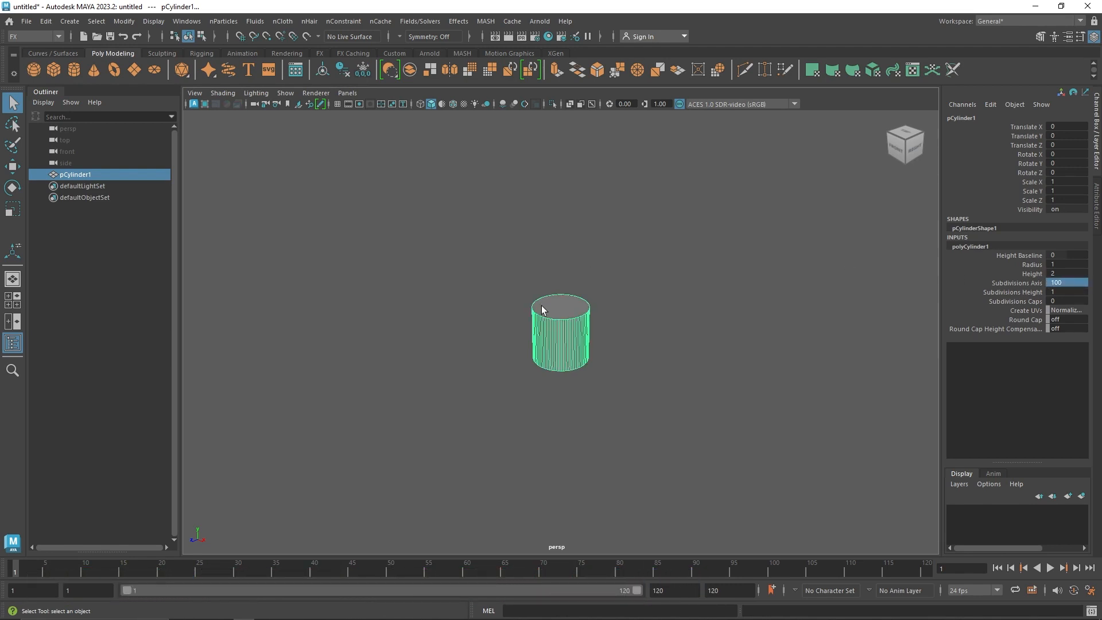
Set the cylinder's radius to 6 and deselect it
{"action": "mouse_move", "coordinate": [1068, 264]}
{"action": "left_mouse_down"}
{"action": "mouse_move", "coordinate": [1083, 264]}
{"action": "mouse_move", "coordinate": [1070, 264]}
{"action": "left_mouse_up"}
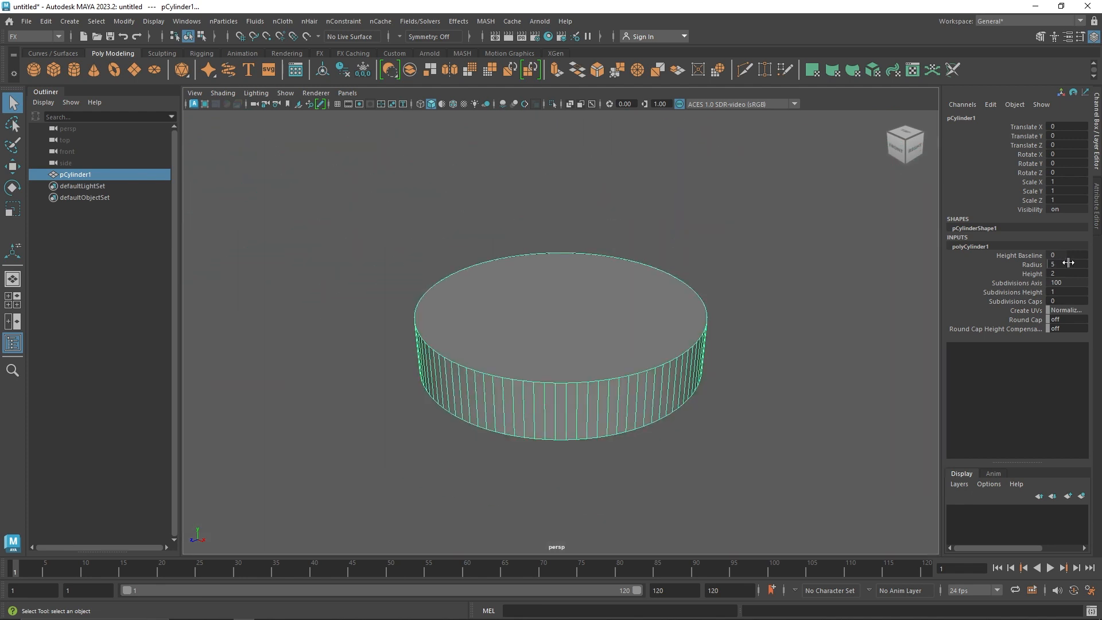
{"action": "left_click", "coordinate": [1066, 264]}
{"action": "type", "text": "6"}
{"action": "key", "text": "Return"}
{"action": "left_click", "coordinate": [798, 299]}
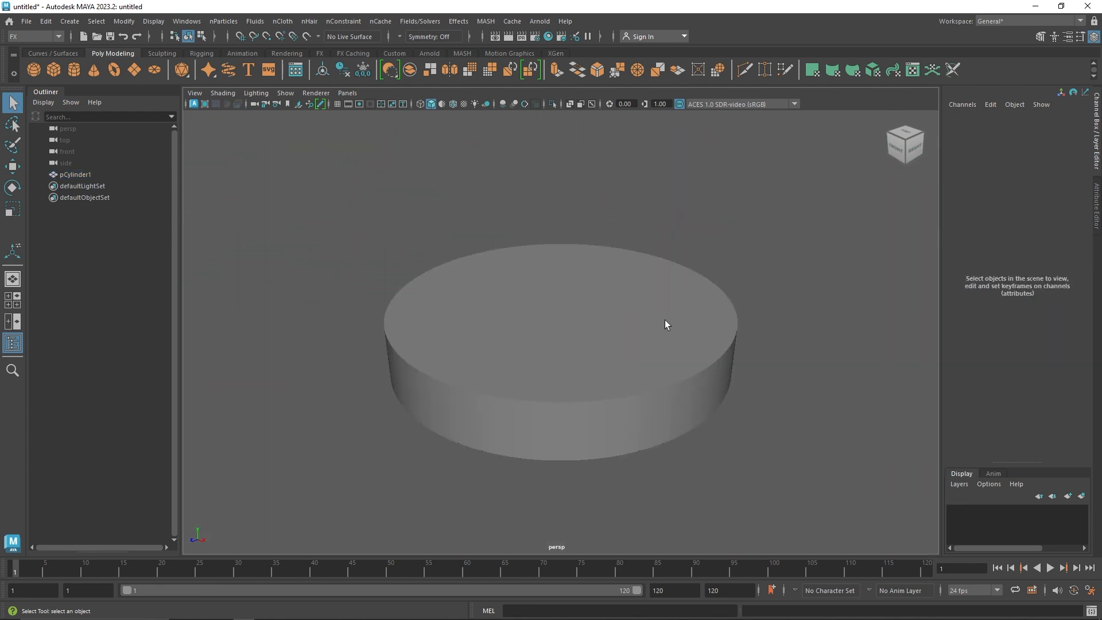
Delete the cylinder's top cap face to leave an open dish
{"action": "left_click", "coordinate": [665, 319]}
{"action": "right_click_drag", "start_coordinate": [608, 249], "coordinate": [680, 197]}
{"action": "left_click", "coordinate": [586, 302]}
{"action": "key", "text": "Delete"}
Extrude the open cylinder's faces outward with a Local Translate Z of about 0.293 to give the walls thickness
{"action": "left_click", "coordinate": [559, 74]}
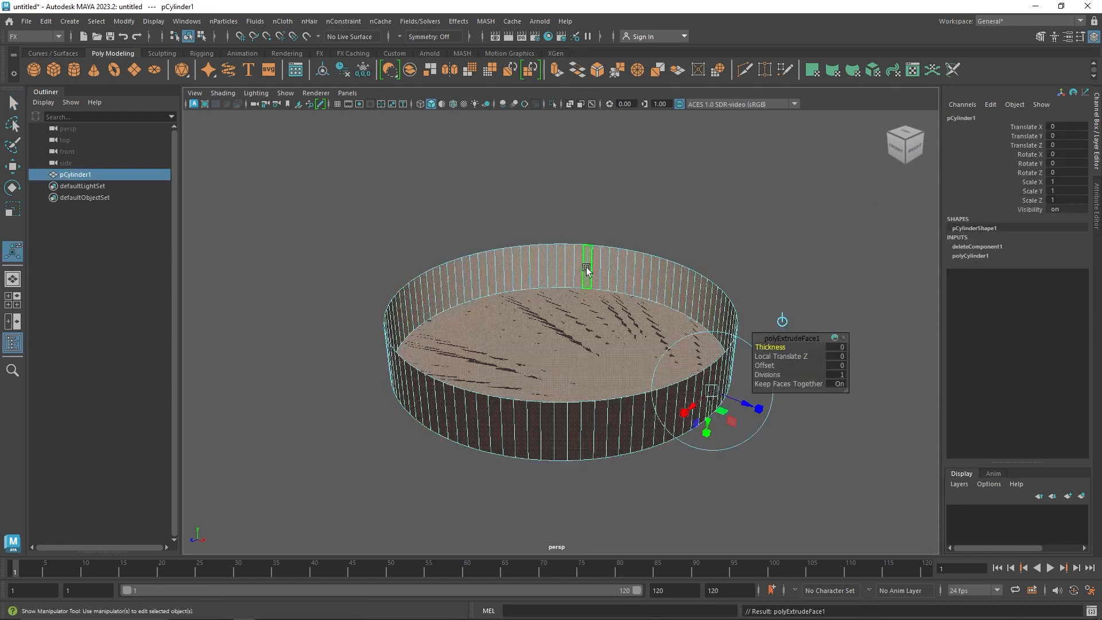
{"action": "left_click_drag", "start_coordinate": [713, 393], "coordinate": [751, 413]}
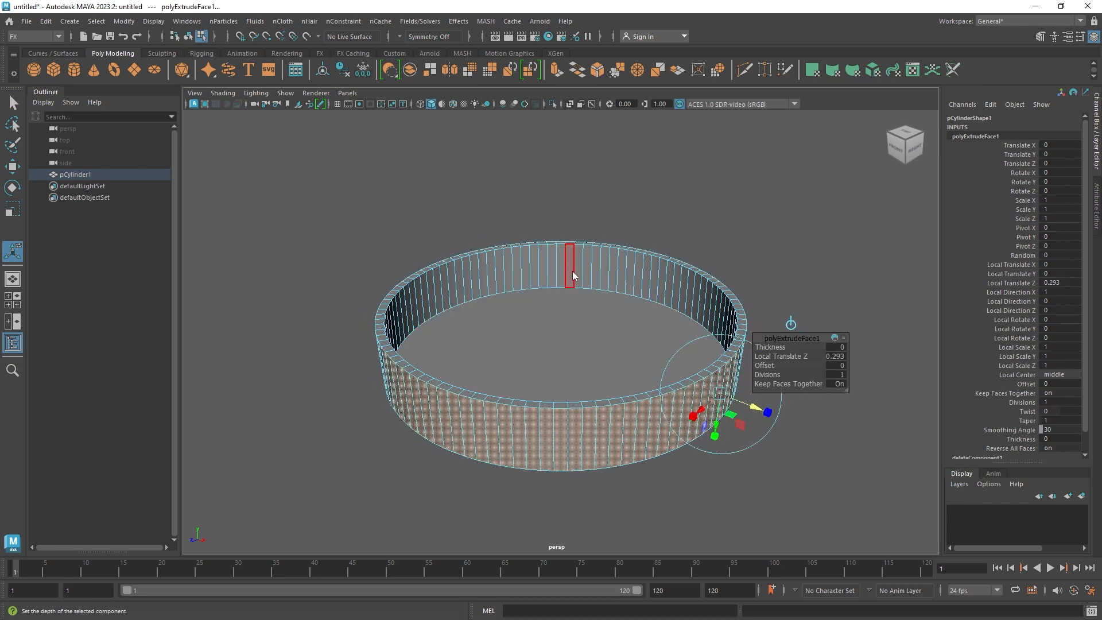
Extrude the dish's inner floor face, scaled inward to about 0.217 with 3 divisions, and return to object mode
{"action": "right_click_drag", "start_coordinate": [571, 275], "coordinate": [682, 222]}
{"action": "mouse_move", "coordinate": [555, 279]}
{"action": "left_mouse_down", "text": "alt"}
{"action": "mouse_move", "coordinate": [546, 284]}
{"action": "mouse_move", "coordinate": [564, 247]}
{"action": "mouse_move", "coordinate": [553, 286]}
{"action": "left_mouse_up", "text": "alt"}
{"action": "right_click_drag", "start_coordinate": [636, 246], "coordinate": [638, 255]}
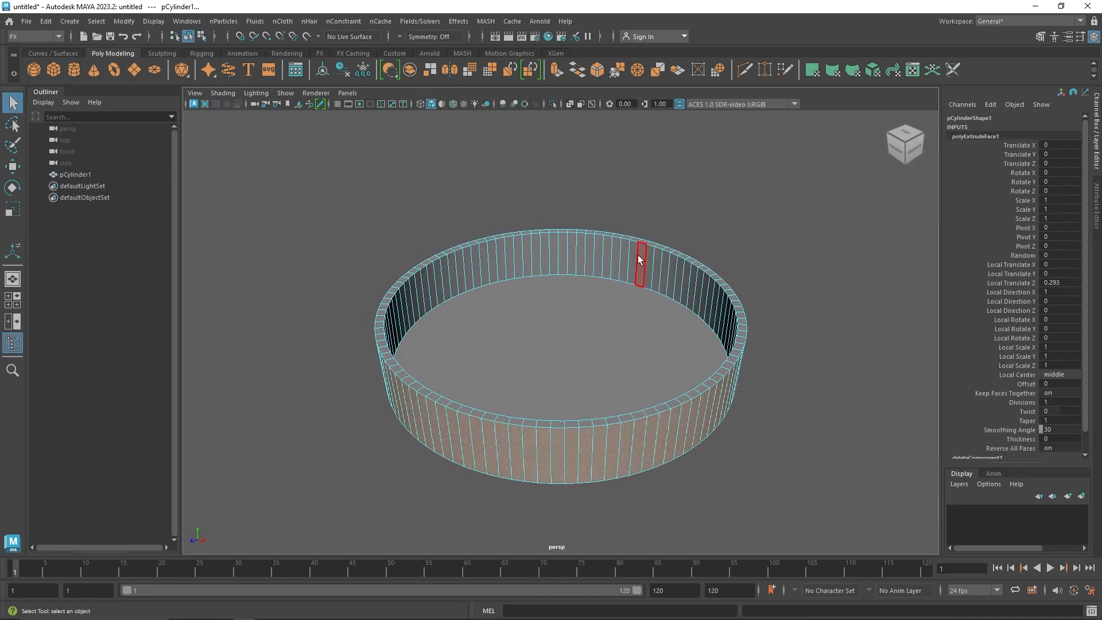
{"action": "left_click", "coordinate": [594, 333]}
{"action": "key", "text": "ctrl+e"}
{"action": "left_click_drag", "start_coordinate": [561, 344], "coordinate": [543, 361]}
{"action": "key", "text": "q"}
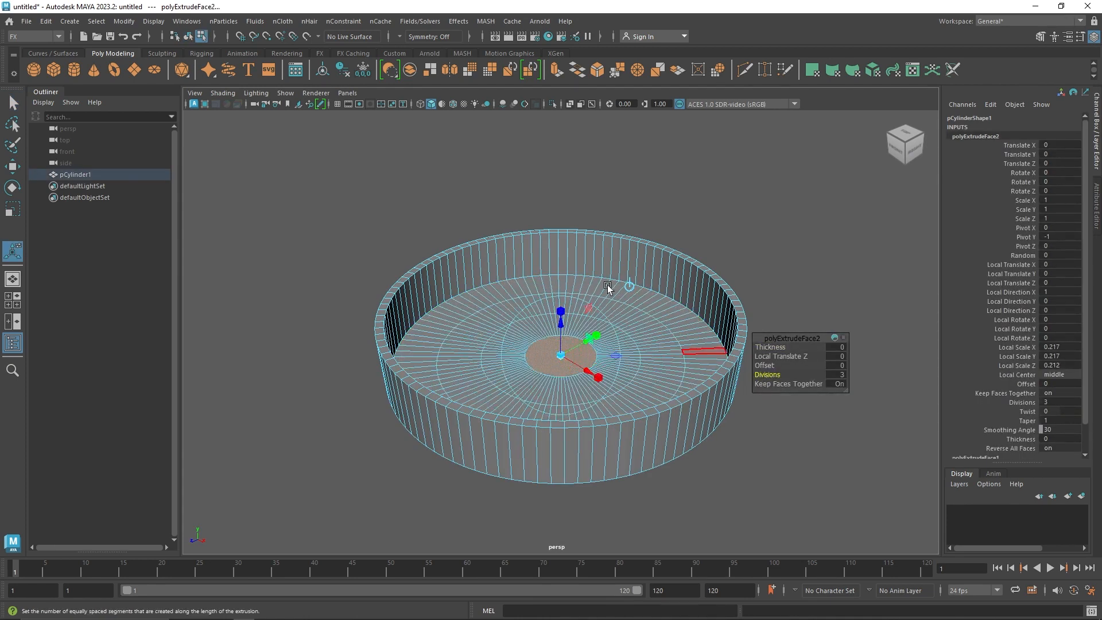
{"action": "left_click", "coordinate": [598, 150]}
{"action": "left_click", "coordinate": [665, 294]}
{"action": "left_click_drag", "start_coordinate": [738, 246], "coordinate": [719, 211], "text": "alt"}
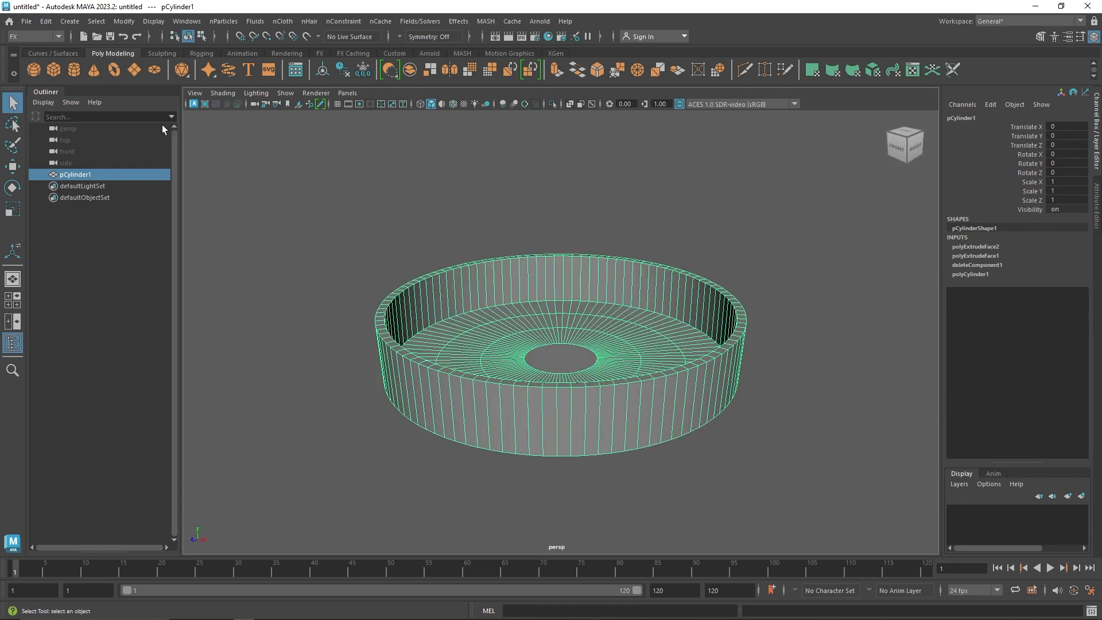
Create a polygon sphere at the dish's centre with a radius of 0.2
{"action": "left_click", "coordinate": [32, 72]}
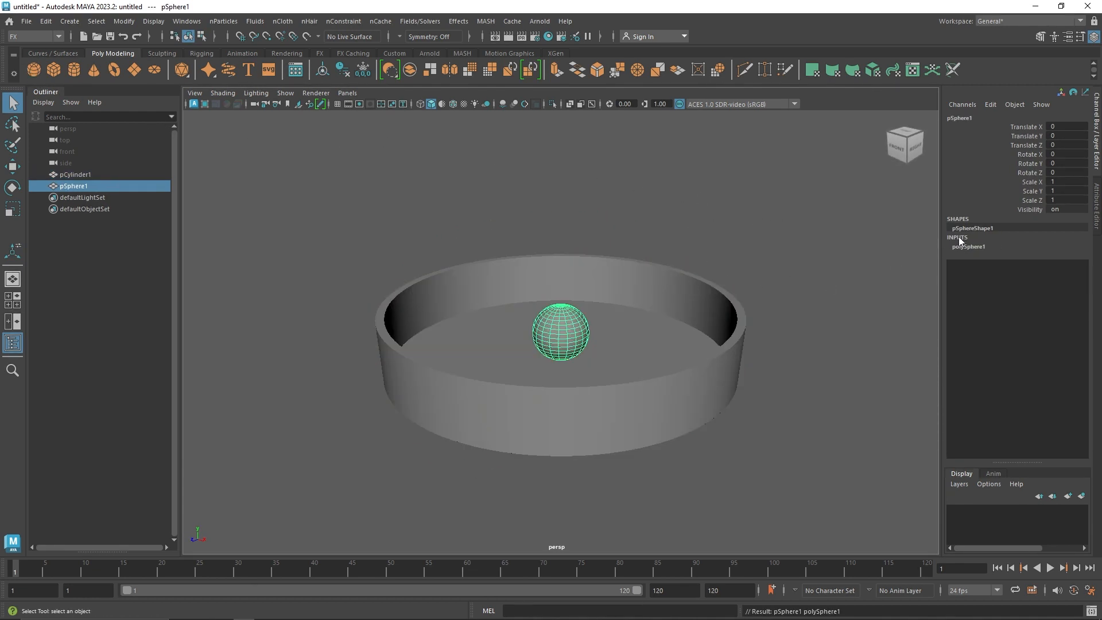
{"action": "left_click", "coordinate": [983, 246]}
{"action": "left_click", "coordinate": [1070, 265]}
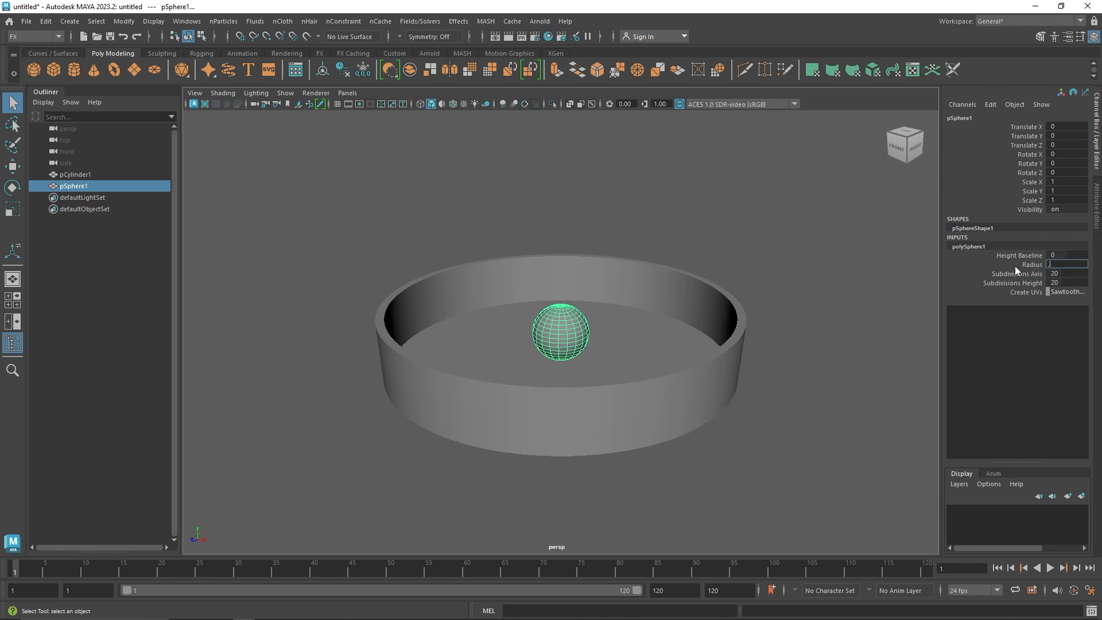
{"action": "type", "text": ".2"}
{"action": "key", "text": "Return"}
{"action": "left_click", "coordinate": [597, 349]}
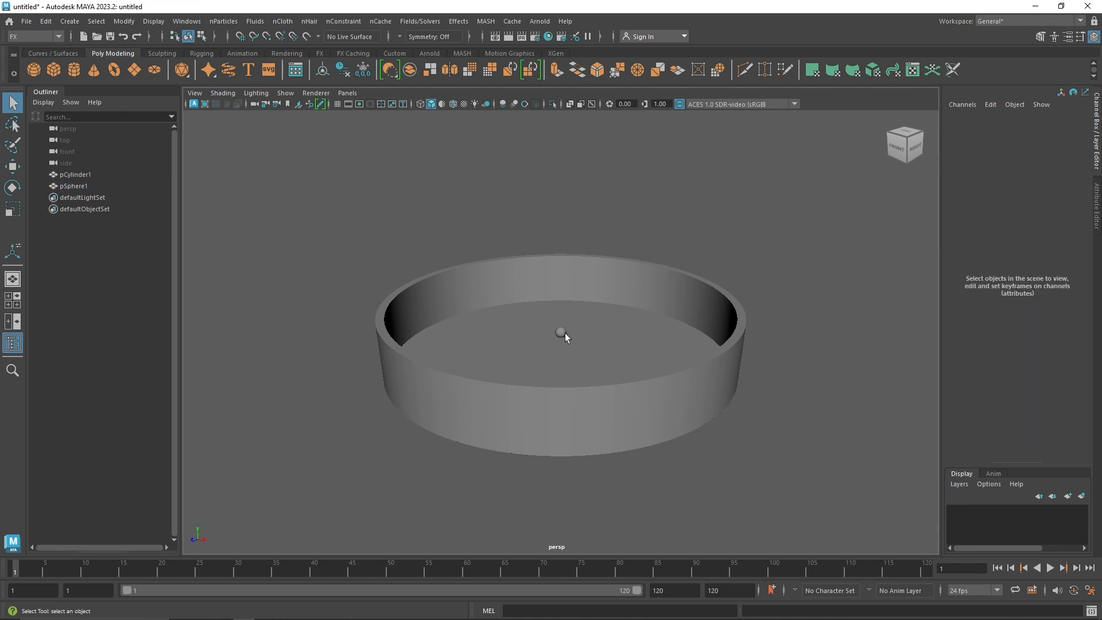
Set the sphere's radius to 0.4 and leave the sphere selected
{"action": "left_click", "coordinate": [562, 332]}
{"action": "left_click", "coordinate": [970, 246]}
{"action": "left_click", "coordinate": [1065, 264]}
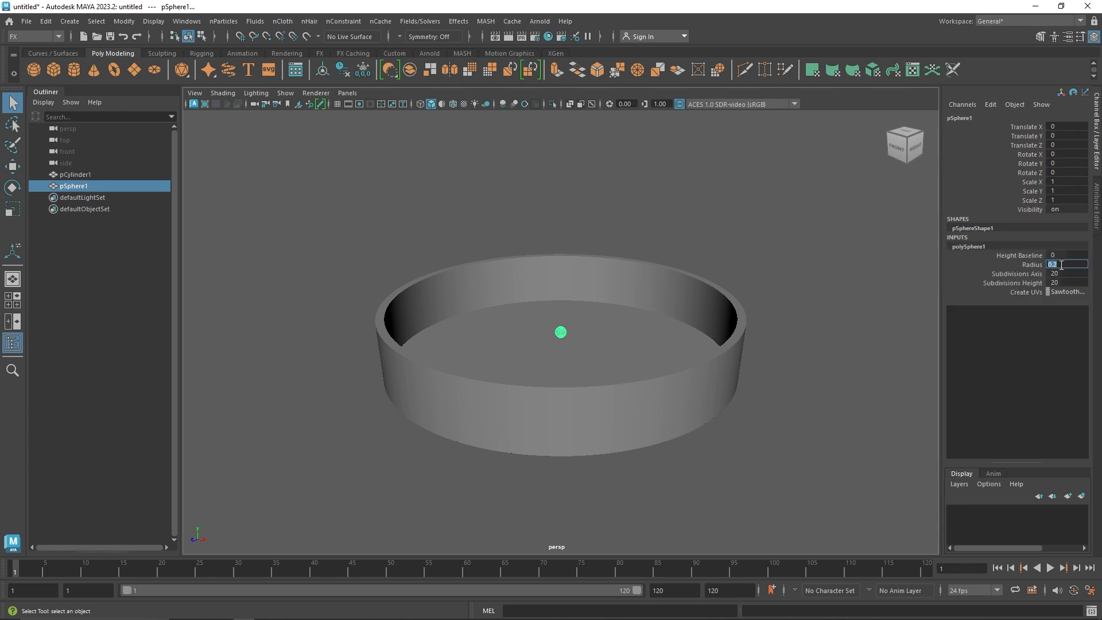
{"action": "type", "text": ".4"}
{"action": "key", "text": "Return"}
{"action": "left_click", "coordinate": [846, 349]}
{"action": "left_click", "coordinate": [564, 334]}
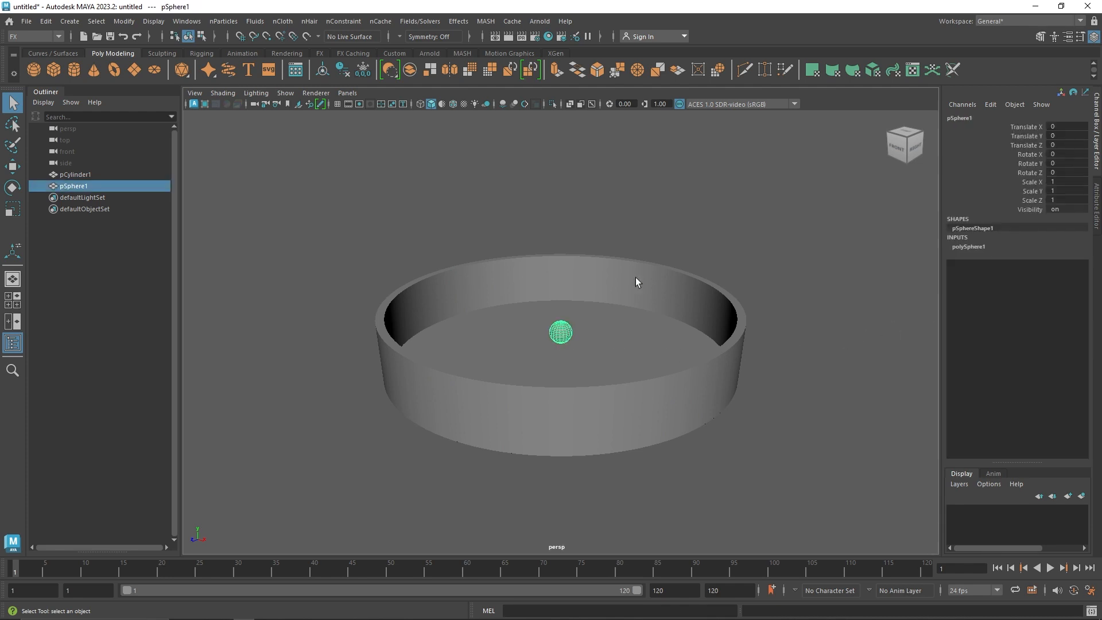
Create a MASH network from the sphere and set its Distribution Type to Grid
{"action": "left_click", "coordinate": [462, 54]}
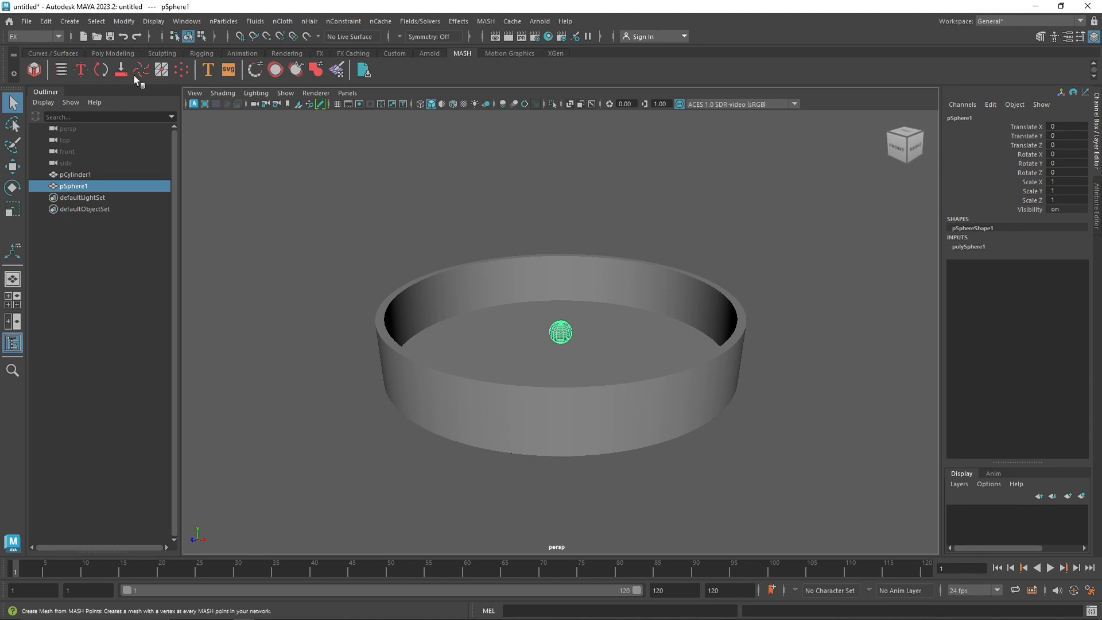
{"action": "left_click", "coordinate": [34, 70]}
{"action": "left_click_drag", "start_coordinate": [640, 325], "coordinate": [694, 330], "text": "alt"}
{"action": "left_click", "coordinate": [1096, 206]}
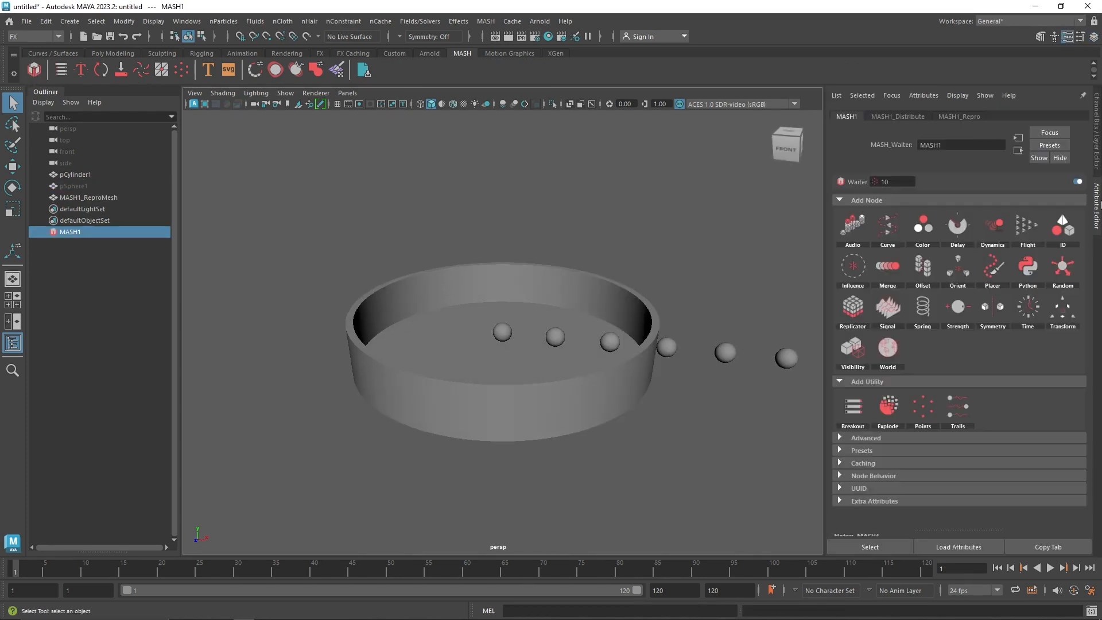
{"action": "left_click", "coordinate": [918, 116]}
{"action": "left_click", "coordinate": [949, 215]}
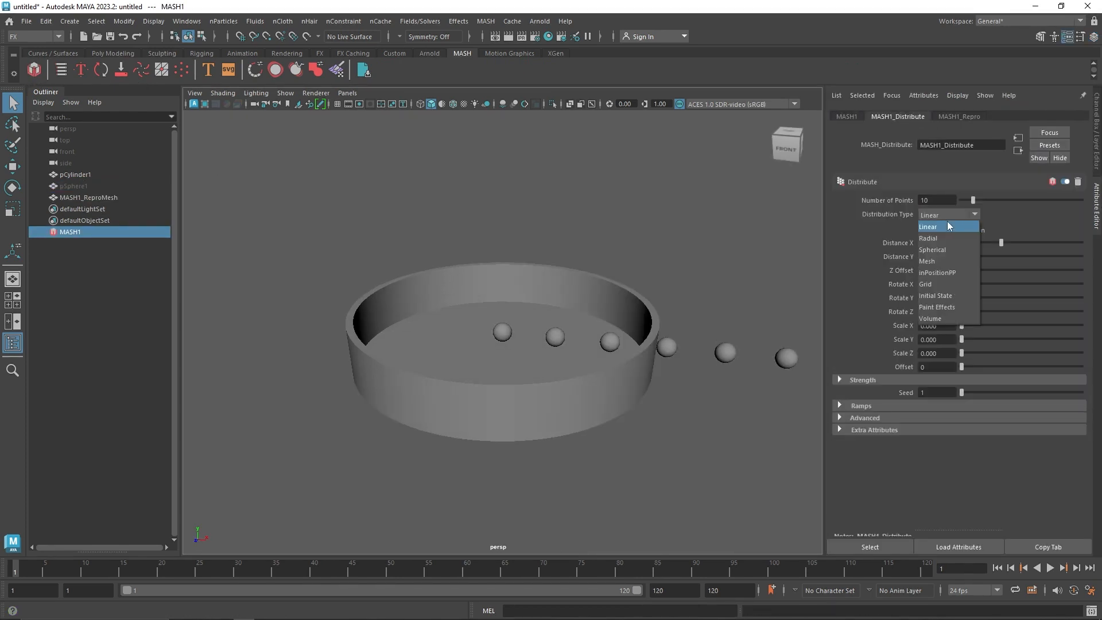
{"action": "left_click", "coordinate": [938, 288]}
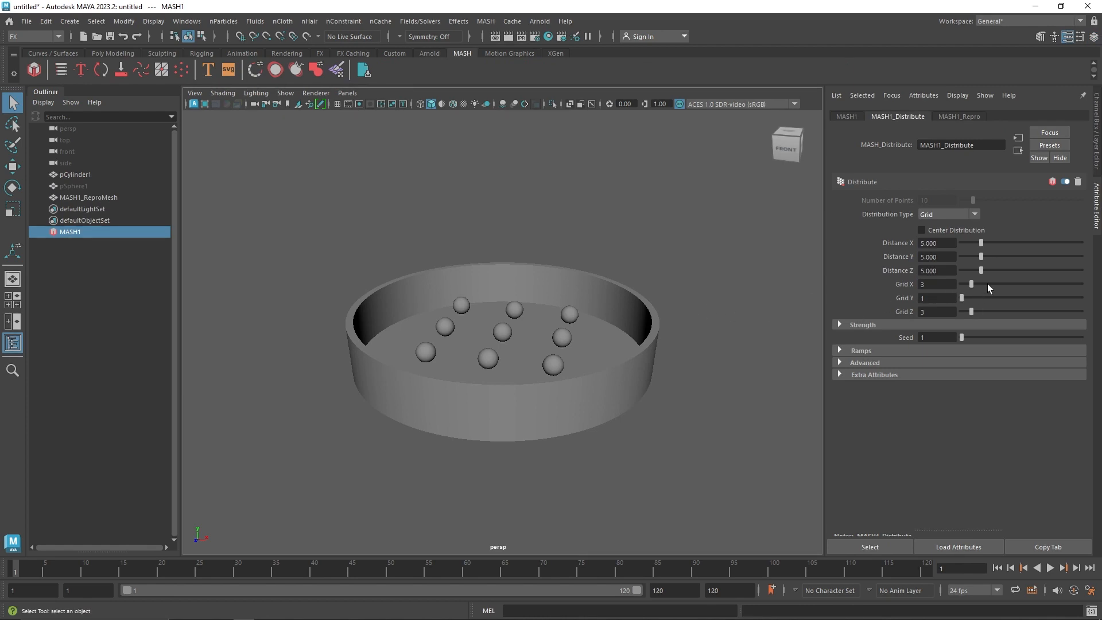
Set the grid counts to 10 in X, 2 in Y and 10 in Z, with Distance Y 2 and Distance Z about 6.812
{"action": "left_click_drag", "start_coordinate": [988, 285], "coordinate": [968, 299]}
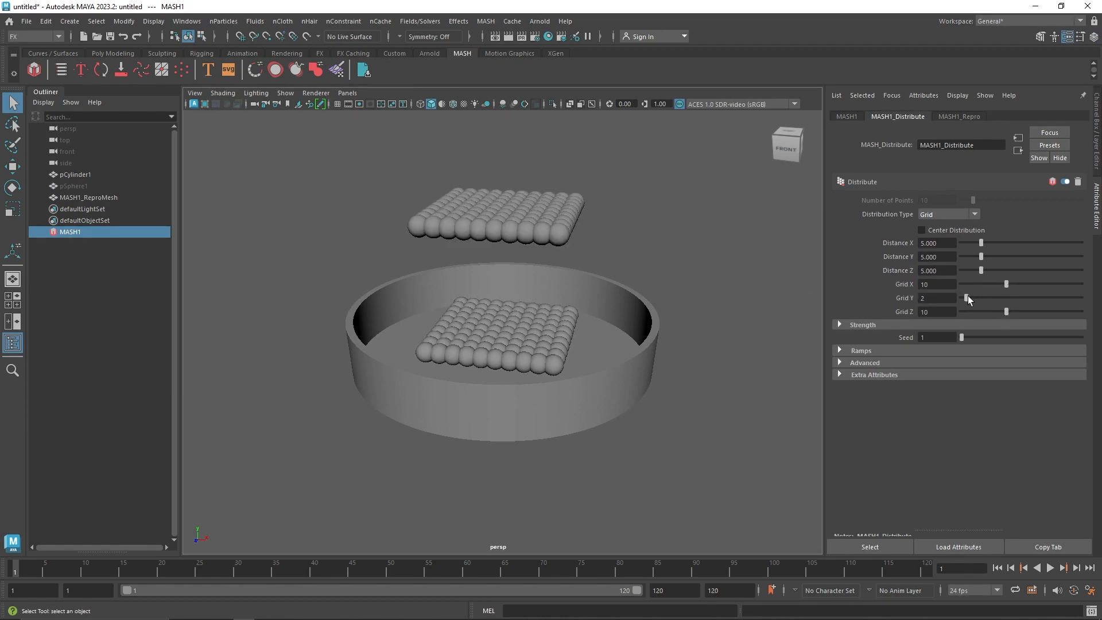
{"action": "type", "text": "2"}
{"action": "left_click", "coordinate": [935, 272]}
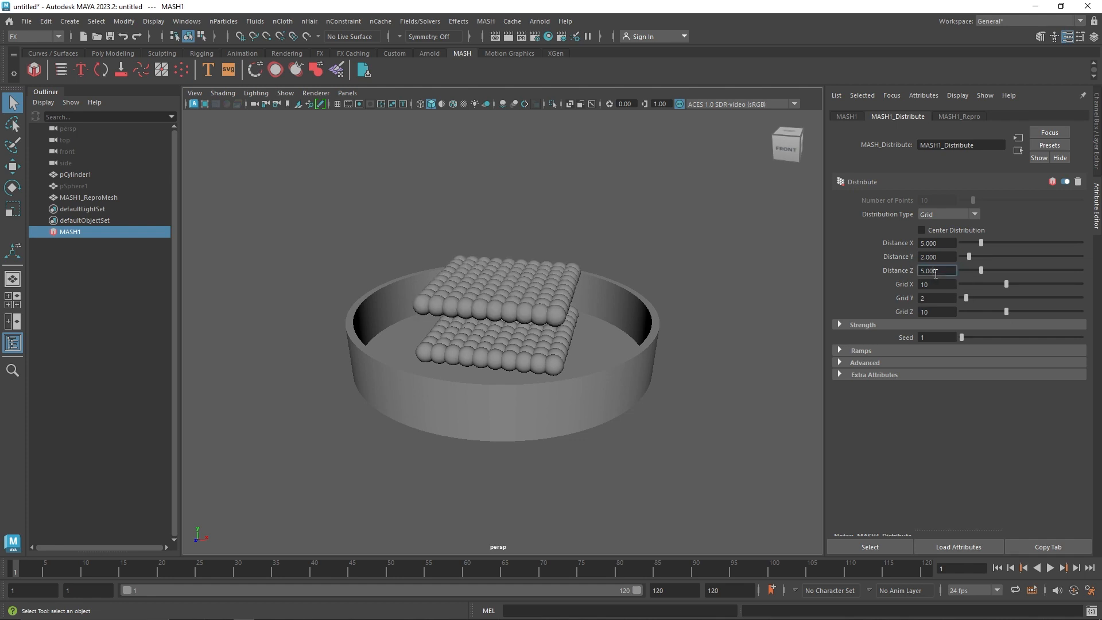
{"action": "left_click_drag", "start_coordinate": [981, 270], "coordinate": [989, 270]}
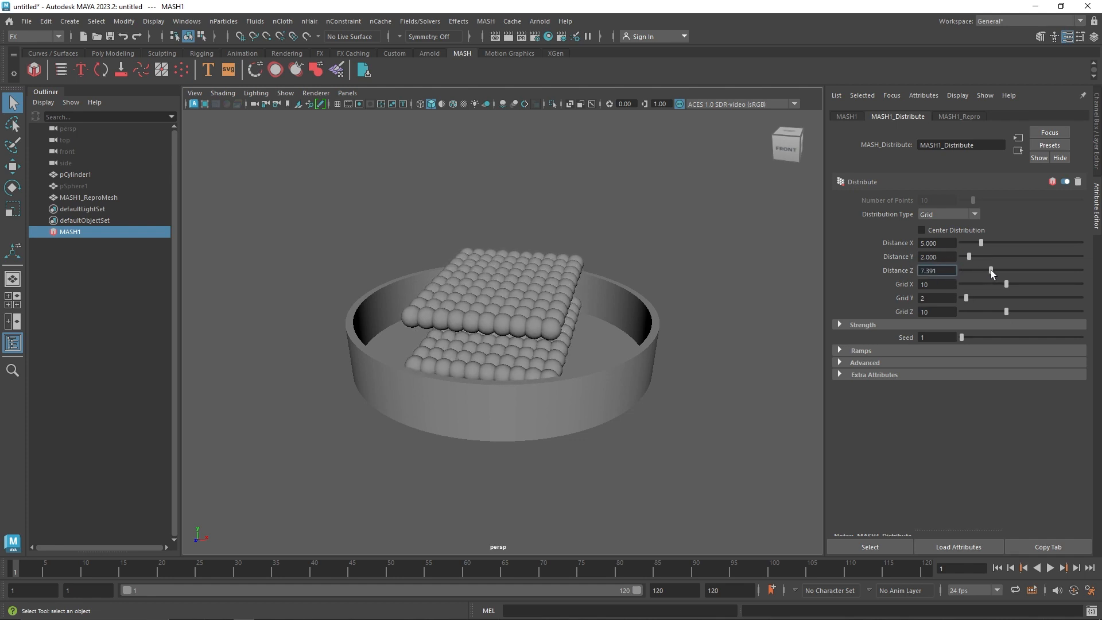
In the top wireframe view, spread the sphere grid to about 7.681 in Distance X and 8.841 in Distance Z
{"action": "left_click", "coordinate": [392, 181]}
{"action": "key", "text": "space"}
{"action": "left_click_drag", "start_coordinate": [374, 185], "coordinate": [378, 188]}
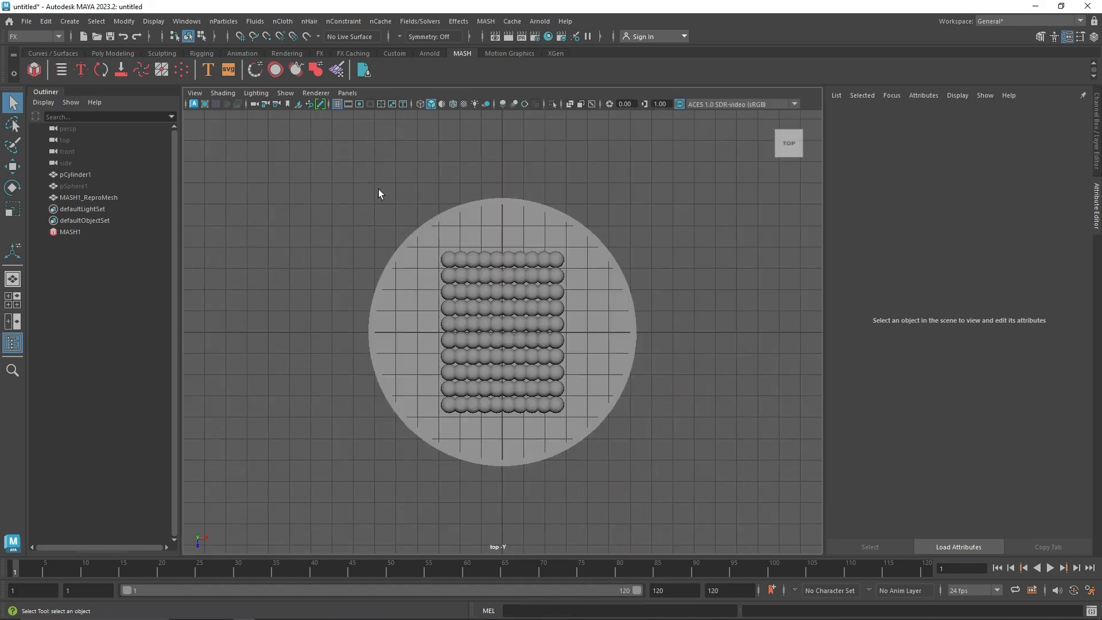
{"action": "left_click", "coordinate": [94, 233]}
{"action": "scroll", "coordinate": [580, 325], "scroll_direction": "up", "scroll_amount": 1}
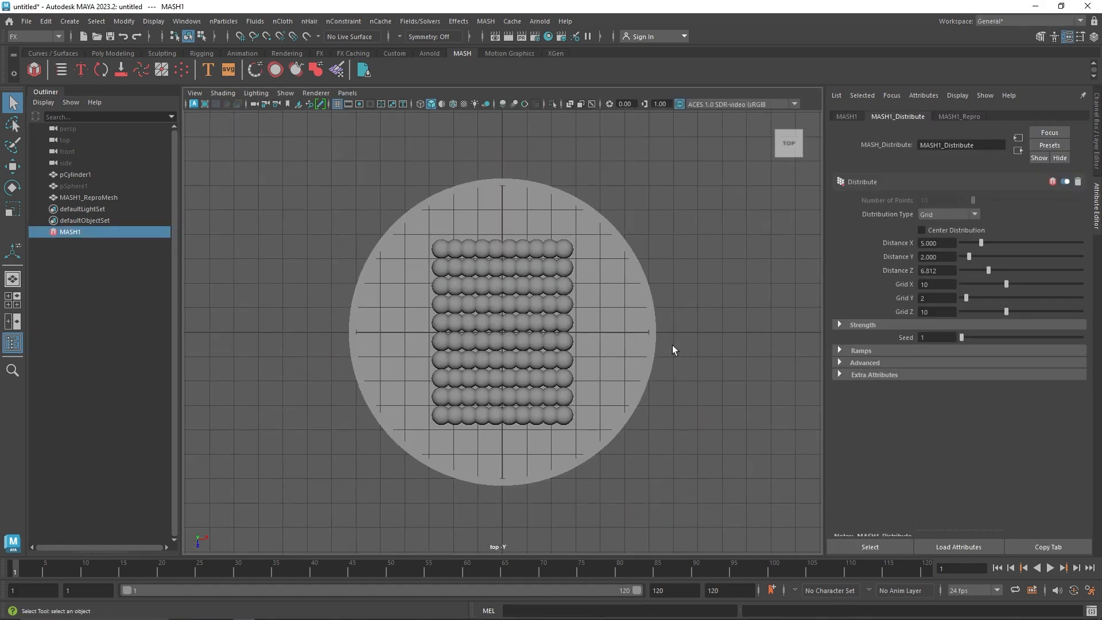
{"action": "key", "text": "4"}
{"action": "scroll", "coordinate": [647, 295], "scroll_direction": "up", "scroll_amount": 3}
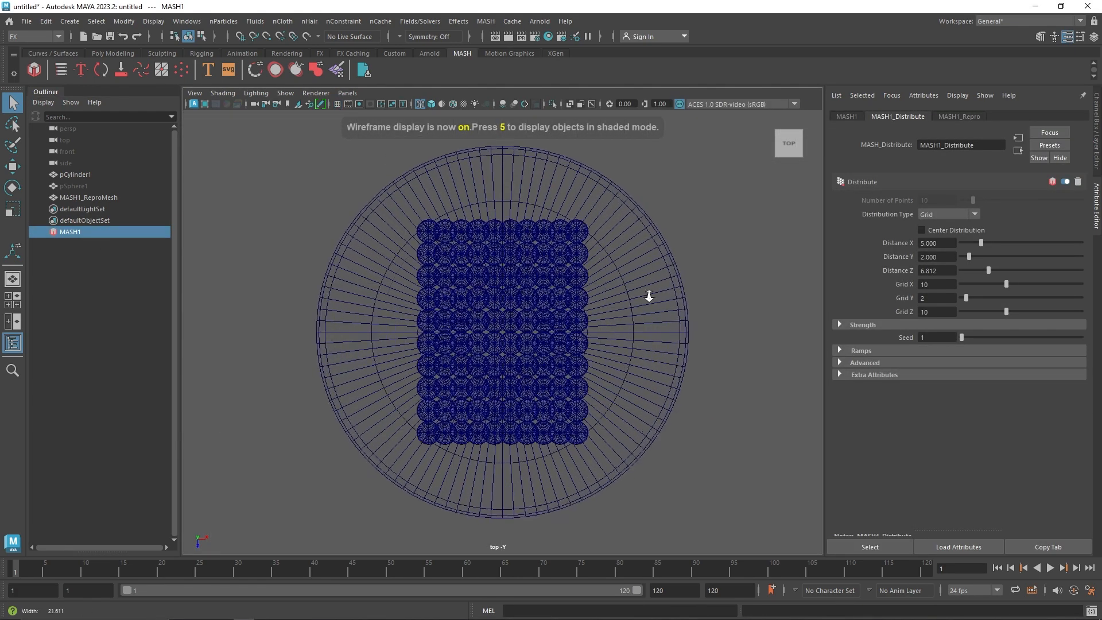
{"action": "left_click_drag", "start_coordinate": [993, 271], "coordinate": [992, 243]}
Set Grid X and Grid Z to 8 and reduce Distance X to about 6.377 and Distance Z to about 6.667
{"action": "left_click", "coordinate": [938, 282]}
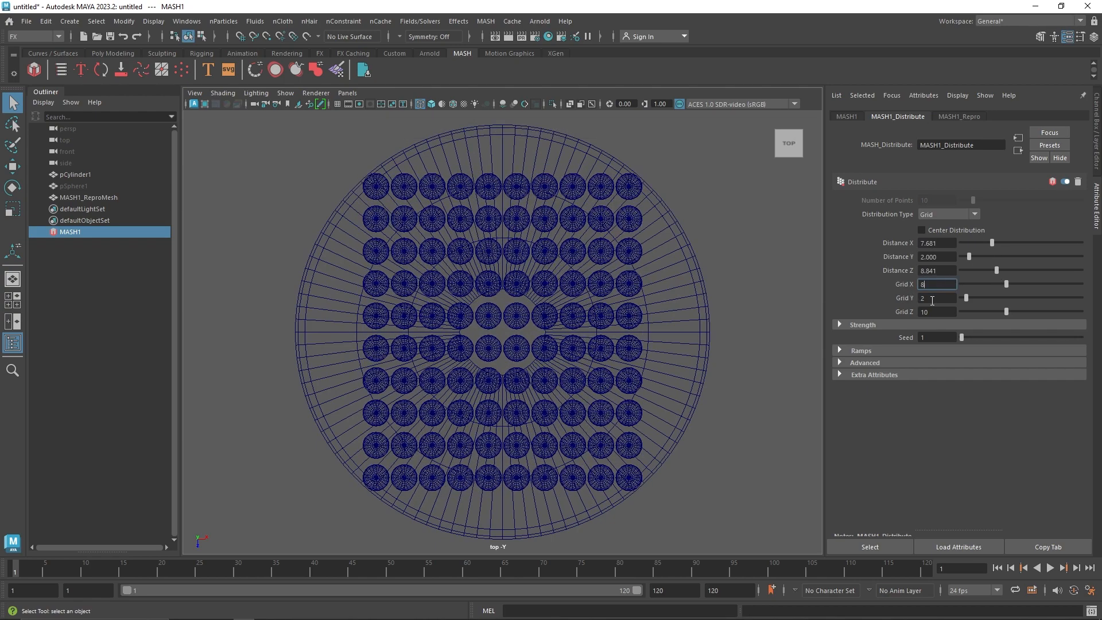
{"action": "left_click_drag", "start_coordinate": [934, 310], "coordinate": [918, 312]}
{"action": "type", "text": "8"}
{"action": "left_click", "coordinate": [942, 282]}
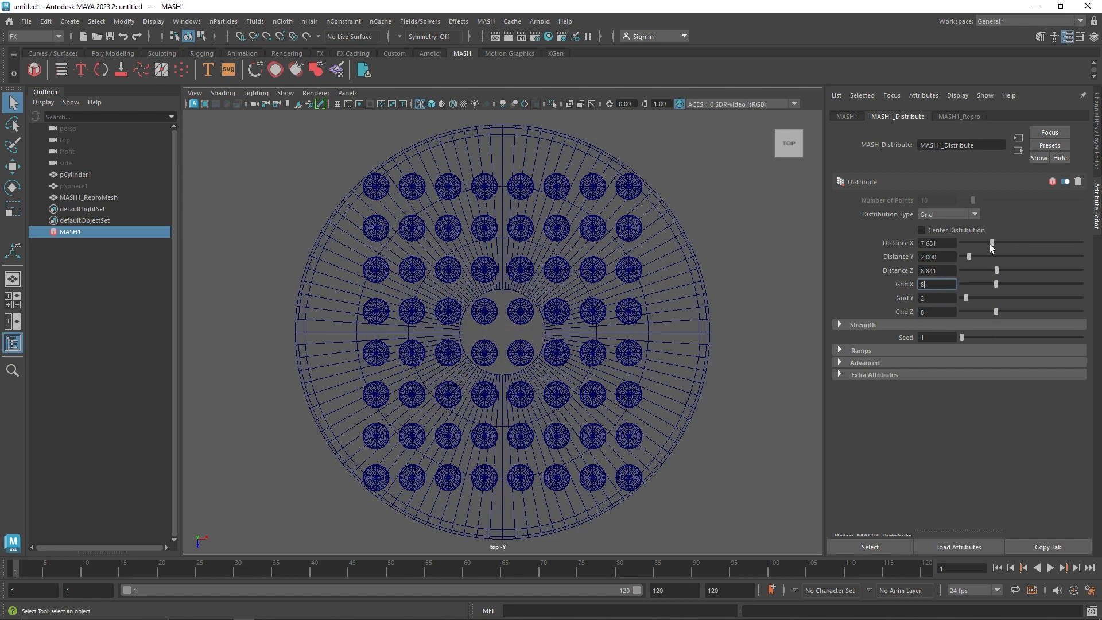
{"action": "left_click_drag", "start_coordinate": [991, 243], "coordinate": [987, 270]}
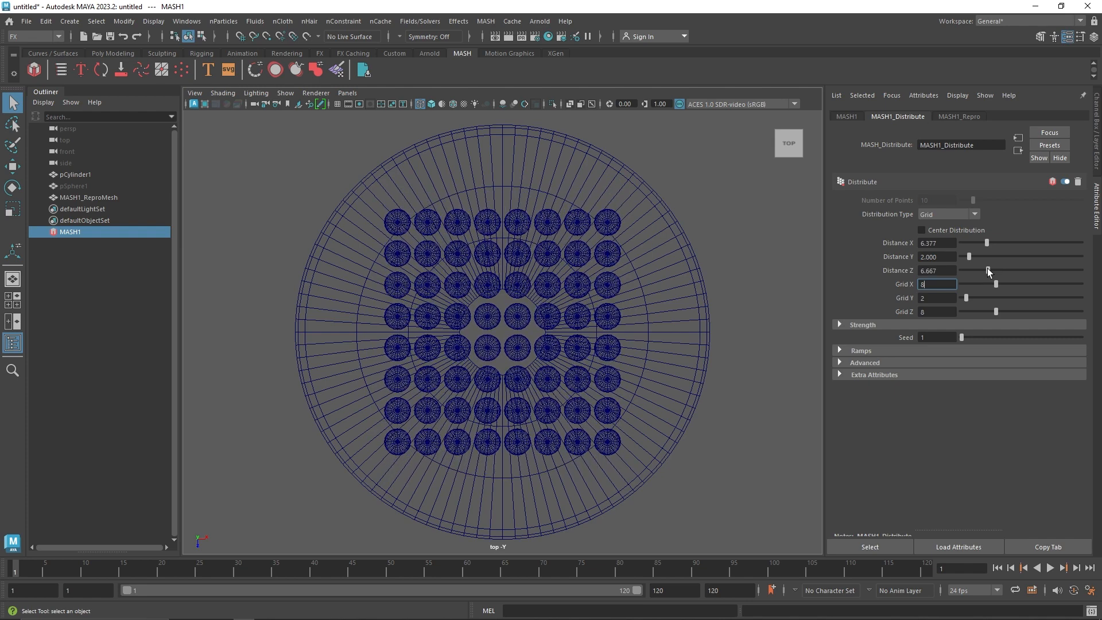
Return to the perspective view and set the MASH network's Grid Y to 3
{"action": "left_click", "coordinate": [670, 181]}
{"action": "key", "text": "space"}
{"action": "key", "text": "space"}
{"action": "left_click_drag", "start_coordinate": [583, 189], "coordinate": [549, 220], "text": "alt"}
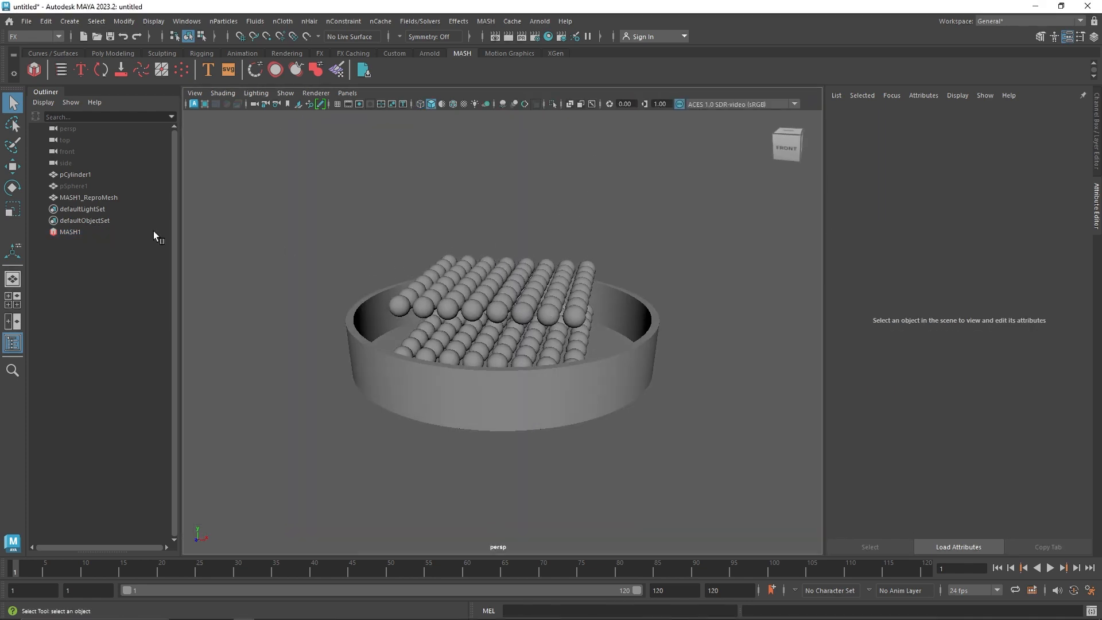
{"action": "left_click", "coordinate": [84, 231]}
{"action": "left_click_drag", "start_coordinate": [954, 298], "coordinate": [900, 297]}
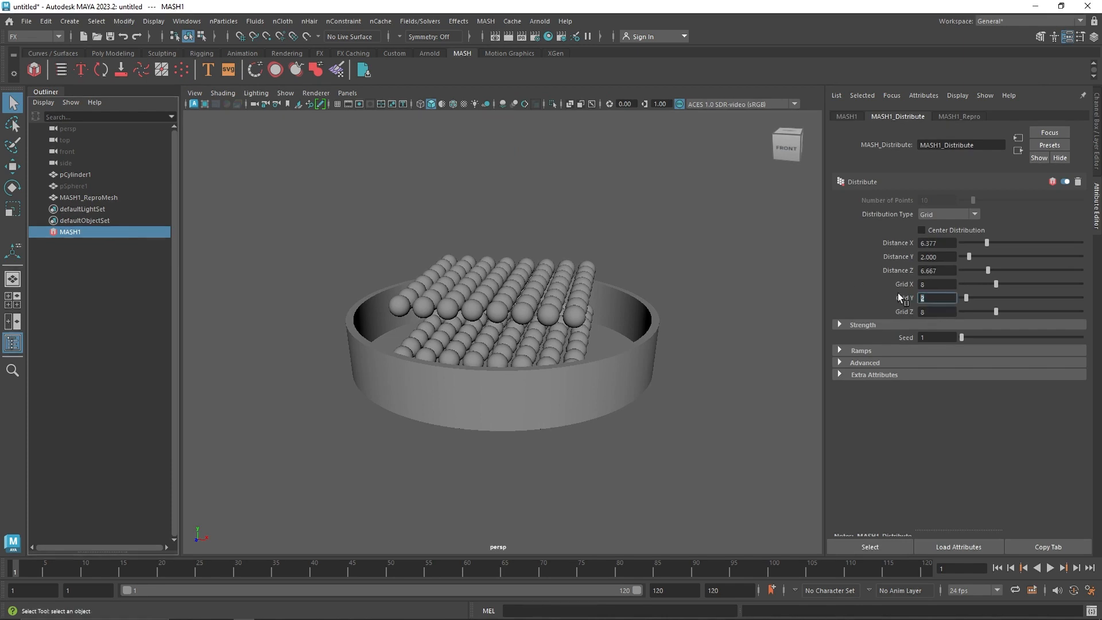
{"action": "type", "text": "3"}
{"action": "left_click", "coordinate": [938, 285]}
{"action": "left_click_drag", "start_coordinate": [574, 310], "coordinate": [506, 318], "text": "alt"}
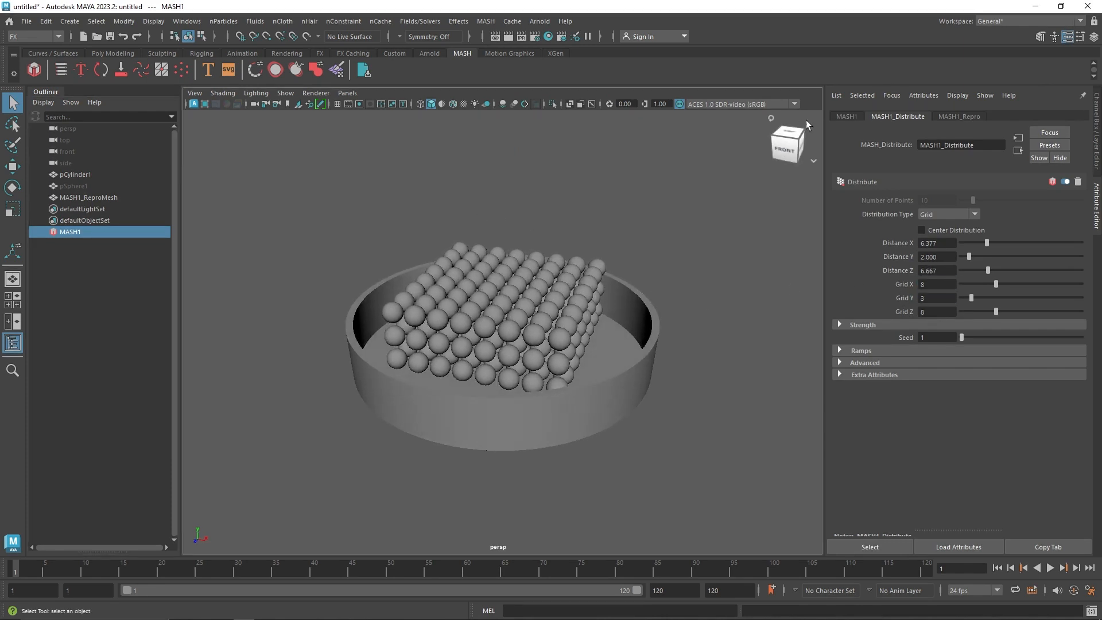
Add an Offset node to the MASH network and raise the spheres above the dish with a Y Offset Position of about 6.1
{"action": "left_click", "coordinate": [846, 115]}
{"action": "left_click", "coordinate": [924, 267]}
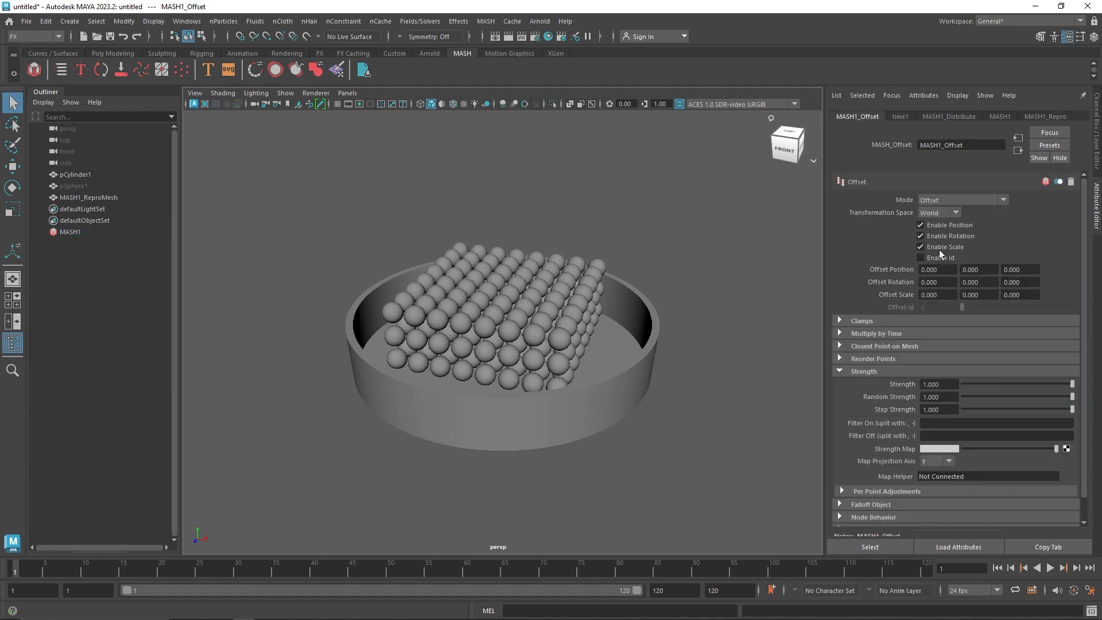
{"action": "left_click_drag", "start_coordinate": [971, 270], "coordinate": [1005, 267], "text": "ctrl"}
{"action": "mouse_move", "coordinate": [630, 279]}
{"action": "left_mouse_down", "text": "alt"}
{"action": "mouse_move", "coordinate": [620, 275]}
{"action": "mouse_move", "coordinate": [627, 263]}
{"action": "mouse_move", "coordinate": [588, 263]}
{"action": "mouse_move", "coordinate": [597, 278]}
{"action": "mouse_move", "coordinate": [639, 267]}
{"action": "left_mouse_up", "text": "alt"}
{"action": "key", "text": "alt"}
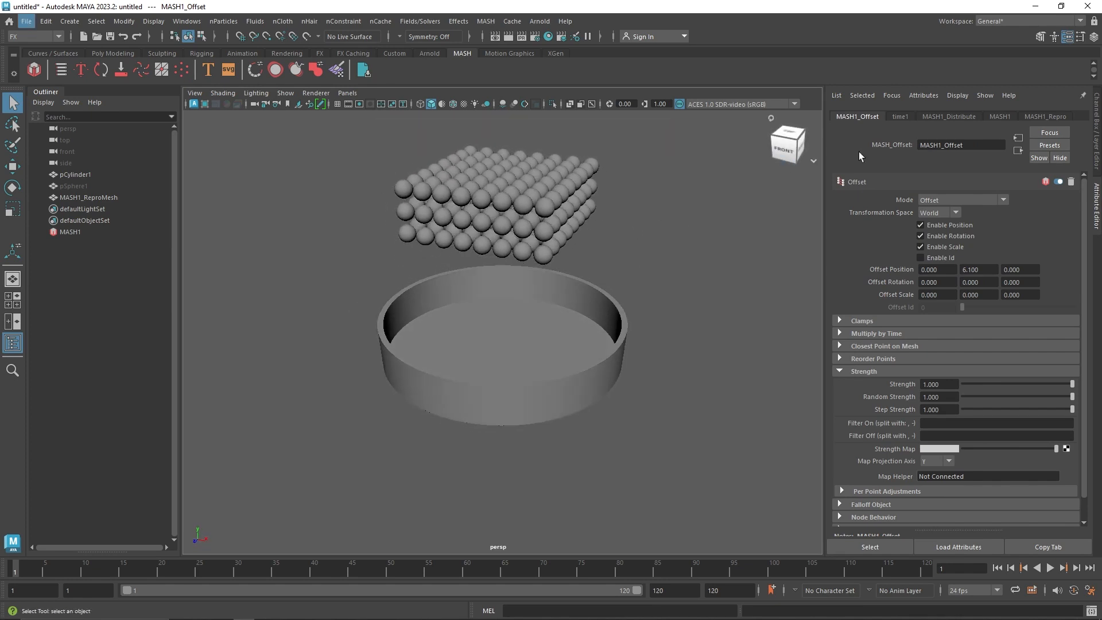
Add a Dynamics node to the MASH network and test-play the simulation, returning to the first frame
{"action": "left_click", "coordinate": [948, 117]}
{"action": "left_click", "coordinate": [999, 116]}
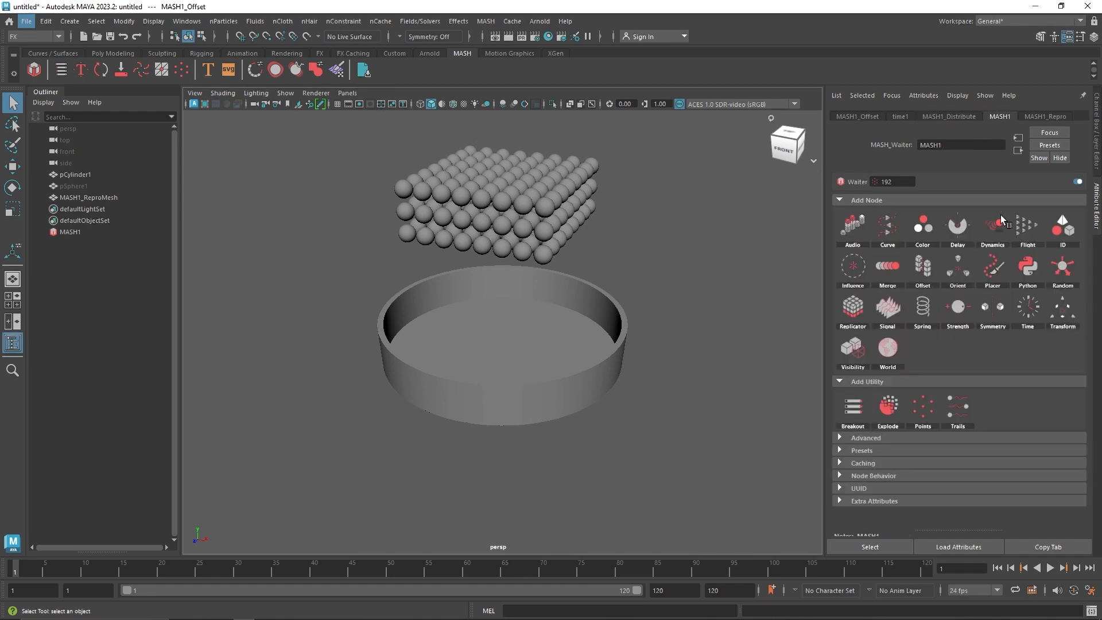
{"action": "left_click", "coordinate": [994, 227]}
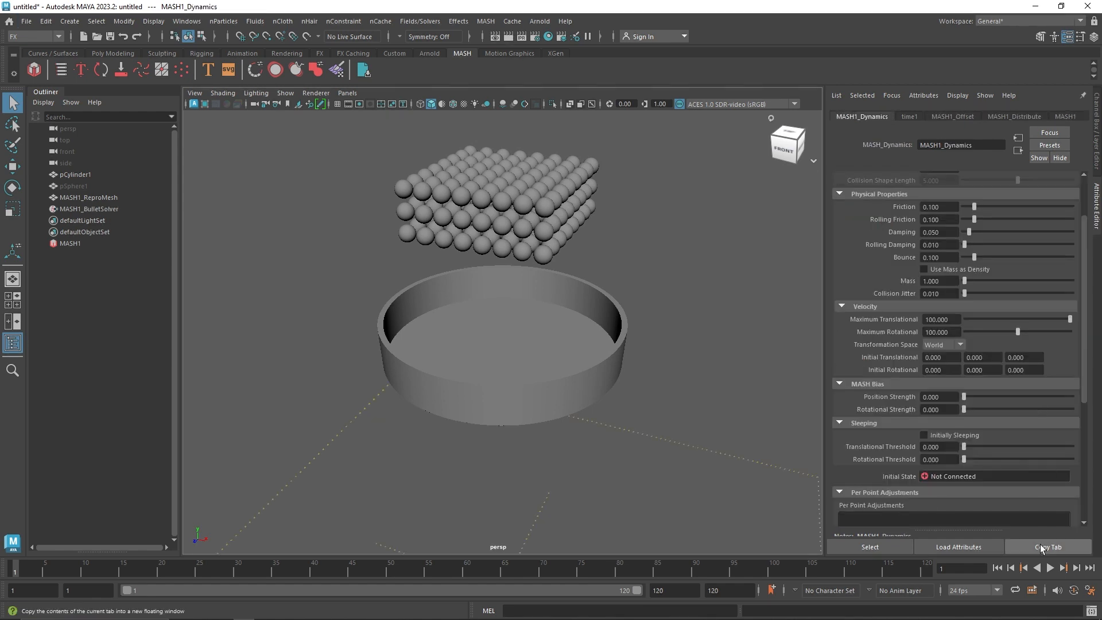
{"action": "left_click", "coordinate": [1051, 567]}
{"action": "left_click", "coordinate": [1050, 568]}
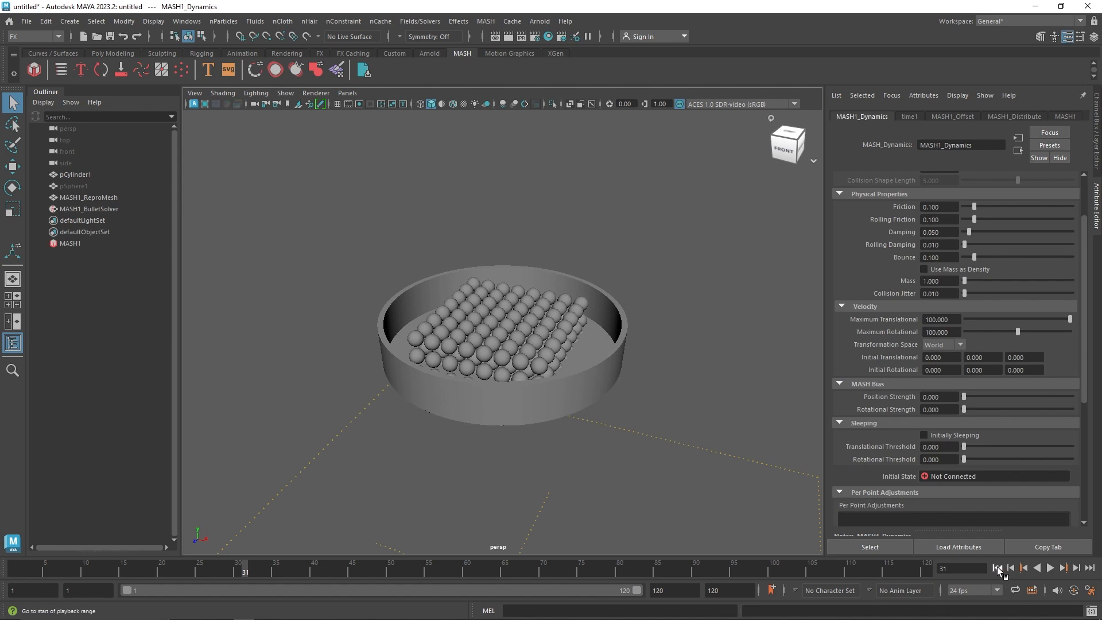
{"action": "left_click", "coordinate": [997, 568]}
Add the dish cylinder to the bullet solver's Collider Objects and play the simulation to test the collisions
{"action": "left_click", "coordinate": [96, 208]}
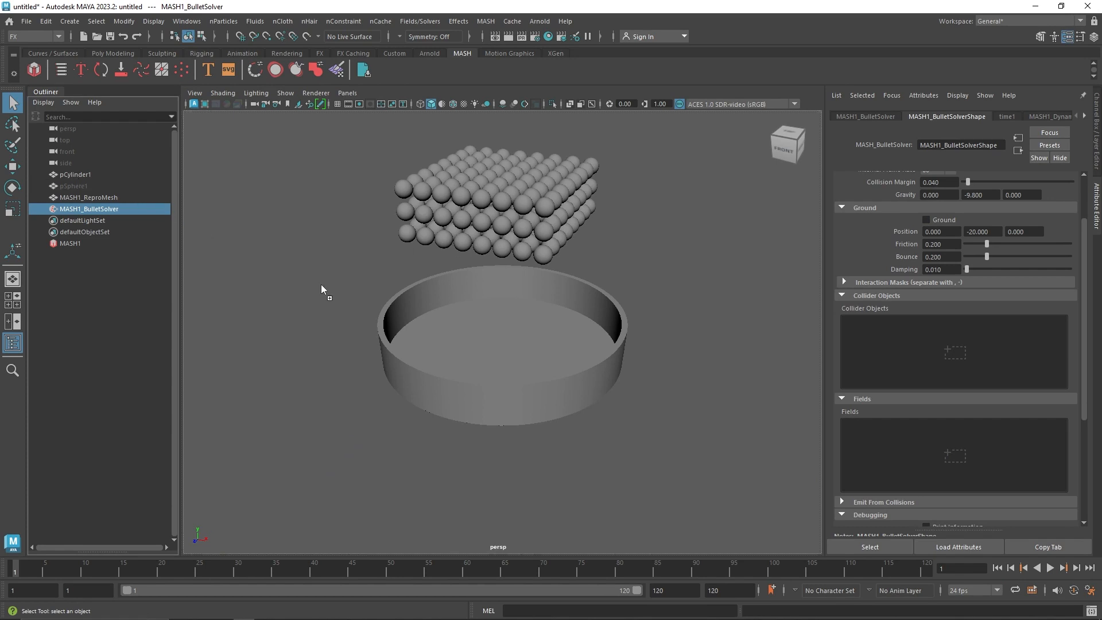
{"action": "left_click_drag", "start_coordinate": [901, 344], "coordinate": [904, 342]}
{"action": "scroll", "coordinate": [525, 322], "scroll_direction": "up", "scroll_amount": 2}
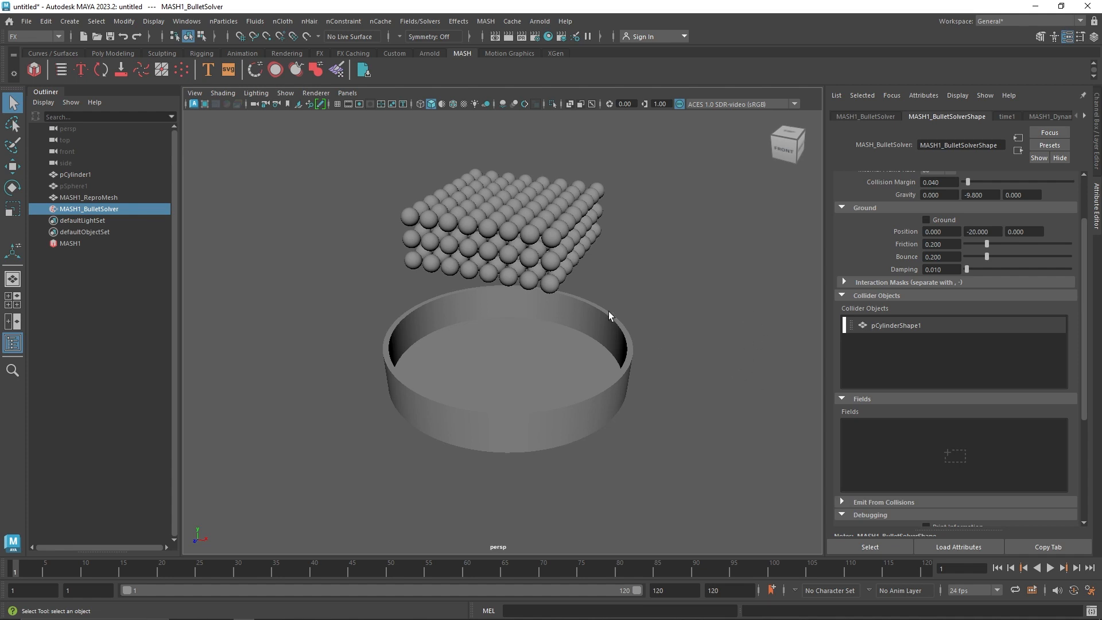
{"action": "left_click", "coordinate": [1050, 568]}
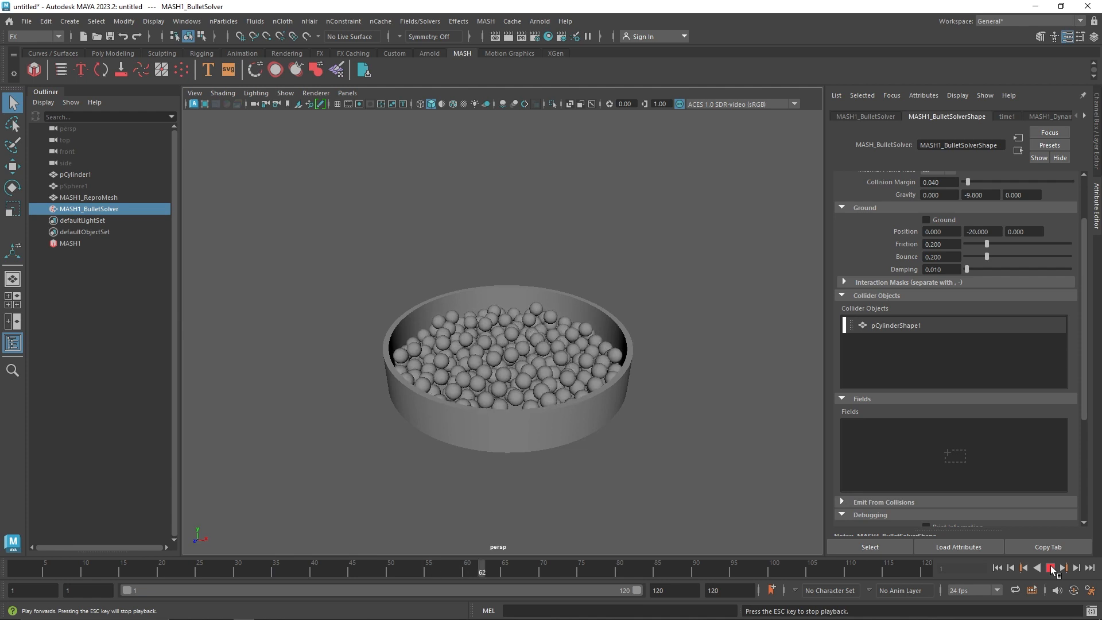
{"action": "left_click", "coordinate": [1051, 569]}
Extend the playback range and animation end to frame 350 and continue playing the simulation
{"action": "left_click_drag", "start_coordinate": [679, 591], "coordinate": [585, 586]}
{"action": "type", "text": "350"}
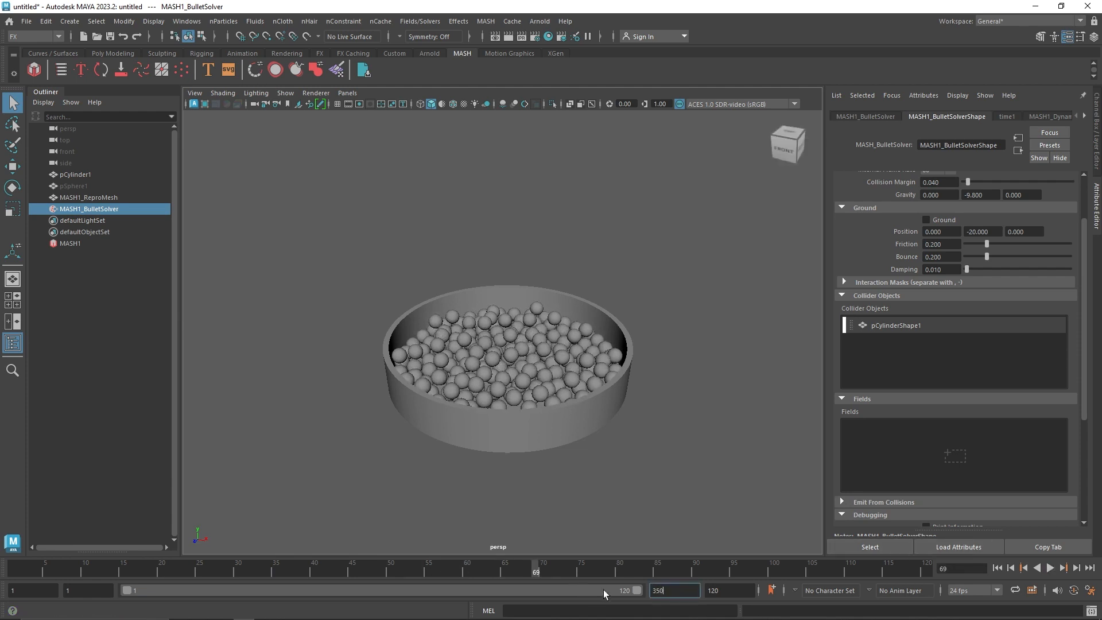
{"action": "key", "text": "Tab"}
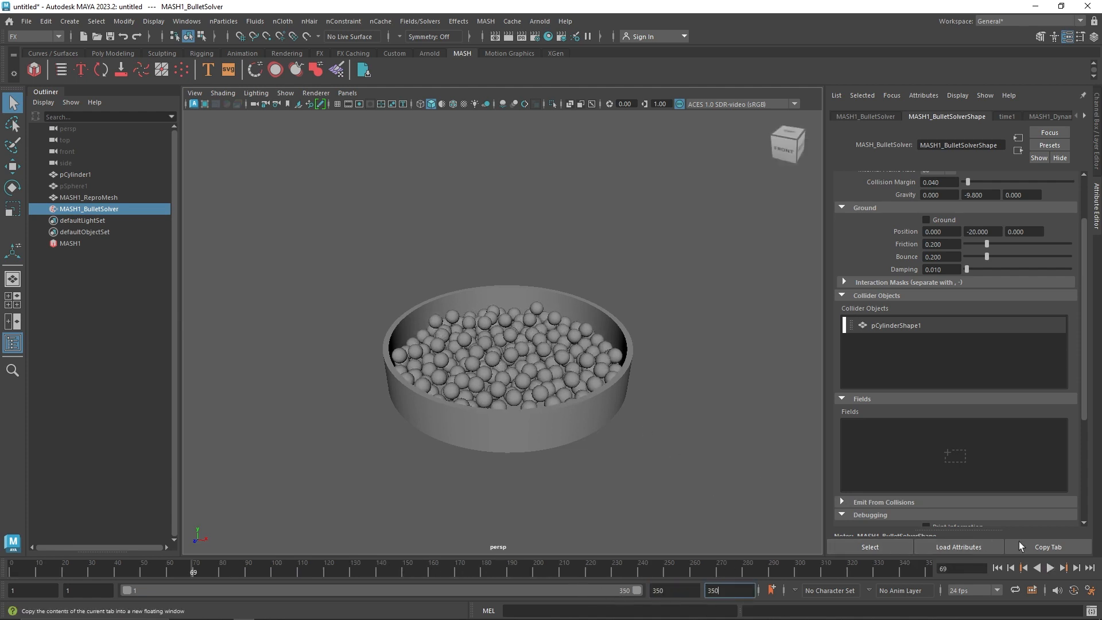
{"action": "left_click", "coordinate": [1050, 568]}
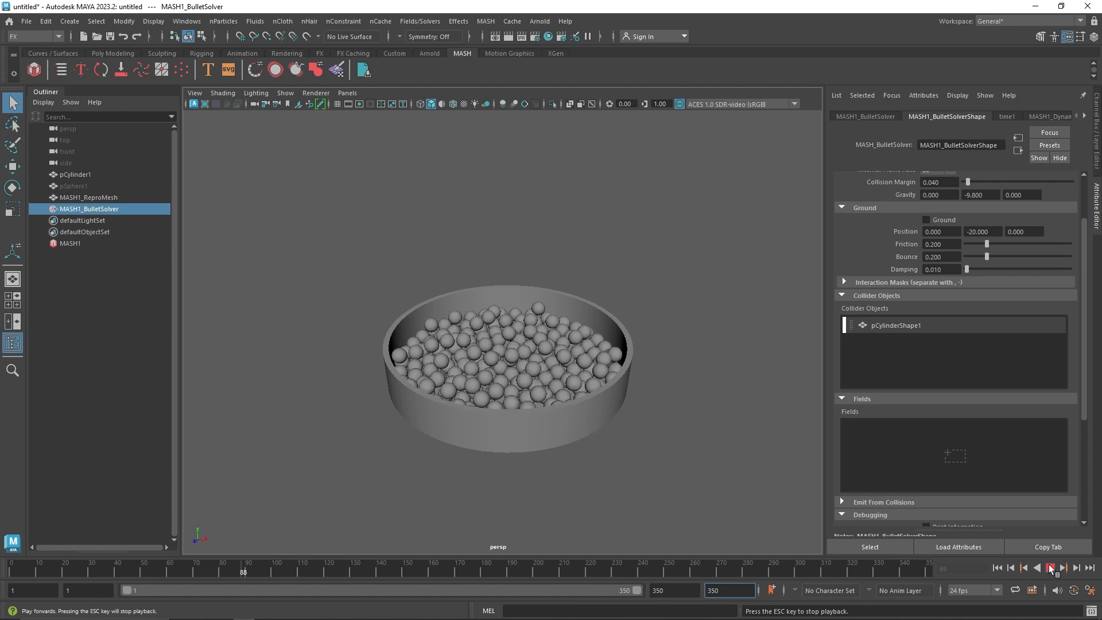
Stop the playback and create a Turbulence field for the sphere simulation
{"action": "left_click", "coordinate": [1051, 569]}
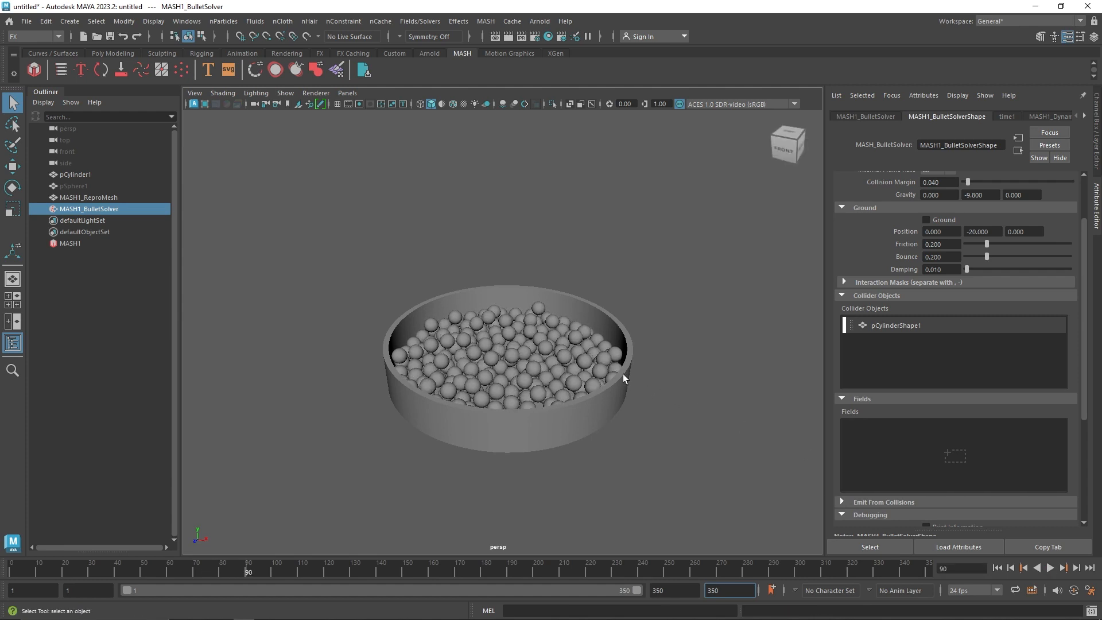
{"action": "right_click", "coordinate": [914, 429]}
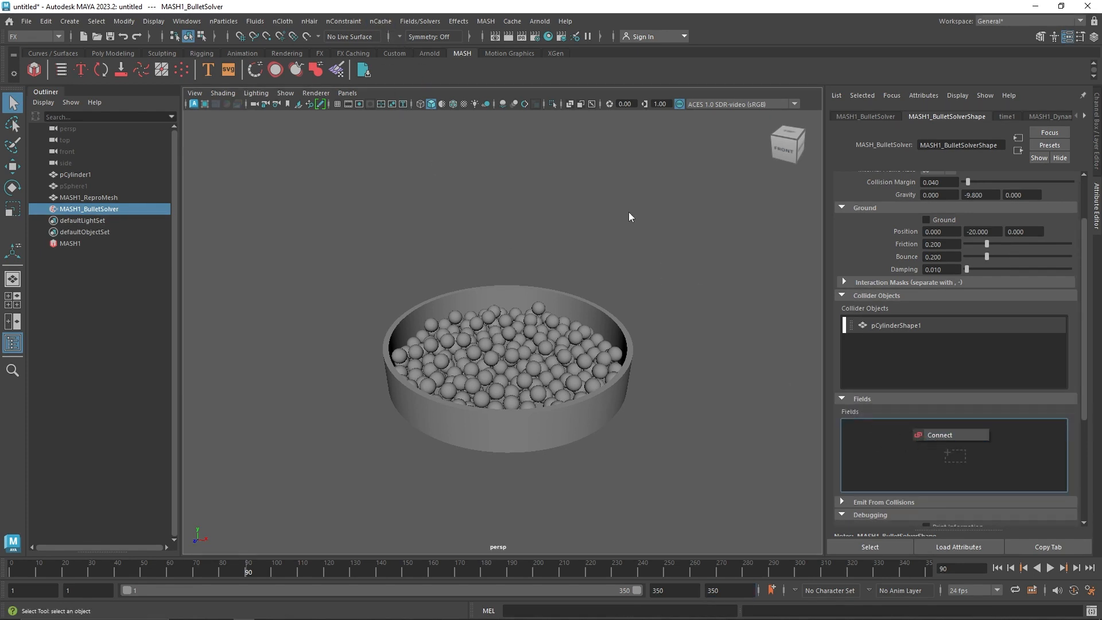
{"action": "left_click", "coordinate": [930, 434]}
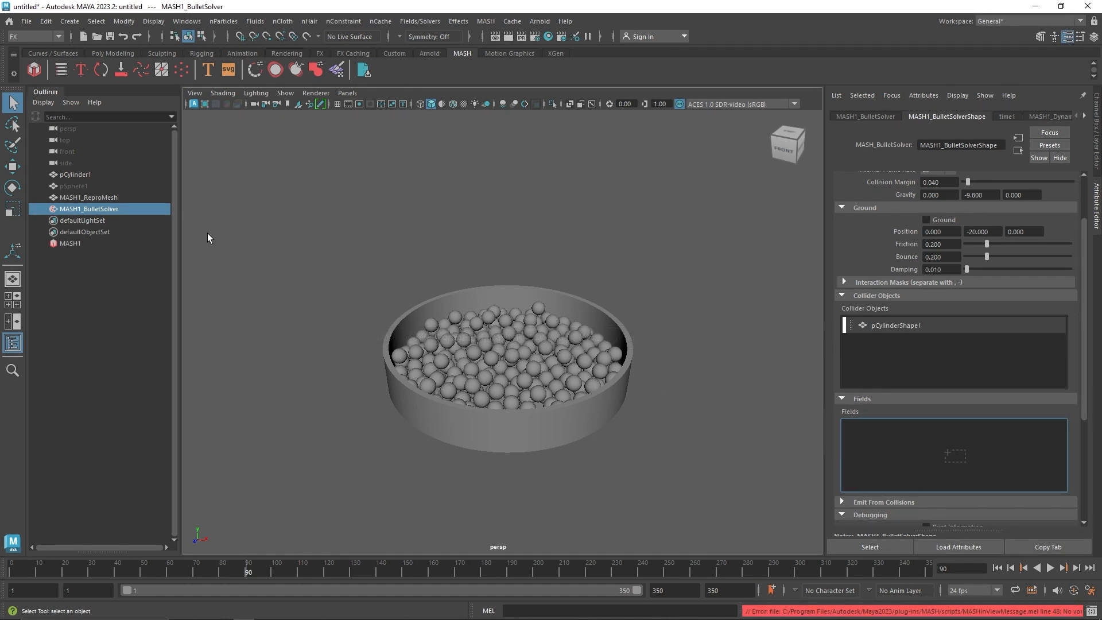
{"action": "left_click", "coordinate": [418, 22]}
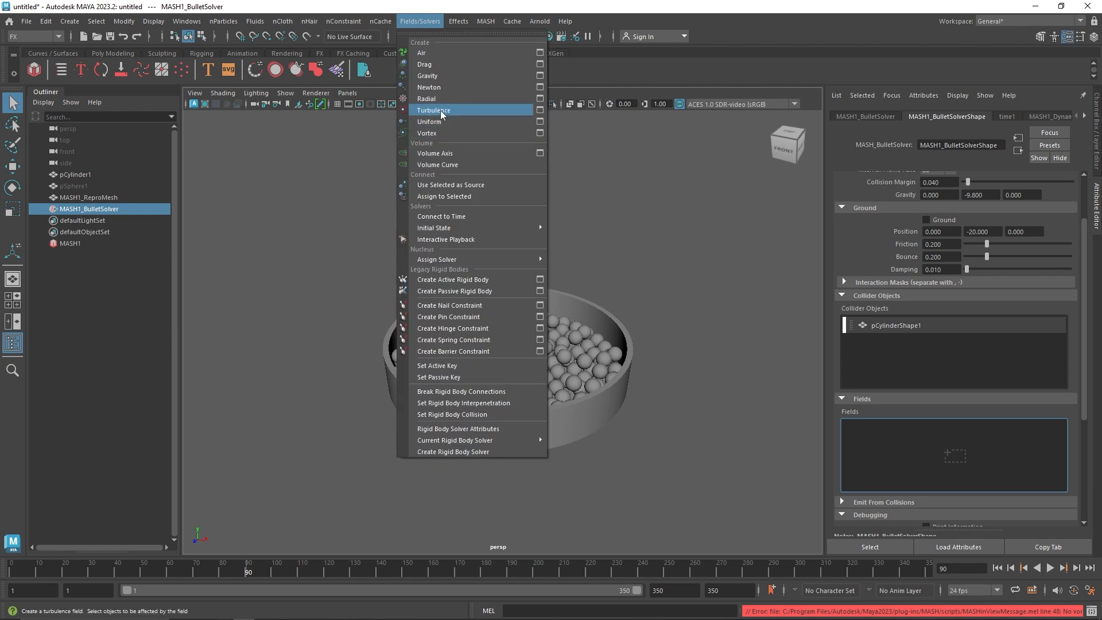
{"action": "left_click", "coordinate": [442, 112]}
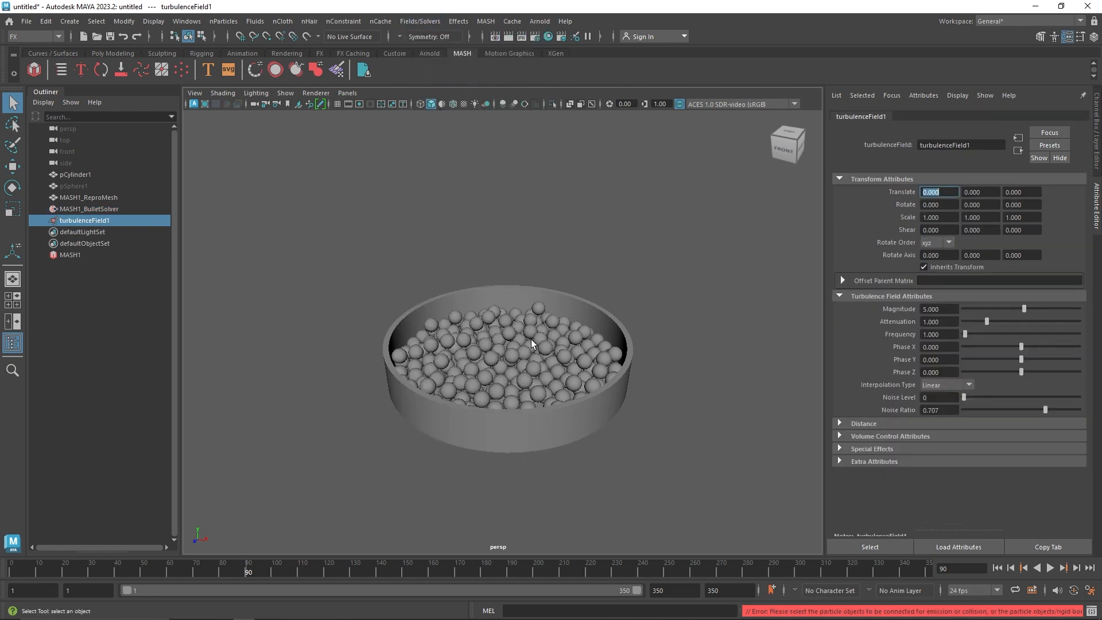
Raise the turbulence field above the dish to a Translate Y of about 7.24
{"action": "left_click", "coordinate": [119, 209]}
{"action": "left_click", "coordinate": [119, 220]}
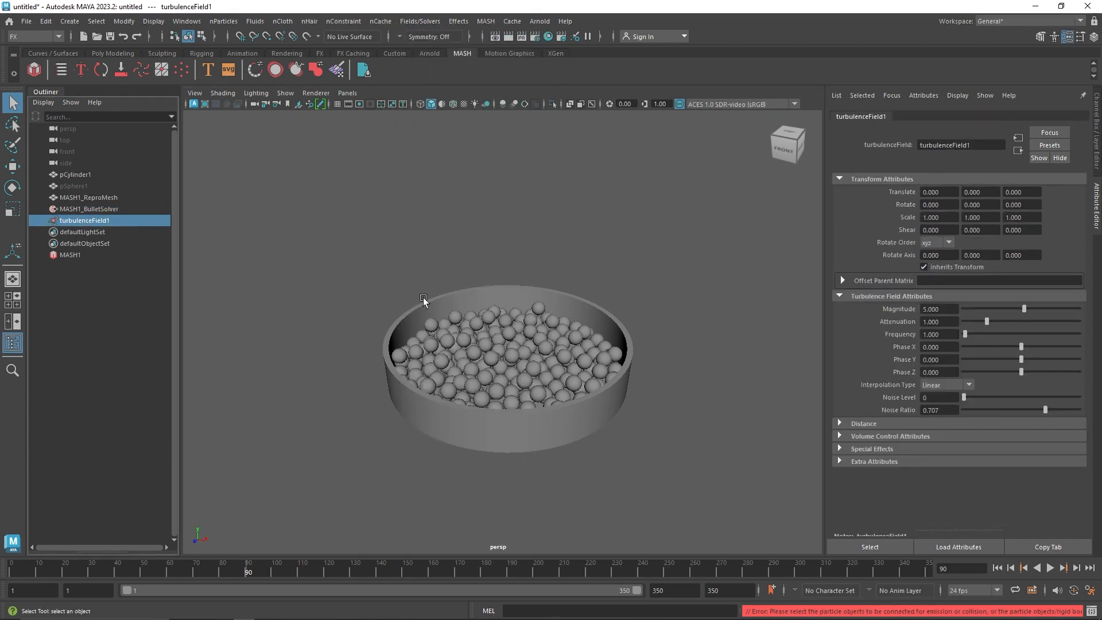
{"action": "key", "text": "w"}
{"action": "left_click_drag", "start_coordinate": [508, 308], "coordinate": [580, 253]}
{"action": "left_click", "coordinate": [497, 189]}
Play the simulation from the first frame to check the spheres with the unconnected turbulence field in place
{"action": "left_click", "coordinate": [1051, 568]}
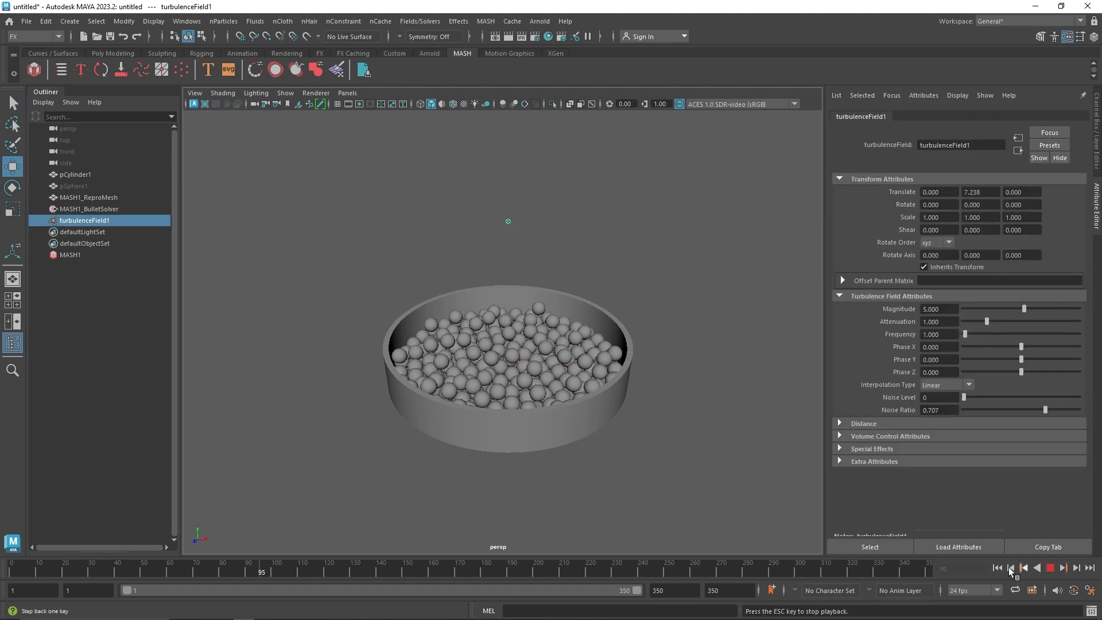
{"action": "left_click", "coordinate": [998, 568]}
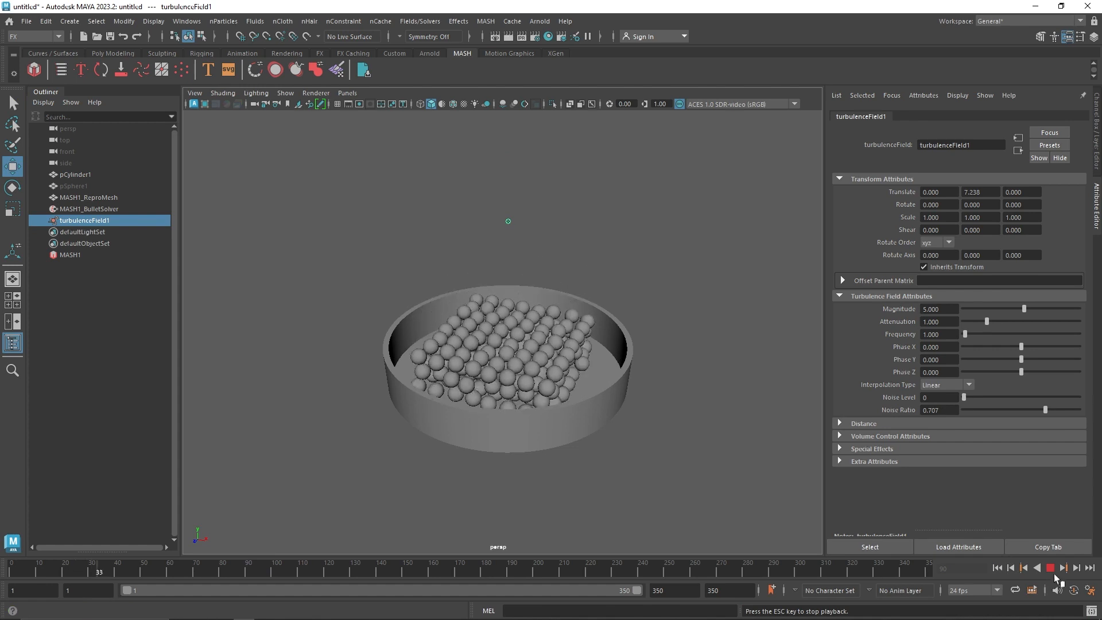
{"action": "left_click", "coordinate": [1054, 569]}
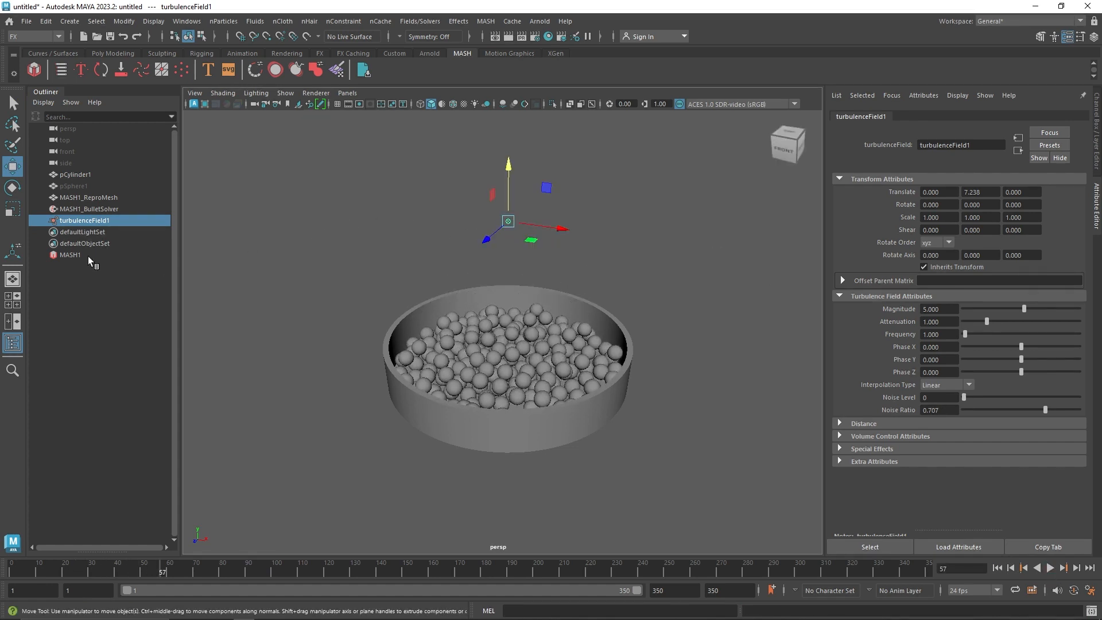
Connect turbulenceField1 to the Fields list of the MASH1_BulletSolver shape
{"action": "left_click", "coordinate": [72, 255]}
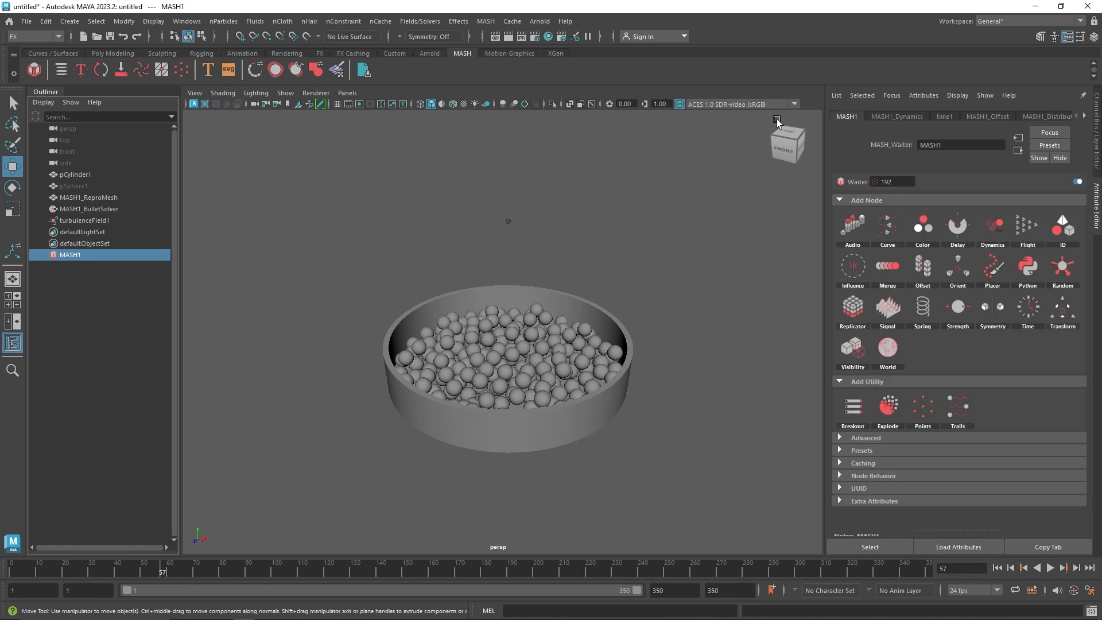
{"action": "left_click", "coordinate": [897, 116]}
{"action": "scroll", "coordinate": [876, 368], "scroll_direction": "down", "scroll_amount": 5}
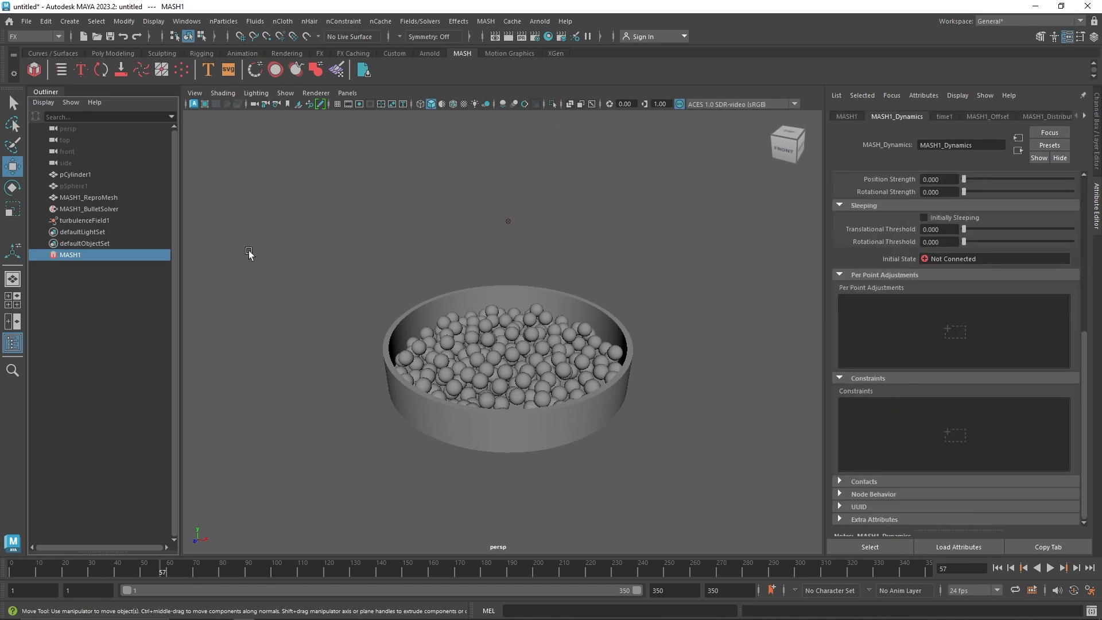
{"action": "left_click", "coordinate": [94, 207]}
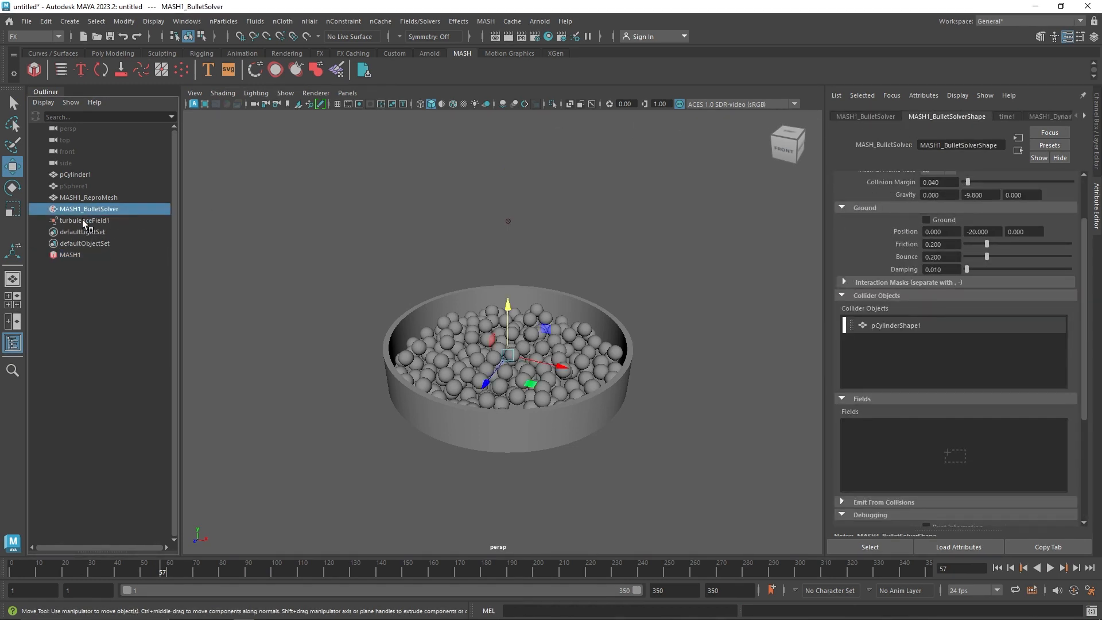
{"action": "middle_click_drag", "start_coordinate": [82, 220], "coordinate": [199, 247]}
{"action": "middle_click_drag", "start_coordinate": [884, 441], "coordinate": [887, 440]}
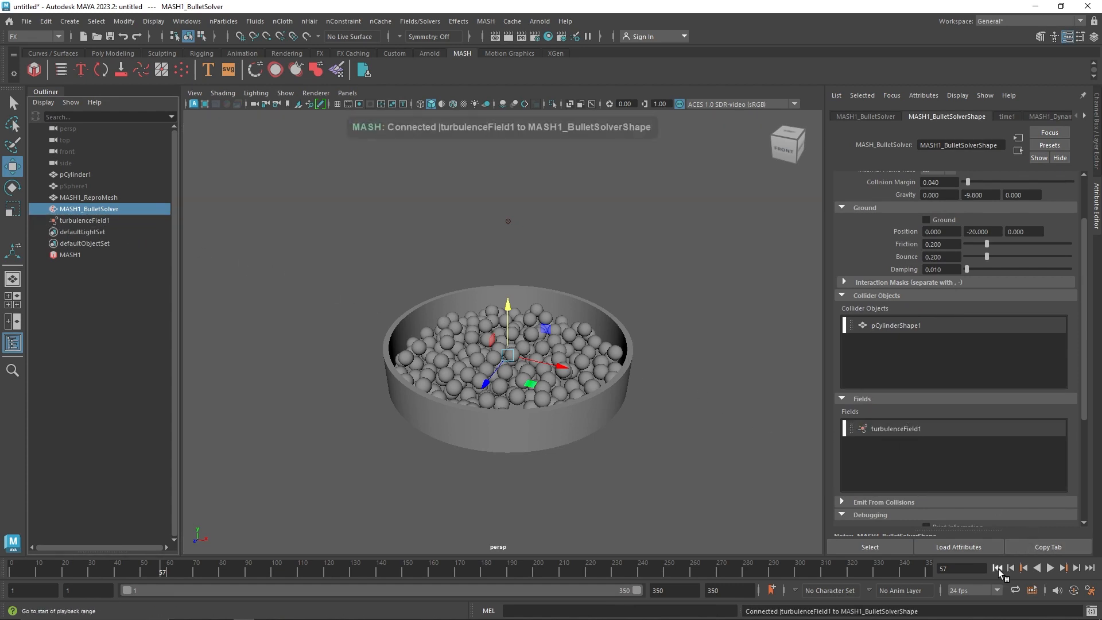
Replay the simulation from the start to check the connected turbulence field's effect
{"action": "left_click", "coordinate": [997, 568]}
{"action": "left_click", "coordinate": [1051, 569]}
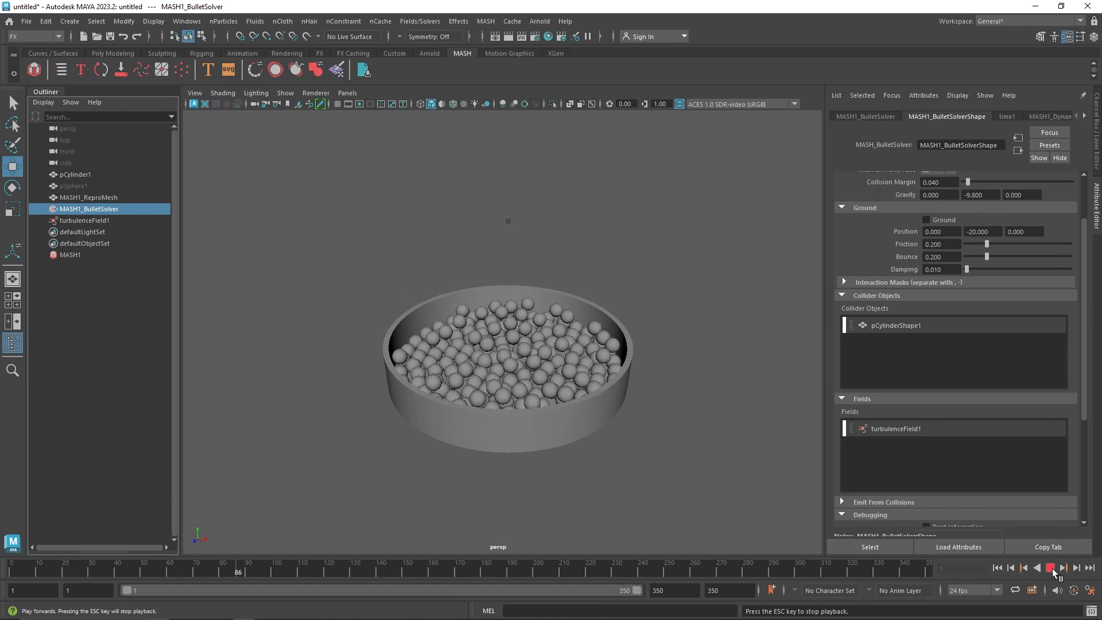
{"action": "left_click", "coordinate": [1051, 569]}
Set the turbulence field's Magnitude to 25, Attenuation to 0.6 and Noise Level to 2, and replay the simulation
{"action": "left_click", "coordinate": [84, 220]}
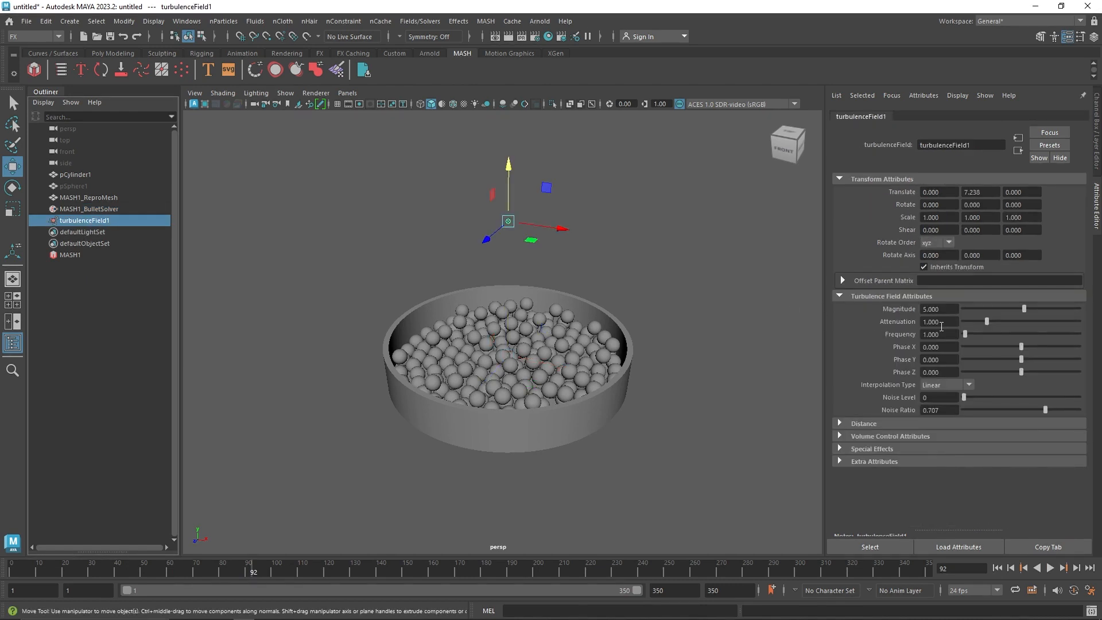
{"action": "left_click_drag", "start_coordinate": [943, 309], "coordinate": [882, 306]}
{"action": "left_click", "coordinate": [949, 321]}
{"action": "type", "text": "0.6"}
{"action": "key", "text": "Return"}
{"action": "left_click", "coordinate": [997, 569]}
{"action": "left_click", "coordinate": [1051, 568]}
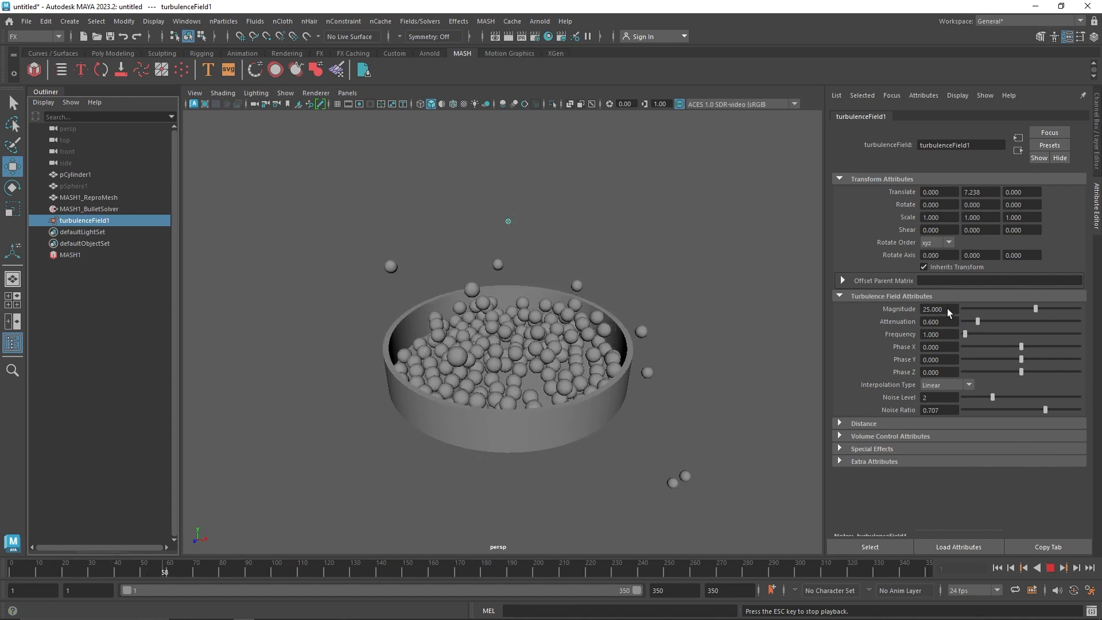
Reduce the turbulence Magnitude to 15, replay the simulation and return to the first frame
{"action": "left_click_drag", "start_coordinate": [948, 310], "coordinate": [892, 307]}
{"action": "type", "text": "15"}
{"action": "left_click", "coordinate": [950, 324]}
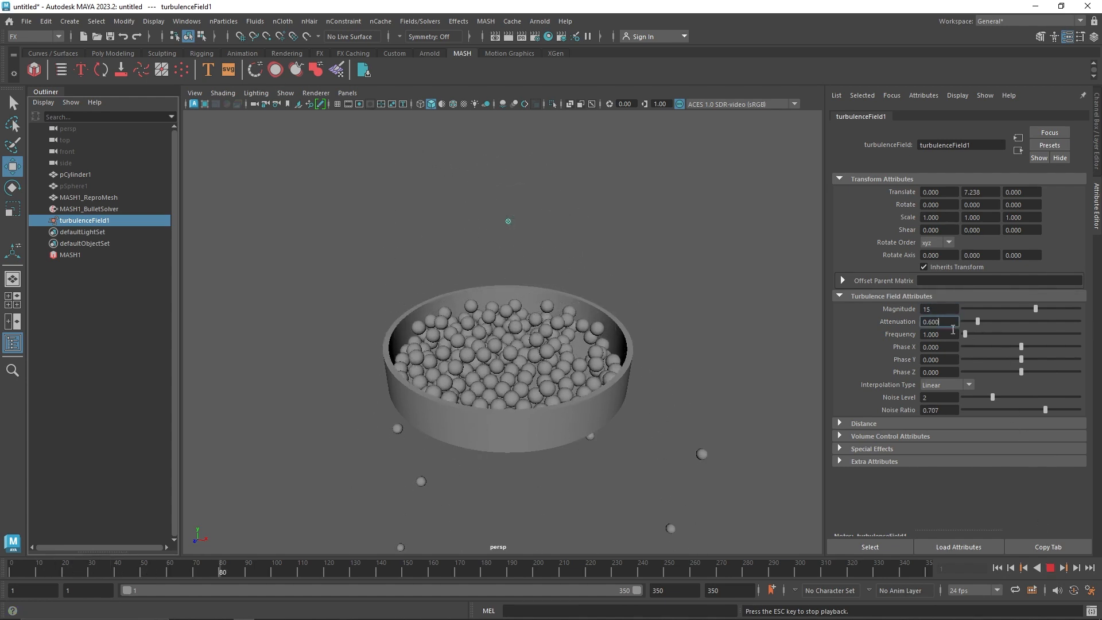
{"action": "left_click", "coordinate": [999, 568]}
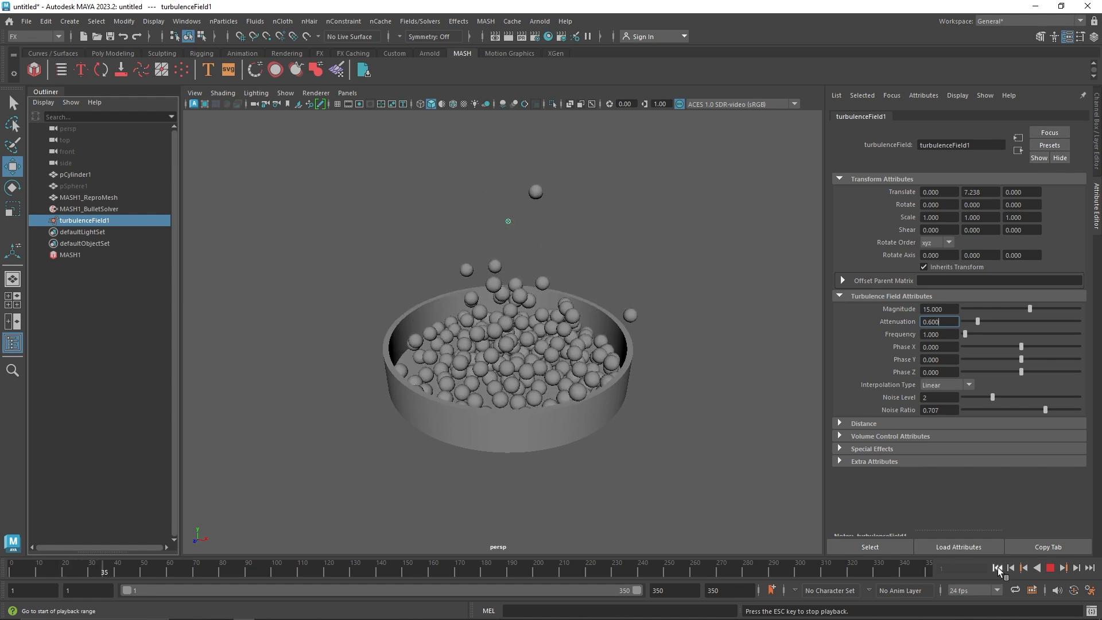
{"action": "key", "text": "Escape"}
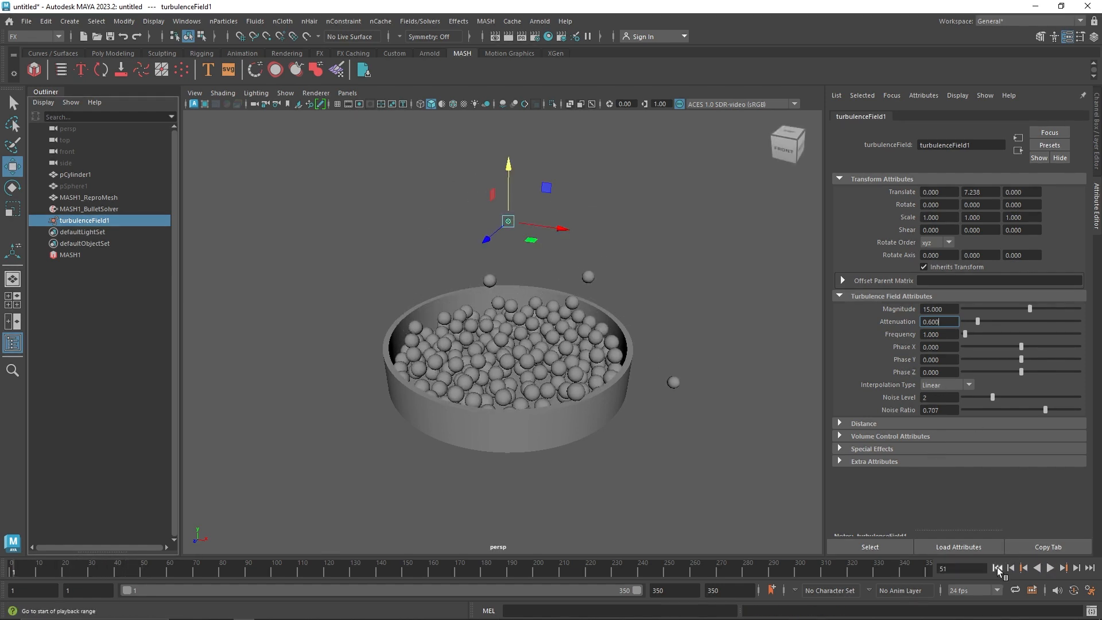
{"action": "left_click", "coordinate": [999, 567]}
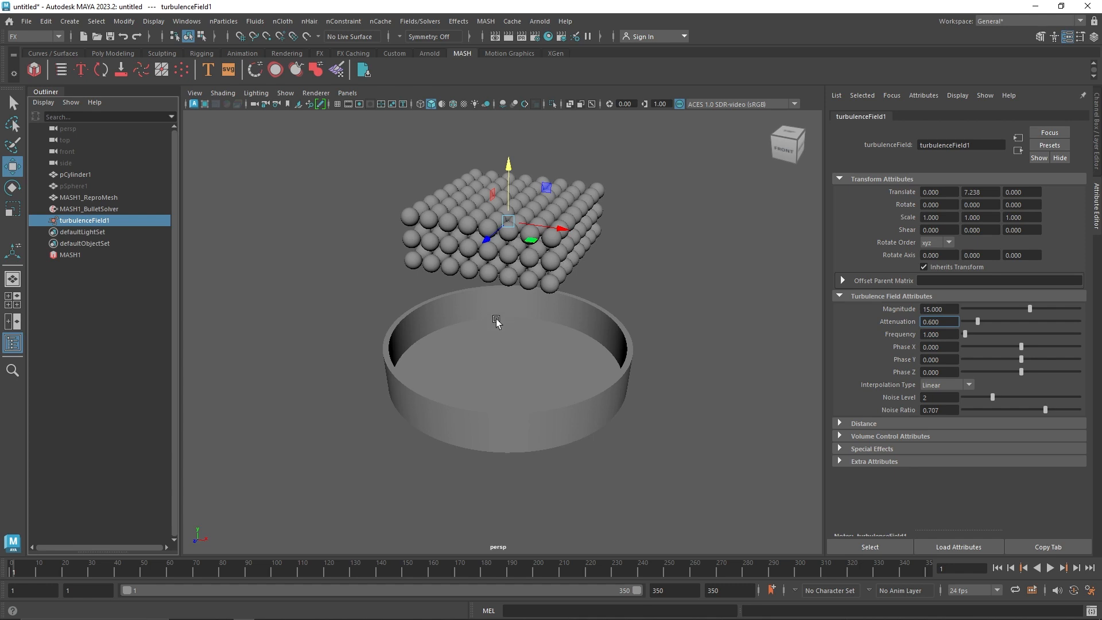
Set the turbulence Magnitude to 0 and play the simulation from the start until the spheres land in the dish
{"action": "left_click", "coordinate": [923, 311]}
{"action": "type", "text": "0"}
{"action": "left_click", "coordinate": [947, 333]}
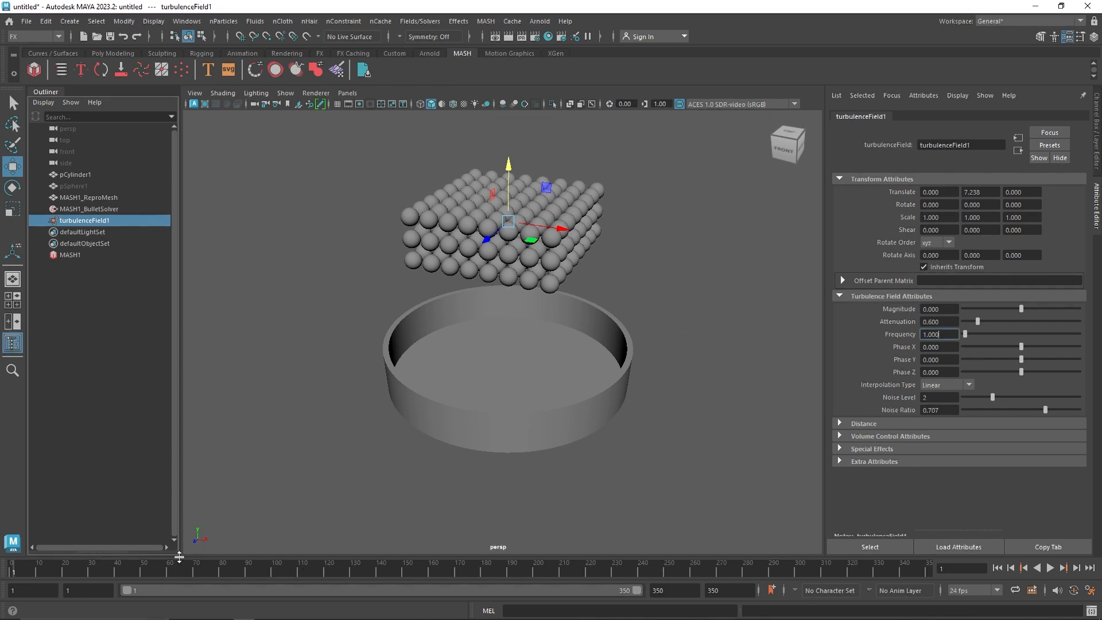
{"action": "left_click_drag", "start_coordinate": [179, 567], "coordinate": [118, 568]}
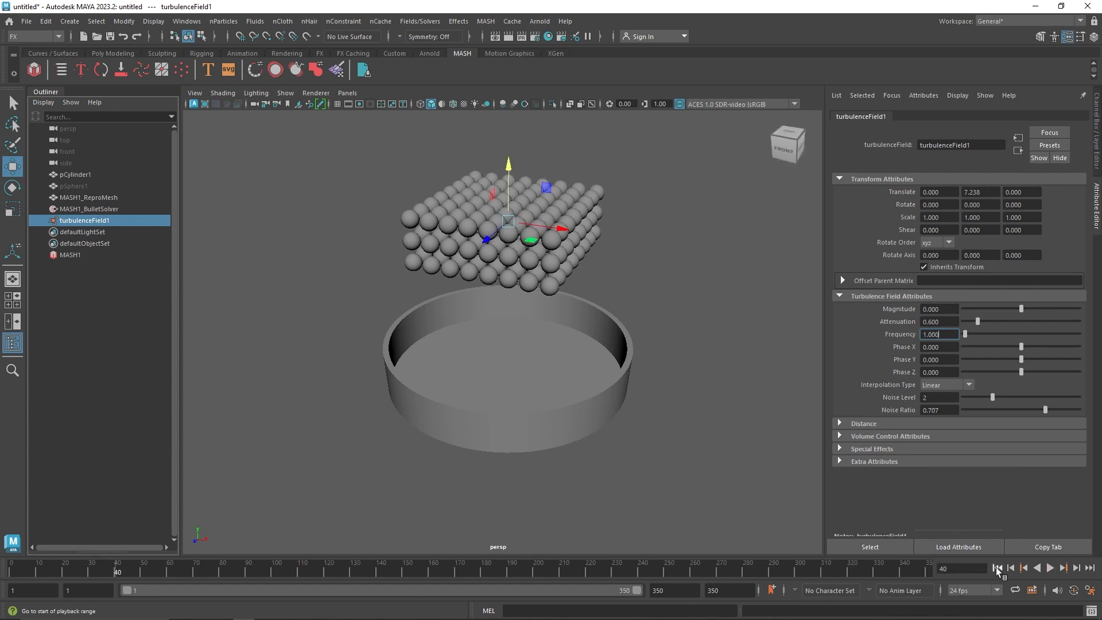
{"action": "left_click", "coordinate": [997, 568]}
{"action": "left_click", "coordinate": [1051, 568]}
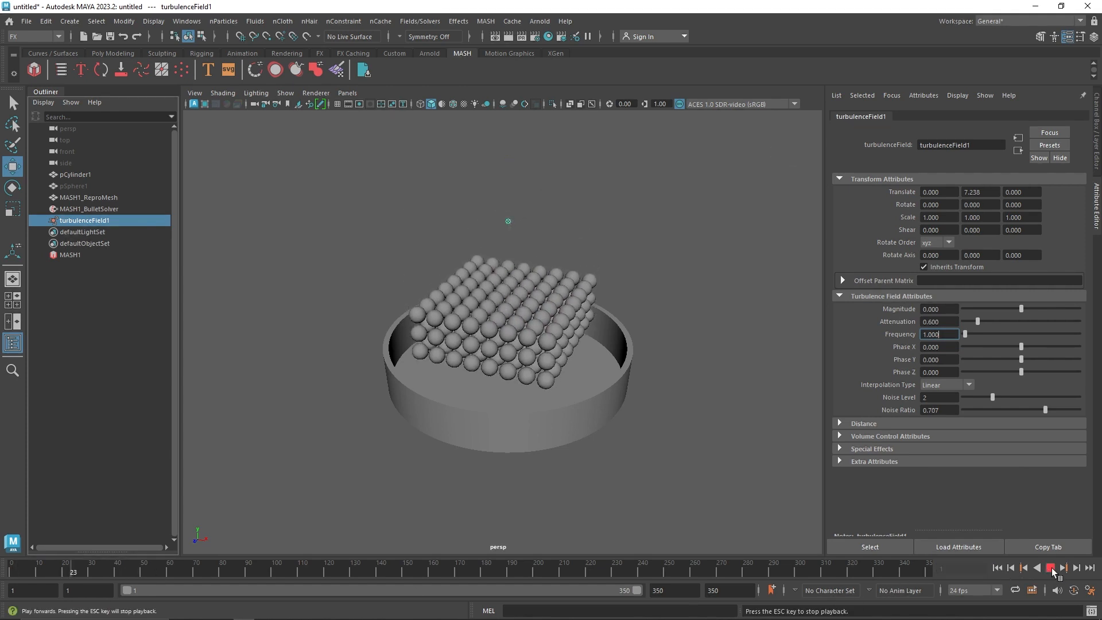
{"action": "left_click", "coordinate": [1051, 568]}
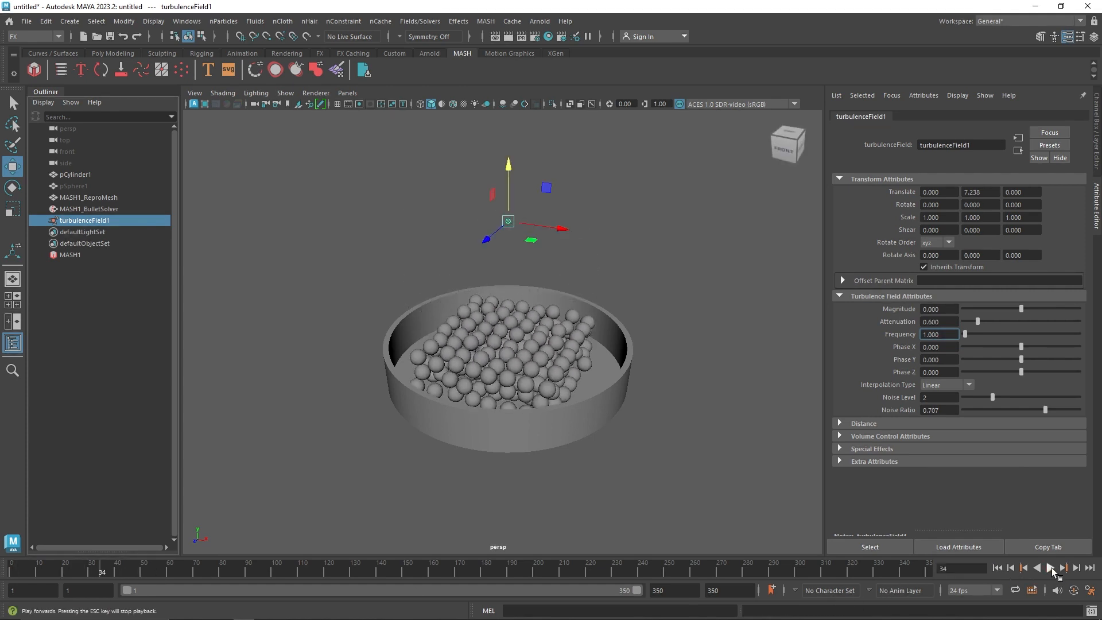
Set a keyframe on the turbulence Magnitude of 0 at frame 40
{"action": "left_click", "coordinate": [118, 573]}
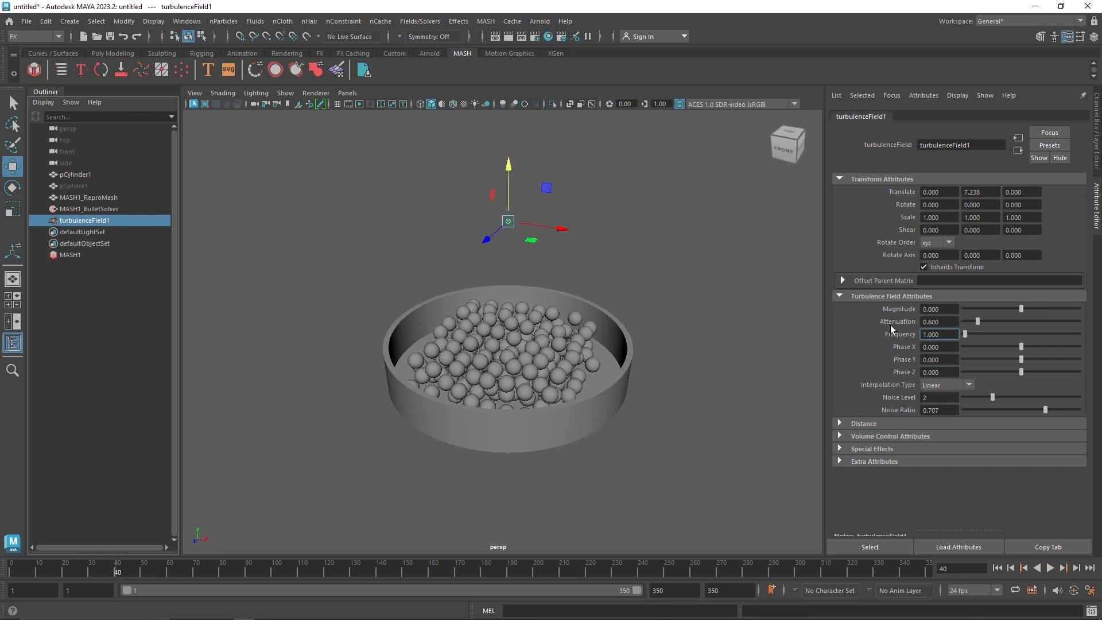
{"action": "right_click", "coordinate": [900, 309]}
{"action": "left_click", "coordinate": [911, 325]}
Advance the simulation to frame 50 and key the turbulence Magnitude at 15 there
{"action": "key", "text": "alt+v"}
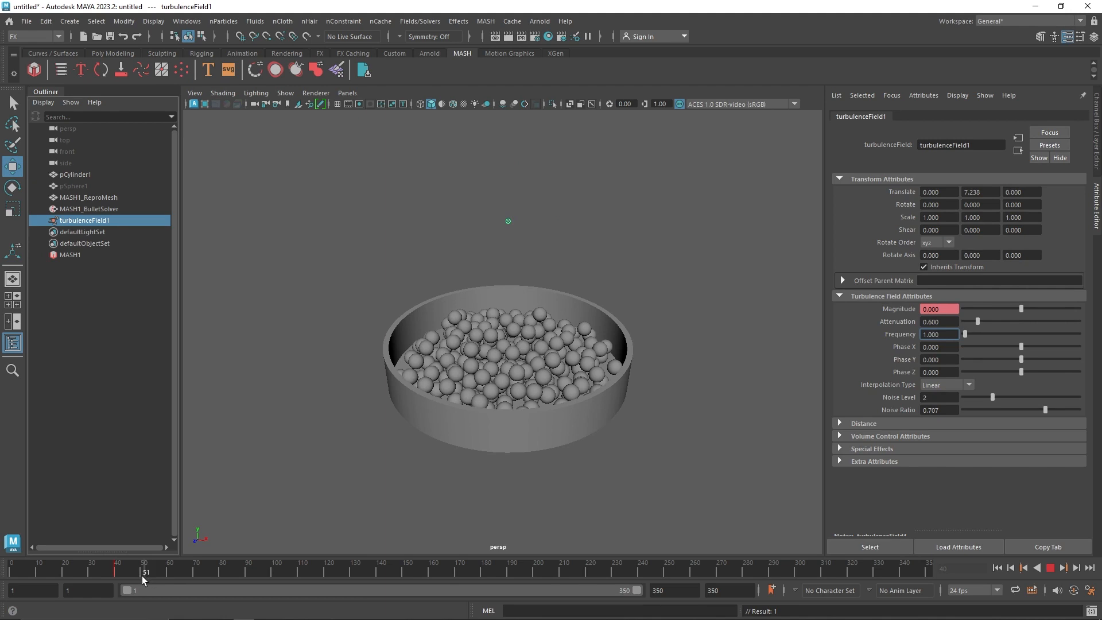
{"action": "left_click", "coordinate": [141, 576]}
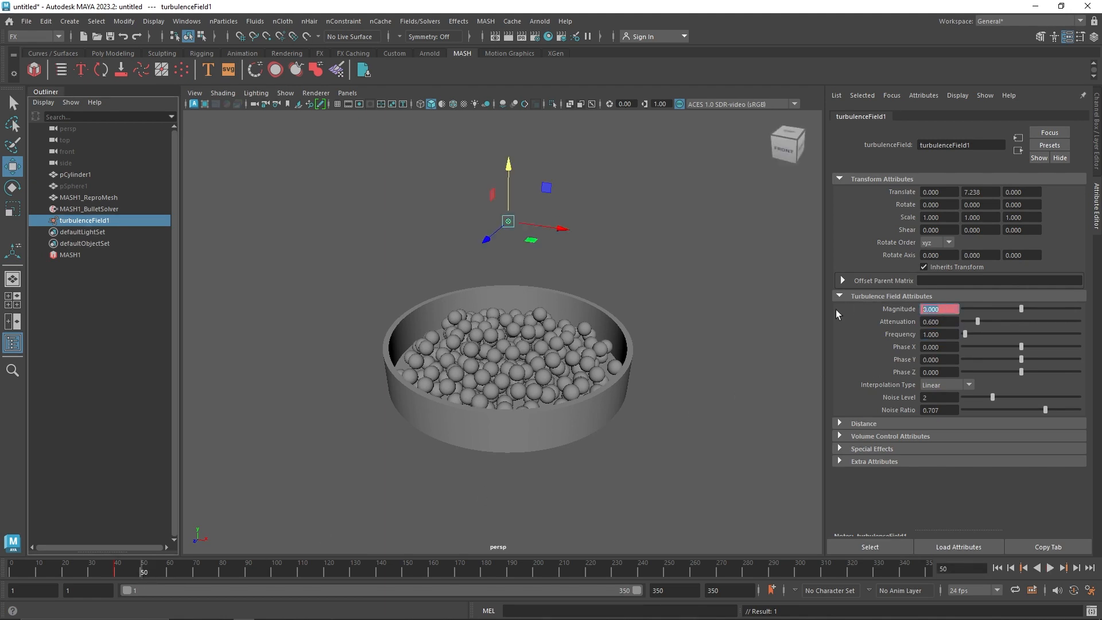
{"action": "type", "text": "15"}
{"action": "right_click", "coordinate": [930, 310]}
{"action": "left_click", "coordinate": [948, 317]}
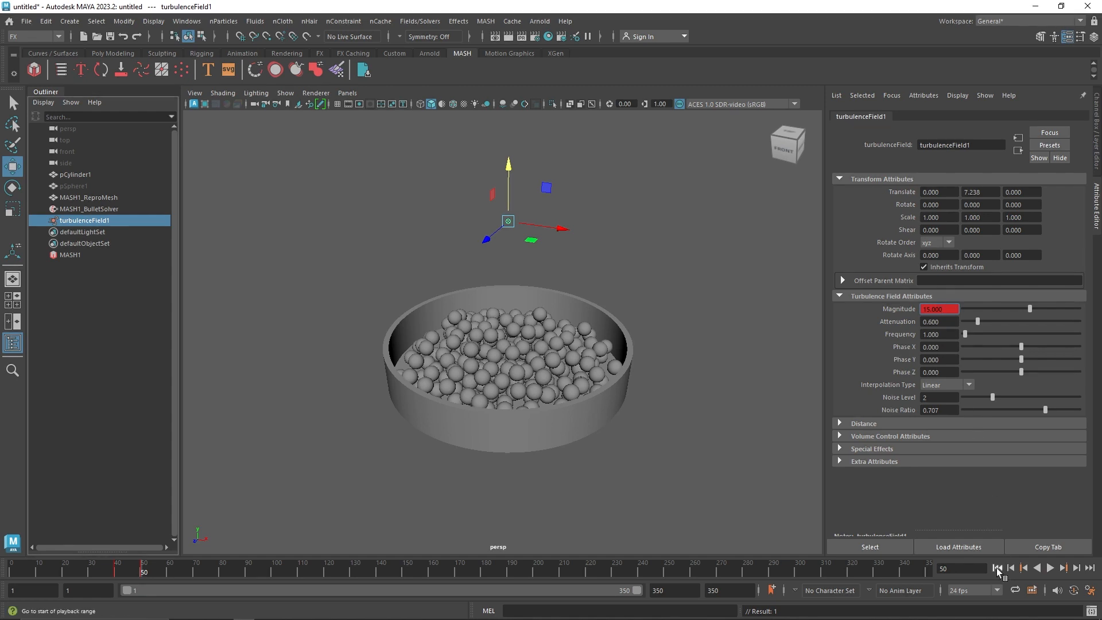
Play the simulation from the first frame to review the keyed turbulence on the spheres
{"action": "left_click", "coordinate": [997, 568]}
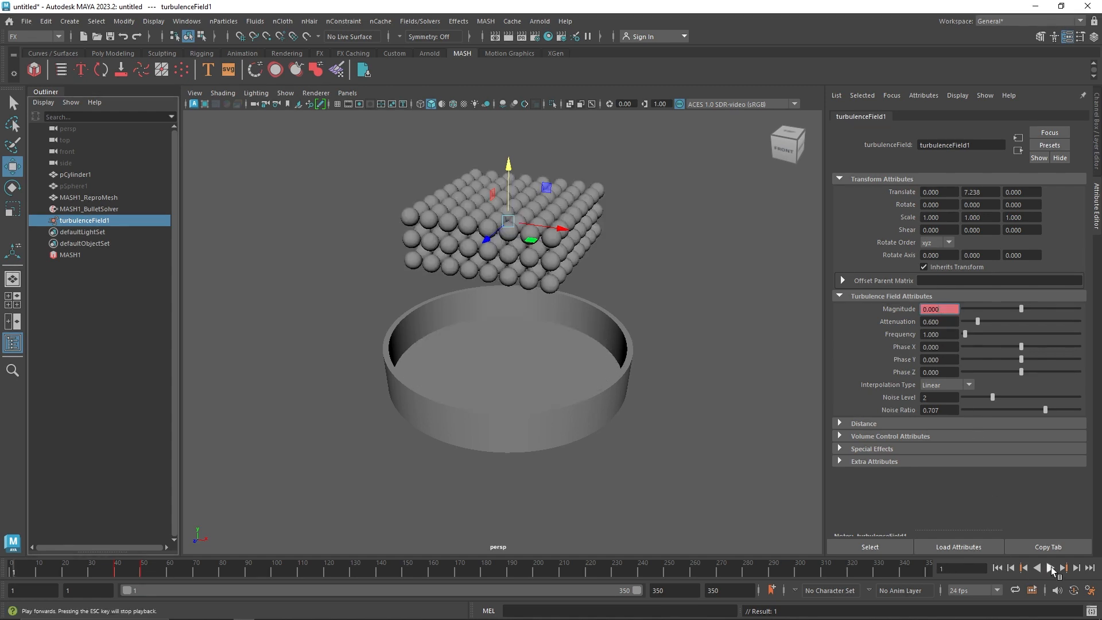
{"action": "left_click", "coordinate": [1050, 569]}
{"action": "left_click", "coordinate": [1050, 568]}
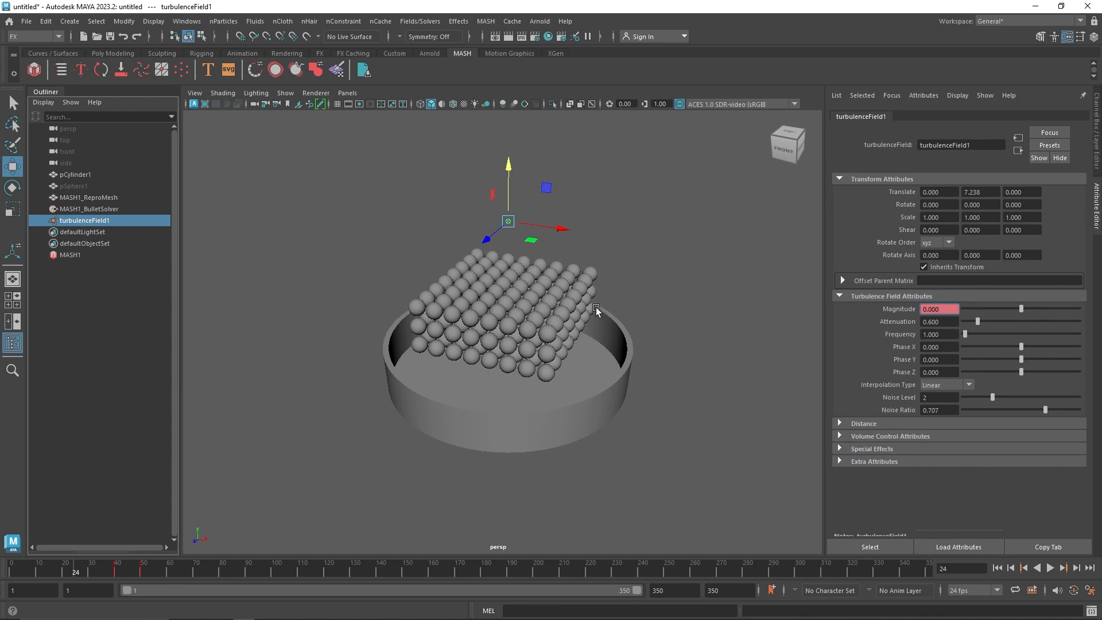
{"action": "left_click", "coordinate": [1052, 568]}
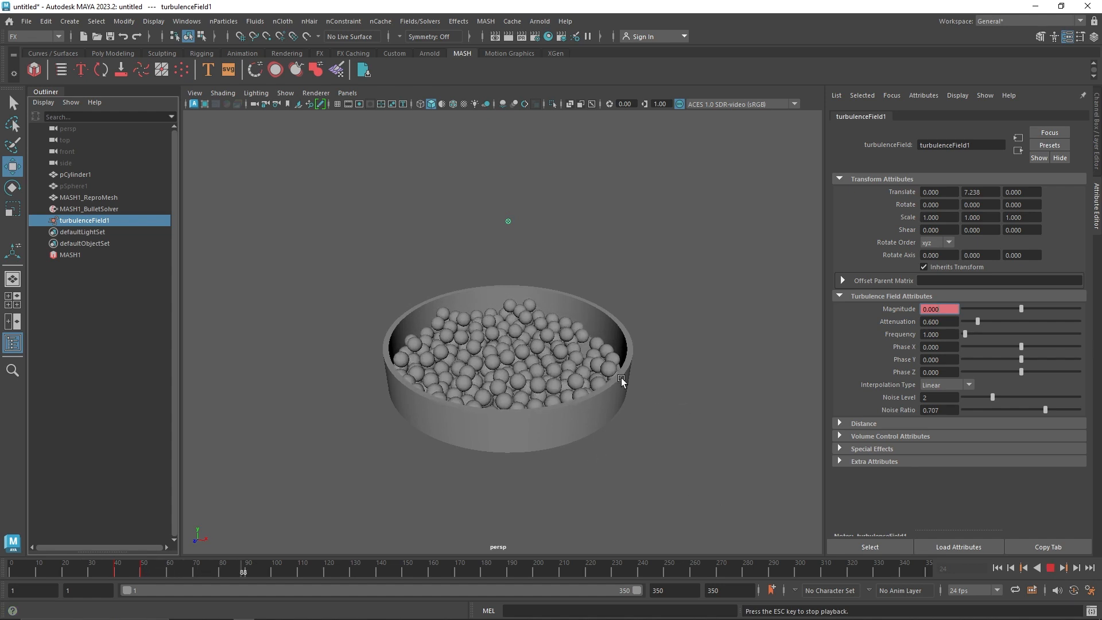
{"action": "left_click", "coordinate": [1054, 568]}
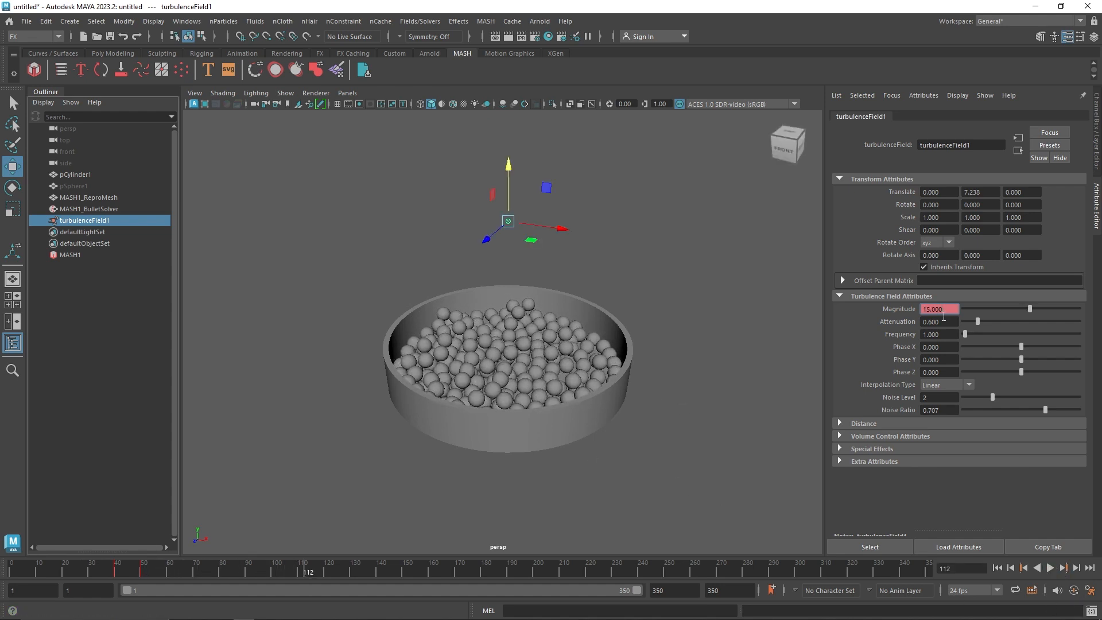
Re-key the turbulence Magnitude at frame 50 with a value of 45 and replay the simulation from the start
{"action": "left_click", "coordinate": [1021, 568]}
{"action": "type", "text": "45"}
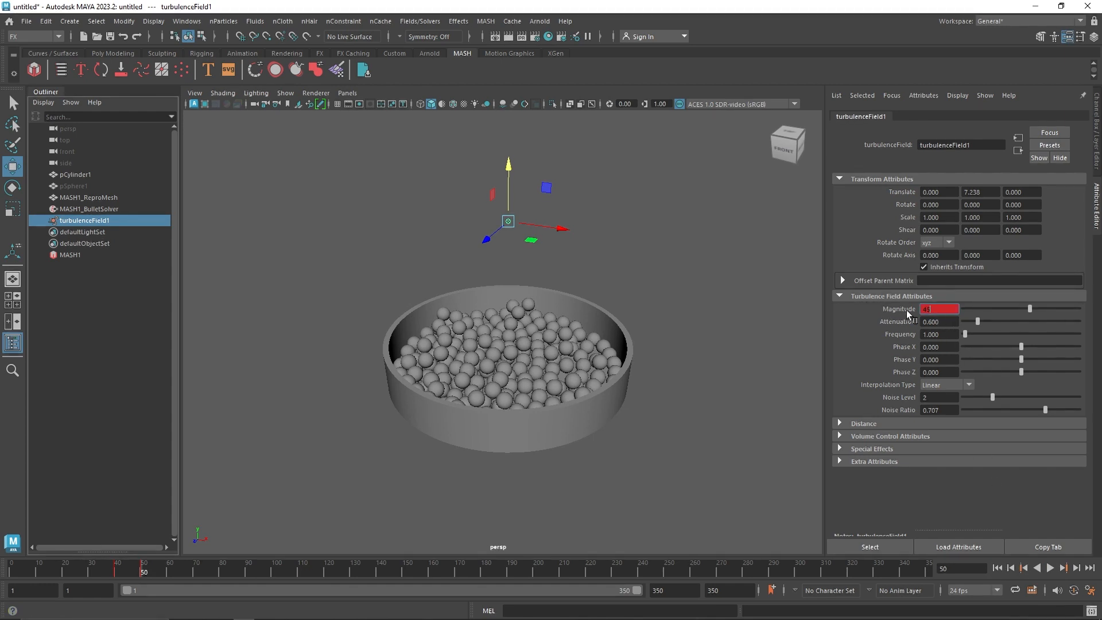
{"action": "right_click", "coordinate": [921, 311]}
{"action": "left_click", "coordinate": [934, 330]}
{"action": "left_click", "coordinate": [997, 568]}
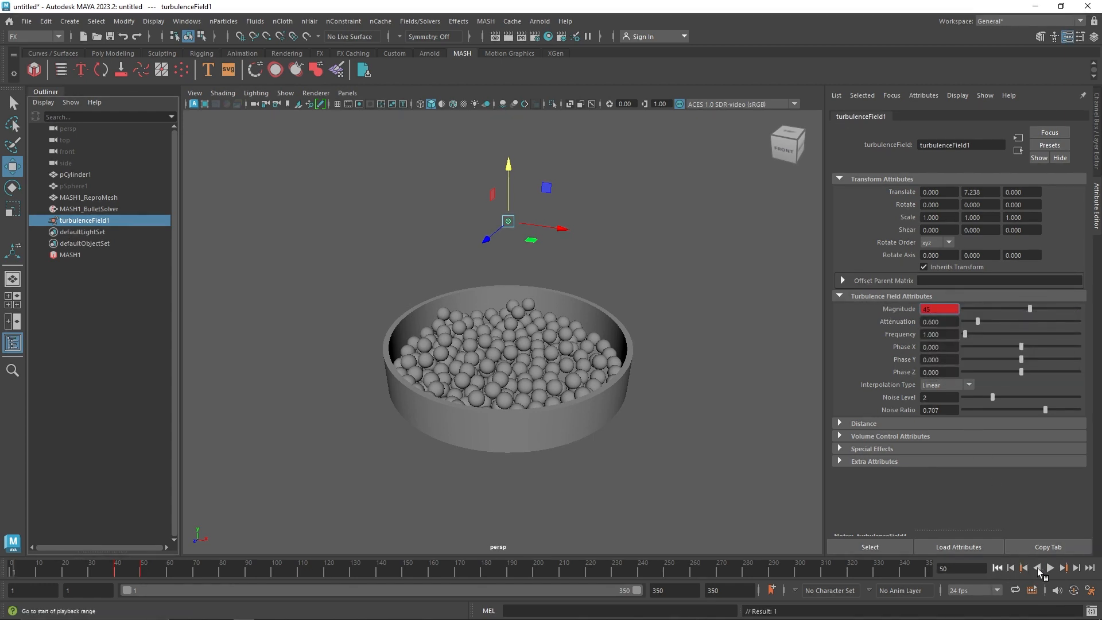
{"action": "left_click", "coordinate": [1051, 568]}
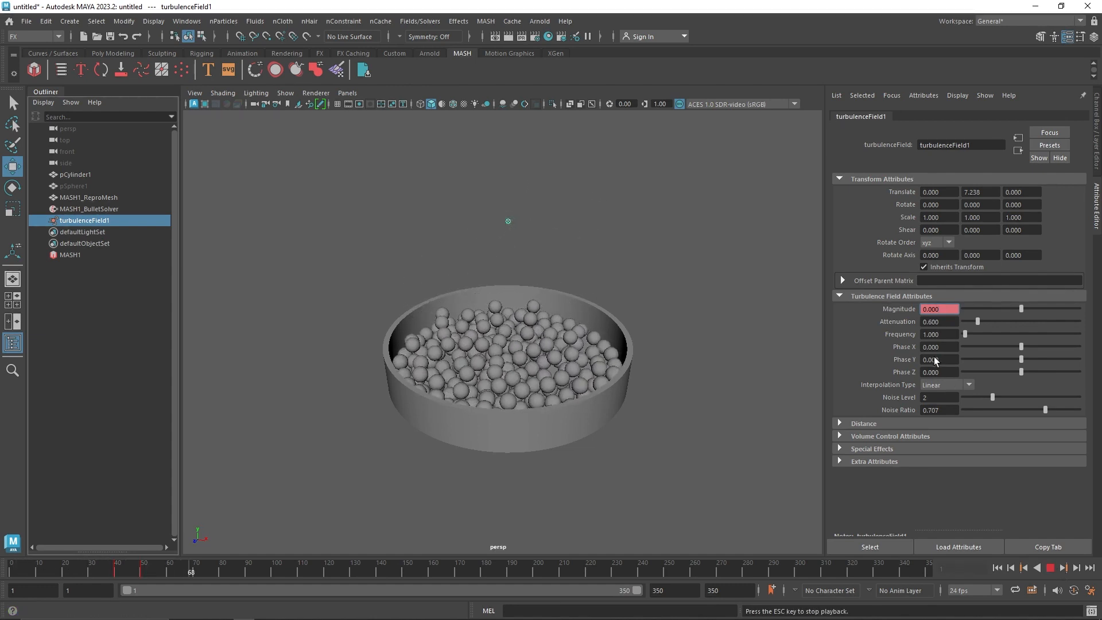
Return to frame 50 and set the turbulence Magnitude keyframe there to 45
{"action": "left_click", "coordinate": [1051, 569]}
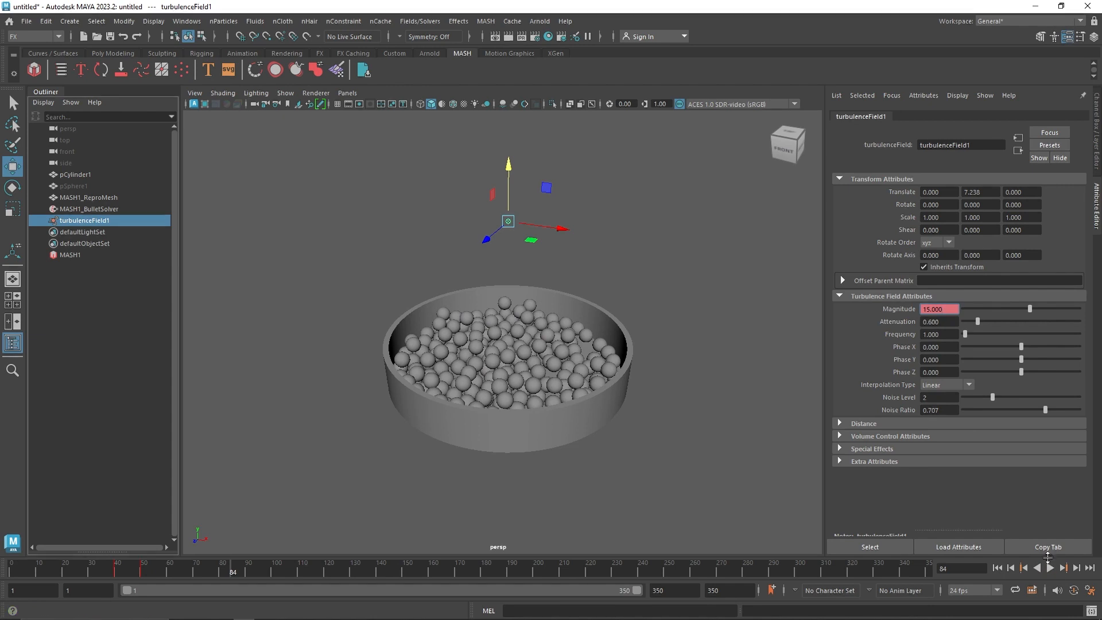
{"action": "left_click", "coordinate": [1023, 568]}
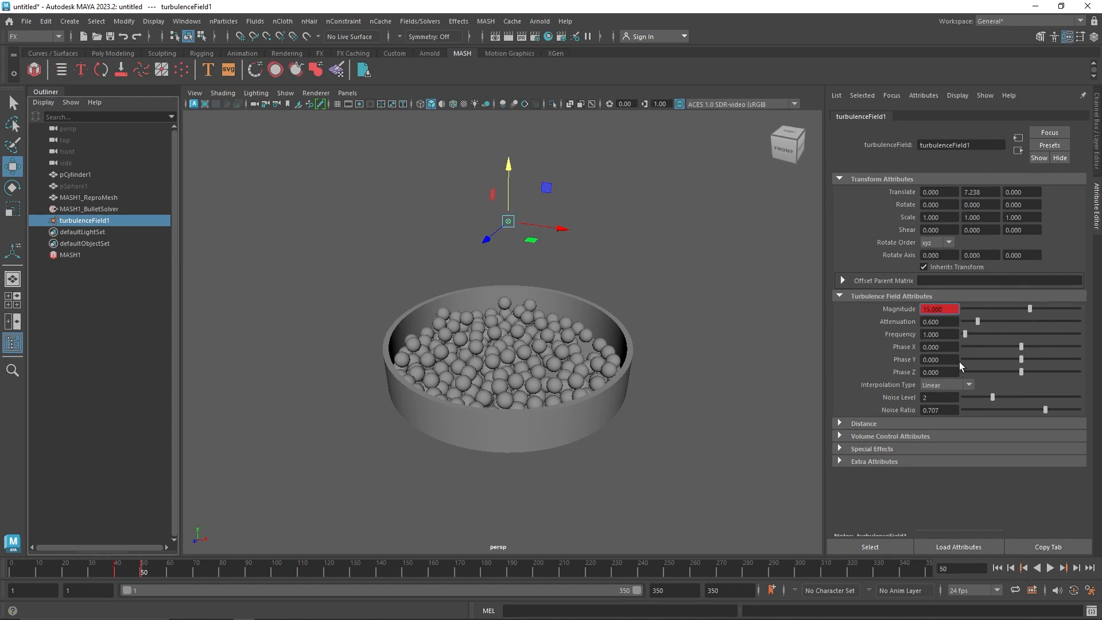
{"action": "left_click", "coordinate": [948, 313]}
{"action": "type", "text": "45"}
{"action": "key", "text": "Return"}
{"action": "right_click", "coordinate": [947, 311]}
{"action": "left_click", "coordinate": [960, 326]}
Replay the simulation from the first frame to review the stronger turbulence on the spheres
{"action": "left_click", "coordinate": [1000, 568]}
{"action": "left_click", "coordinate": [1051, 567]}
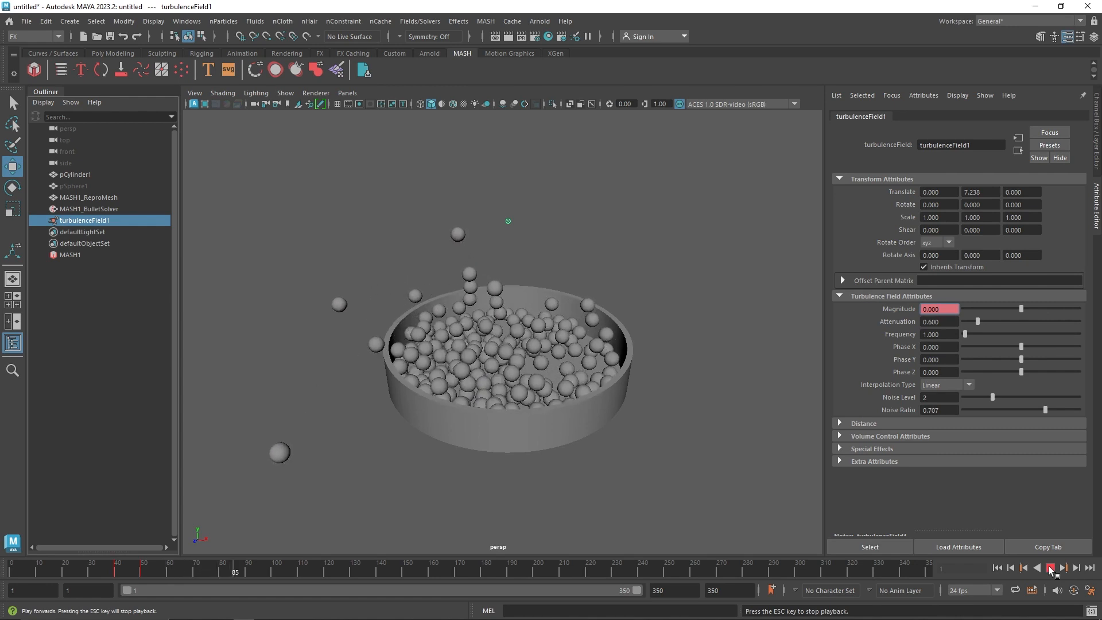
{"action": "left_click", "coordinate": [1051, 568]}
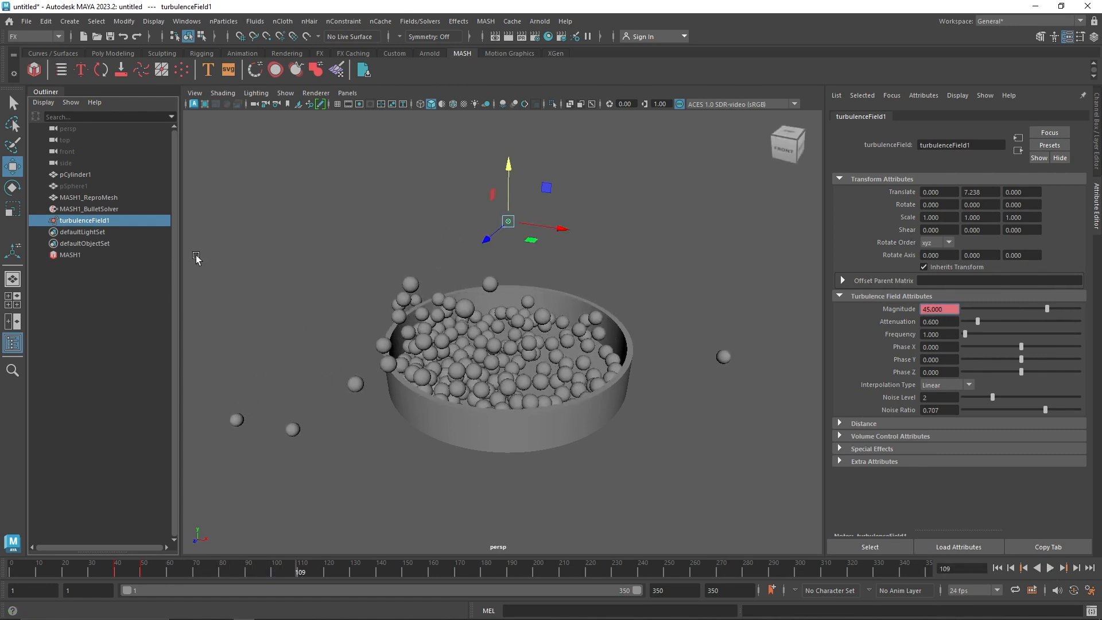
Delete the turbulence field from the scene
{"action": "left_click", "coordinate": [97, 209]}
{"action": "left_click", "coordinate": [87, 221]}
{"action": "key", "text": "Delete"}
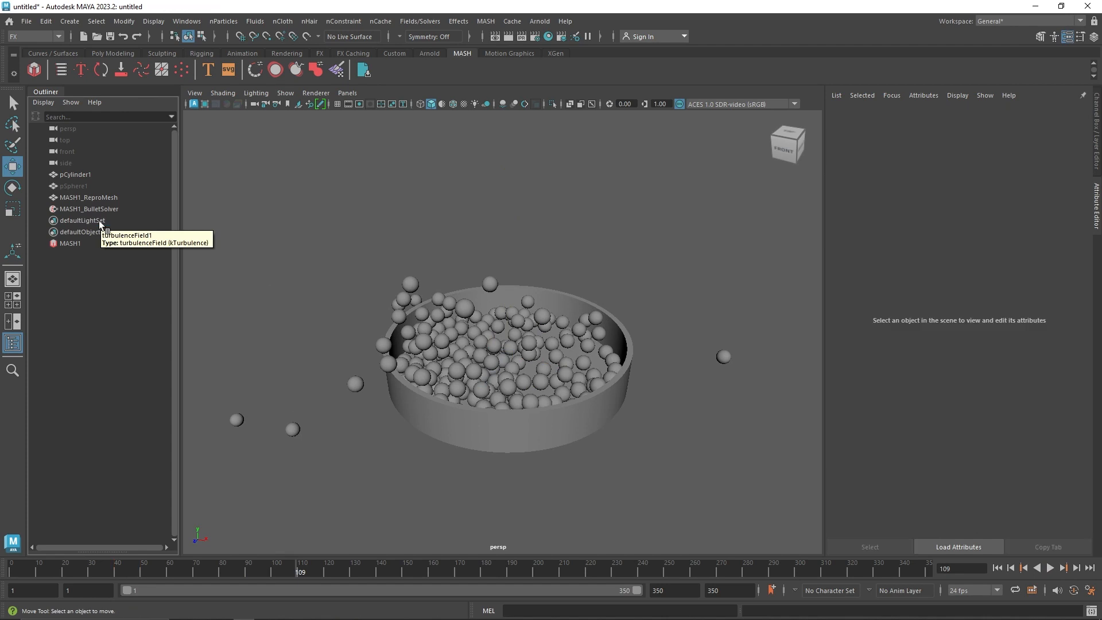
Create a vortex field above the dish, at a Translate Y of about 5.8
{"action": "left_click", "coordinate": [98, 212]}
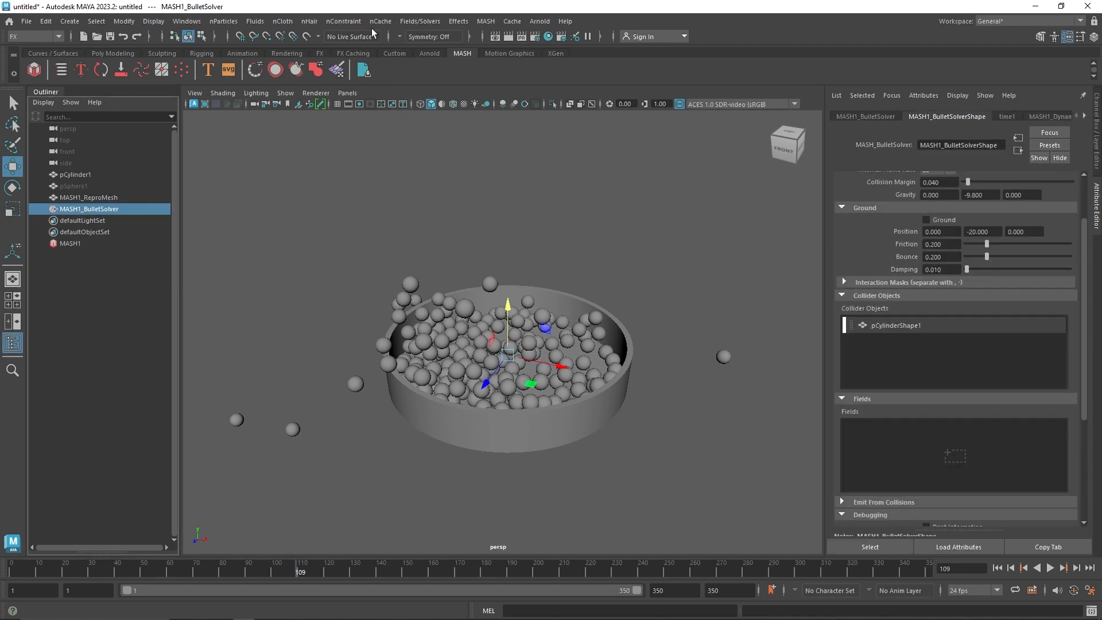
{"action": "left_click", "coordinate": [400, 25]}
{"action": "left_click", "coordinate": [456, 137]}
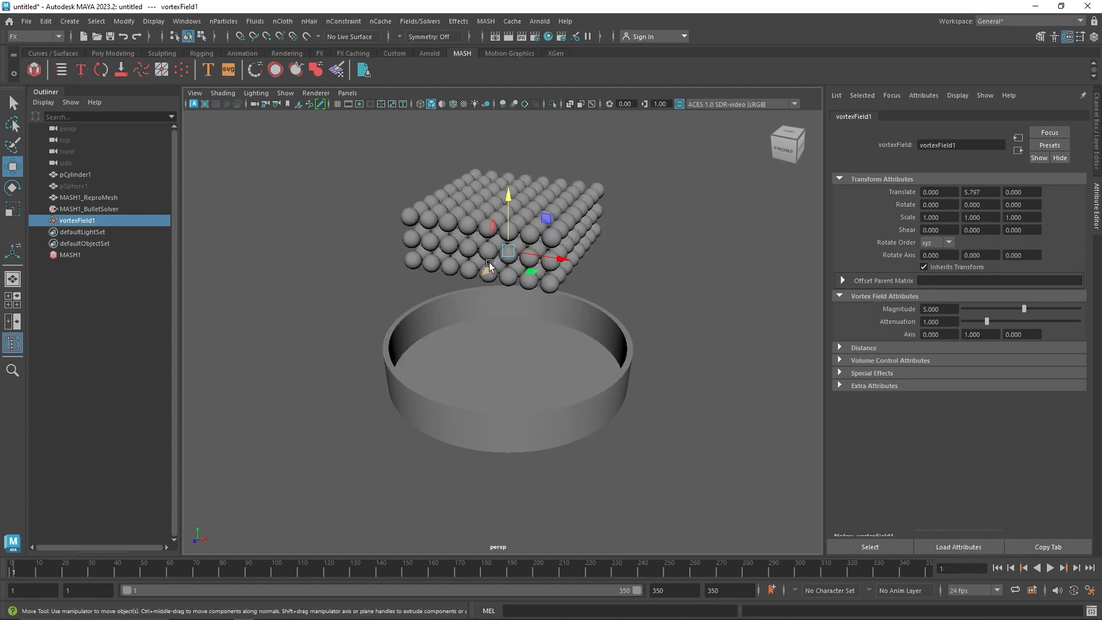
Add the vortex field to the Bullet solver's Fields and play the simulation from frame 1
{"action": "left_click", "coordinate": [91, 209]}
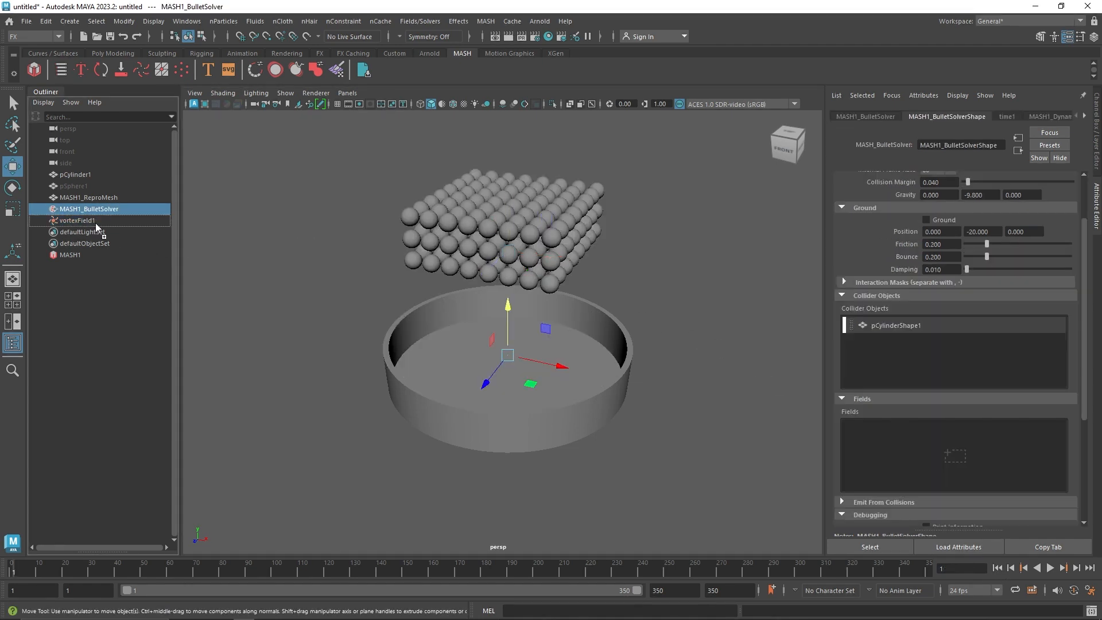
{"action": "left_click_drag", "start_coordinate": [72, 221], "coordinate": [907, 436]}
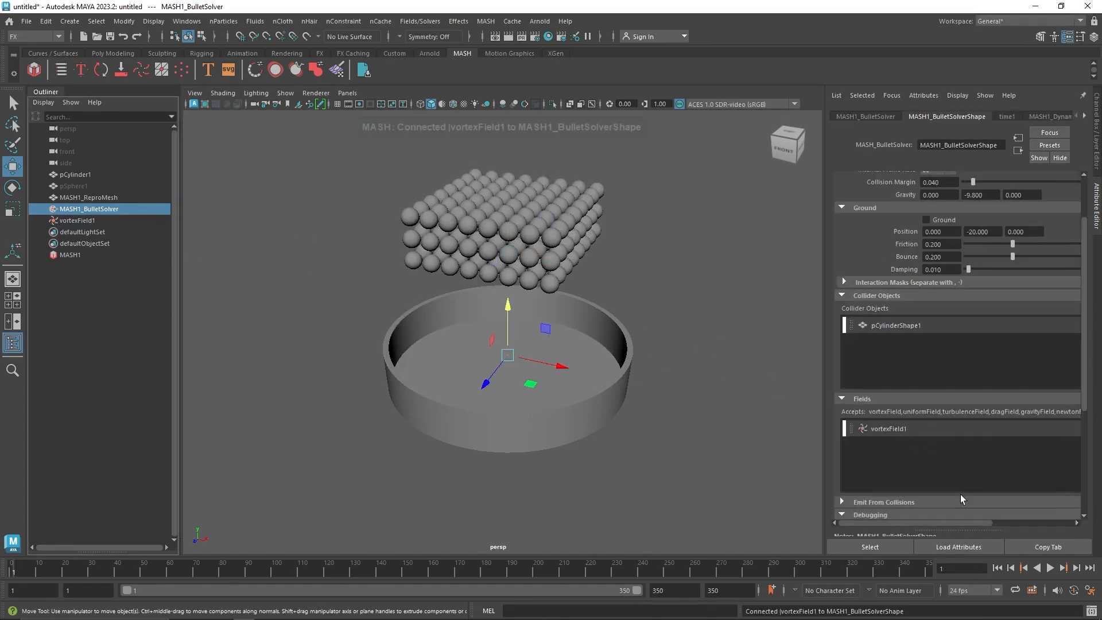
{"action": "left_click", "coordinate": [1051, 568]}
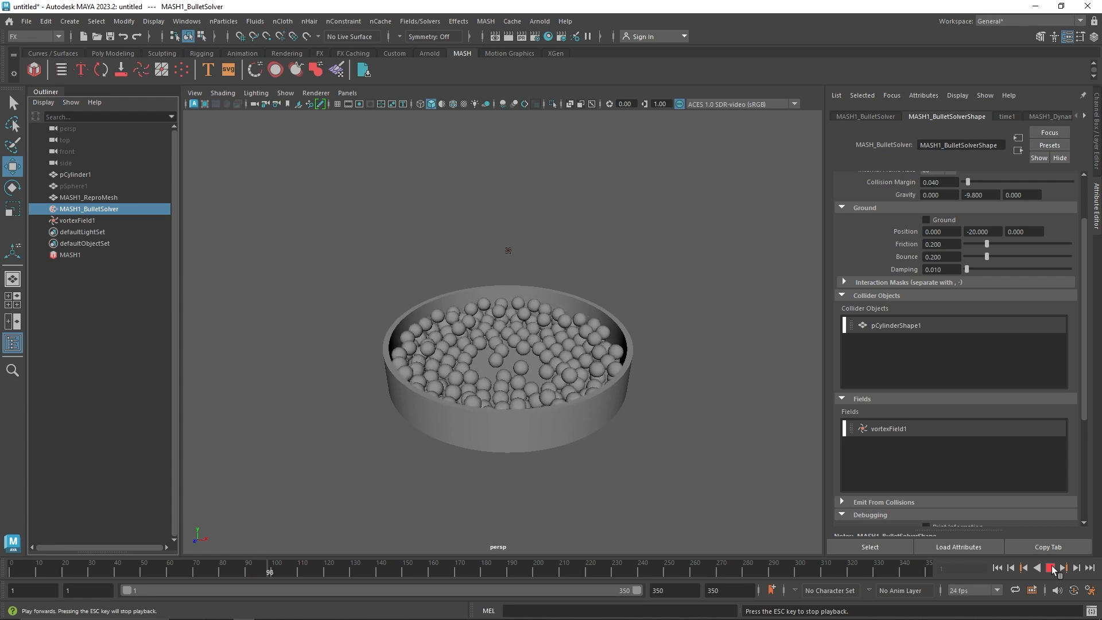
{"action": "left_click", "coordinate": [1051, 568]}
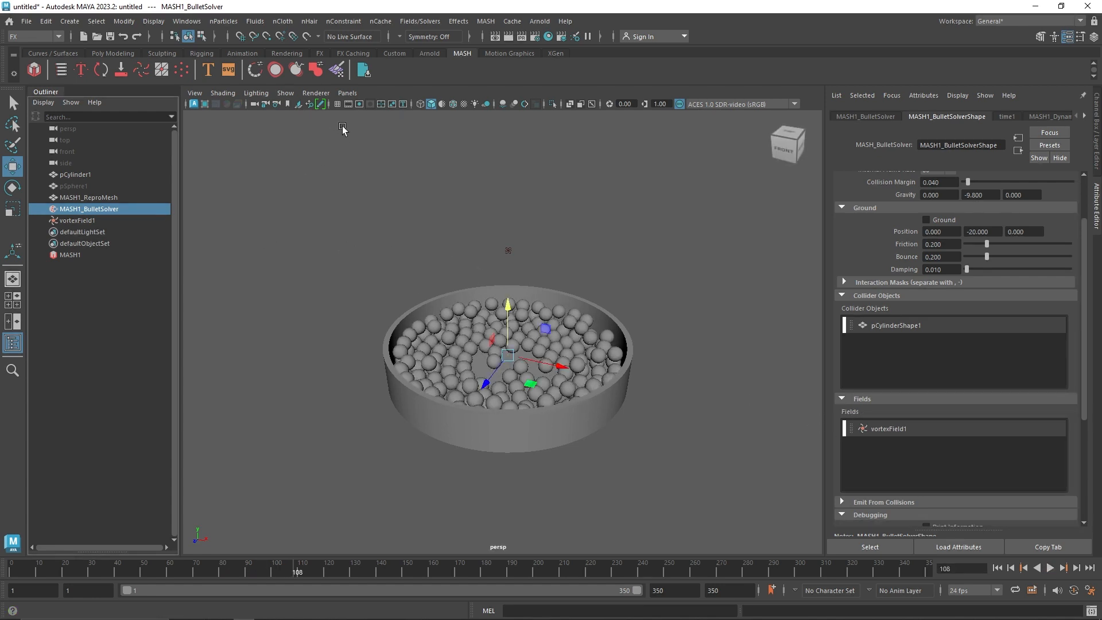
Create a Newton field and raise it to a Translate Y of about 1.68
{"action": "left_click", "coordinate": [419, 22]}
{"action": "left_click", "coordinate": [438, 87]}
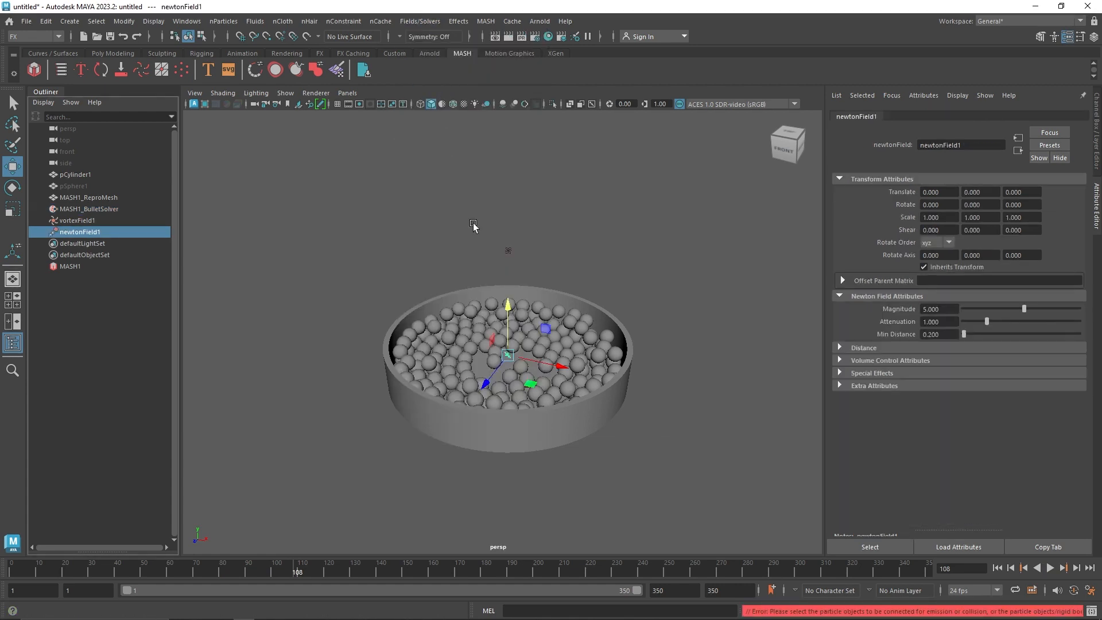
{"action": "left_click_drag", "start_coordinate": [508, 318], "coordinate": [513, 287]}
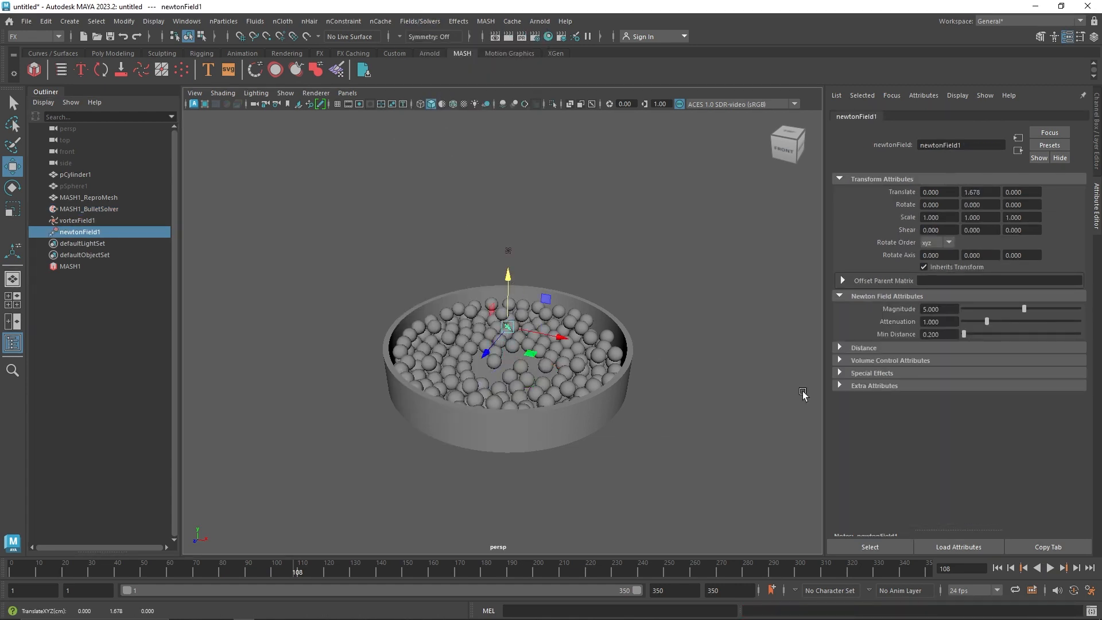
Add the Newton field to the Bullet solver's Fields and replay the simulation from the first frame
{"action": "left_click", "coordinate": [102, 209]}
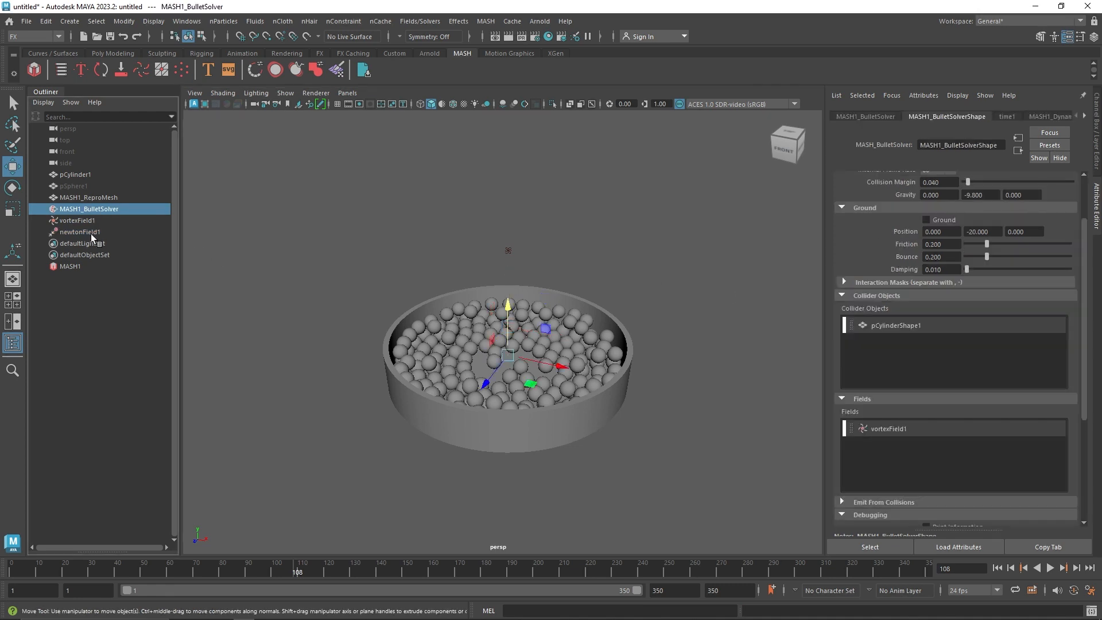
{"action": "left_click_drag", "start_coordinate": [923, 454], "coordinate": [924, 456]}
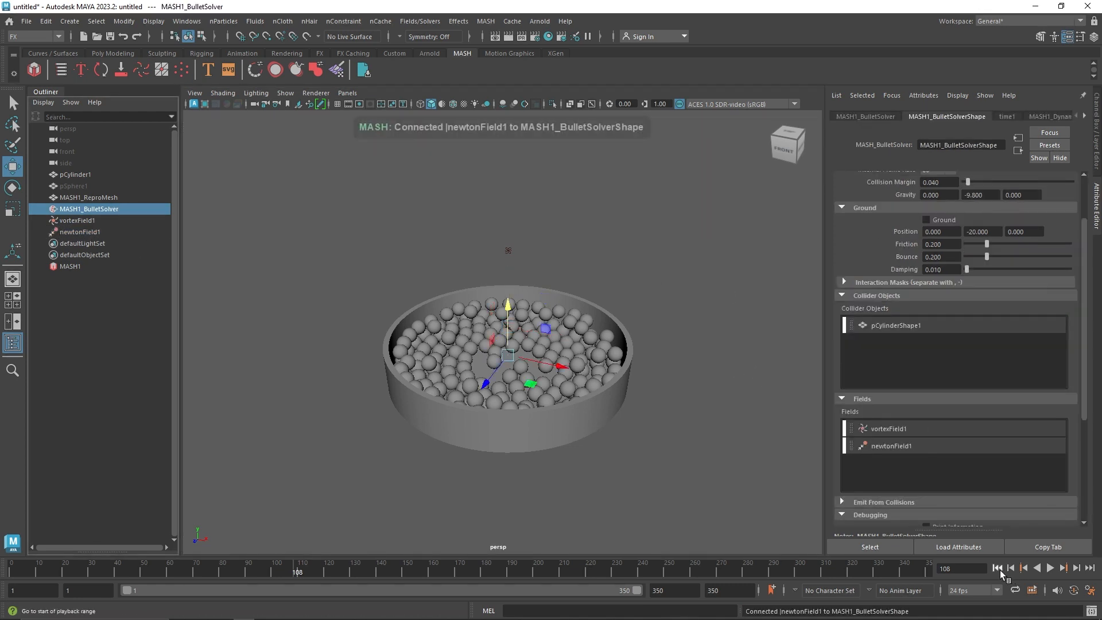
{"action": "left_click", "coordinate": [998, 569]}
{"action": "left_click", "coordinate": [1053, 569]}
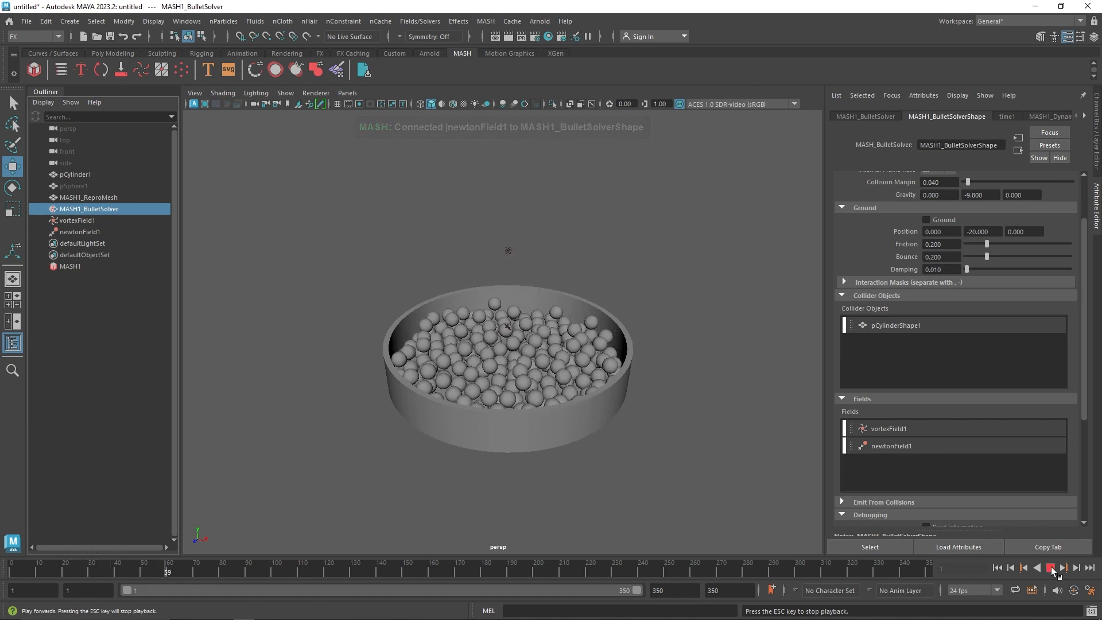
{"action": "key", "text": "Escape"}
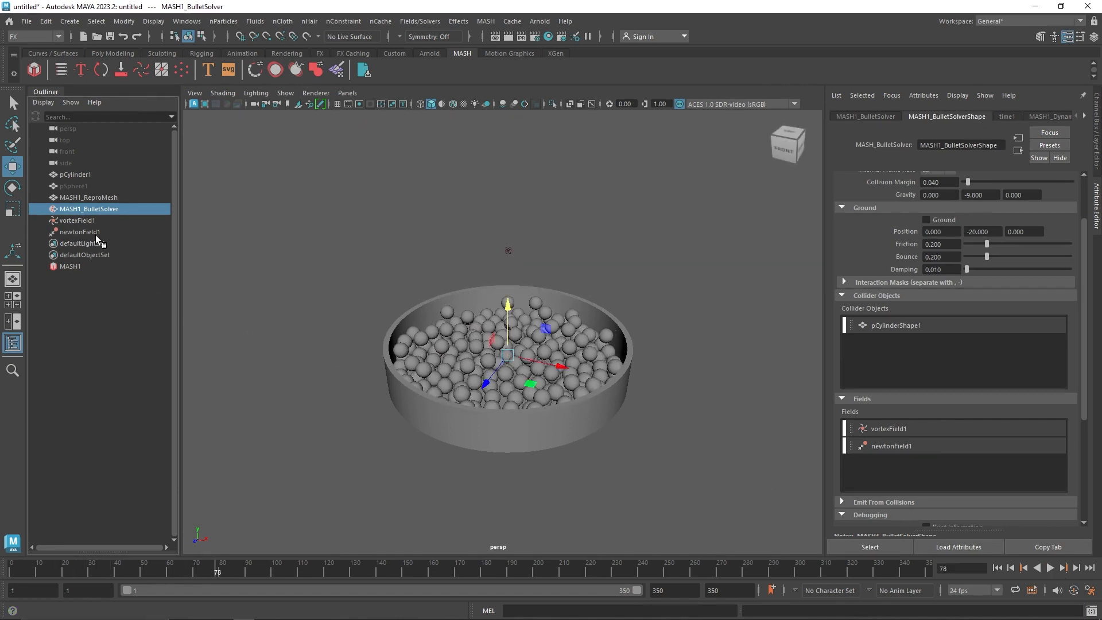
Set the vortex field's Magnitude to 15 and Attenuation to 0.6, and replay the simulation from the start
{"action": "left_click", "coordinate": [77, 220]}
{"action": "type", "text": "15"}
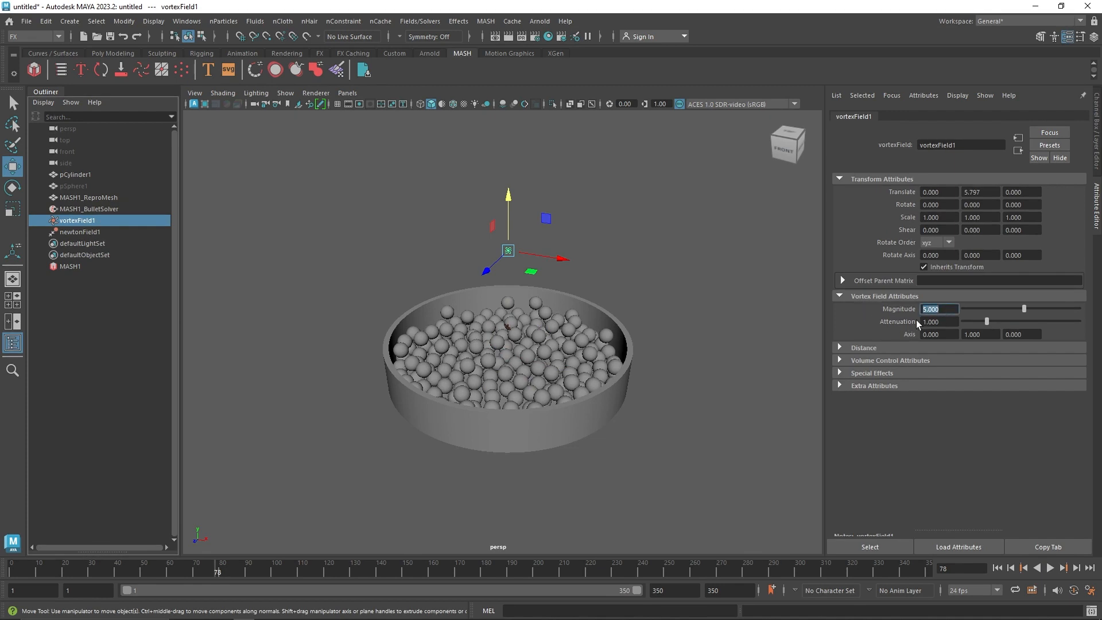
{"action": "left_click", "coordinate": [952, 321]}
{"action": "type", "text": "0.6"}
{"action": "key", "text": "Return"}
{"action": "left_click", "coordinate": [998, 569]}
{"action": "left_click", "coordinate": [1051, 568]}
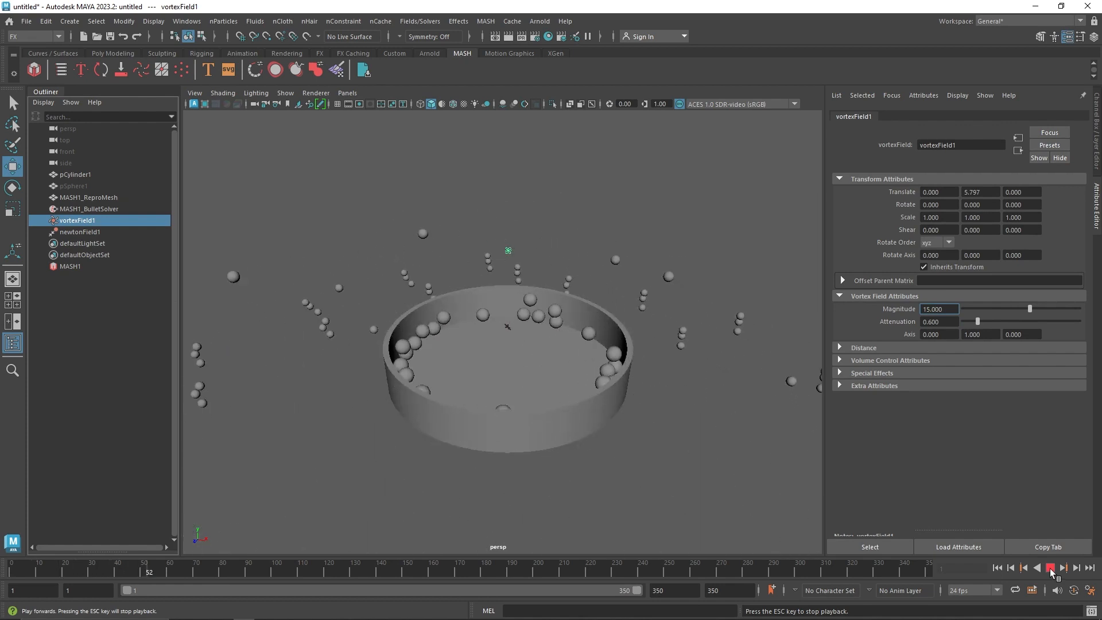
{"action": "left_click", "coordinate": [1051, 568]}
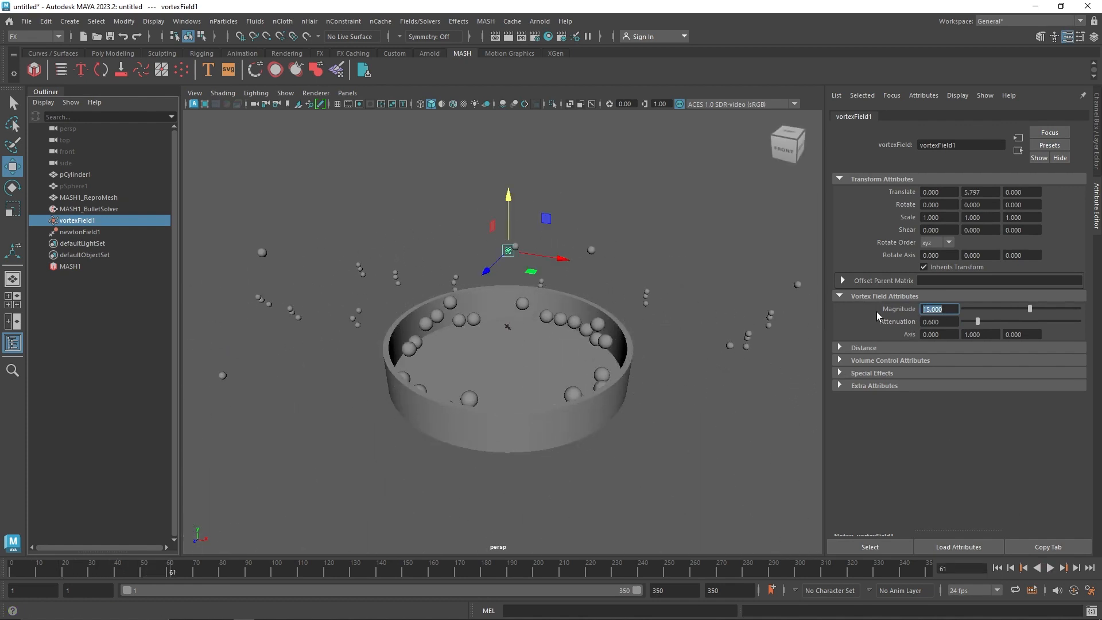
Set the vortex field's Magnitude to 5 and its Attenuation to 2
{"action": "type", "text": "5"}
{"action": "key", "text": "Return"}
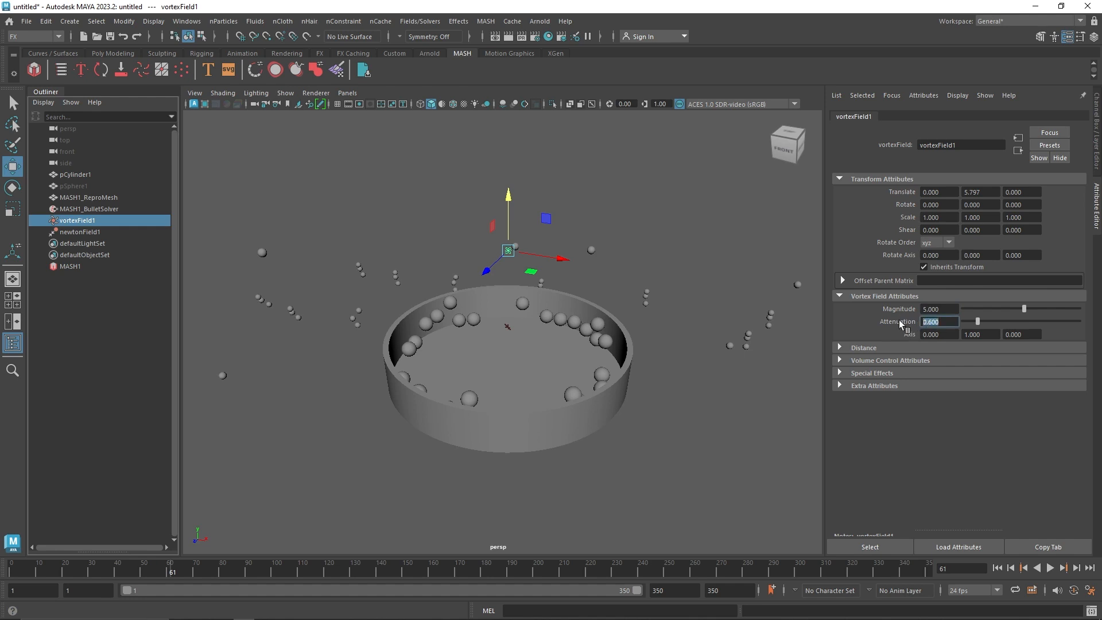
{"action": "type", "text": "2"}
{"action": "left_click", "coordinate": [922, 310]}
Set the Newton field's Magnitude to 15 and Attenuation to 0.6, and replay the simulation from the start
{"action": "left_click", "coordinate": [93, 233]}
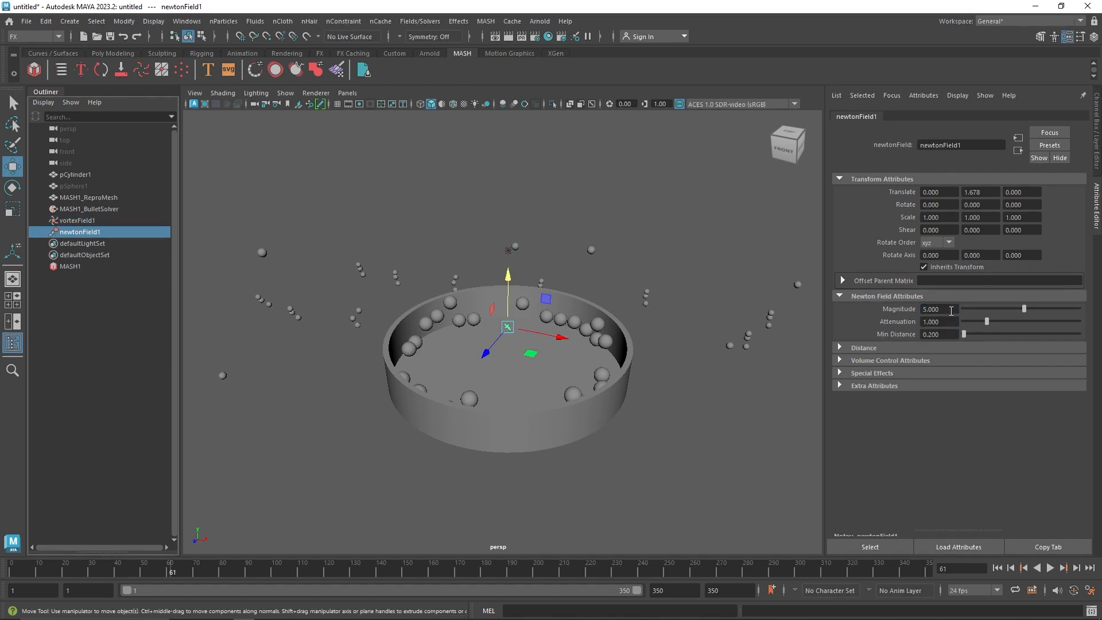
{"action": "type", "text": "15"}
{"action": "key", "text": "Tab"}
{"action": "type", "text": "0.6"}
{"action": "key", "text": "Return"}
{"action": "left_click", "coordinate": [998, 567]}
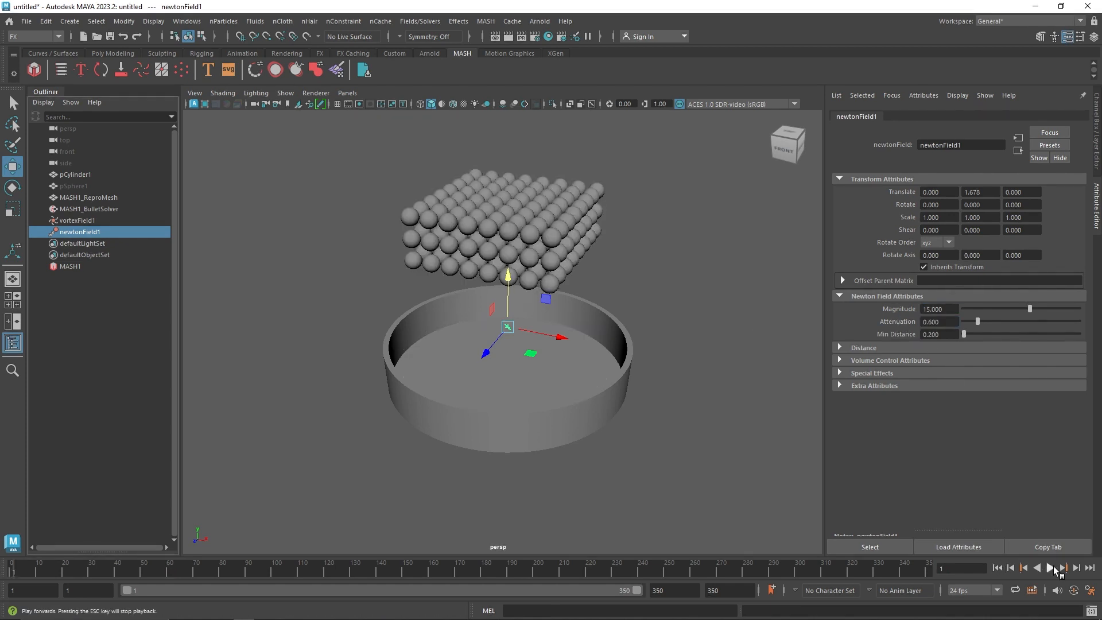
{"action": "left_click", "coordinate": [1053, 567]}
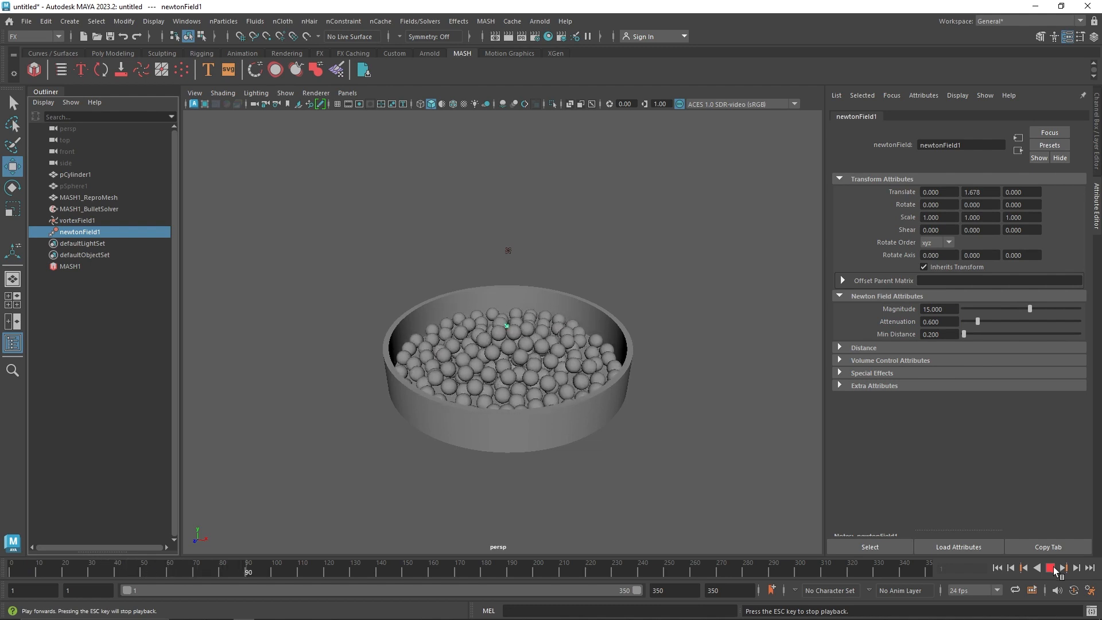
{"action": "left_click", "coordinate": [1053, 567]}
From frame 1, raise the Newton field to about 3.06 in Y, set its Magnitude to 20 and replay the simulation
{"action": "left_click", "coordinate": [997, 567]}
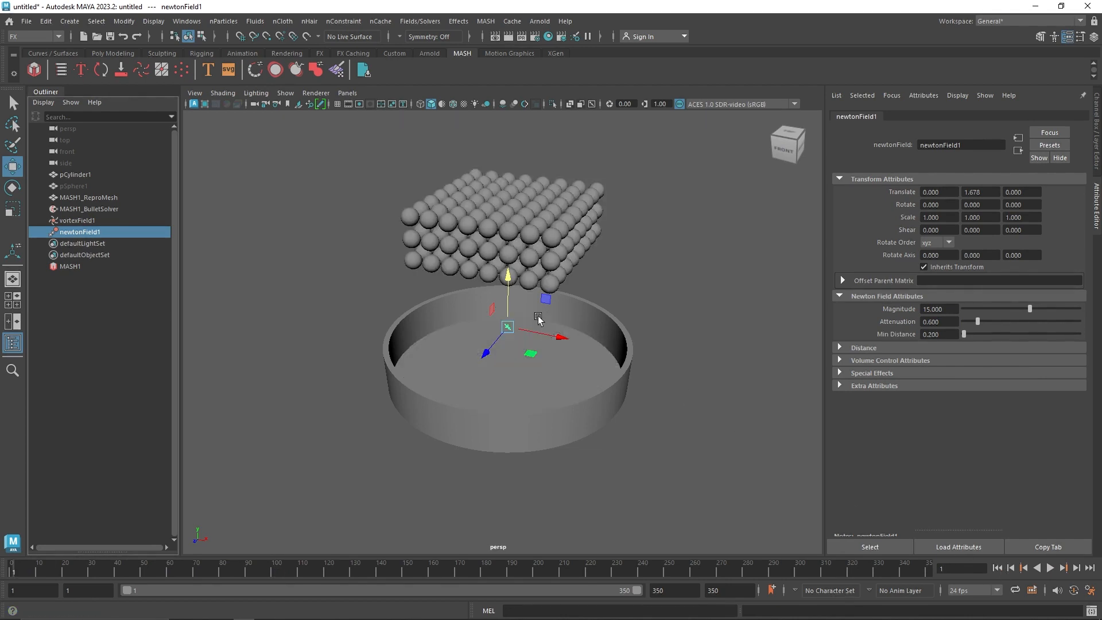
{"action": "left_click_drag", "start_coordinate": [508, 295], "coordinate": [508, 269]}
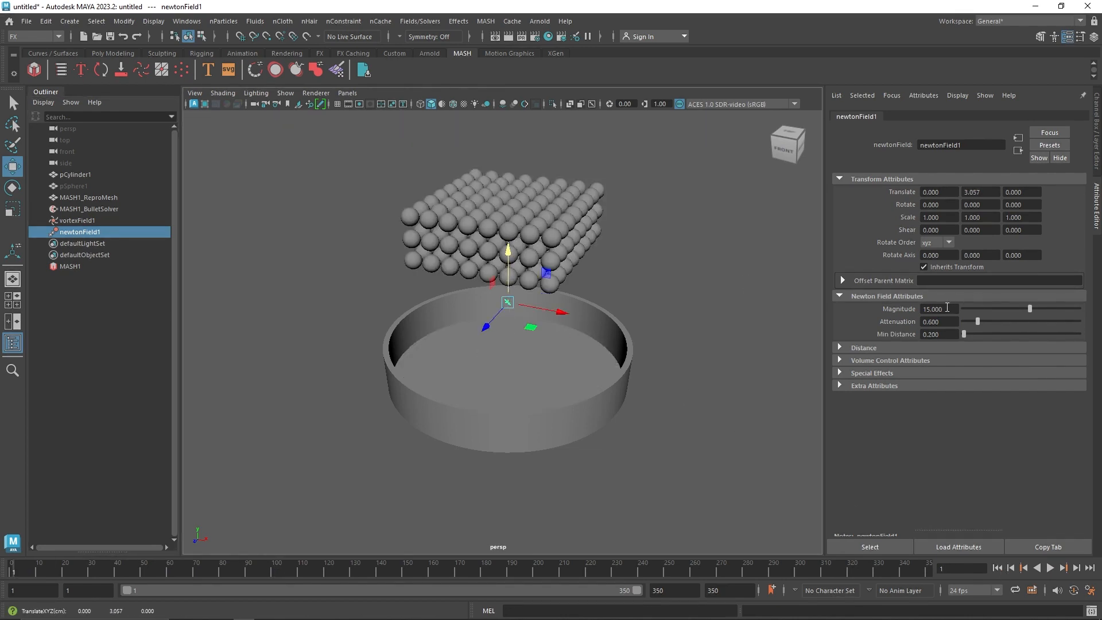
{"action": "key", "text": "Return"}
{"action": "left_click", "coordinate": [1050, 568]}
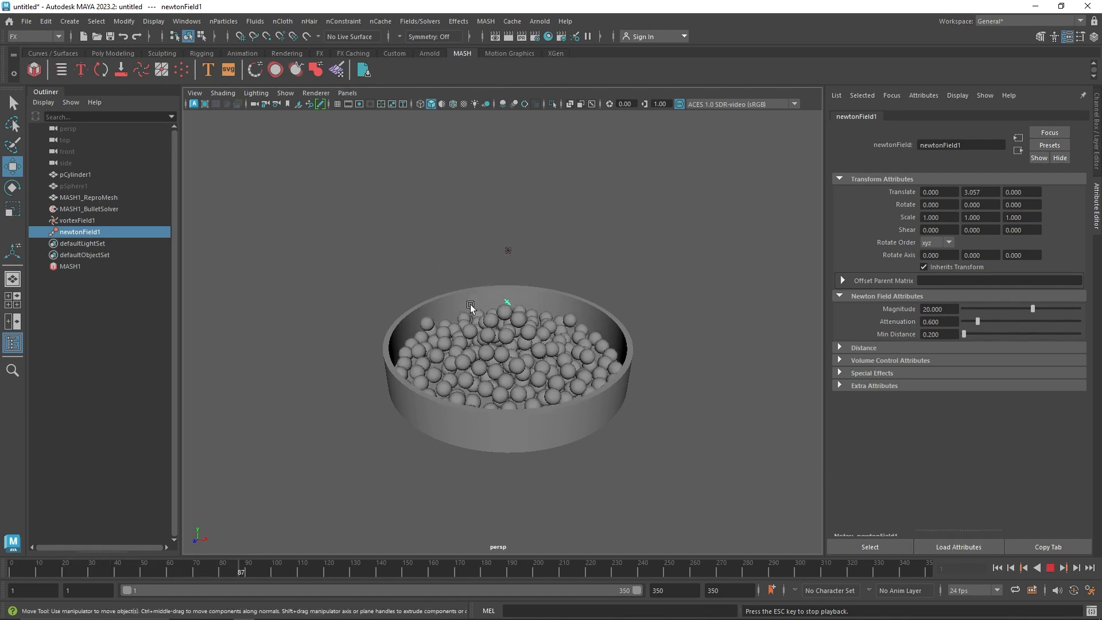
{"action": "scroll", "coordinate": [500, 343], "scroll_direction": "up", "scroll_amount": 5}
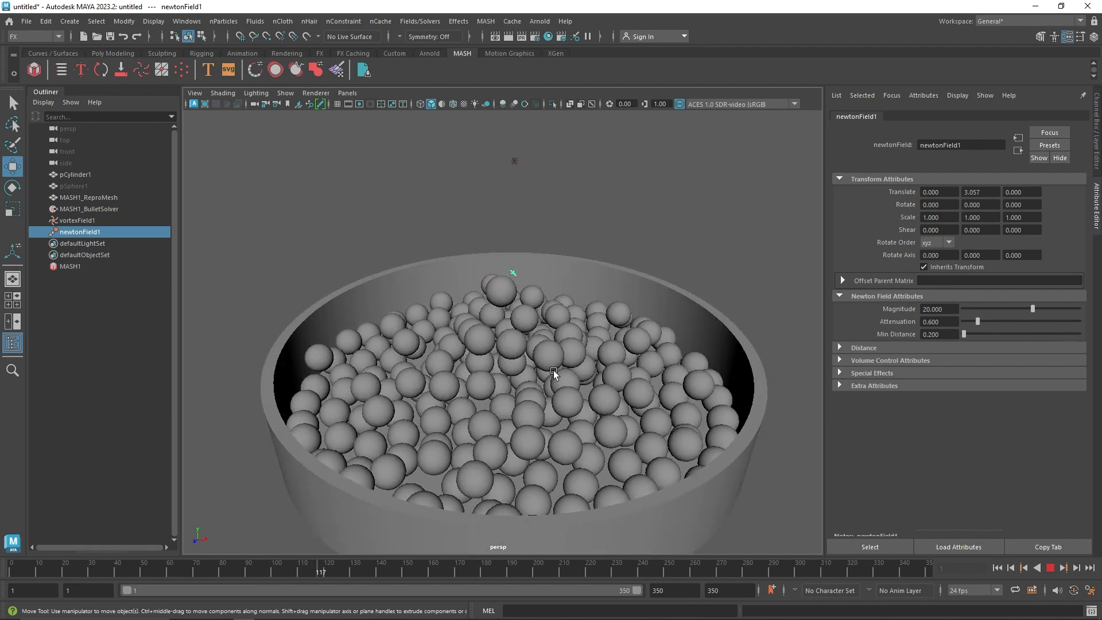
{"action": "left_click", "coordinate": [1051, 569]}
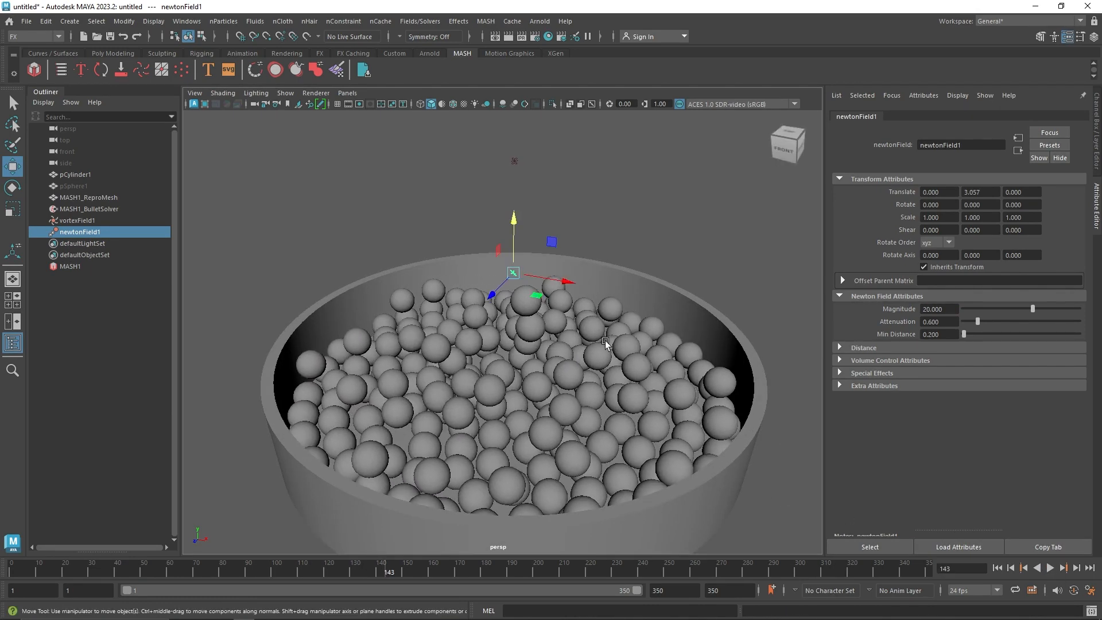
Return to the first frame and delete the vortex and Newton fields
{"action": "left_click_drag", "start_coordinate": [597, 350], "coordinate": [591, 321], "text": "alt"}
{"action": "scroll", "coordinate": [563, 329], "scroll_direction": "down", "scroll_amount": 5}
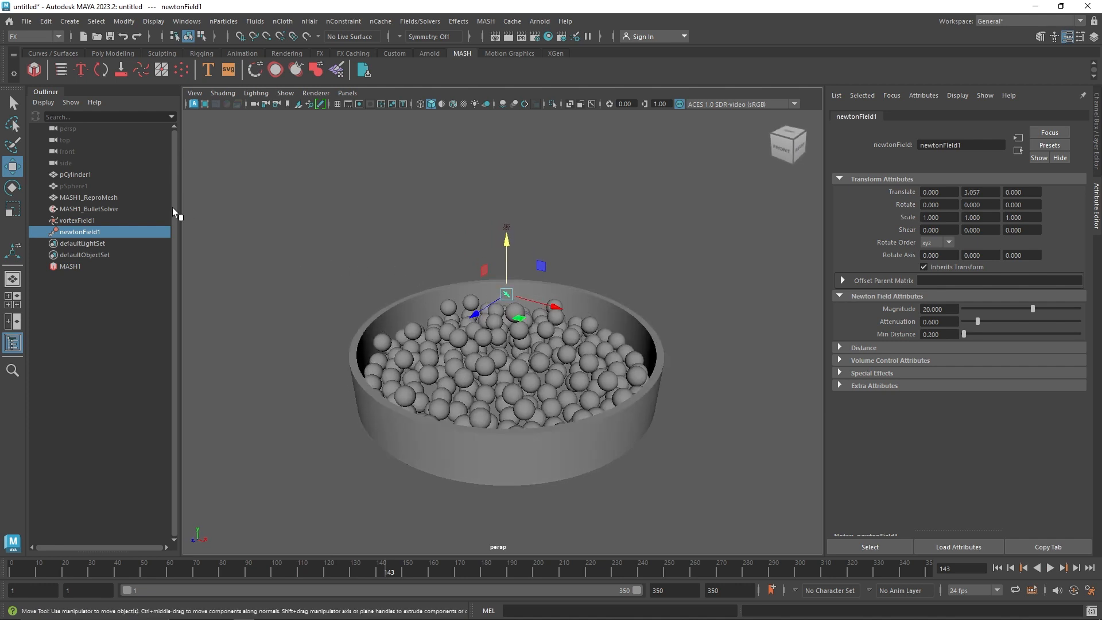
{"action": "left_click", "coordinate": [997, 568]}
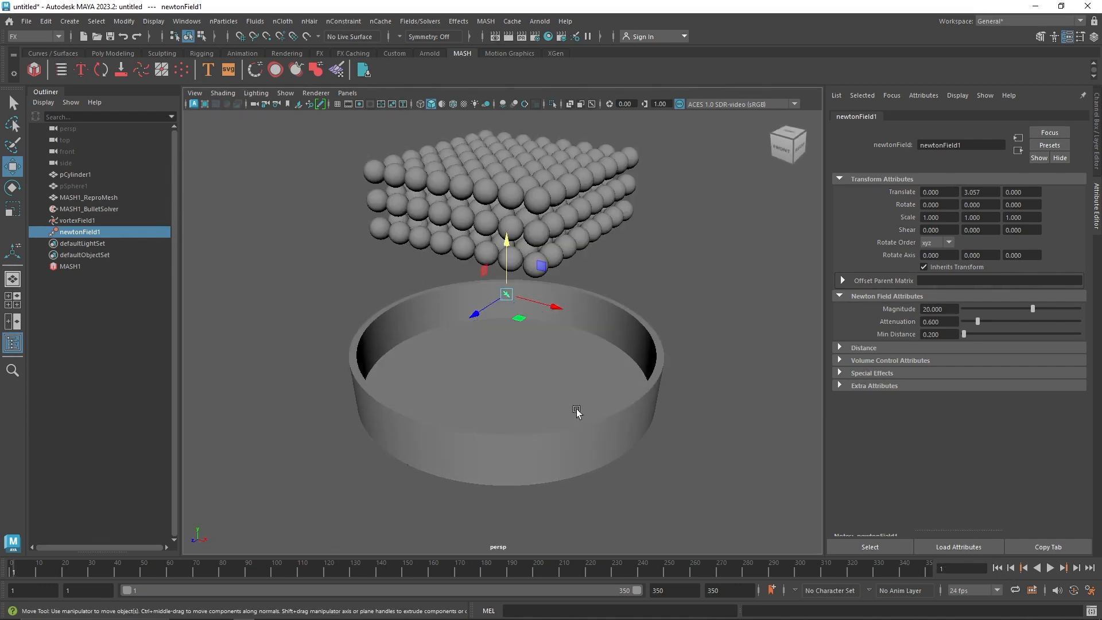
{"action": "left_click", "coordinate": [117, 222], "text": "ctrl"}
{"action": "key", "text": "Delete"}
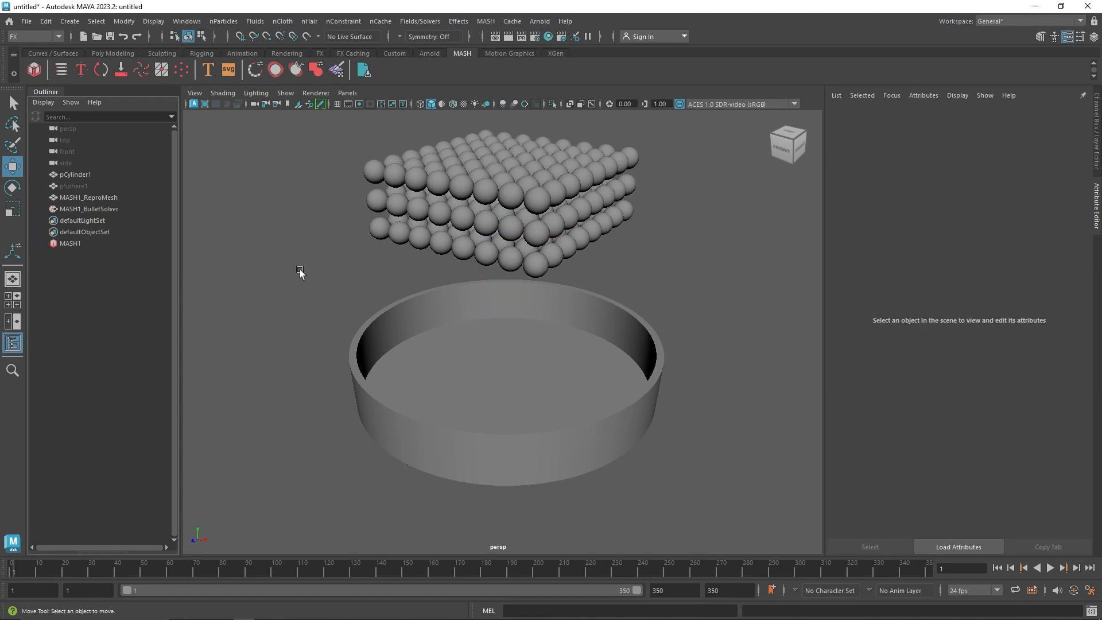
Create a Channel Random node in the Per Point Adjustments of the MASH1 network's Dynamics node
{"action": "left_click", "coordinate": [90, 244]}
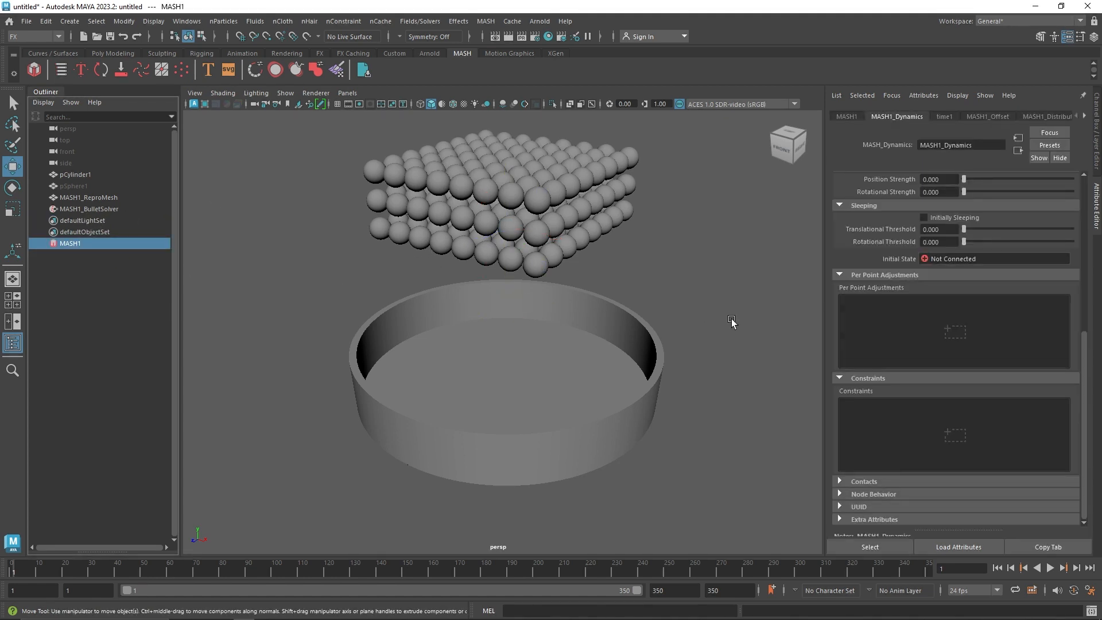
{"action": "right_click", "coordinate": [890, 311]}
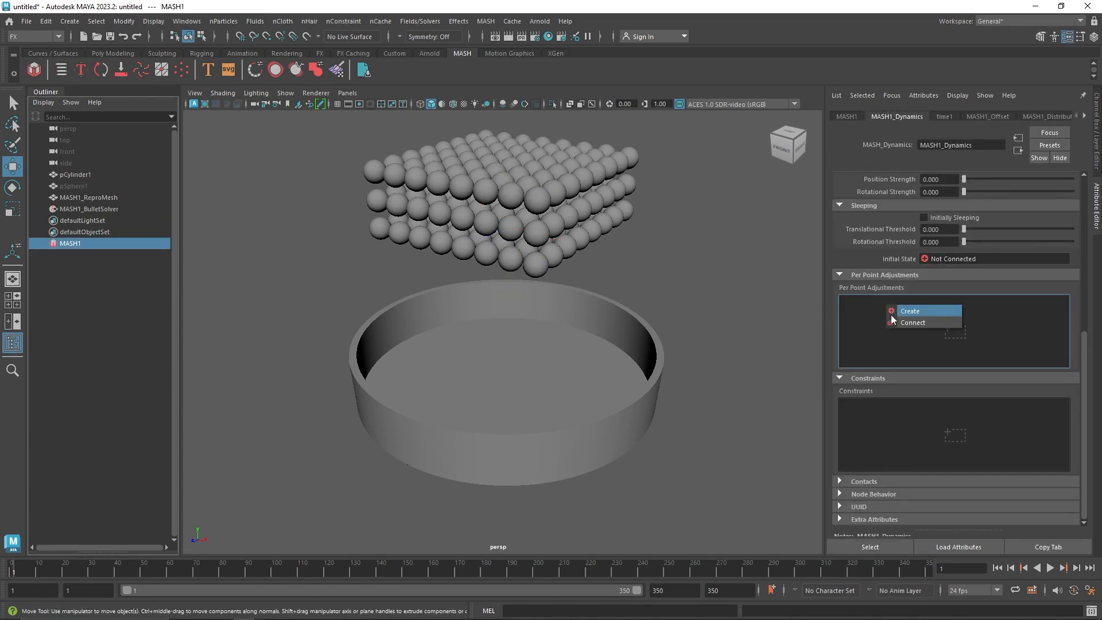
{"action": "left_click", "coordinate": [896, 314]}
{"action": "left_click", "coordinate": [890, 302]}
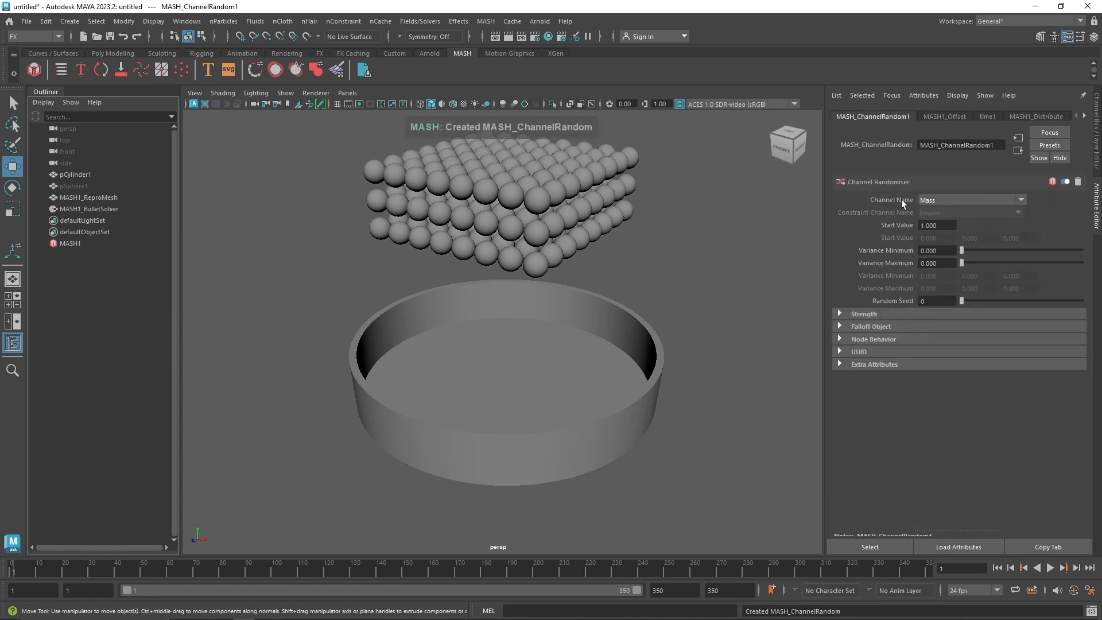
Create a constraint in the Constraints section of the MASH1 network's Dynamics node
{"action": "left_click", "coordinate": [930, 200]}
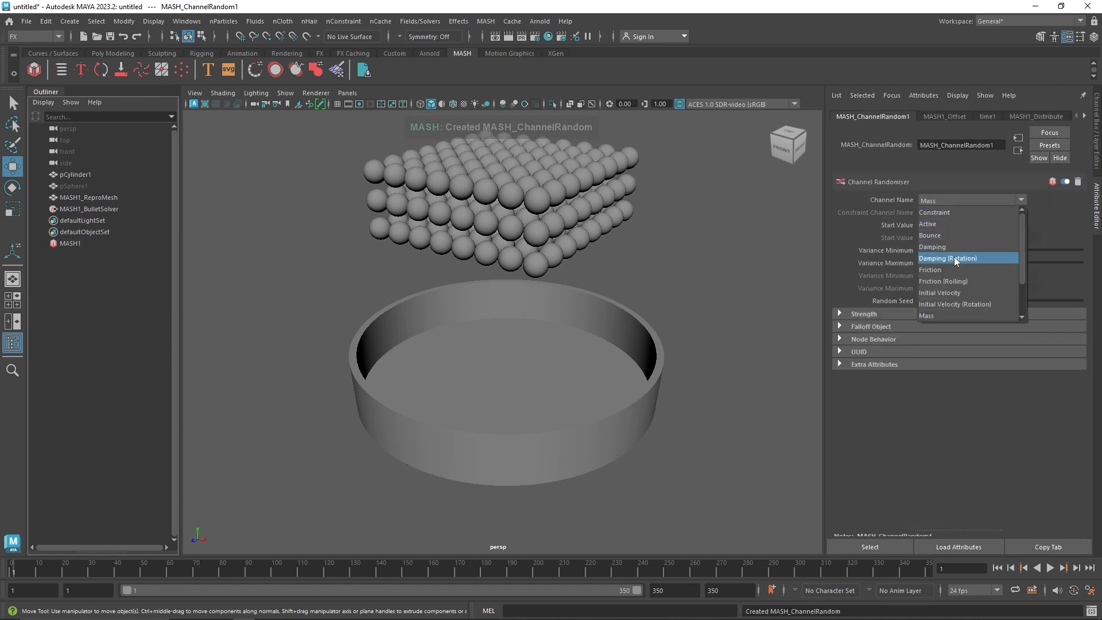
{"action": "scroll", "coordinate": [969, 273], "scroll_direction": "down", "scroll_amount": 2}
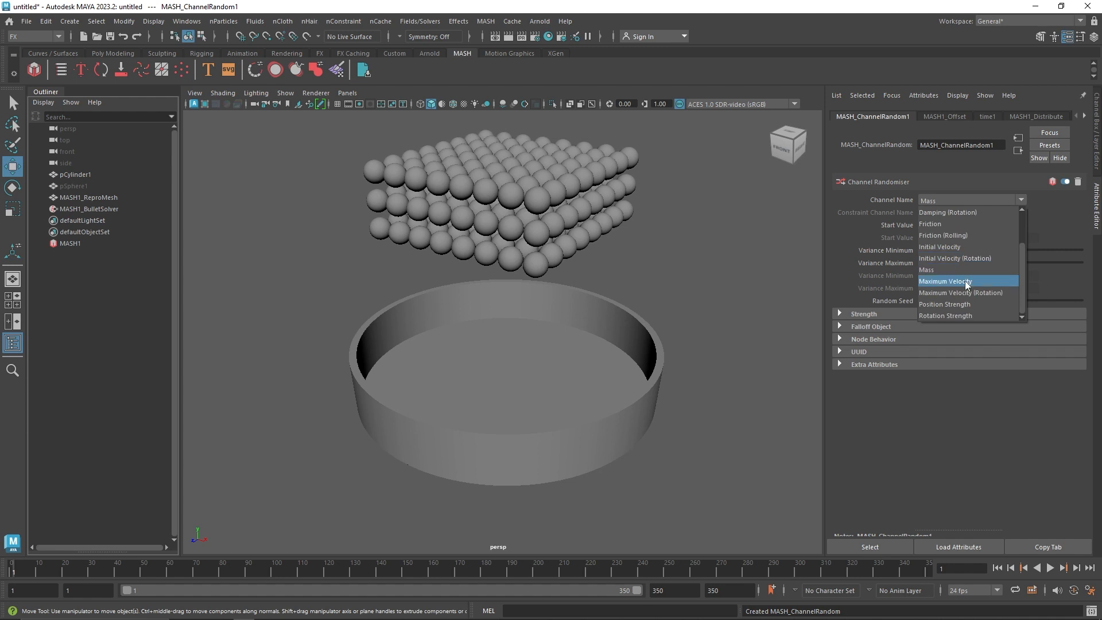
{"action": "left_click", "coordinate": [111, 236]}
{"action": "left_click", "coordinate": [109, 241]}
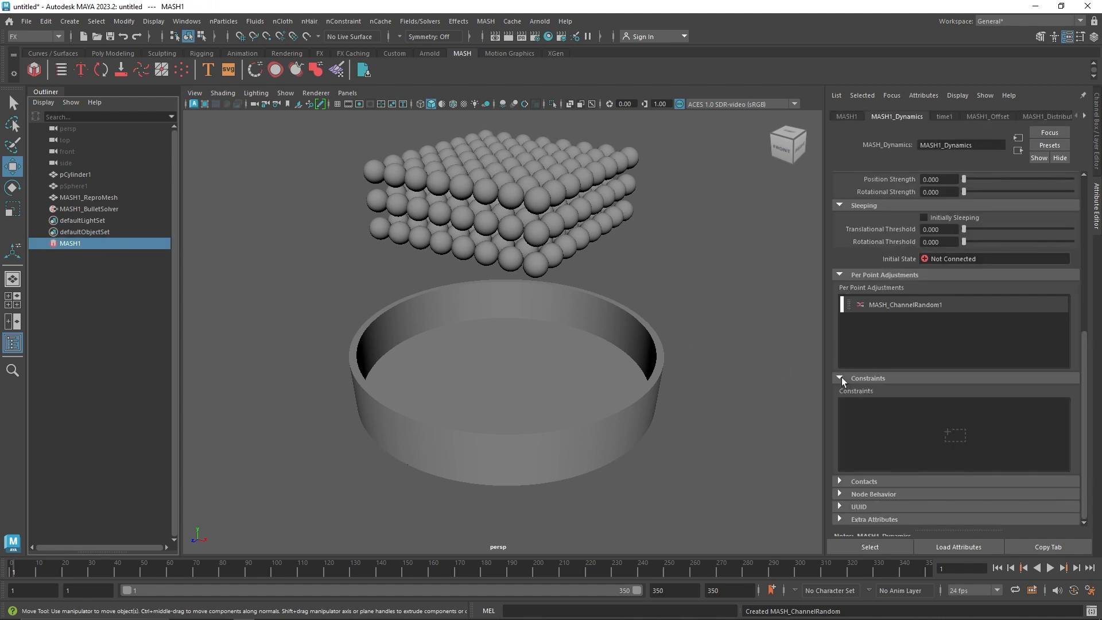
{"action": "right_click", "coordinate": [897, 408]}
{"action": "left_click", "coordinate": [904, 414]}
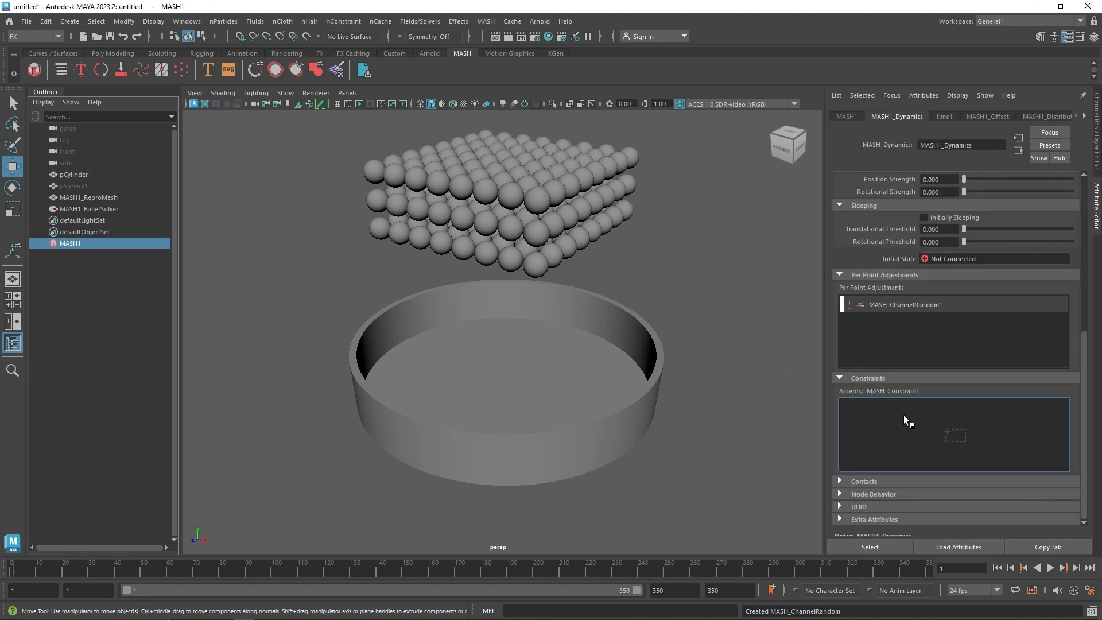
{"action": "left_click", "coordinate": [900, 406]}
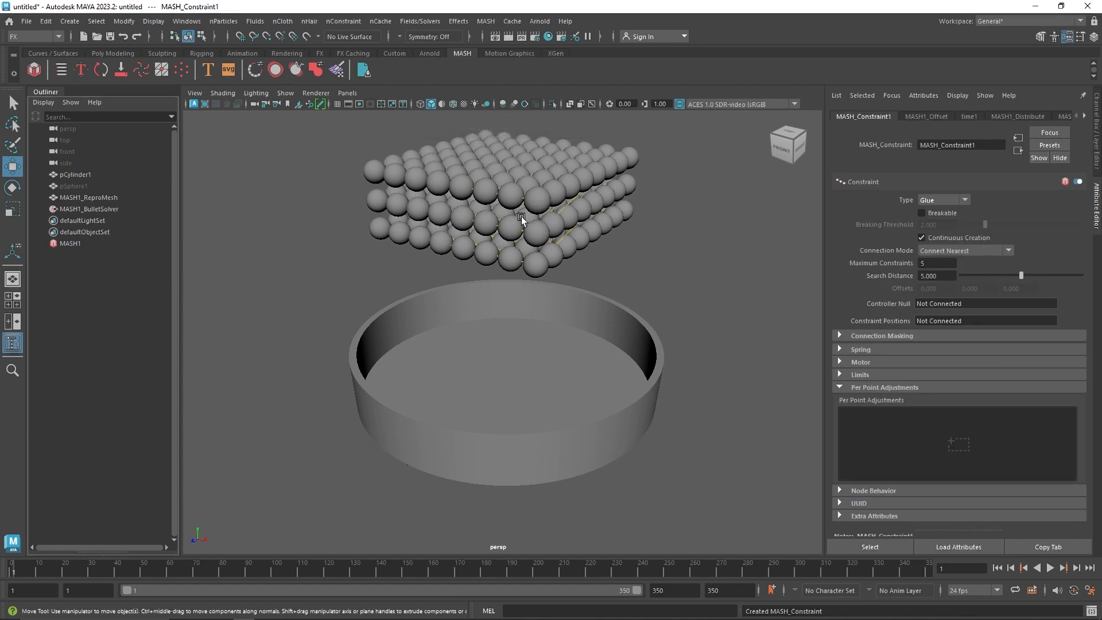
Play the simulation in stages and examine how the glue constraint connects the spheres as they fall into the dish
{"action": "left_click_drag", "start_coordinate": [522, 216], "coordinate": [508, 249], "text": "alt"}
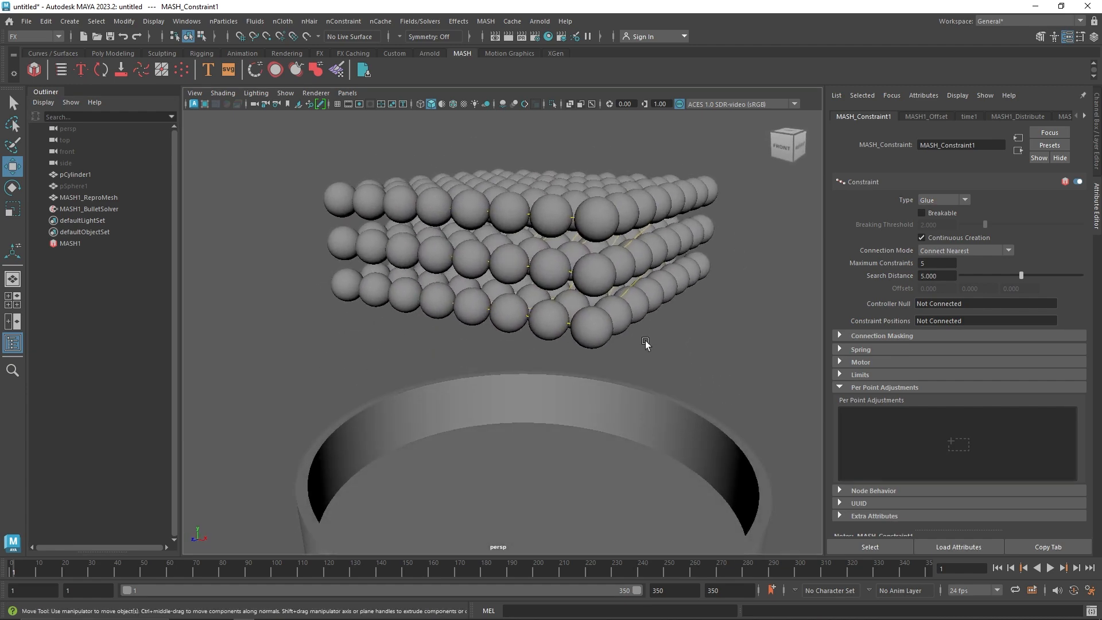
{"action": "left_click", "coordinate": [1050, 568]}
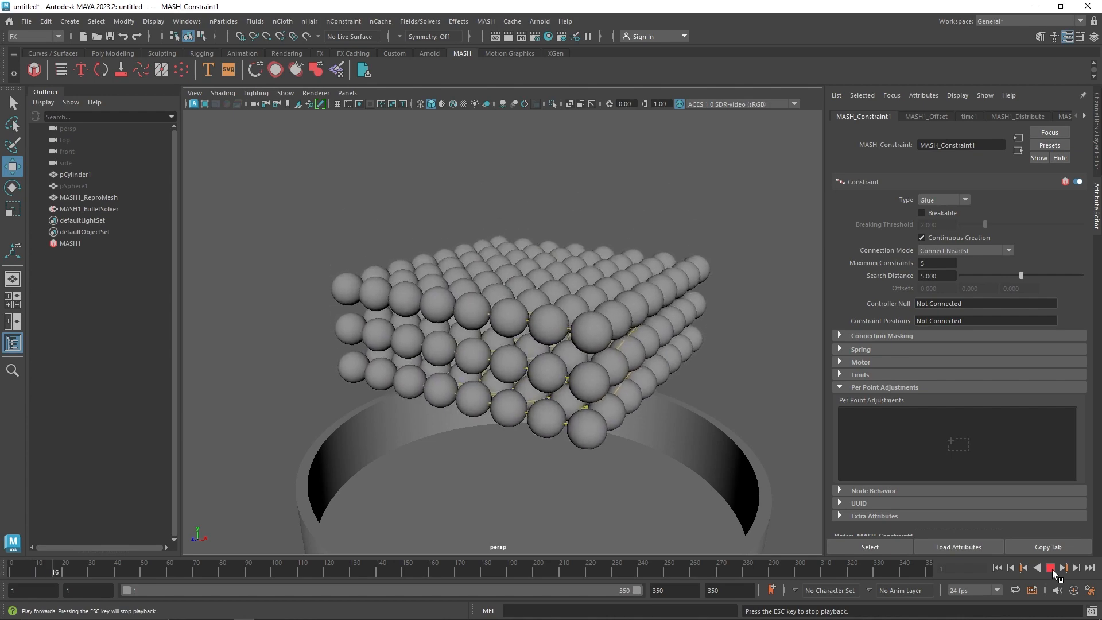
{"action": "left_click", "coordinate": [1051, 570]}
{"action": "left_click_drag", "start_coordinate": [603, 437], "coordinate": [422, 414], "text": "alt"}
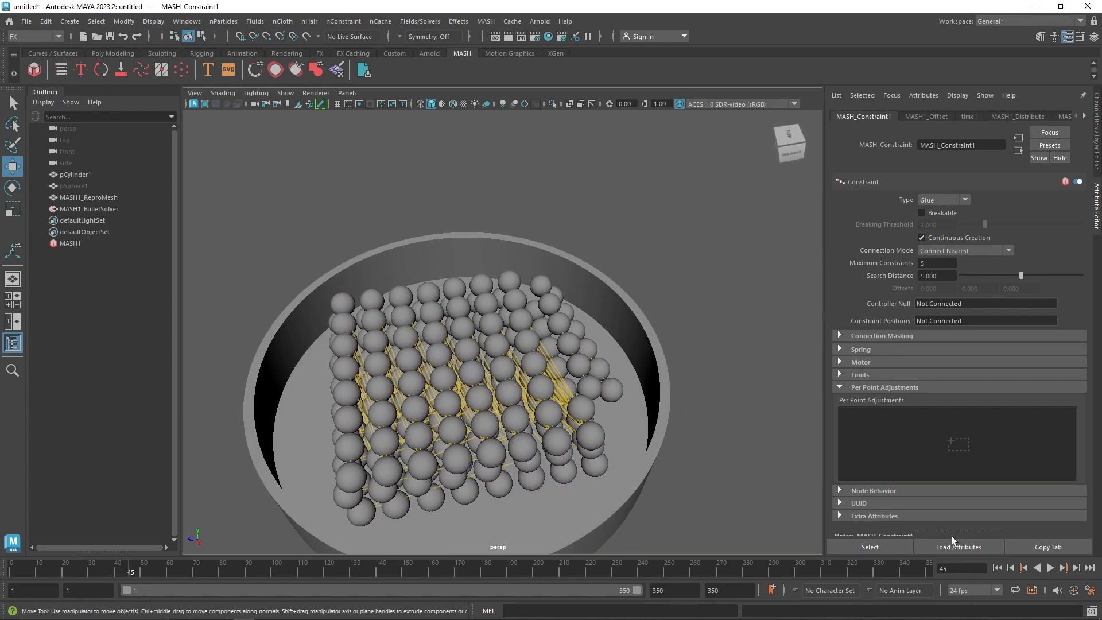
{"action": "left_click", "coordinate": [1051, 568]}
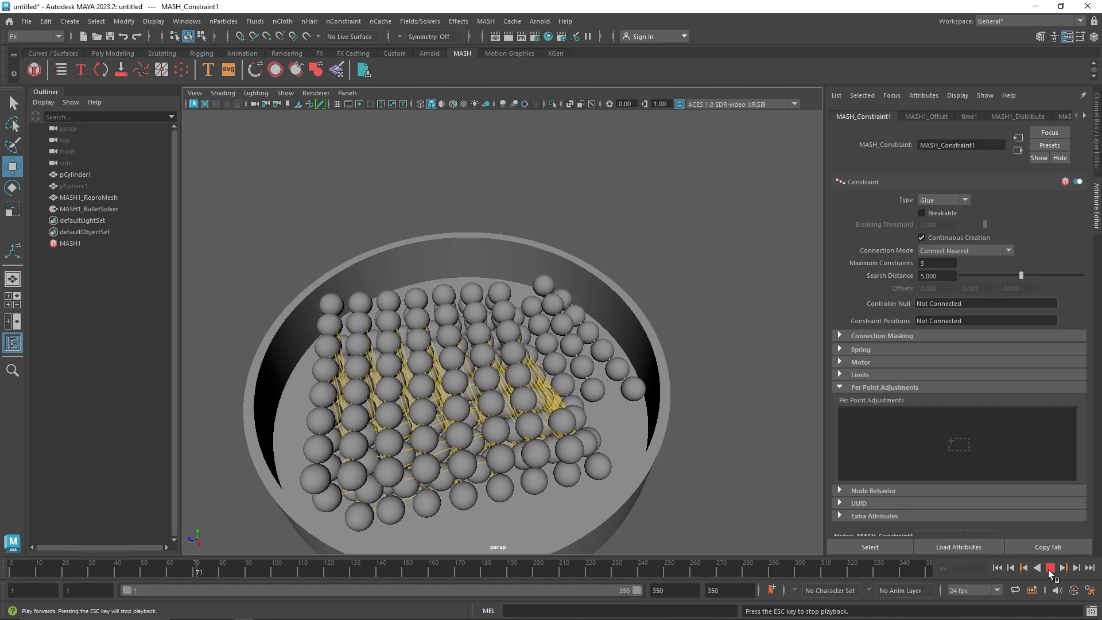
{"action": "left_click", "coordinate": [1048, 569]}
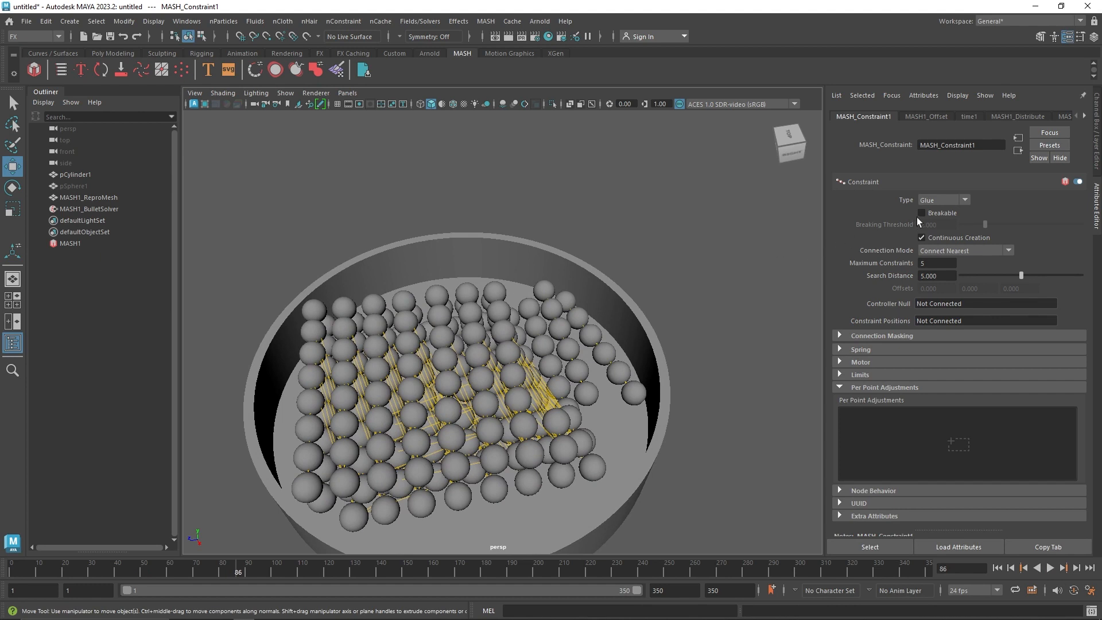
Set the constraint's Connection Mode to Connect To Offset Point and return to the first frame
{"action": "left_click", "coordinate": [938, 201]}
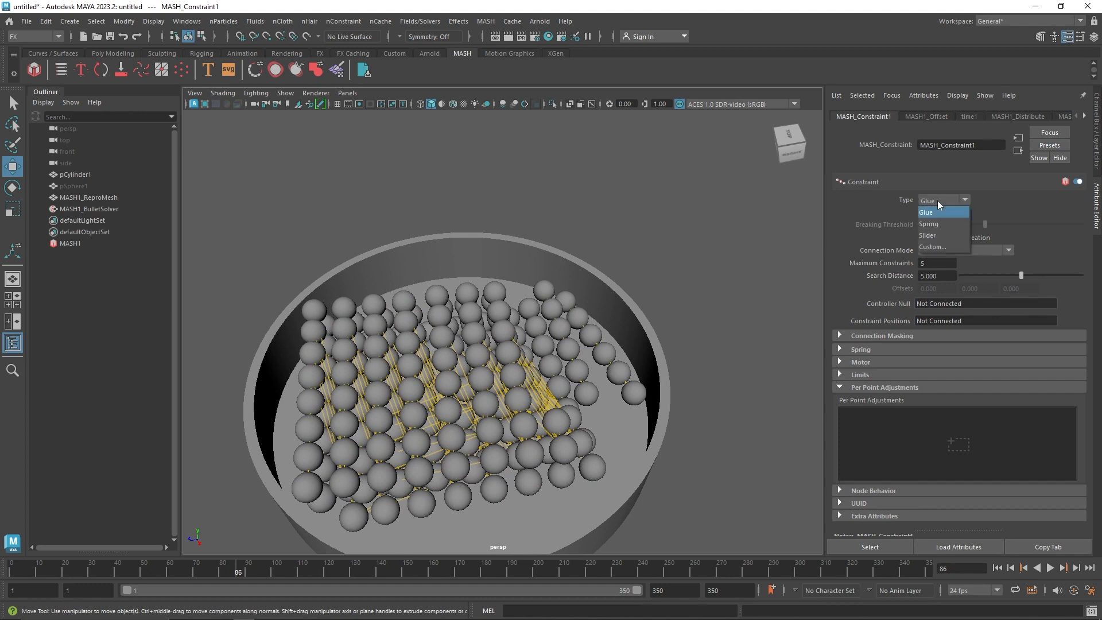
{"action": "left_click", "coordinate": [938, 201]}
{"action": "left_click", "coordinate": [961, 252]}
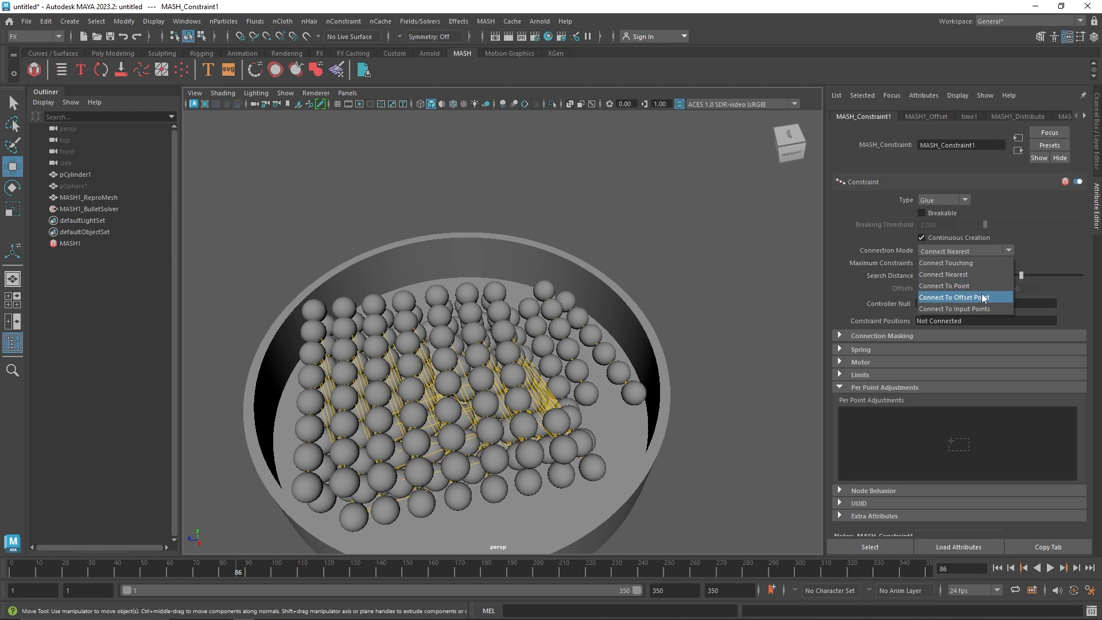
{"action": "left_click", "coordinate": [983, 298]}
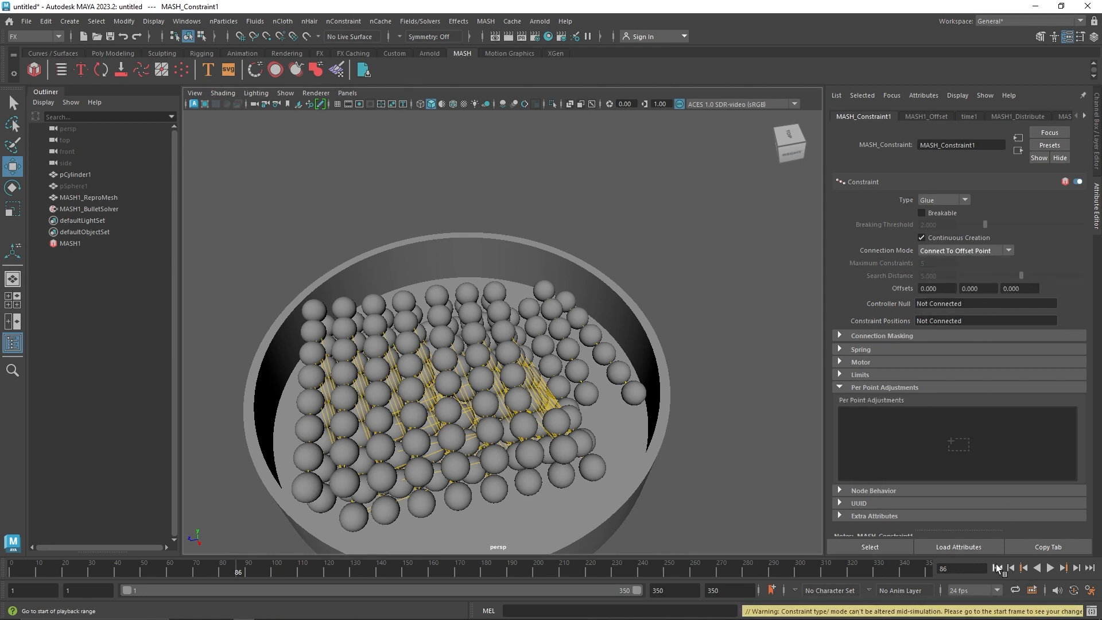
{"action": "left_click", "coordinate": [997, 568]}
Try the Connect Touching and Connect Nearest connection modes on the constraint at the first frame
{"action": "left_click", "coordinate": [965, 251]}
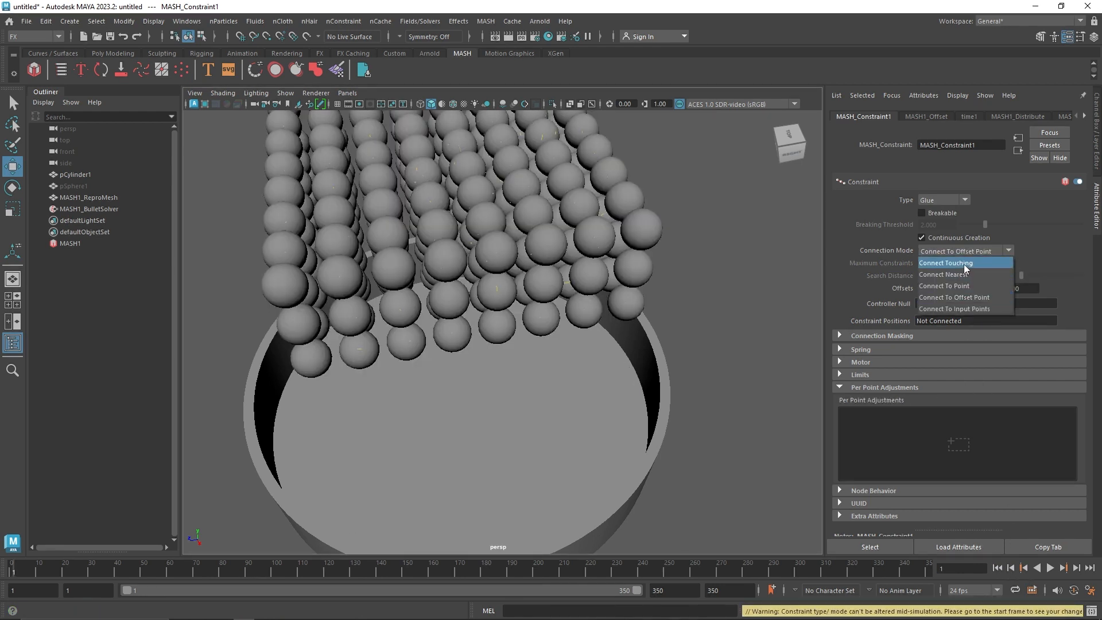
{"action": "left_click", "coordinate": [963, 264]}
{"action": "left_click", "coordinate": [970, 249]}
{"action": "left_click", "coordinate": [972, 274]}
Switch the constraint's Connection Mode to Connect To Point and play the simulation to see the connections
{"action": "left_click", "coordinate": [976, 252]}
{"action": "left_click", "coordinate": [967, 286]}
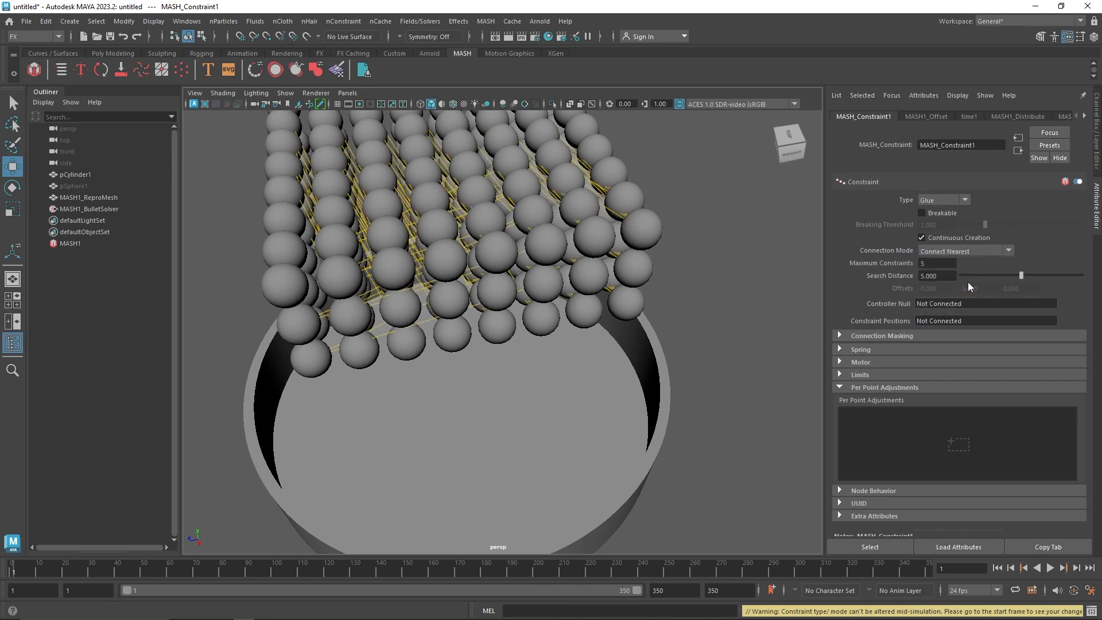
{"action": "left_click_drag", "start_coordinate": [499, 396], "coordinate": [539, 336], "text": "alt"}
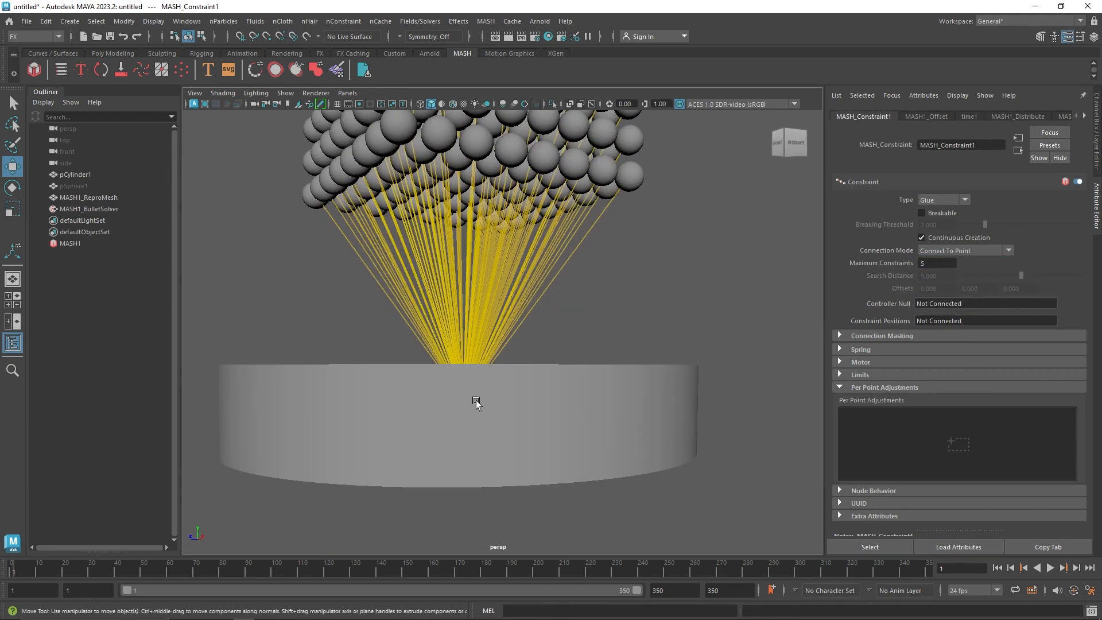
{"action": "left_click_drag", "start_coordinate": [475, 401], "coordinate": [517, 442], "text": "alt"}
{"action": "left_click", "coordinate": [1051, 568]}
{"action": "left_click", "coordinate": [1051, 568]}
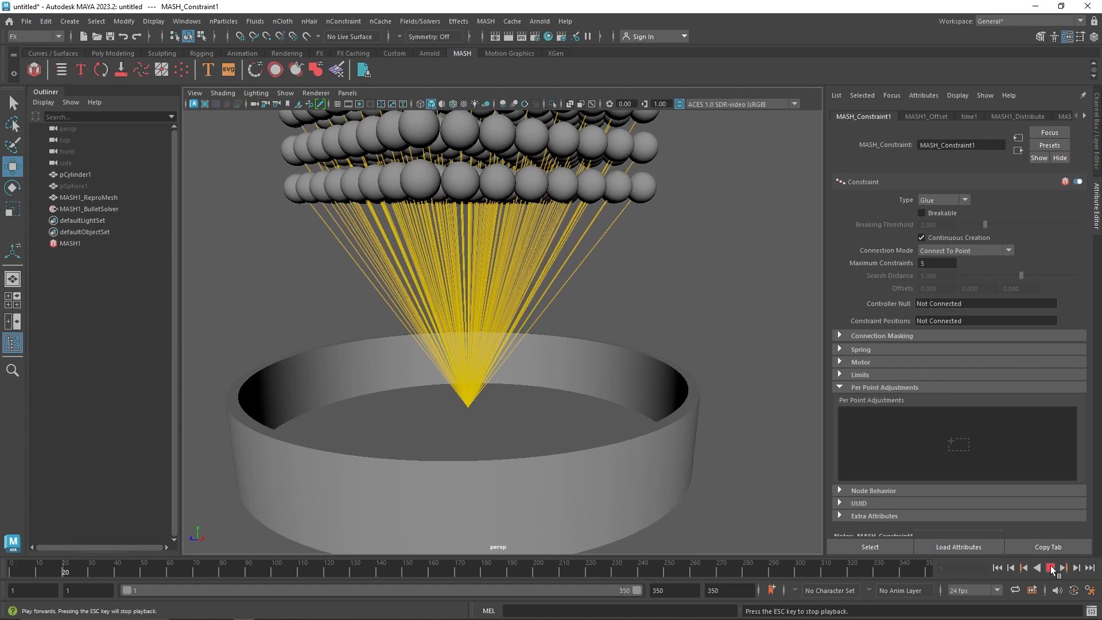
{"action": "left_click", "coordinate": [1051, 569]}
{"action": "left_click", "coordinate": [1051, 569]}
Try the Connect To Offset Point and Connect To Input Points modes on the constraint while the simulation plays
{"action": "left_click", "coordinate": [965, 251]}
{"action": "left_click", "coordinate": [954, 297]}
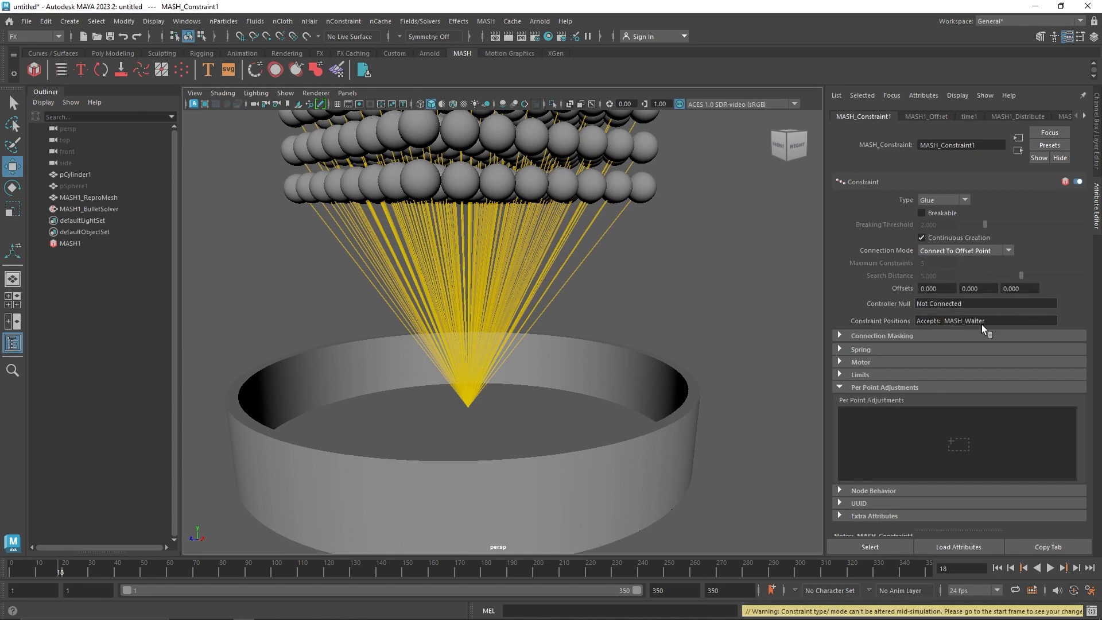
{"action": "left_click", "coordinate": [1051, 569]}
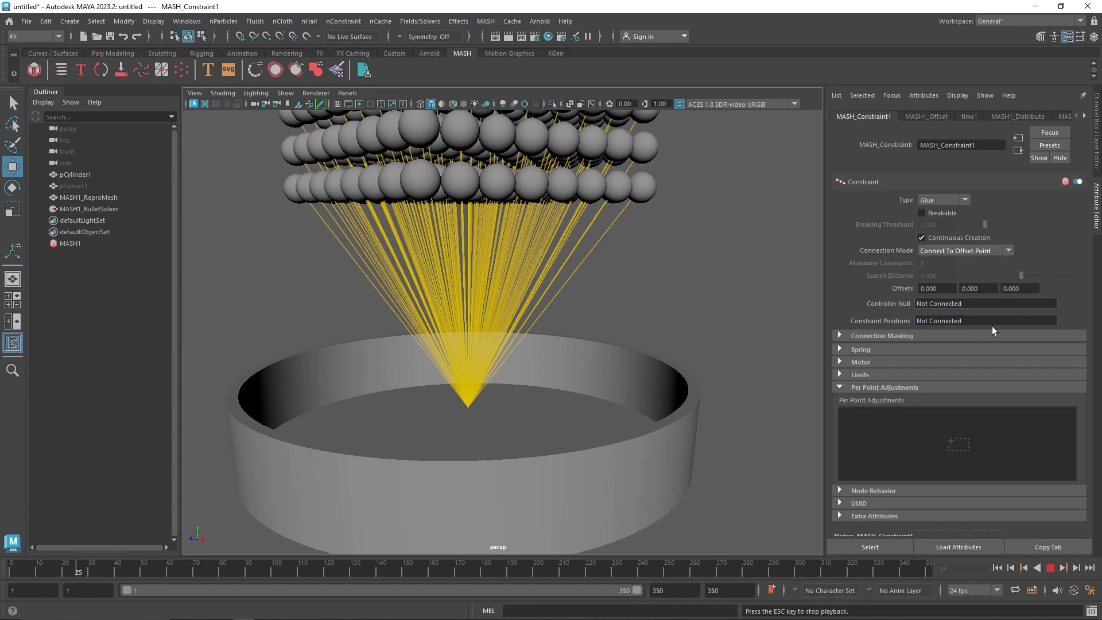
{"action": "left_click", "coordinate": [965, 251]}
{"action": "left_click", "coordinate": [971, 310]}
Set the constraint's Connection Mode to Connect Nearest and replay the simulation from the first frame
{"action": "left_click", "coordinate": [965, 251]}
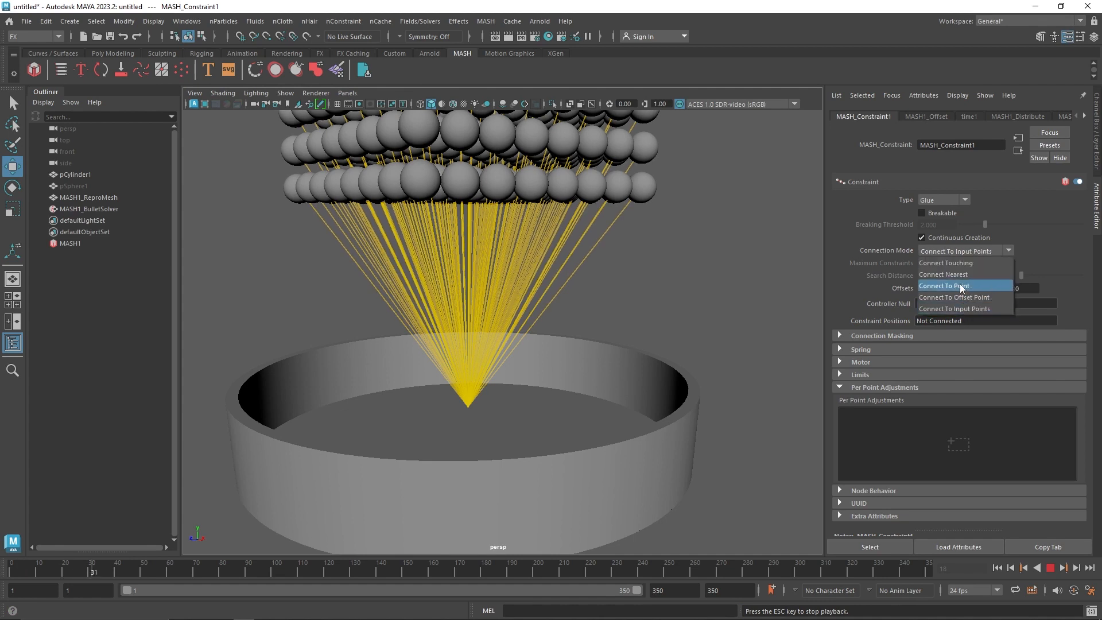
{"action": "left_click", "coordinate": [945, 275]}
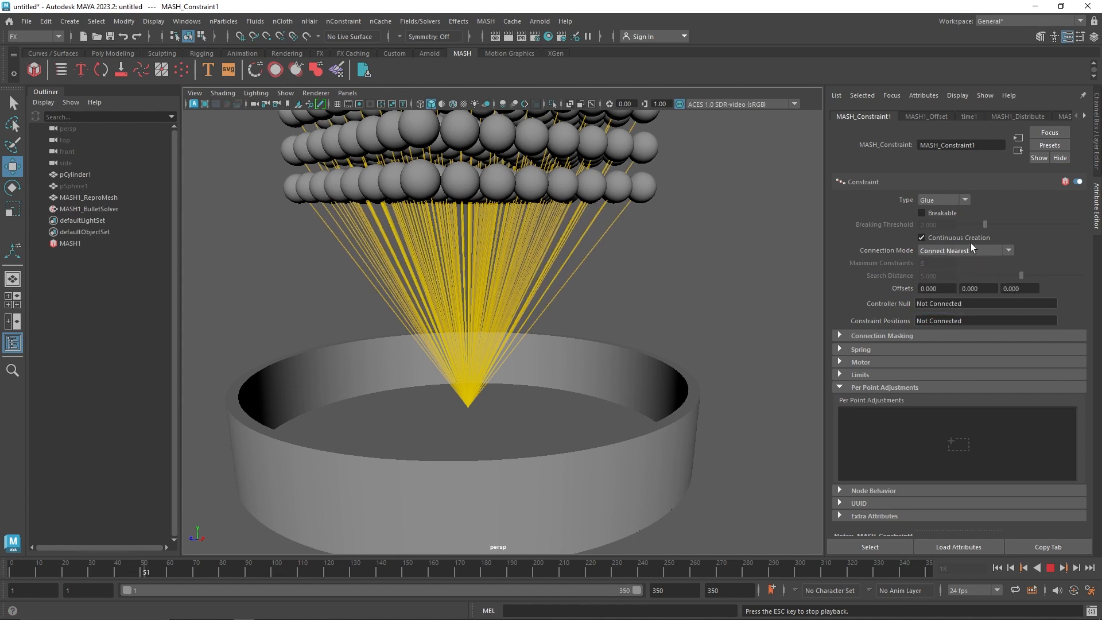
{"action": "left_click", "coordinate": [998, 569]}
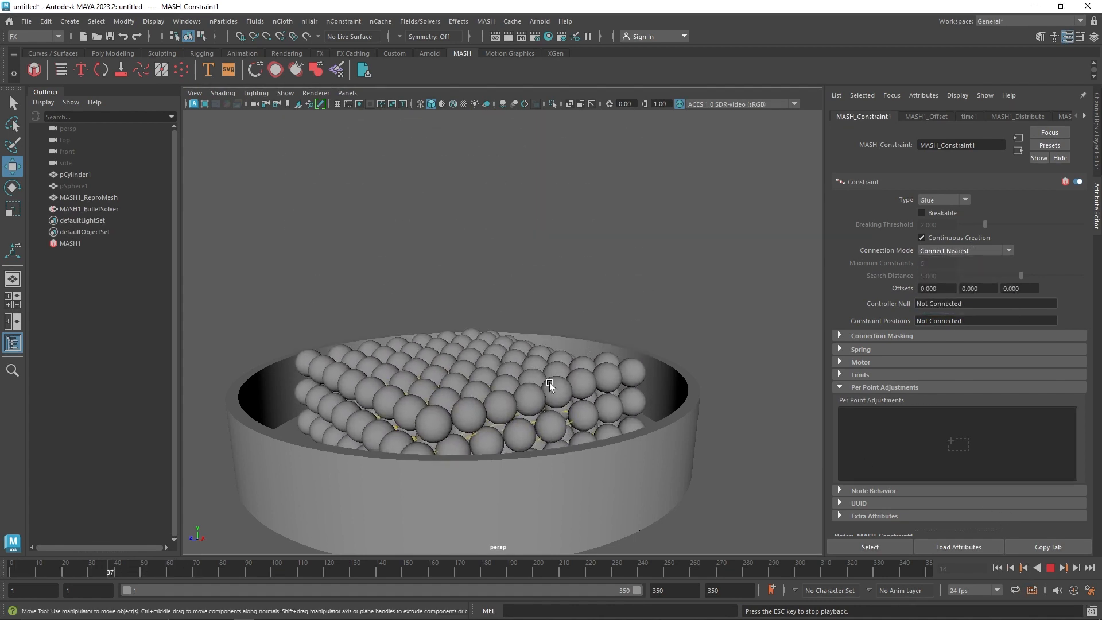
{"action": "left_click_drag", "start_coordinate": [549, 386], "coordinate": [555, 437], "text": "alt"}
Change the constraint's Connection Mode to Connect Touching and restart the simulation from the first frame
{"action": "left_click", "coordinate": [957, 252]}
{"action": "left_click", "coordinate": [959, 265]}
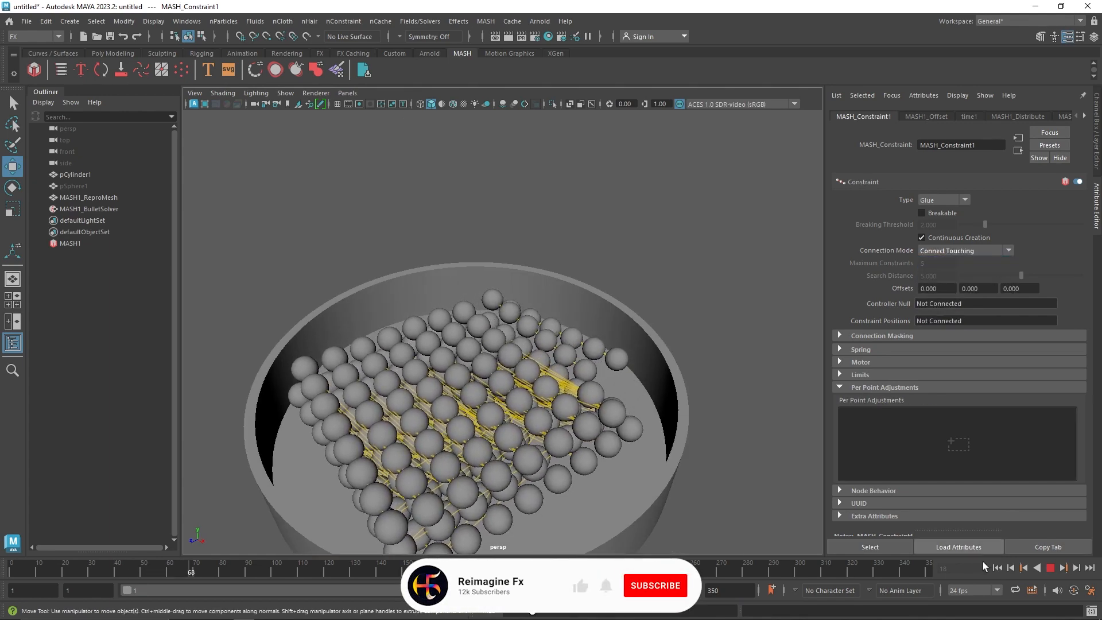
{"action": "left_click", "coordinate": [997, 568]}
Set the constraint's Connection Mode to Connect To Point and restart the simulation from the first frame
{"action": "left_click", "coordinate": [964, 250]}
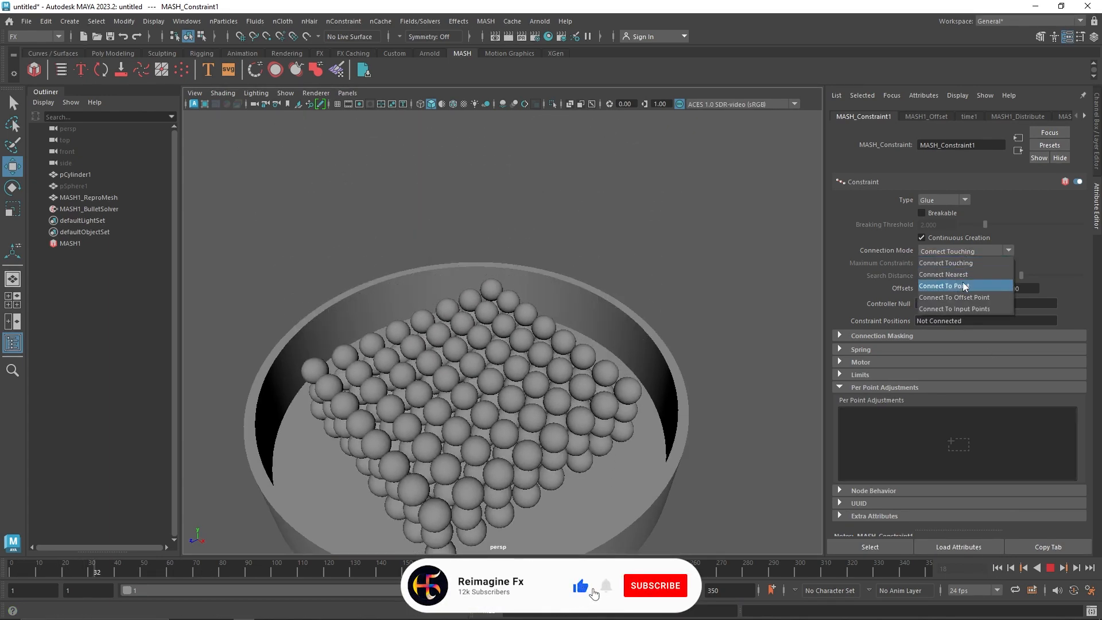
{"action": "left_click", "coordinate": [965, 286]}
{"action": "left_click", "coordinate": [997, 569]}
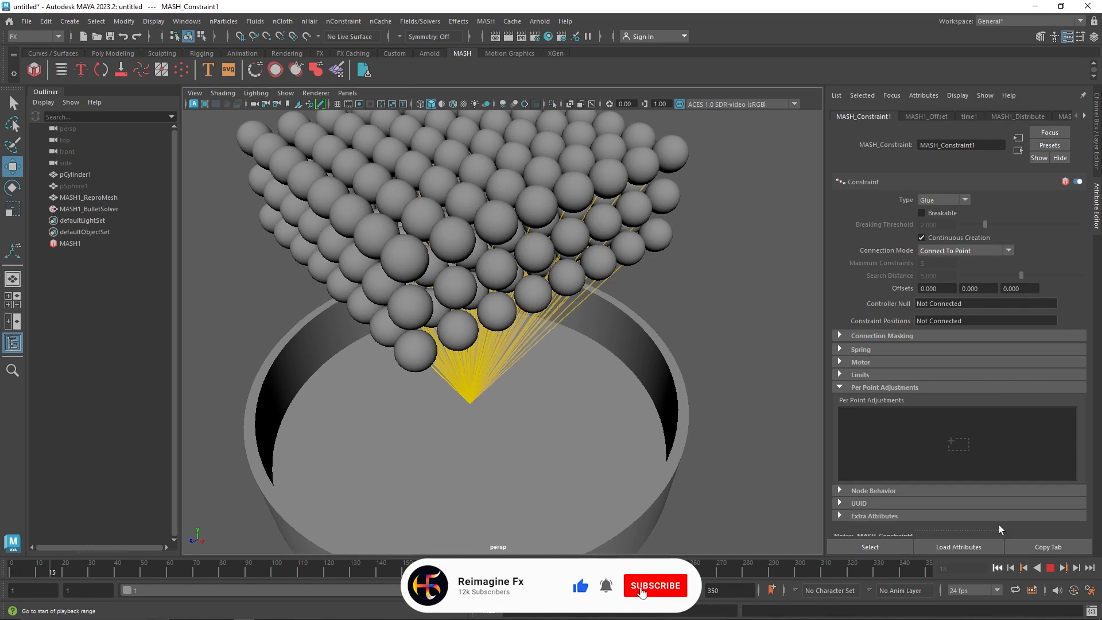
Create a Channel Random node in the constraint's Per Point Adjustments and open its attributes
{"action": "right_click", "coordinate": [919, 446]}
{"action": "left_click", "coordinate": [931, 458]}
{"action": "right_click", "coordinate": [920, 439]}
{"action": "left_click", "coordinate": [925, 444]}
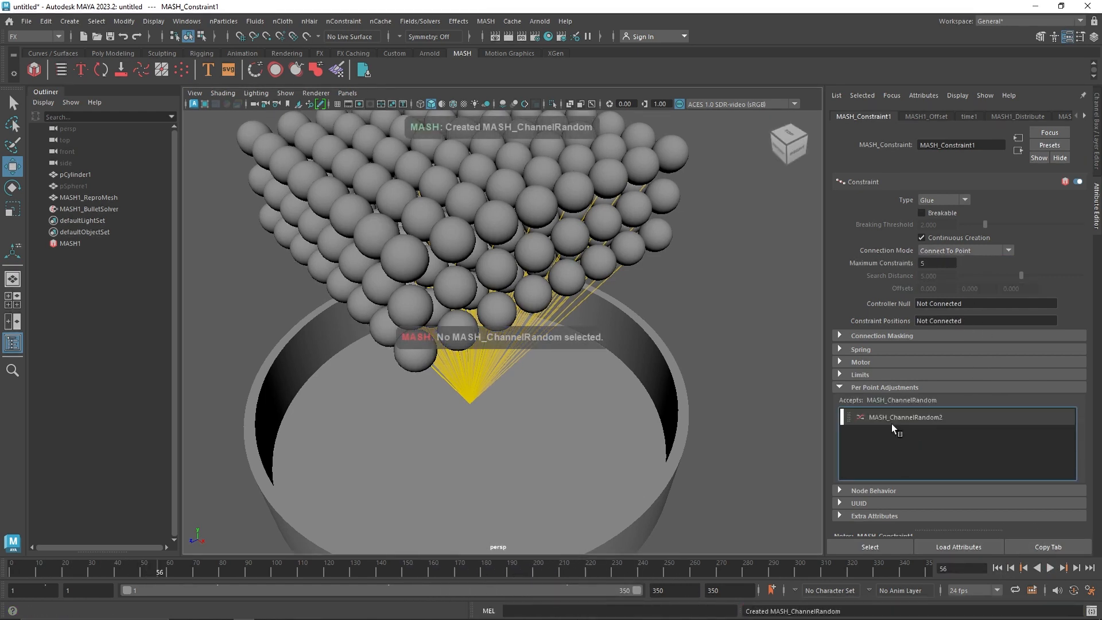
{"action": "left_click", "coordinate": [891, 424]}
Try the Bounce and Friction channels on the constraint's Channel Random node, playing the simulation from the first frame for Bounce
{"action": "left_click", "coordinate": [933, 201]}
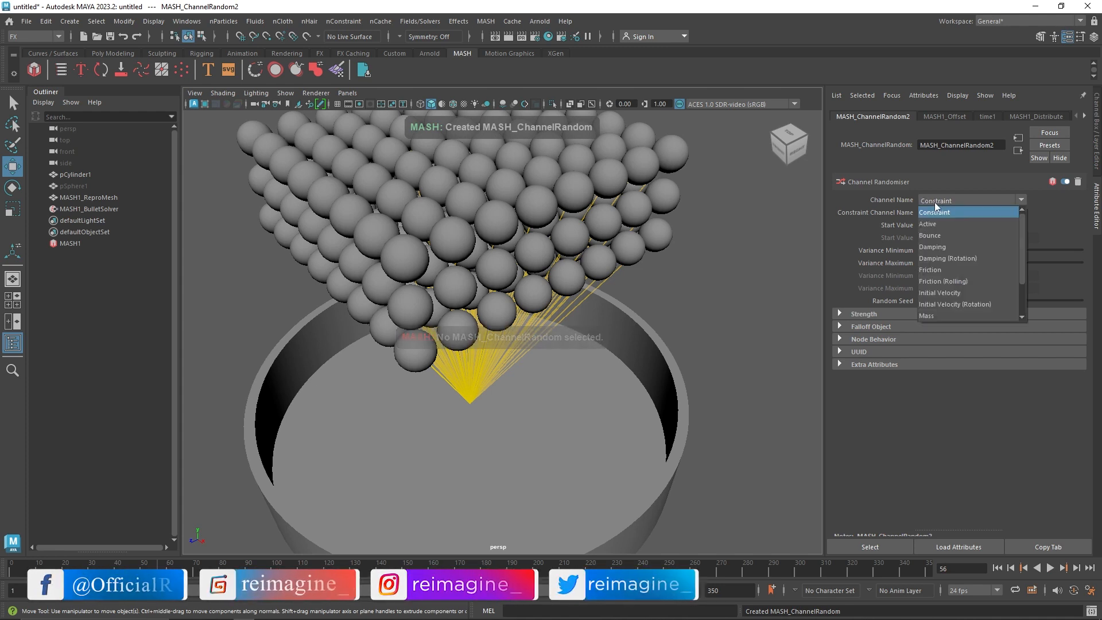
{"action": "left_click", "coordinate": [941, 235]}
{"action": "left_click", "coordinate": [998, 568]}
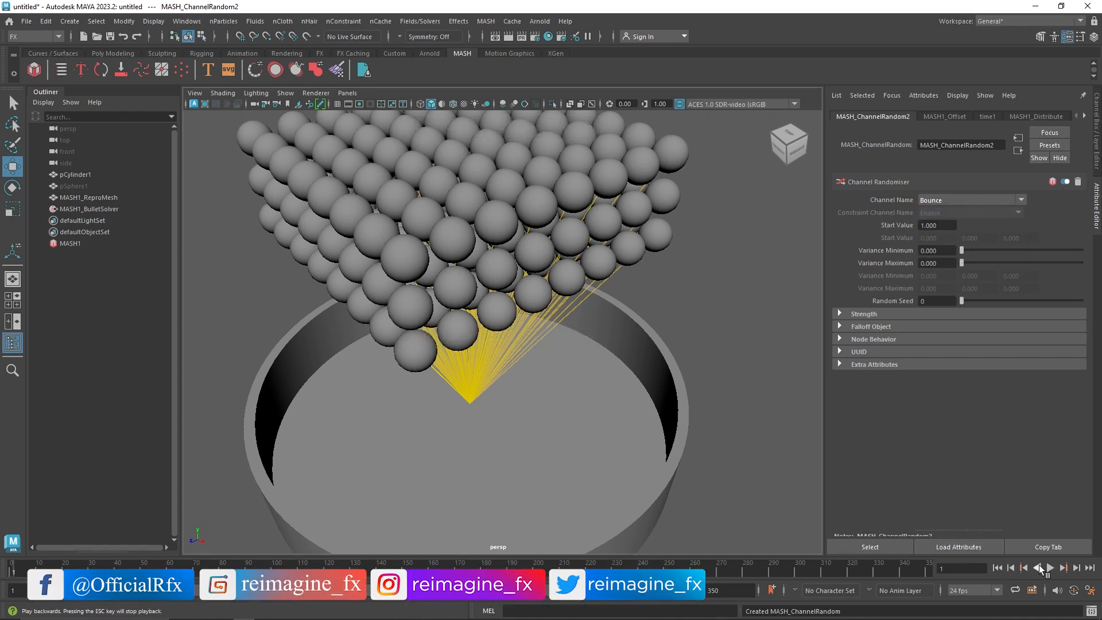
{"action": "left_click", "coordinate": [1050, 568]}
{"action": "left_click", "coordinate": [1051, 568]}
{"action": "left_click", "coordinate": [953, 199]}
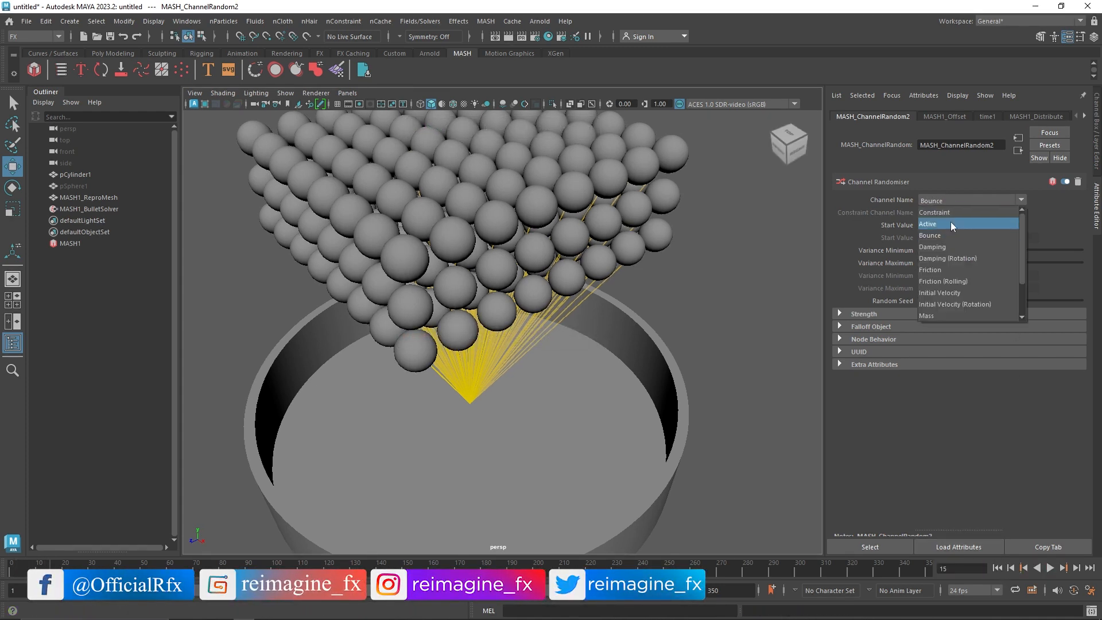
{"action": "left_click", "coordinate": [956, 269]}
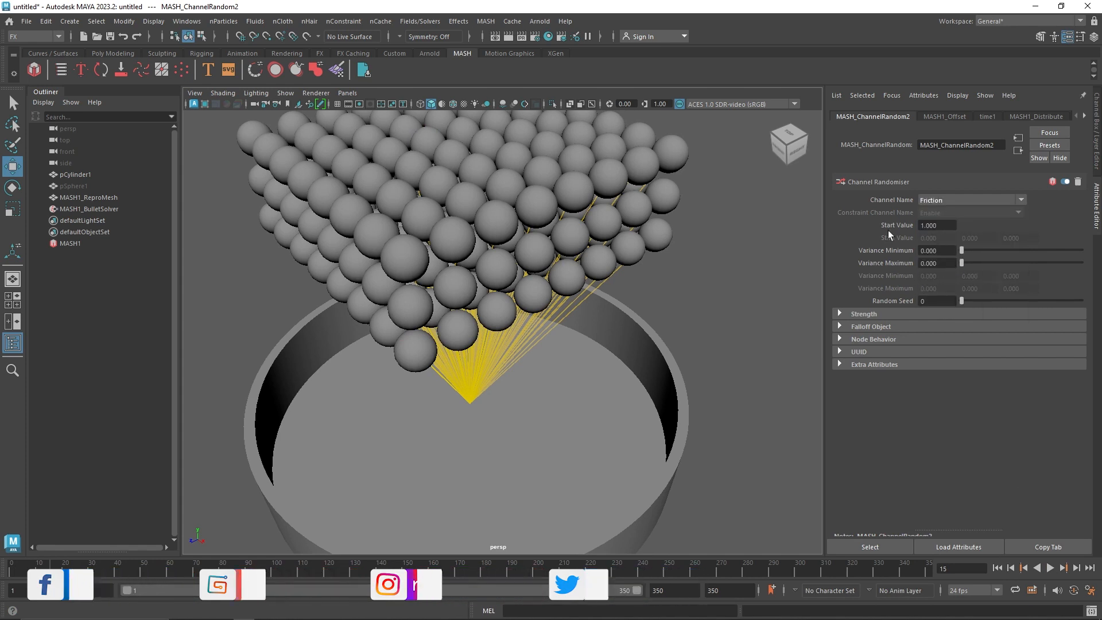
Reopen MASH1's constraint, set its Type to Spring and remove the Channel Random node from its Per Point Adjustments
{"action": "left_click", "coordinate": [138, 243]}
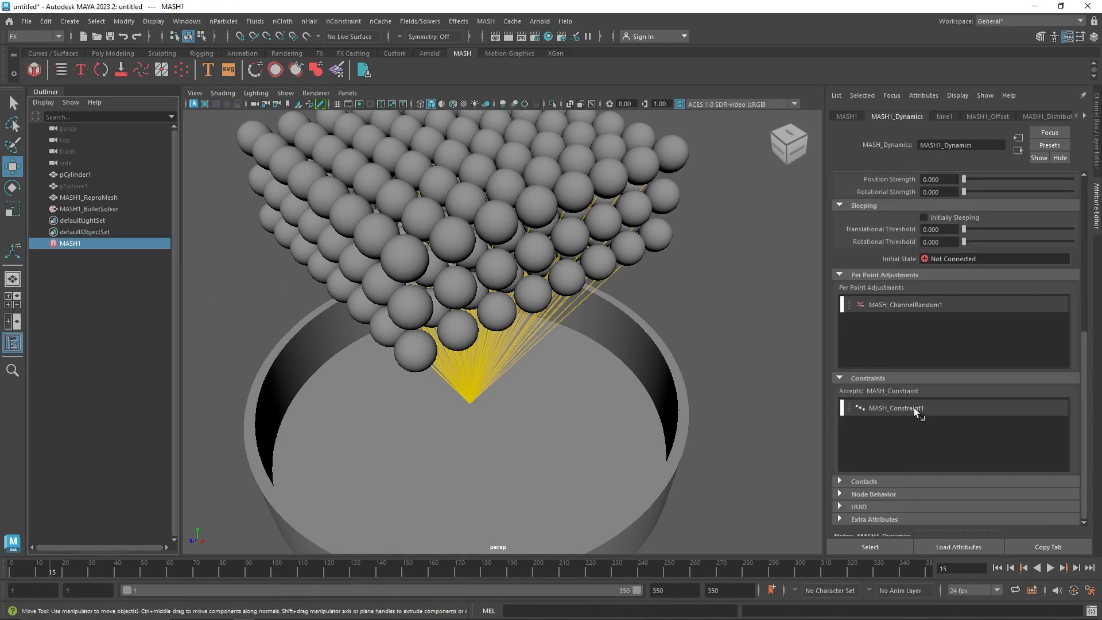
{"action": "double_click", "coordinate": [893, 408]}
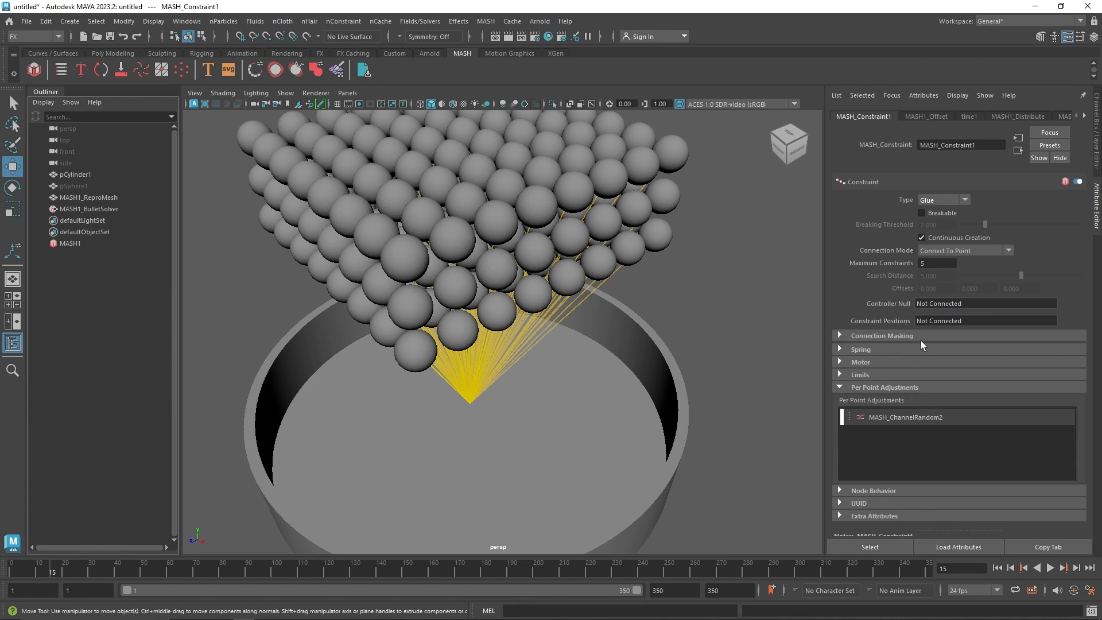
{"action": "left_click", "coordinate": [941, 201]}
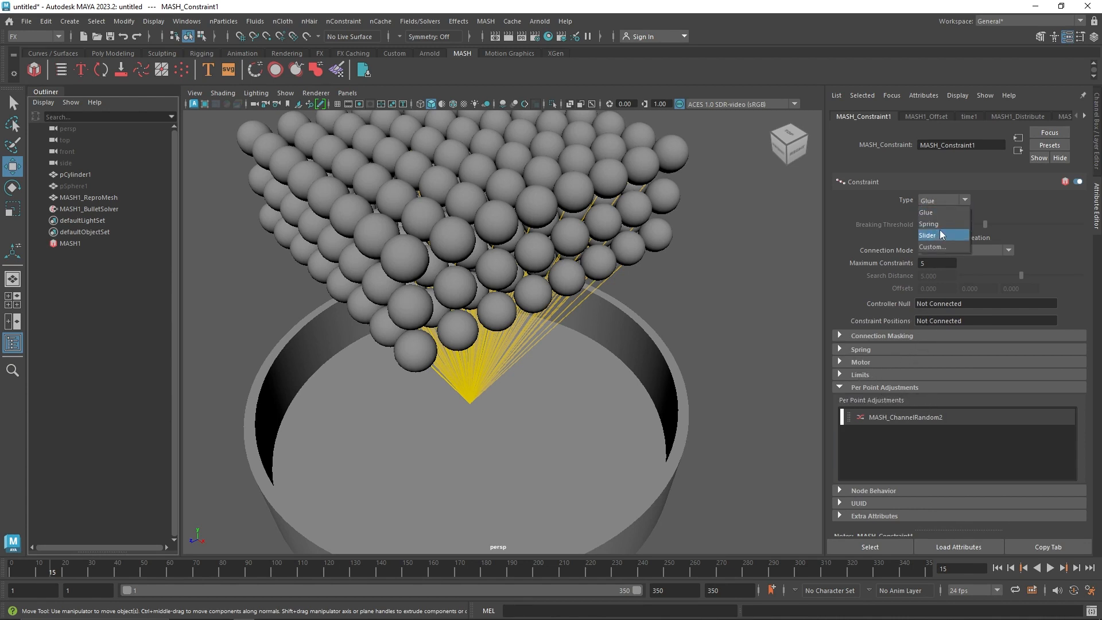
{"action": "left_click", "coordinate": [932, 224]}
{"action": "right_click", "coordinate": [919, 420]}
{"action": "left_click", "coordinate": [932, 436]}
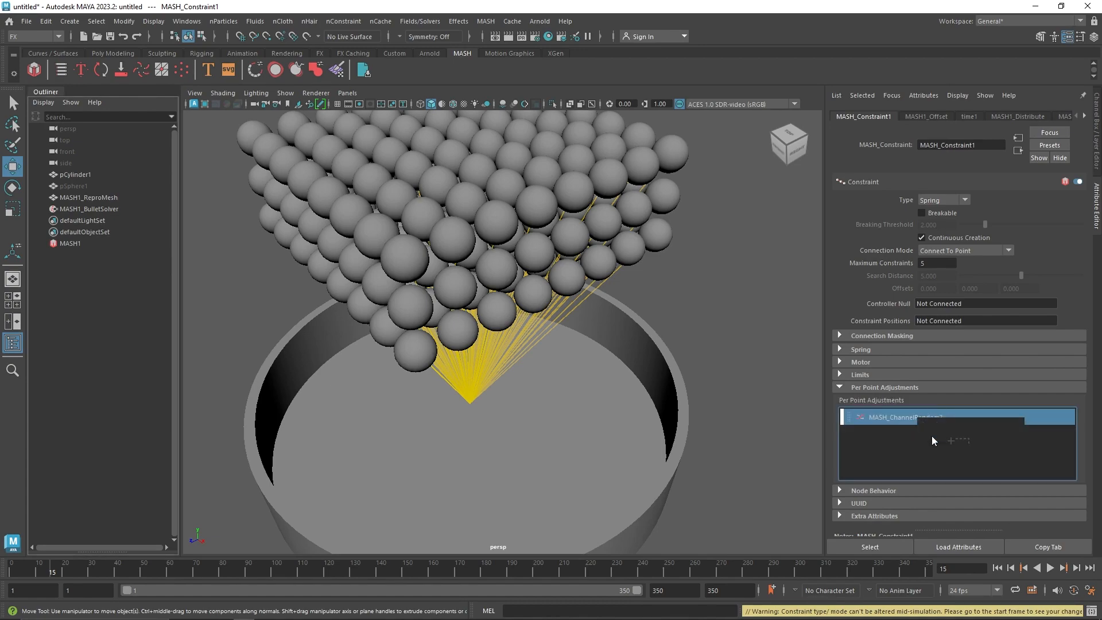
Replay the simulation from the first frame to examine the spring constraint's effect on the spheres
{"action": "left_click", "coordinate": [998, 568]}
{"action": "left_click", "coordinate": [1050, 568]}
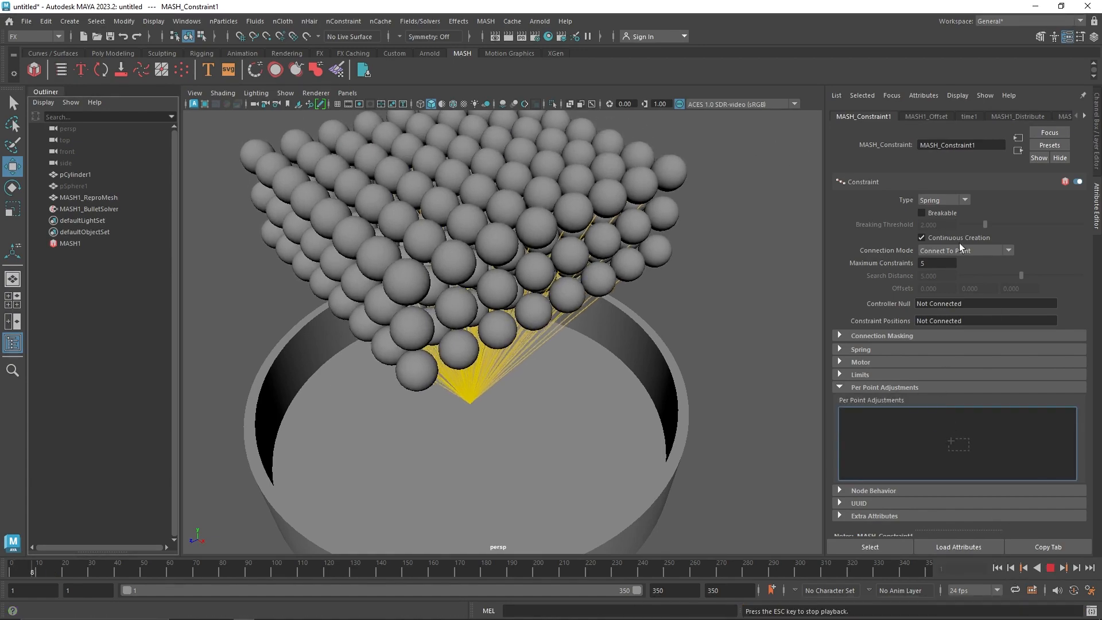
{"action": "scroll", "coordinate": [522, 321], "scroll_direction": "down", "scroll_amount": 5}
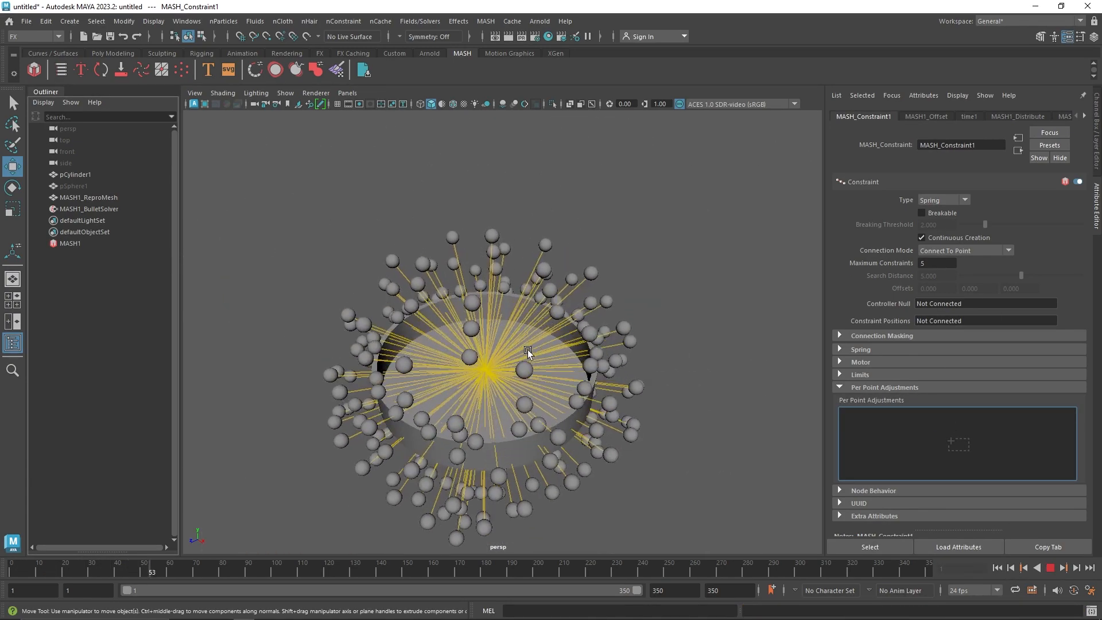
Stop the playback and delete the cylinder dish from the scene
{"action": "left_click", "coordinate": [1050, 568]}
{"action": "left_click", "coordinate": [523, 446]}
{"action": "key", "text": "Delete"}
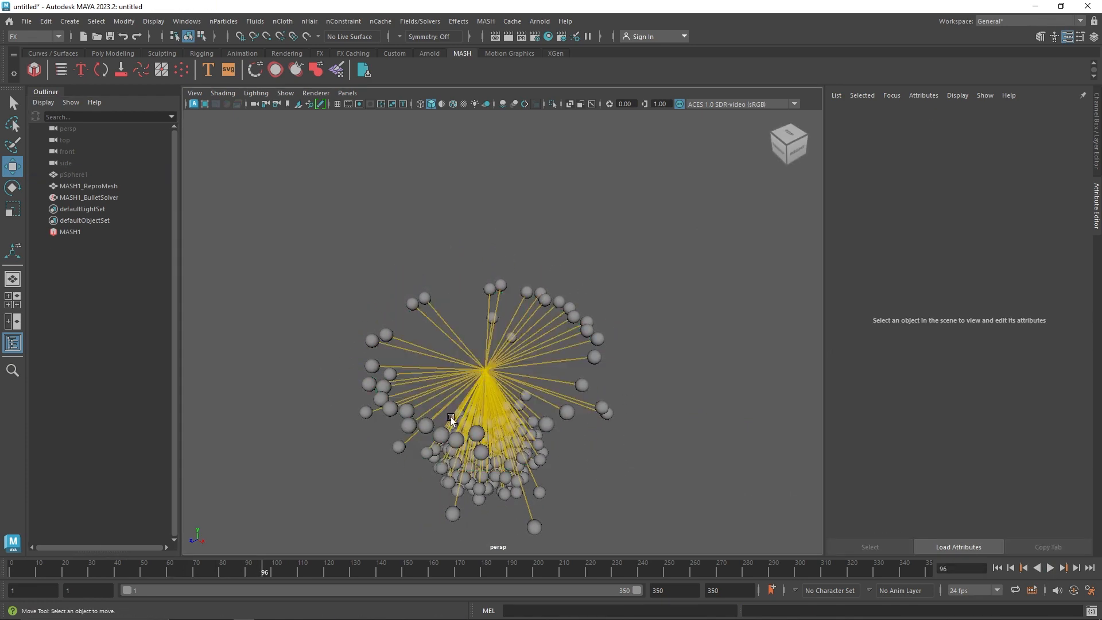
Play the spring simulation from the first frame without the dish and examine how the spheres hang from the constraint point
{"action": "left_click", "coordinate": [997, 568]}
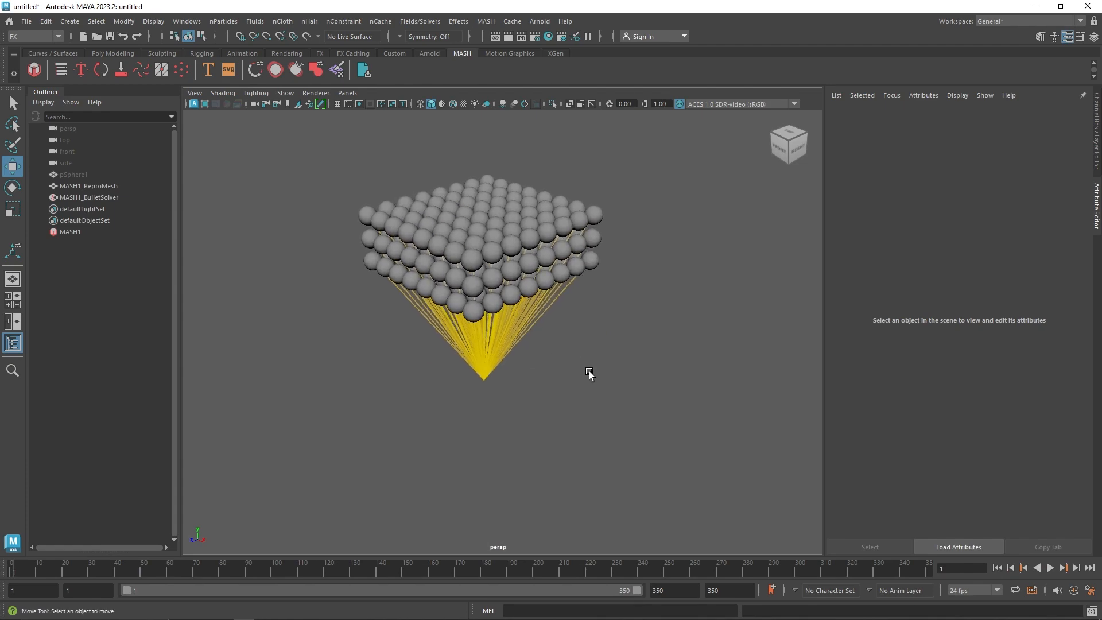
{"action": "key", "text": "alt+v"}
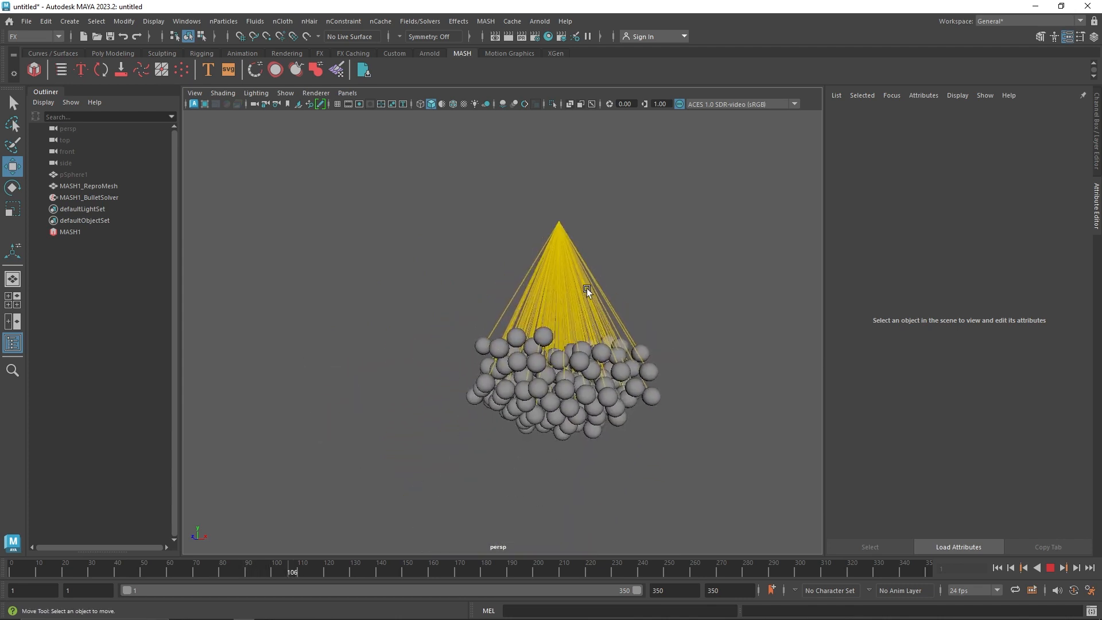
{"action": "key", "text": "Escape"}
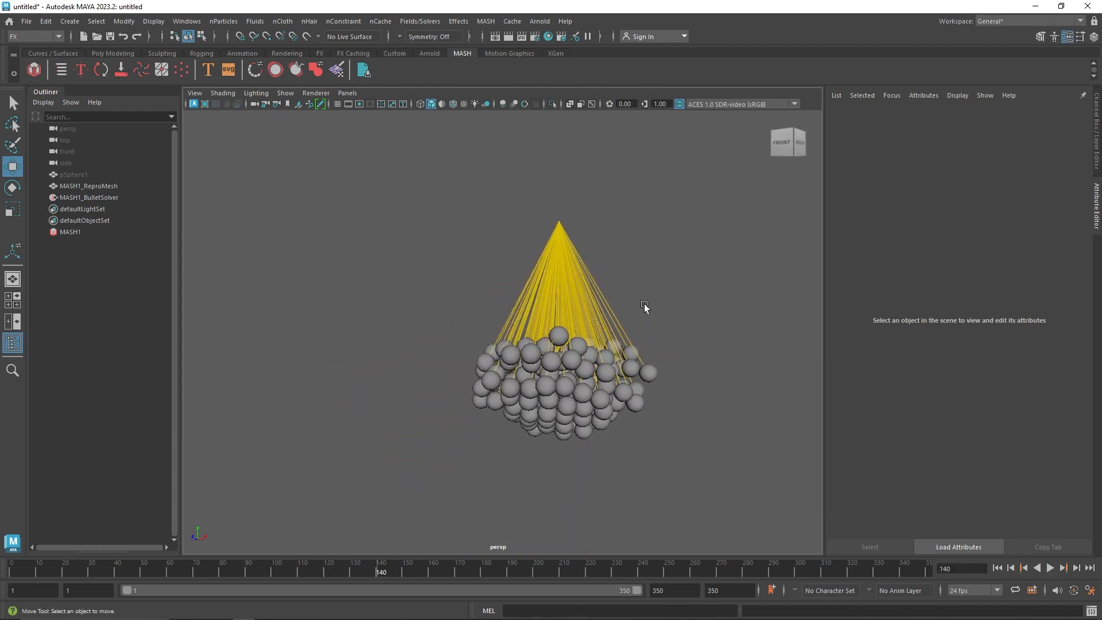
{"action": "left_click_drag", "start_coordinate": [645, 304], "coordinate": [570, 325], "text": "alt"}
{"action": "right_click_drag", "start_coordinate": [569, 325], "coordinate": [613, 368], "text": "alt"}
{"action": "middle_click_drag", "start_coordinate": [613, 367], "coordinate": [548, 282], "text": "alt"}
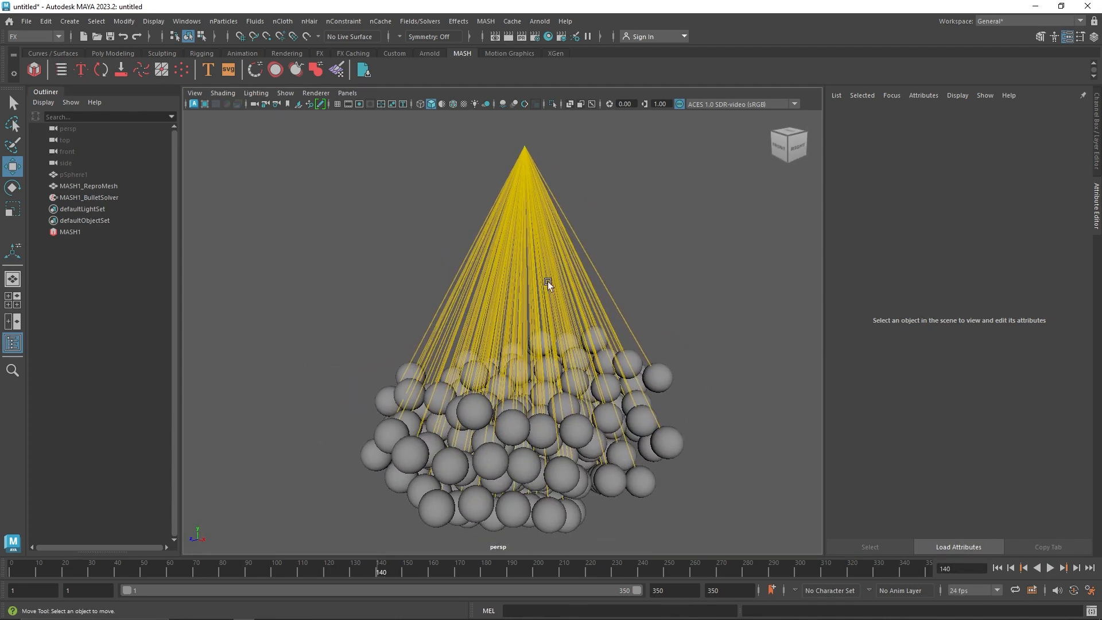
{"action": "scroll", "coordinate": [559, 309], "scroll_direction": "down", "scroll_amount": 3}
Reopen the constraint node of MASH1 and set its Type to Slider
{"action": "left_click", "coordinate": [98, 231]}
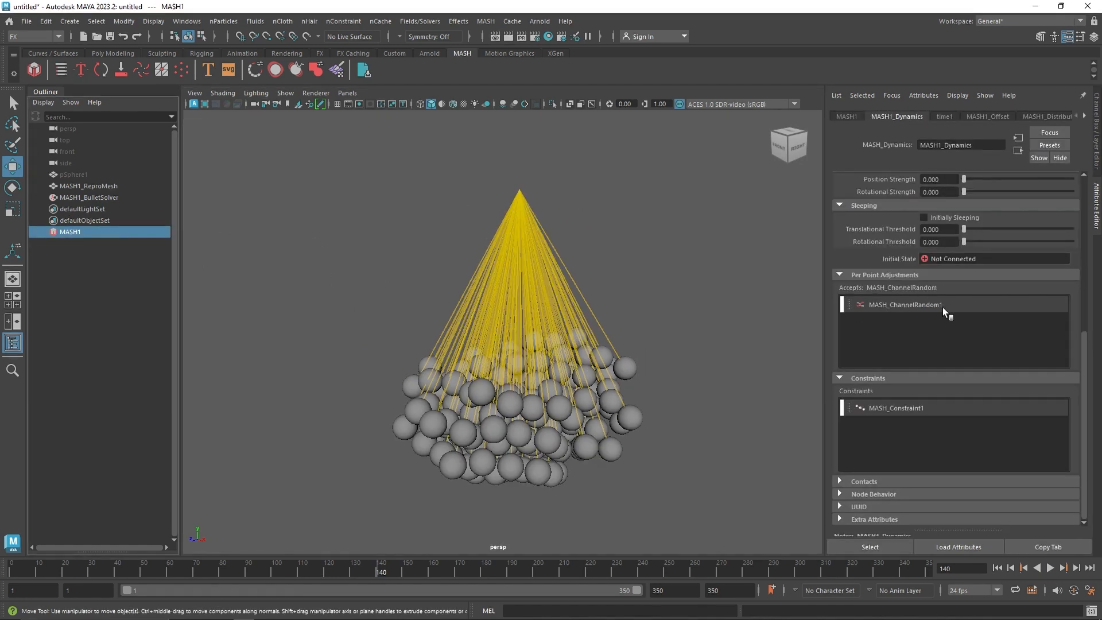
{"action": "left_click", "coordinate": [921, 404]}
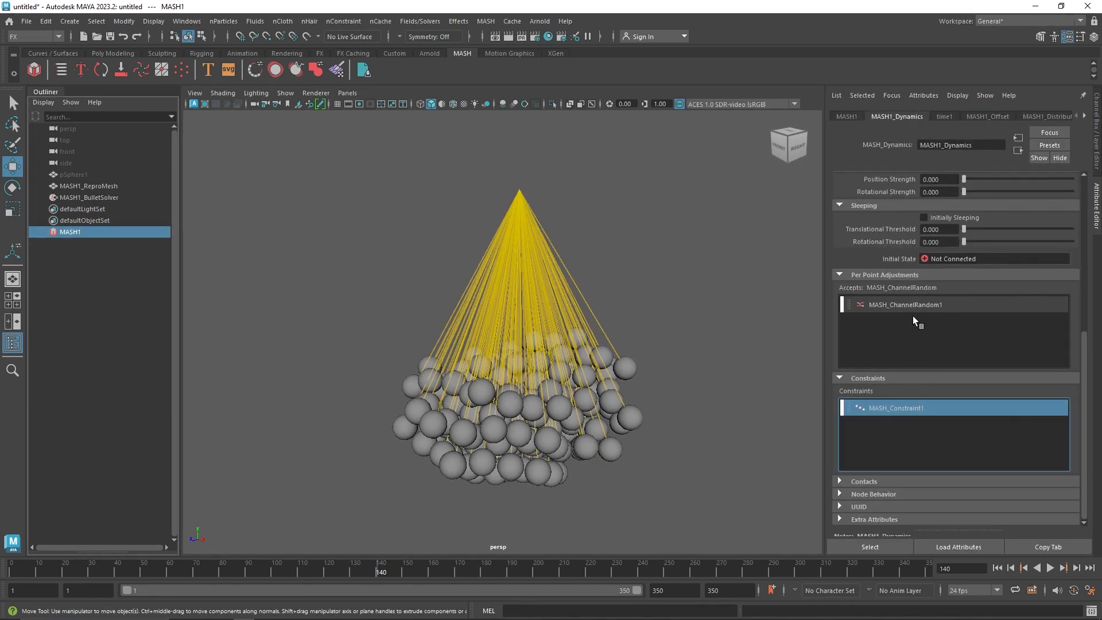
{"action": "double_click", "coordinate": [916, 409]}
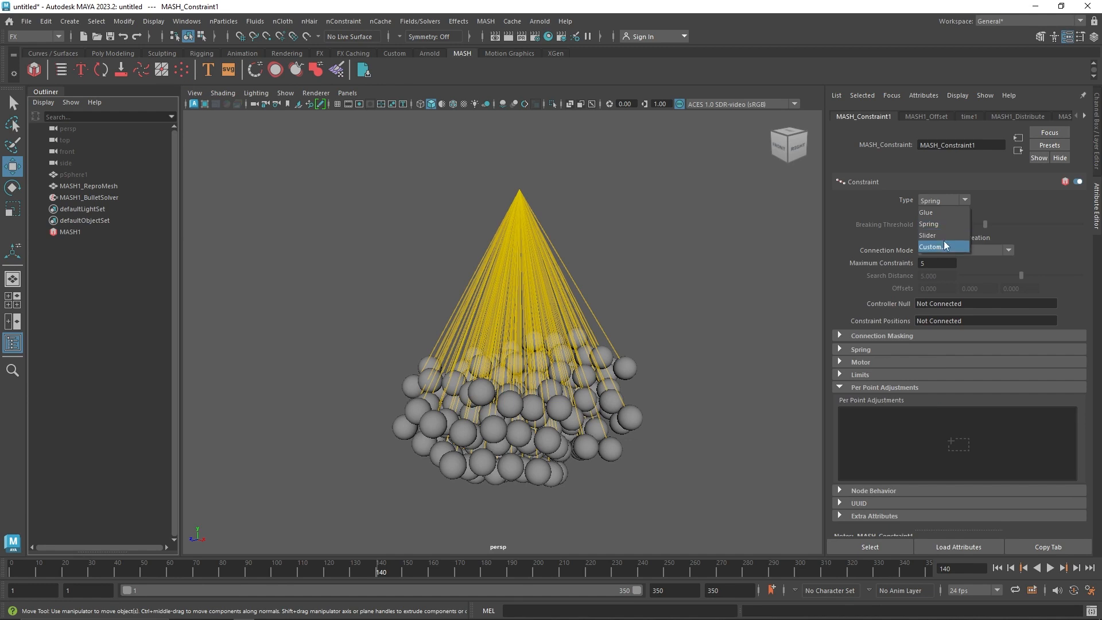
{"action": "left_click", "coordinate": [944, 240]}
{"action": "left_click", "coordinate": [942, 200]}
{"action": "left_click", "coordinate": [943, 235]}
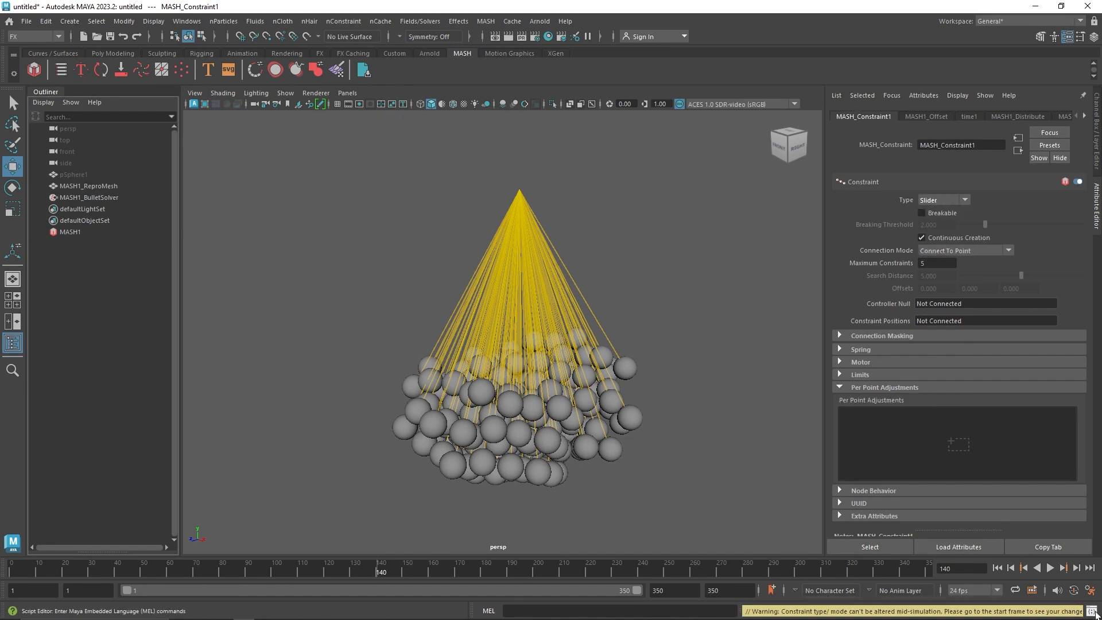
Play the simulation from the first frame and examine how the slider constraint moves the spheres around the connection point
{"action": "left_click", "coordinate": [1051, 568]}
{"action": "left_click", "coordinate": [997, 568]}
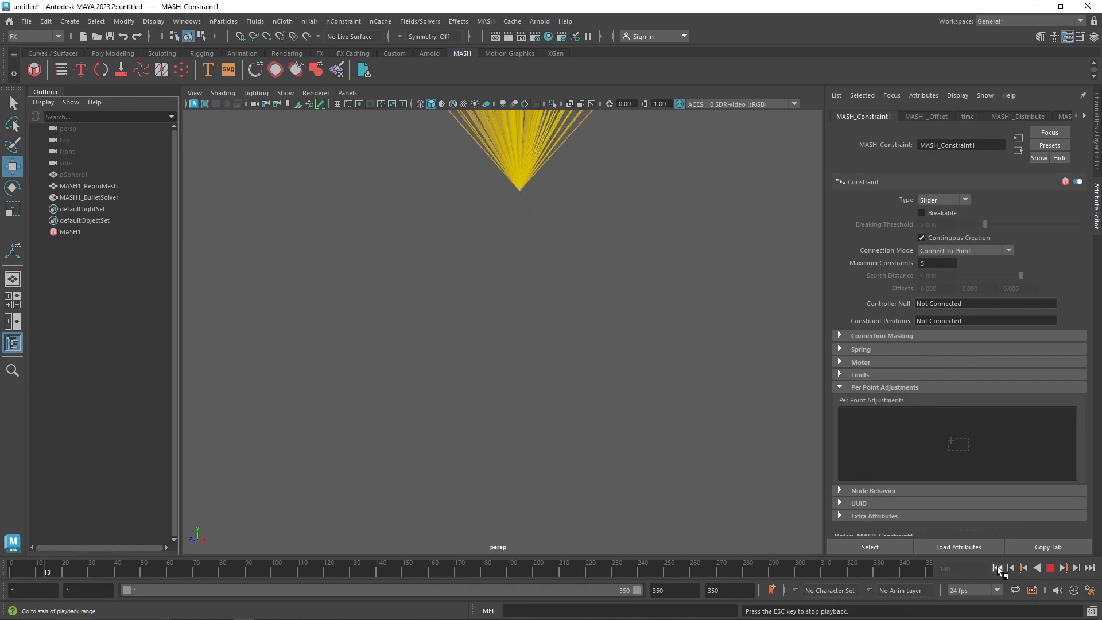
{"action": "left_click", "coordinate": [1051, 568]}
{"action": "middle_click_drag", "start_coordinate": [695, 413], "coordinate": [696, 454], "text": "alt"}
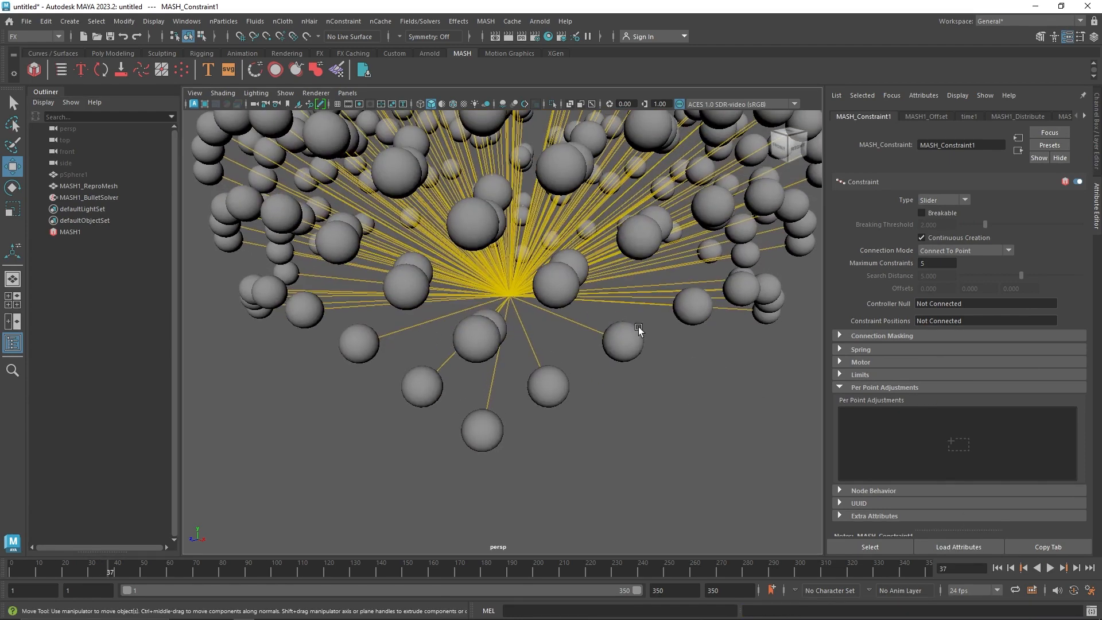
{"action": "scroll", "coordinate": [617, 319], "scroll_direction": "down", "scroll_amount": 5}
{"action": "left_click_drag", "start_coordinate": [550, 303], "coordinate": [343, 294], "text": "alt"}
Review the Sleeping, MASH Bias, Velocity and Physical Properties settings of MASH1's Dynamics node
{"action": "left_click", "coordinate": [98, 232]}
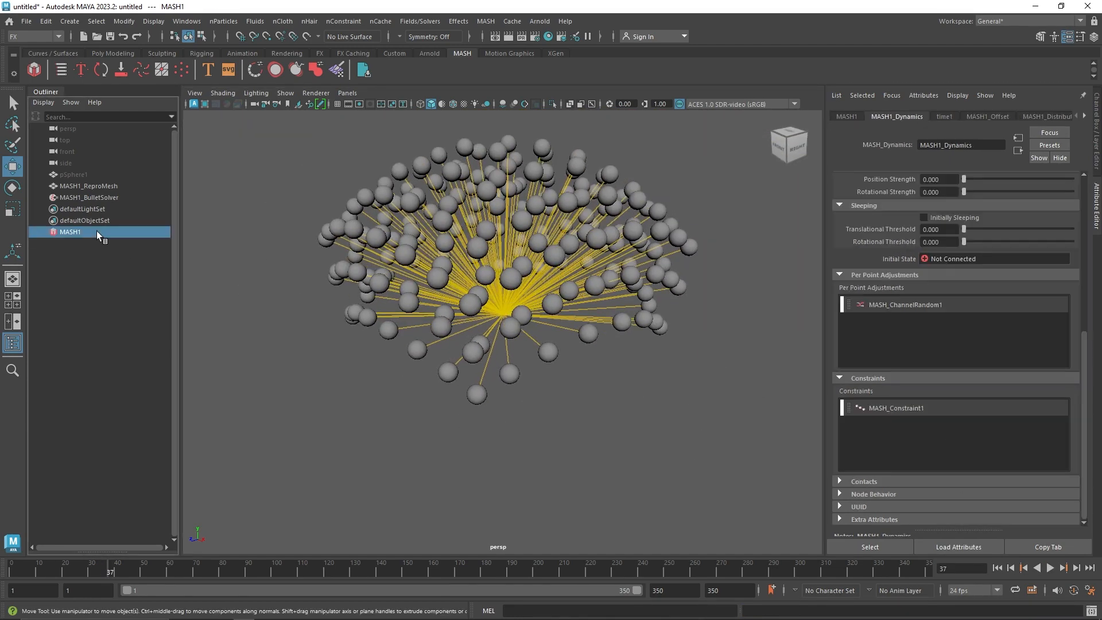
{"action": "left_click_drag", "start_coordinate": [801, 280], "coordinate": [910, 447]}
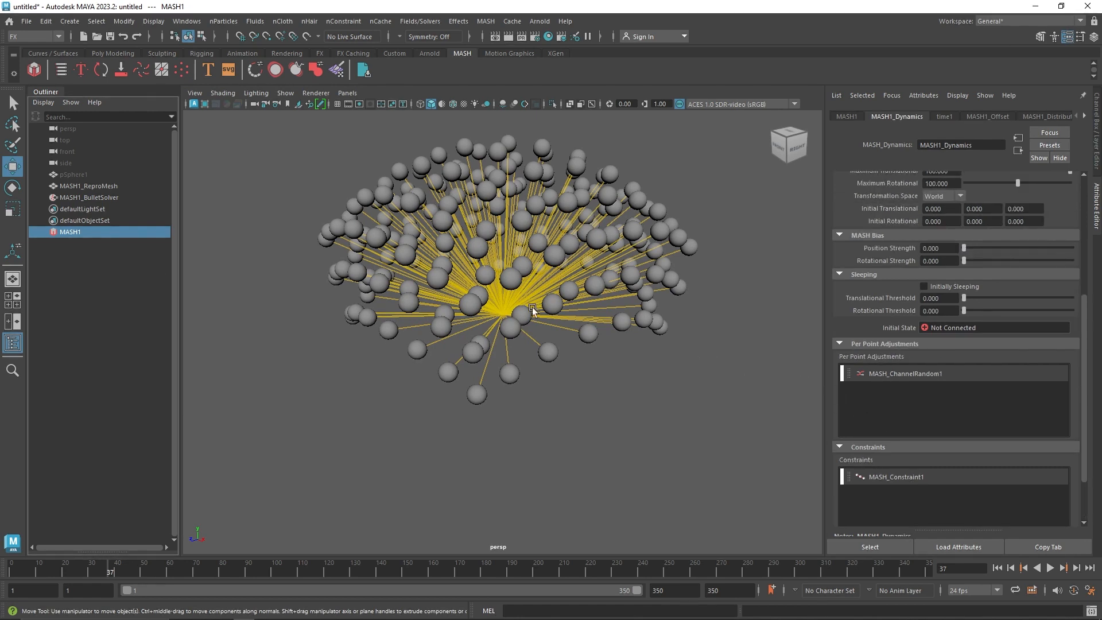
{"action": "scroll", "coordinate": [869, 357], "scroll_direction": "up", "scroll_amount": 3}
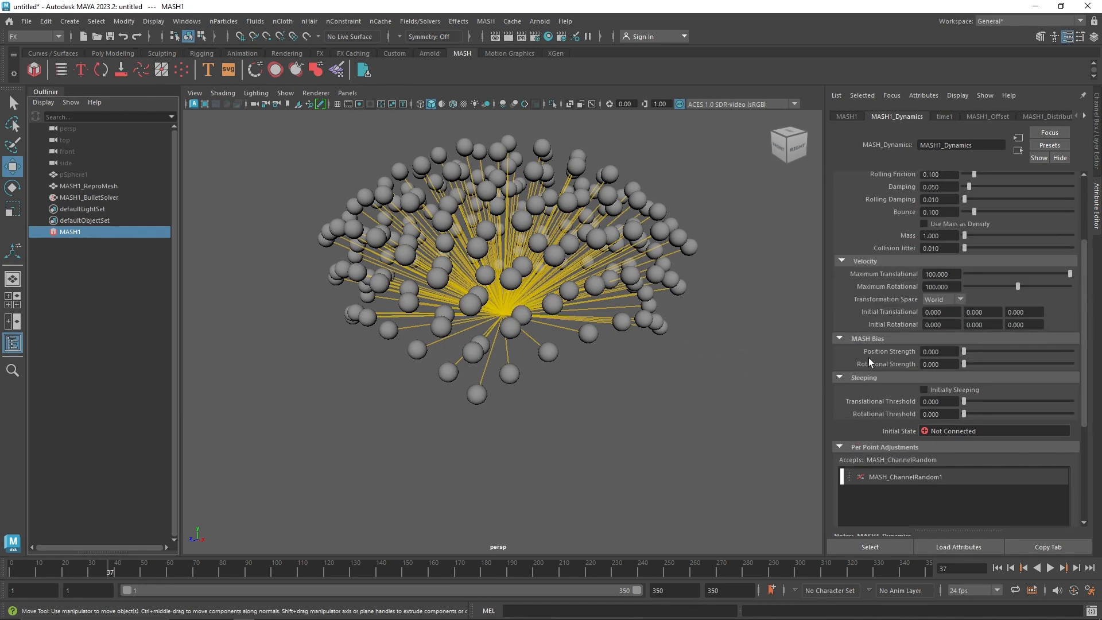
{"action": "scroll", "coordinate": [869, 360], "scroll_direction": "up", "scroll_amount": 3}
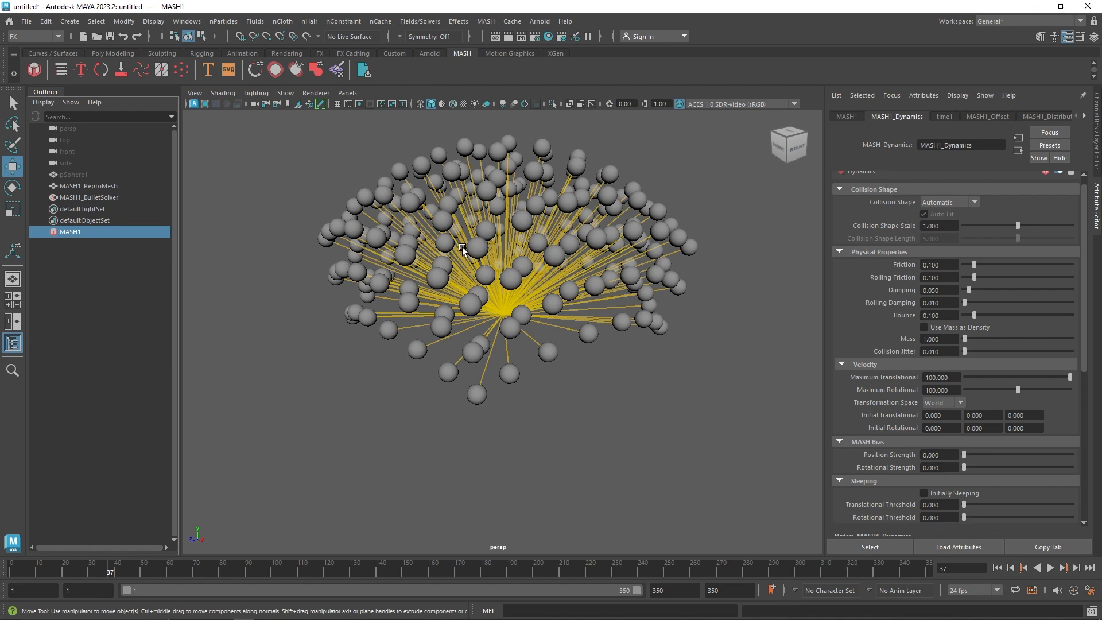
Set the Collision Margin of MASH1's Bullet solver to 0.075 and resume playing the simulation
{"action": "left_click", "coordinate": [114, 199]}
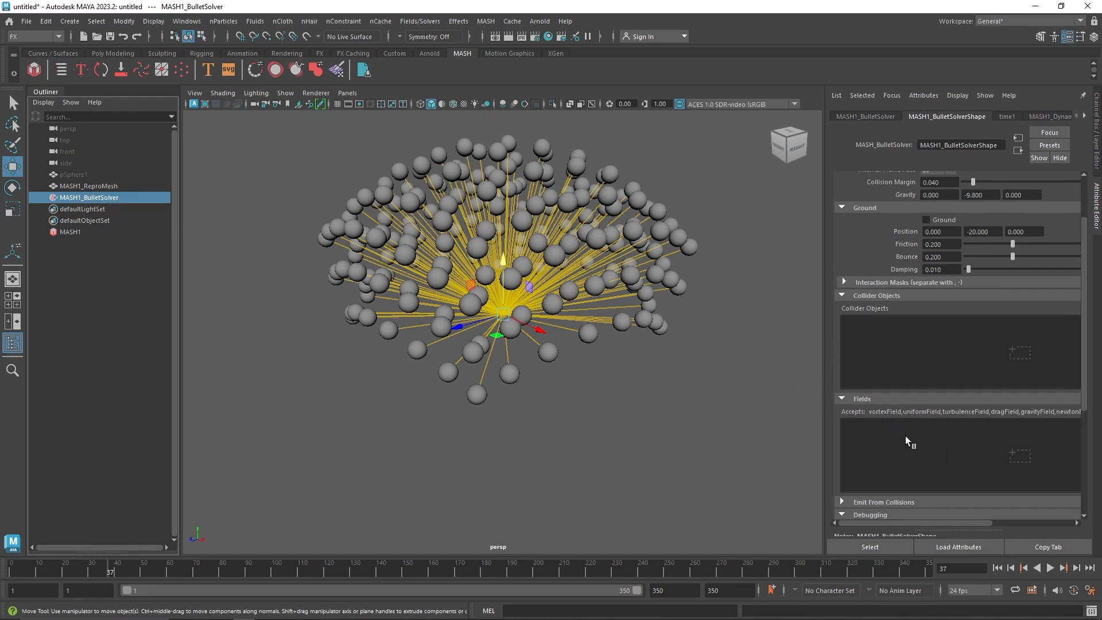
{"action": "scroll", "coordinate": [905, 435], "scroll_direction": "up", "scroll_amount": 2}
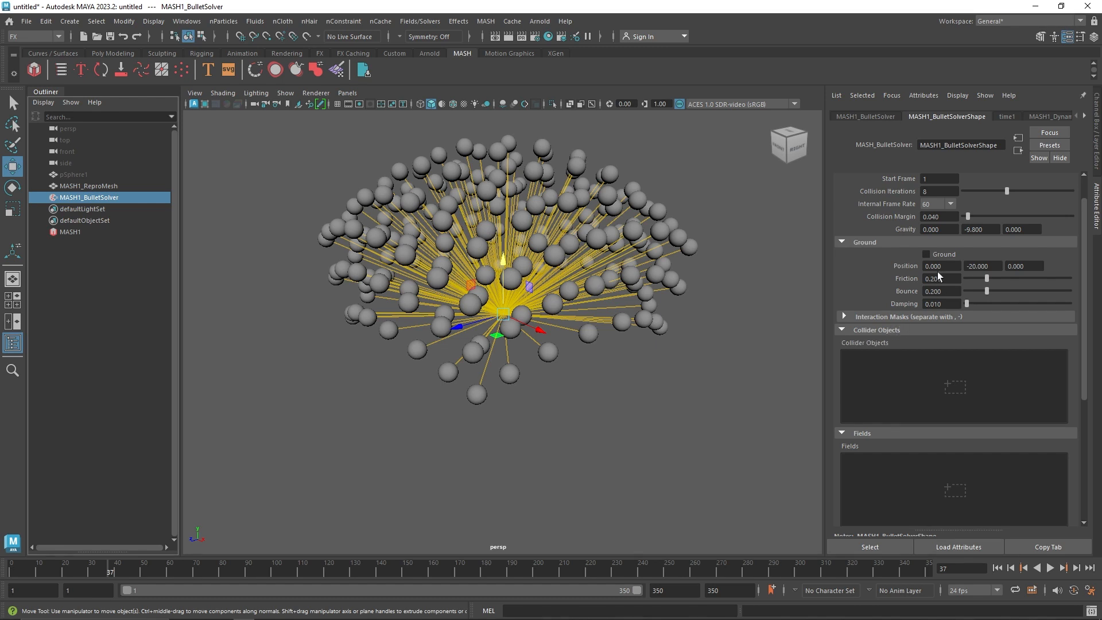
{"action": "scroll", "coordinate": [898, 291], "scroll_direction": "up", "scroll_amount": 2}
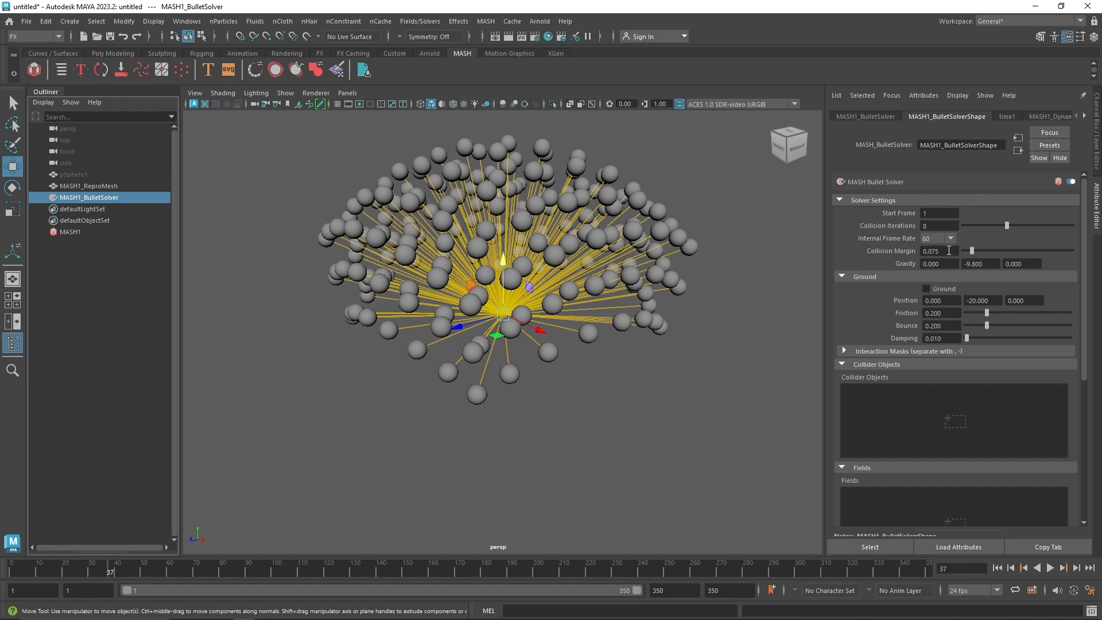
{"action": "left_click", "coordinate": [1051, 569]}
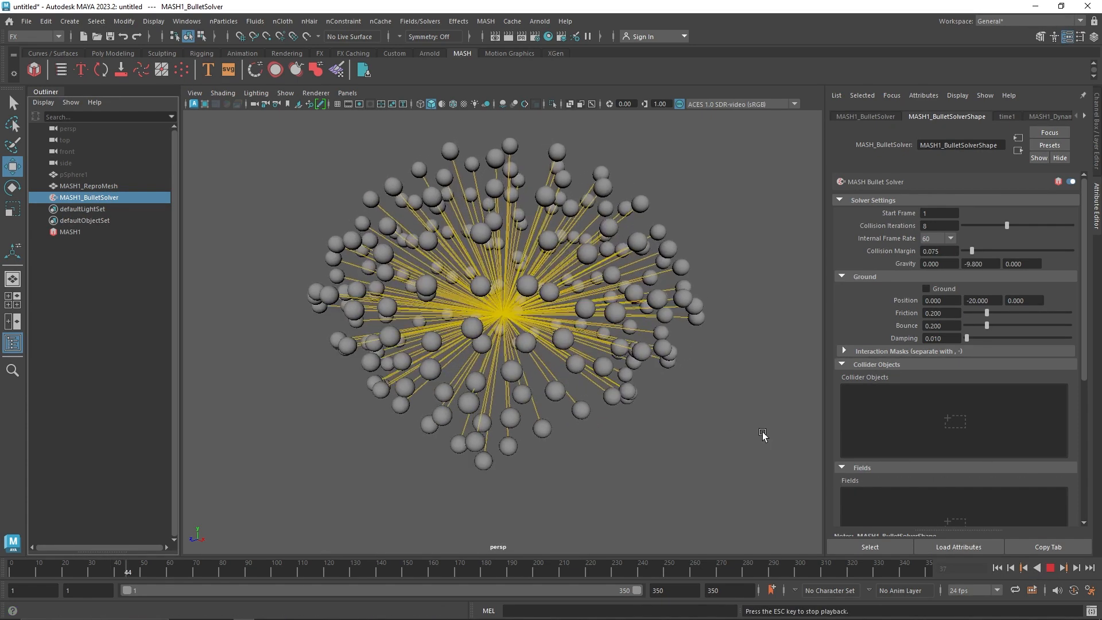